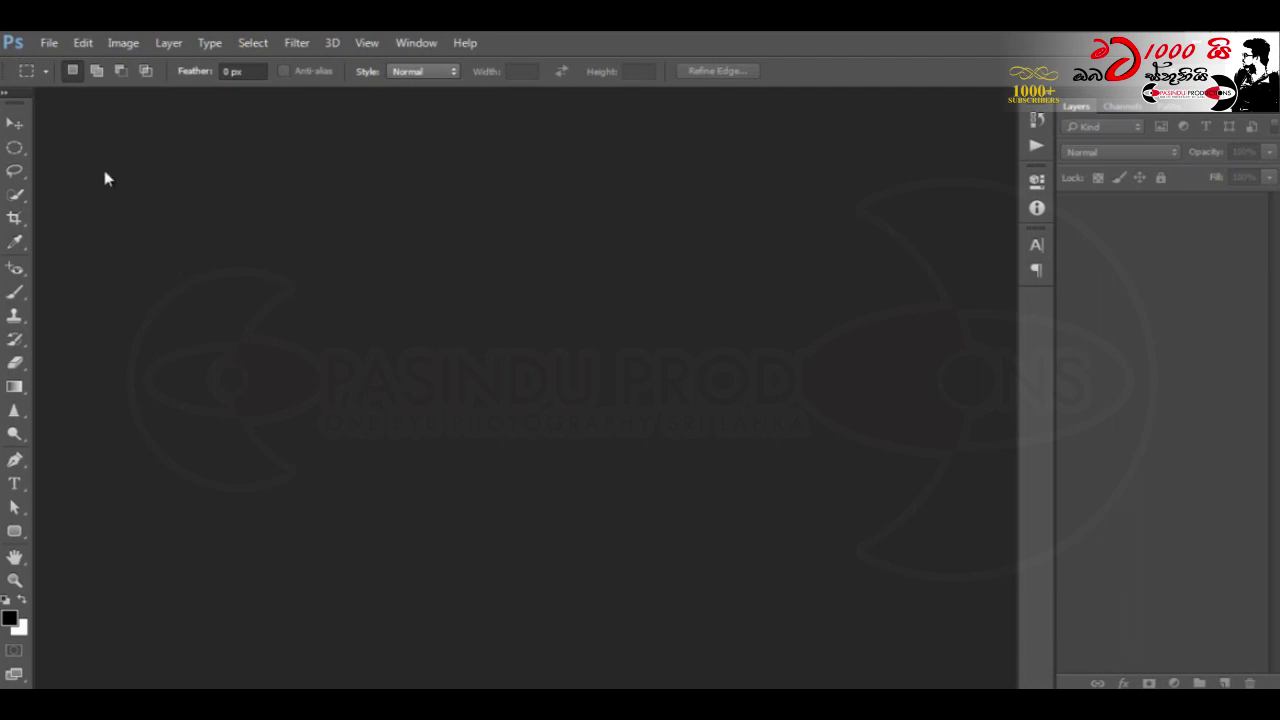
Step: Start a new Untitled-1 document in inches, 9 wide by 5 high, at 150 pixels/inch
left_click(51, 43)
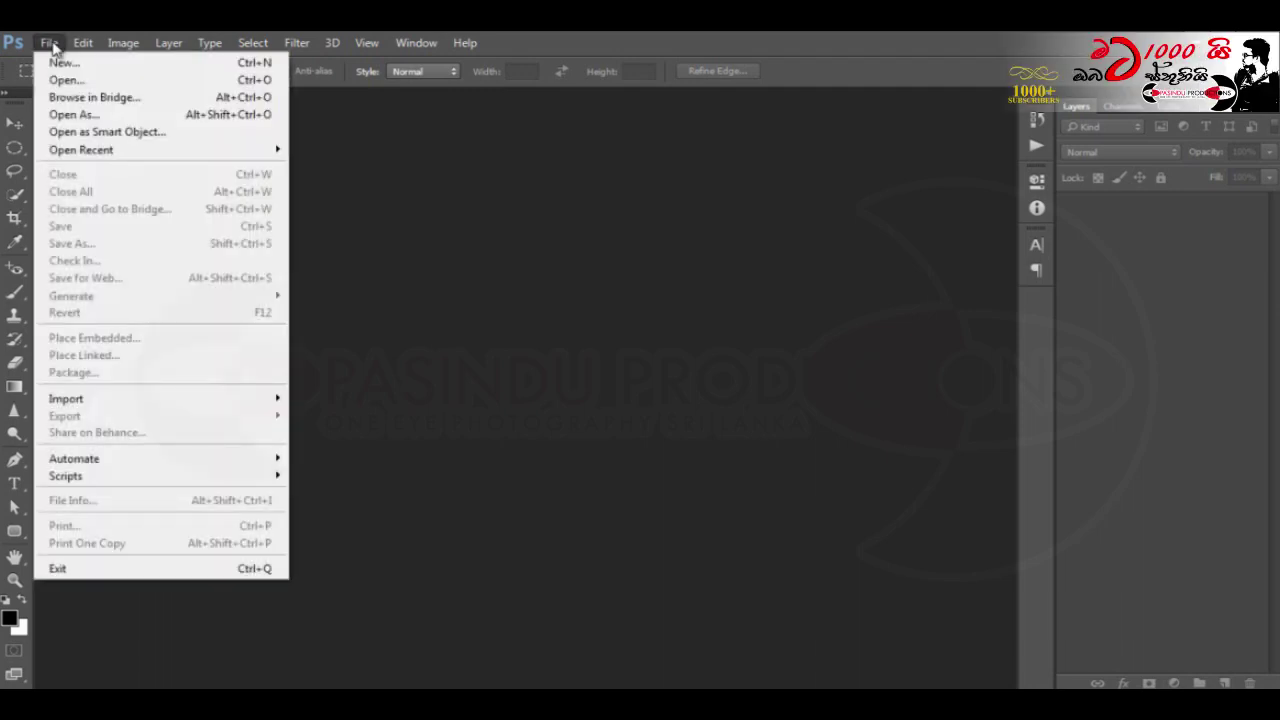
left_click(62, 62)
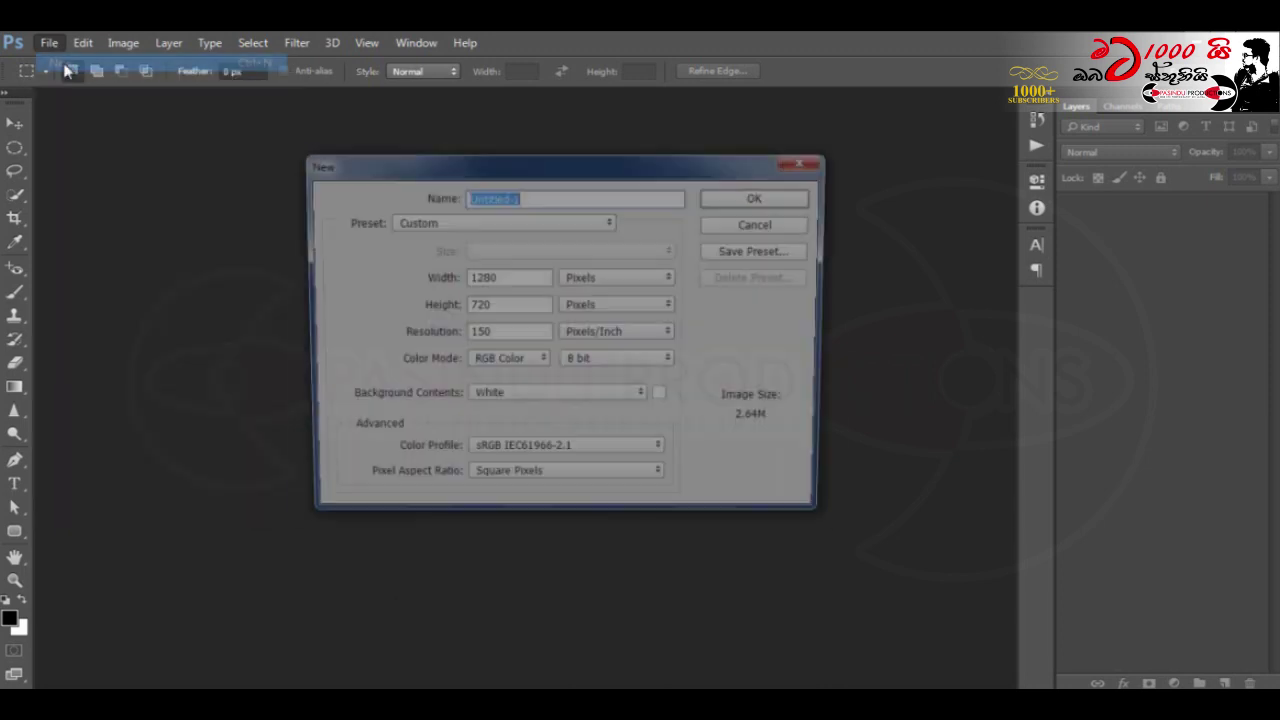
left_click(557, 225)
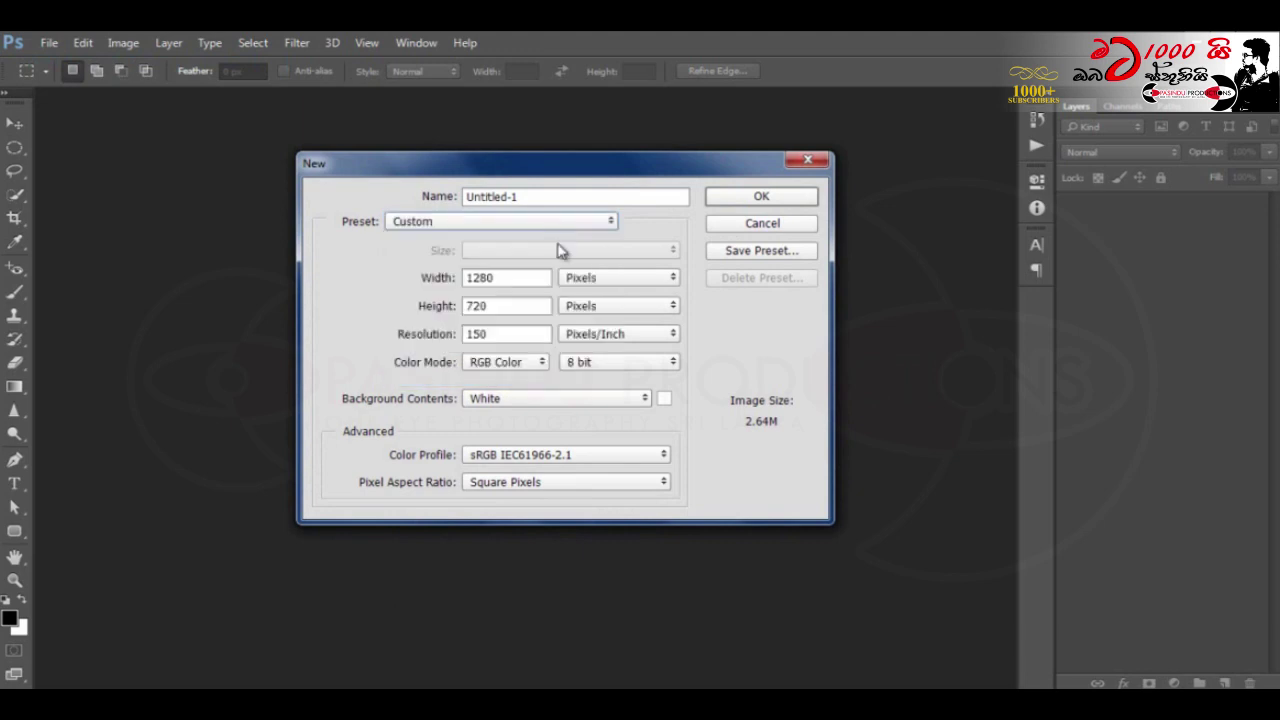
left_click(612, 280)
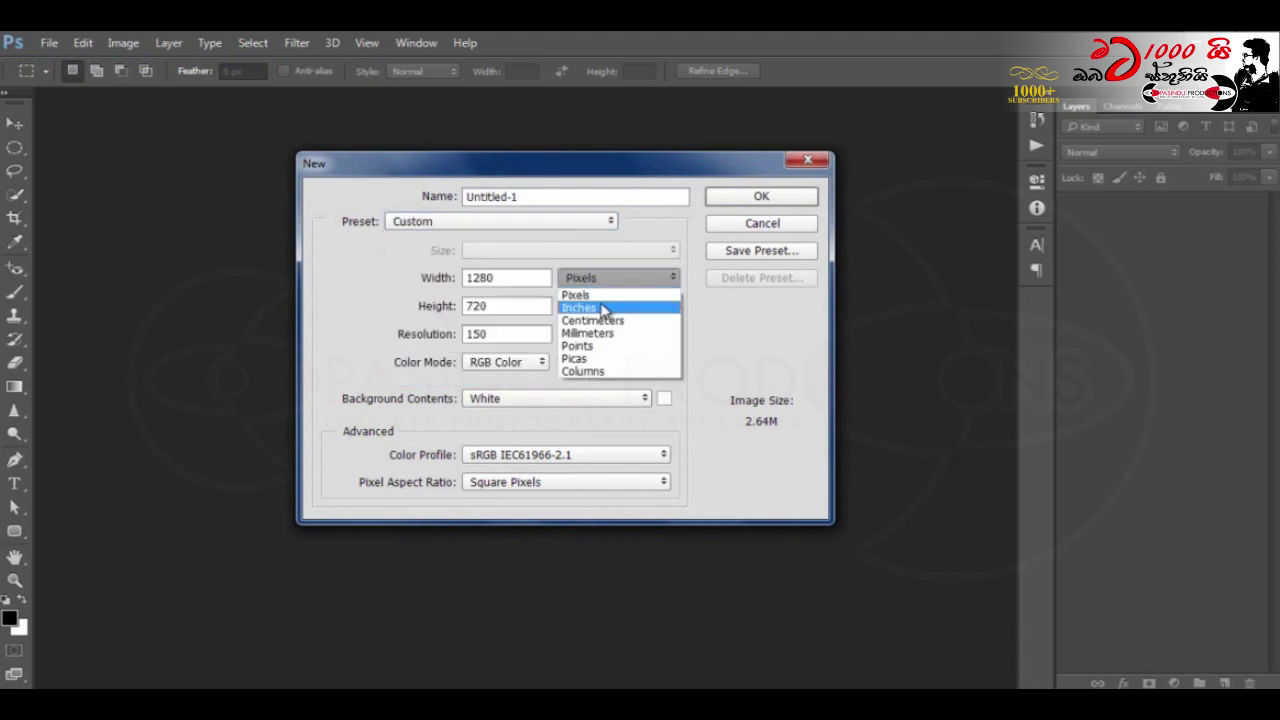
left_click(604, 304)
left_click_drag(532, 280, 442, 286)
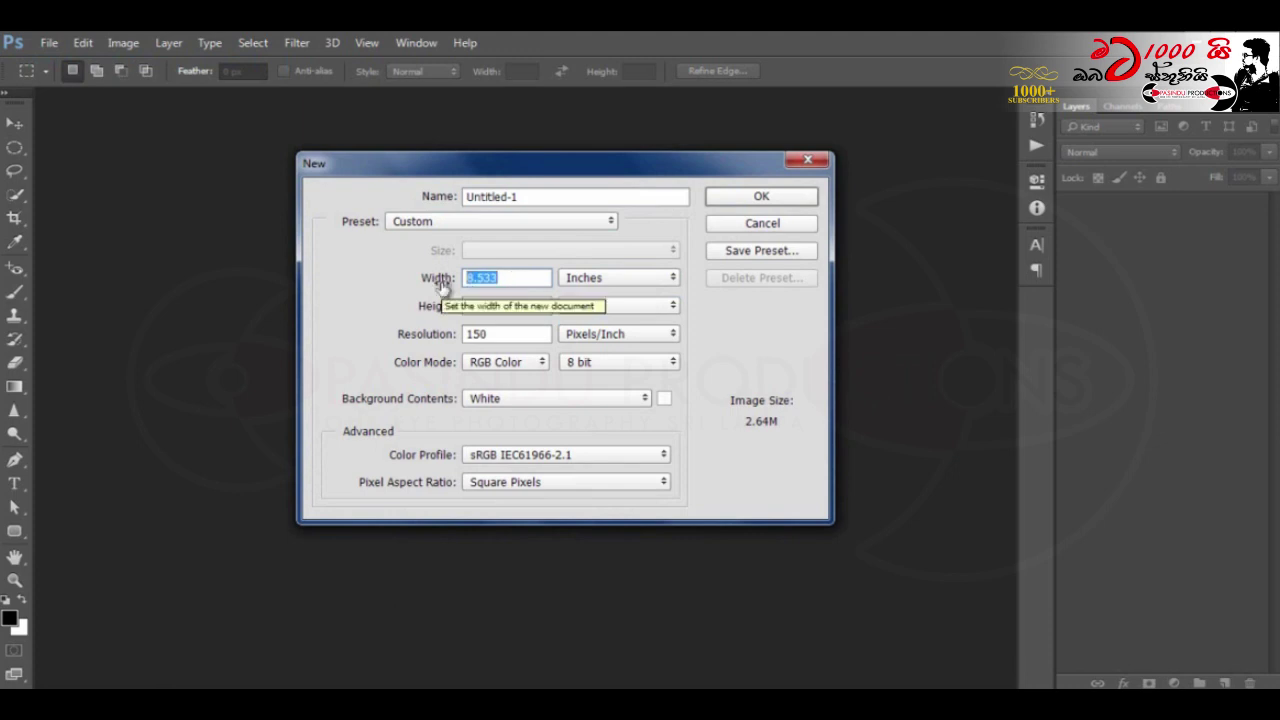
type("9")
left_click(506, 310)
left_click_drag(506, 310, 405, 322)
type("5")
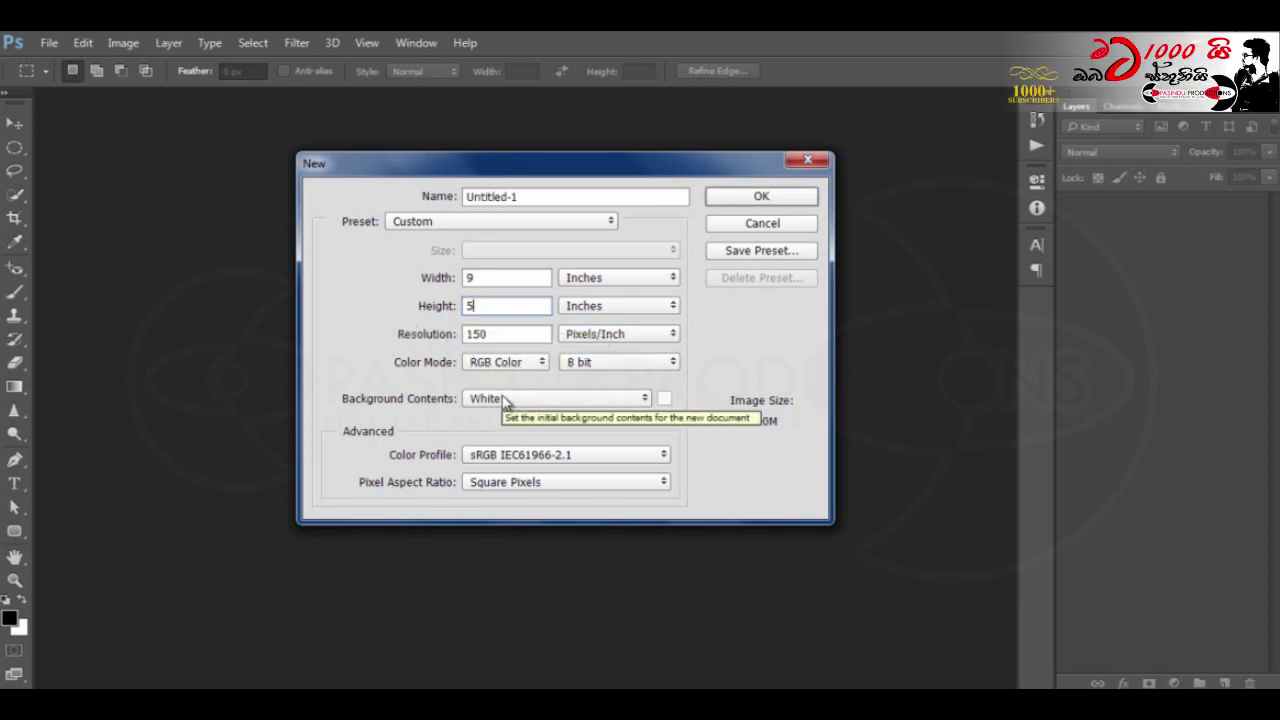
left_click(750, 200)
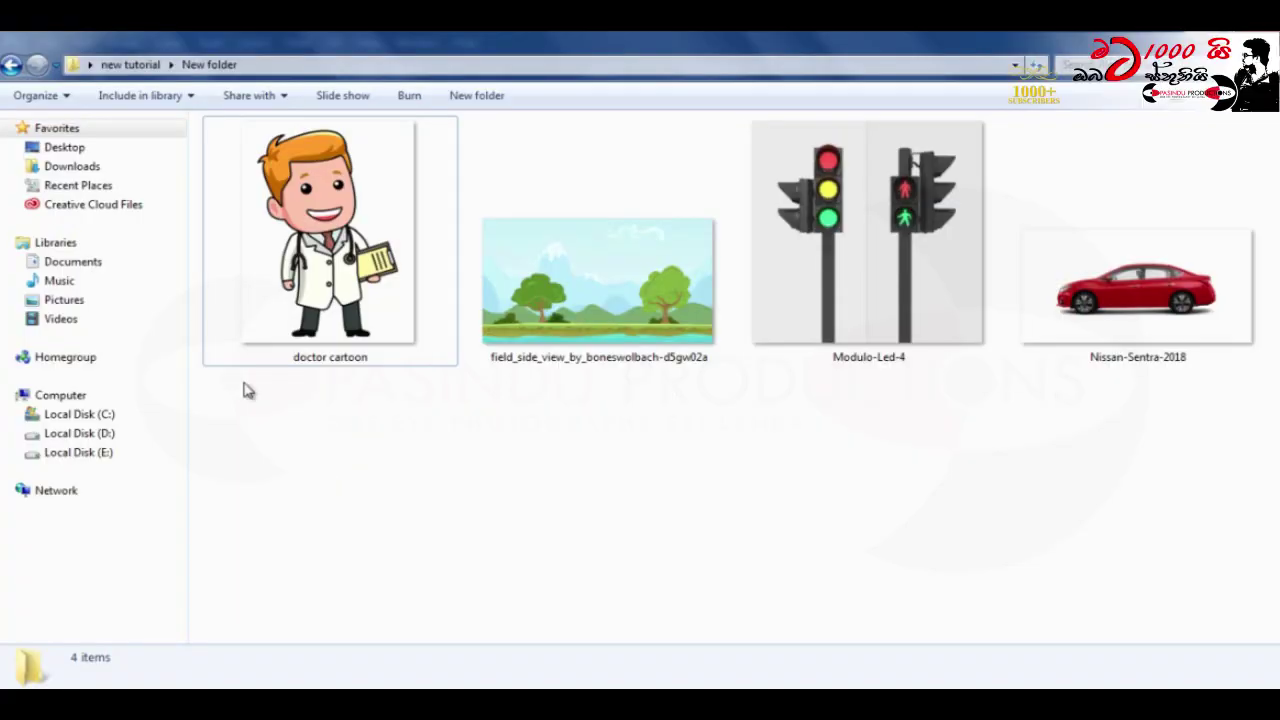
Step: Select the doctor, field, traffic light and red car images in Explorer and drop them into Photoshop
left_click(325, 352)
left_click(535, 325, "ctrl")
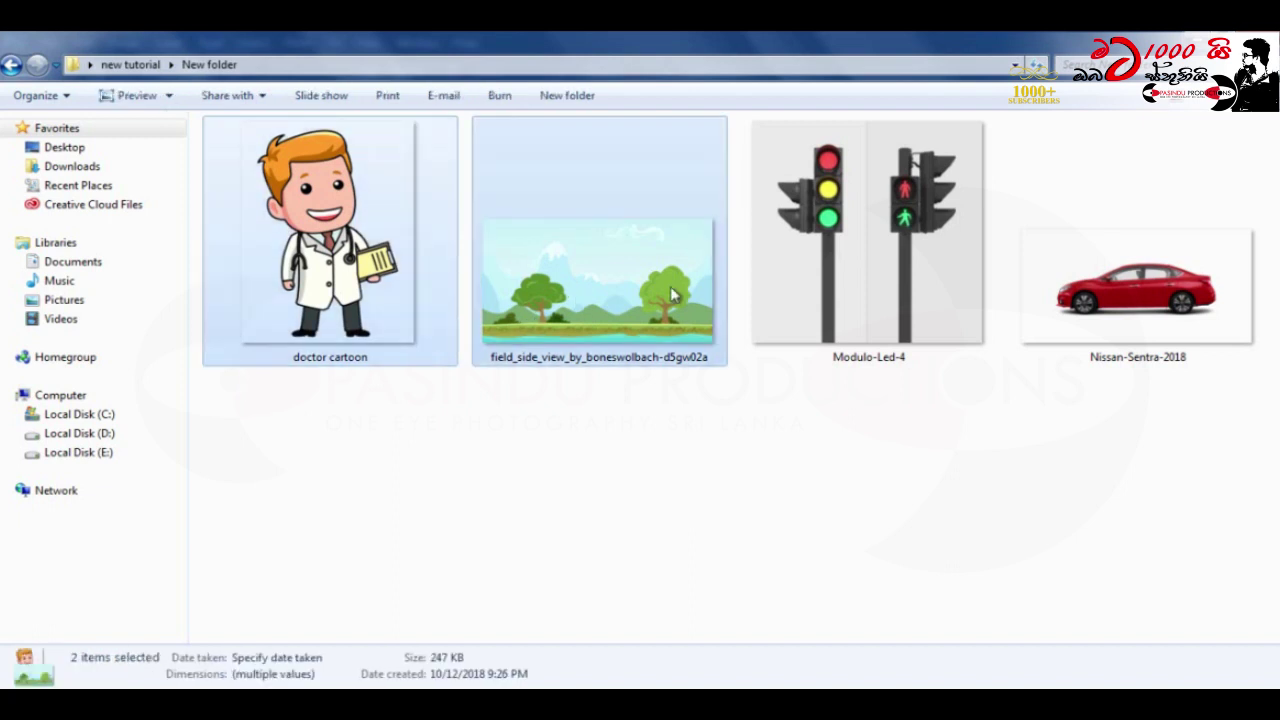
left_click(792, 300, "ctrl")
left_click(1092, 292, "ctrl")
left_click_drag(1092, 292, 482, 668)
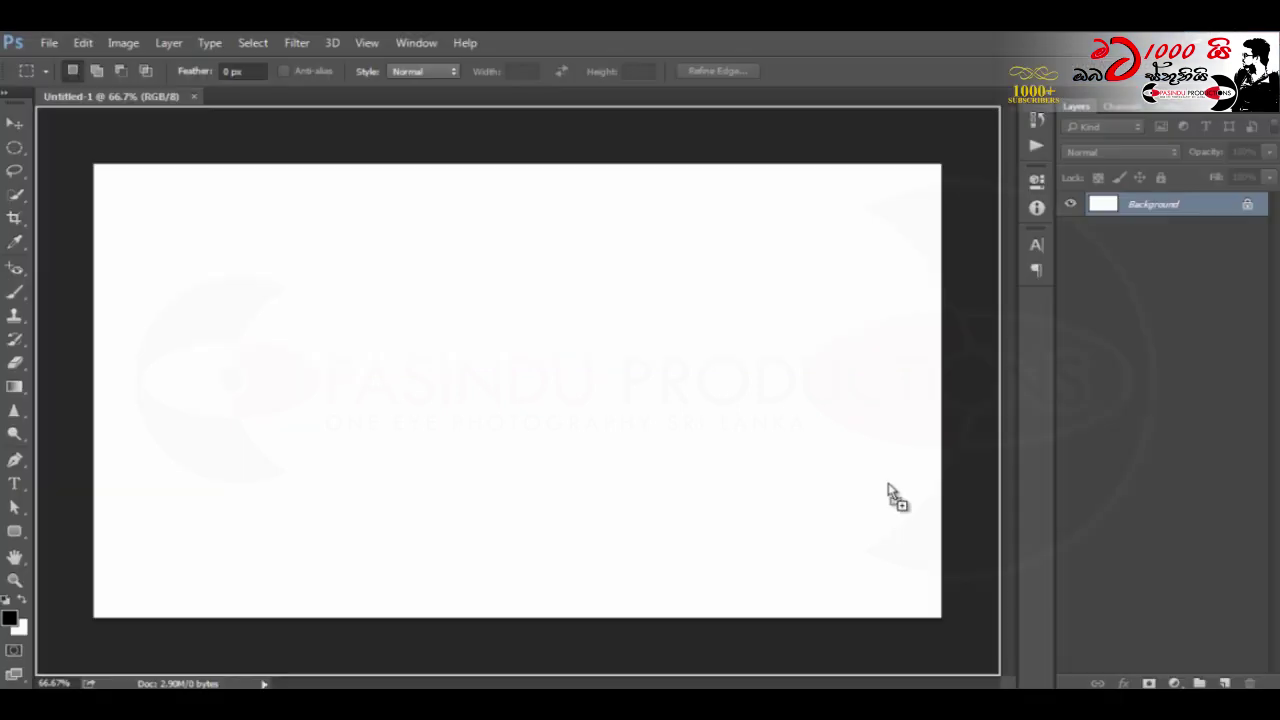
left_click_drag(482, 648, 1205, 493)
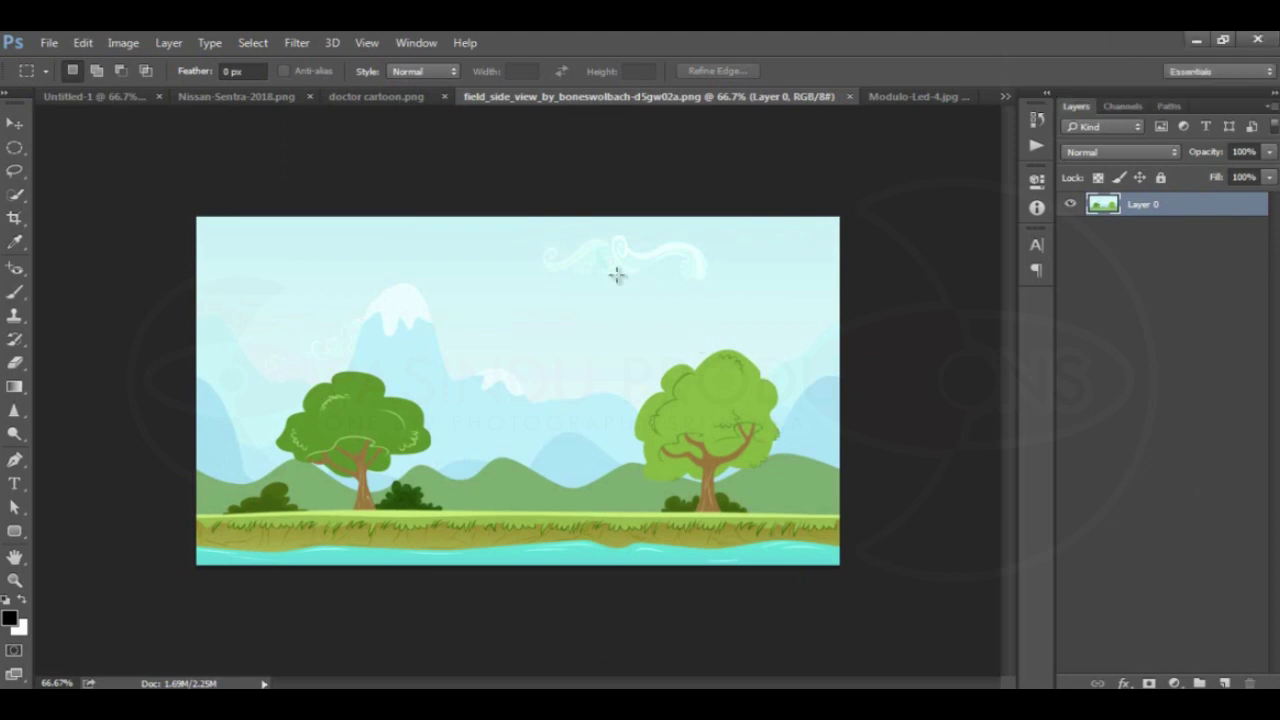
Step: Select the whole field landscape with the Rectangular Marquee and copy it
right_click(15, 150)
left_click(100, 146)
left_click_drag(197, 217, 937, 665)
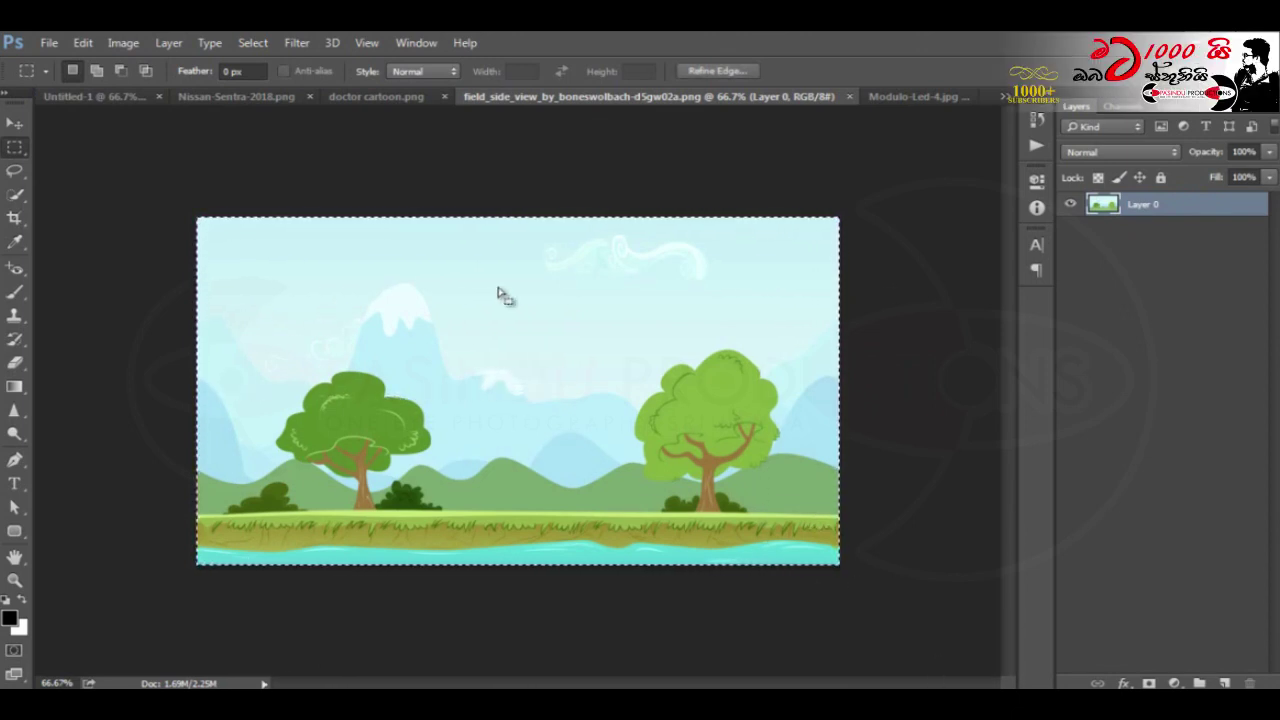
left_click(48, 42)
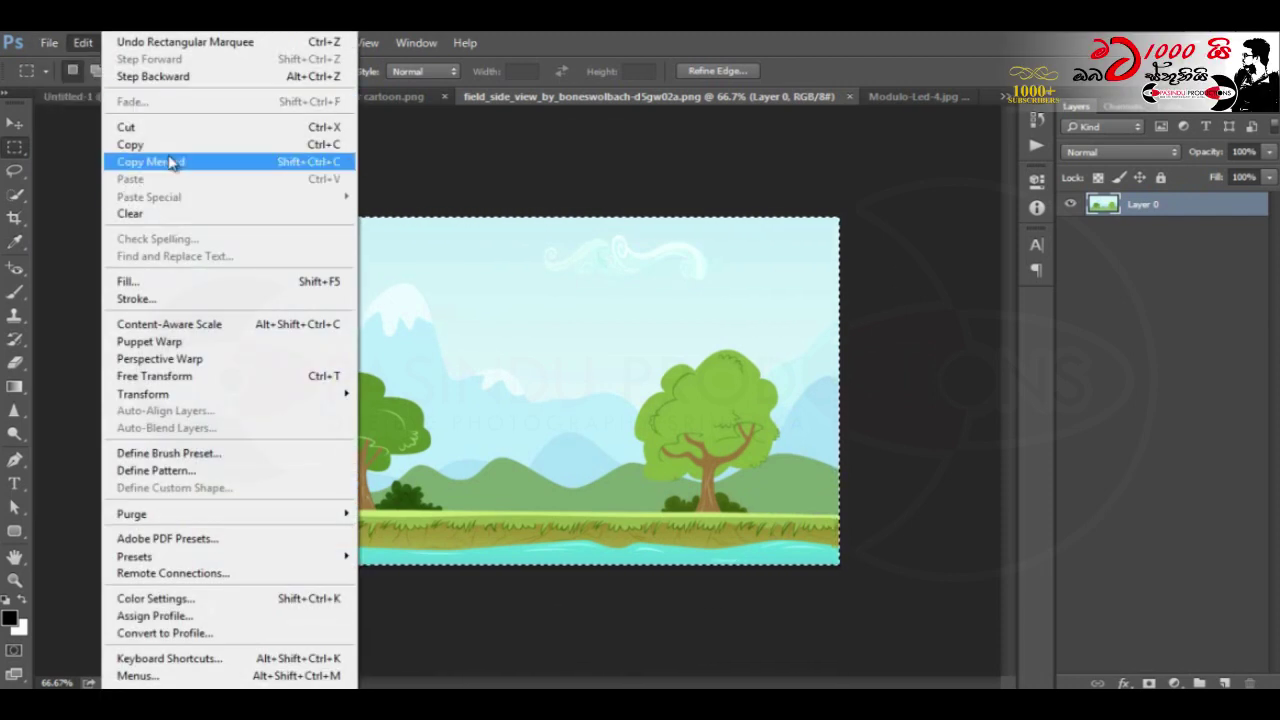
left_click(166, 143)
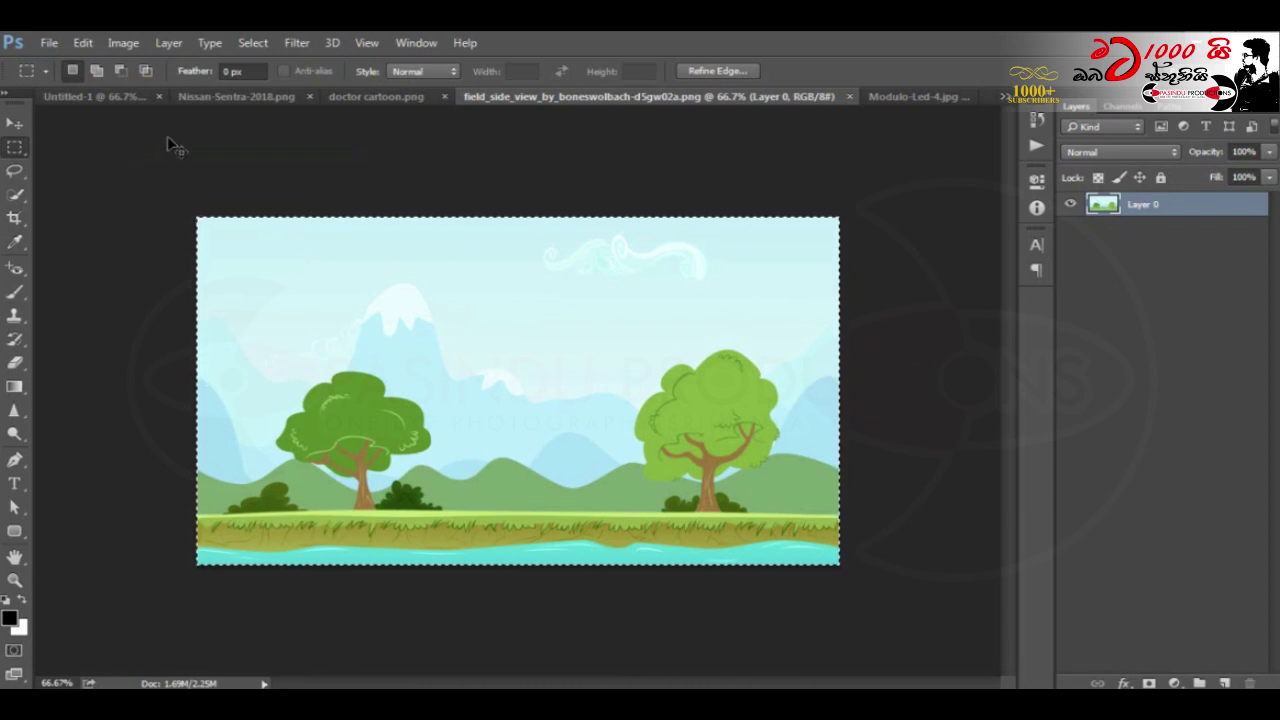
Step: Paste the landscape into Untitled-1 and scale it up to cover the canvas
key("ctrl+Tab")
key("ctrl+Tab")
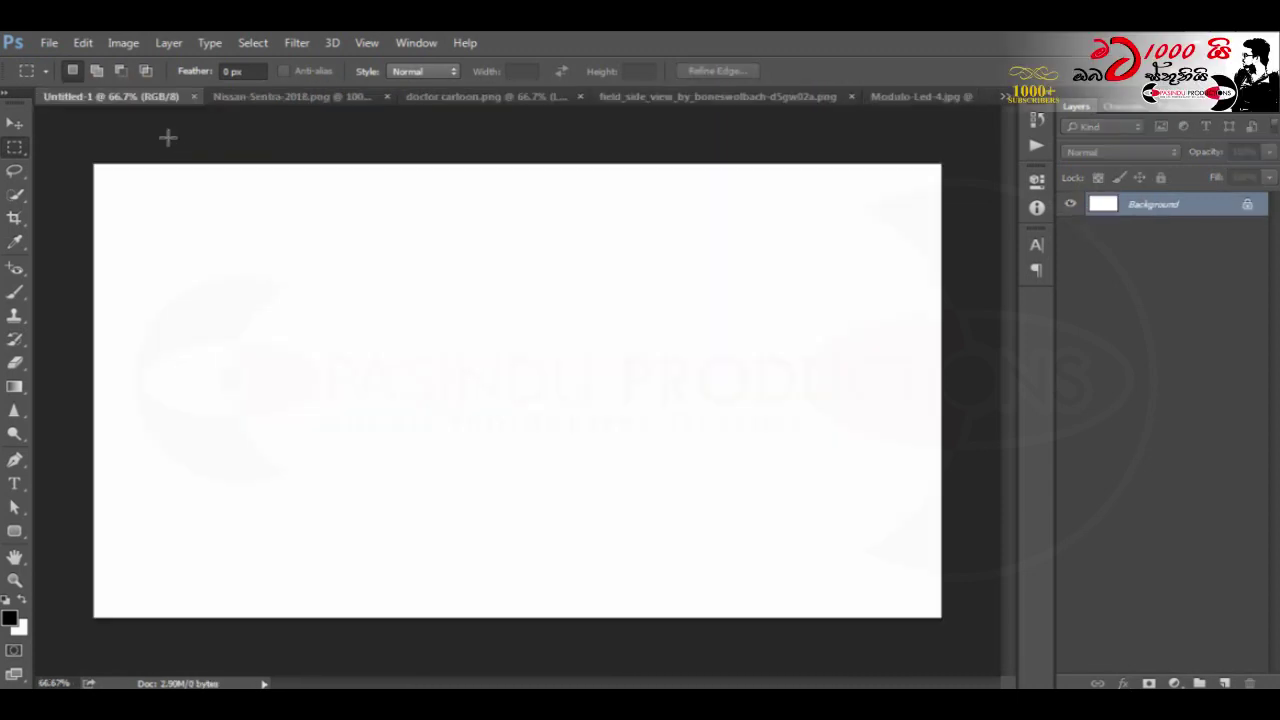
left_click(83, 43)
left_click(135, 178)
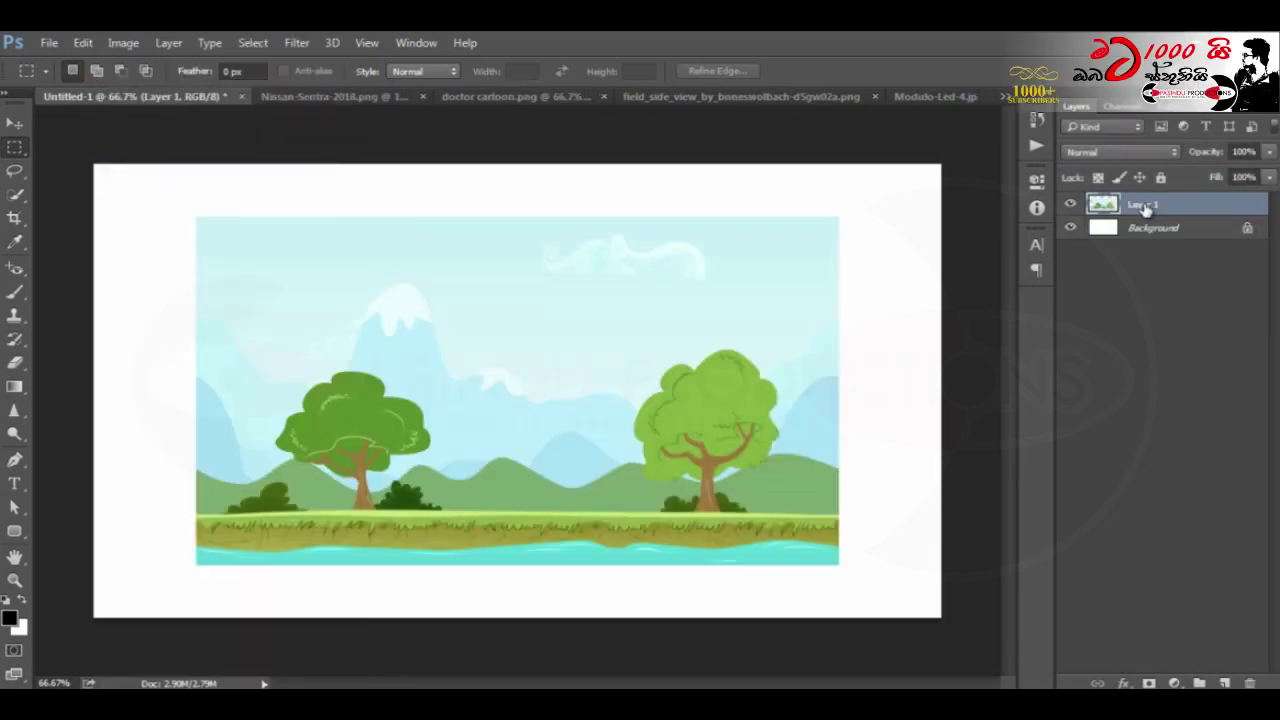
key("ctrl+t")
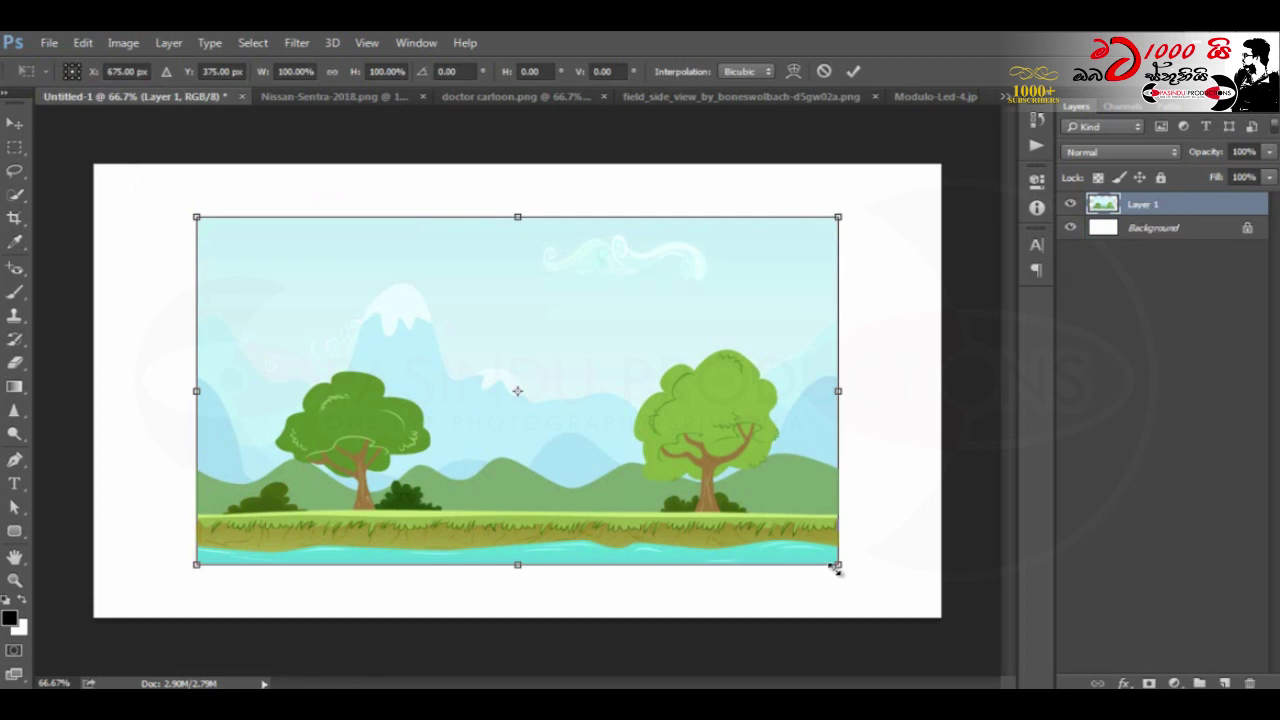
left_click_drag(838, 565, 952, 608)
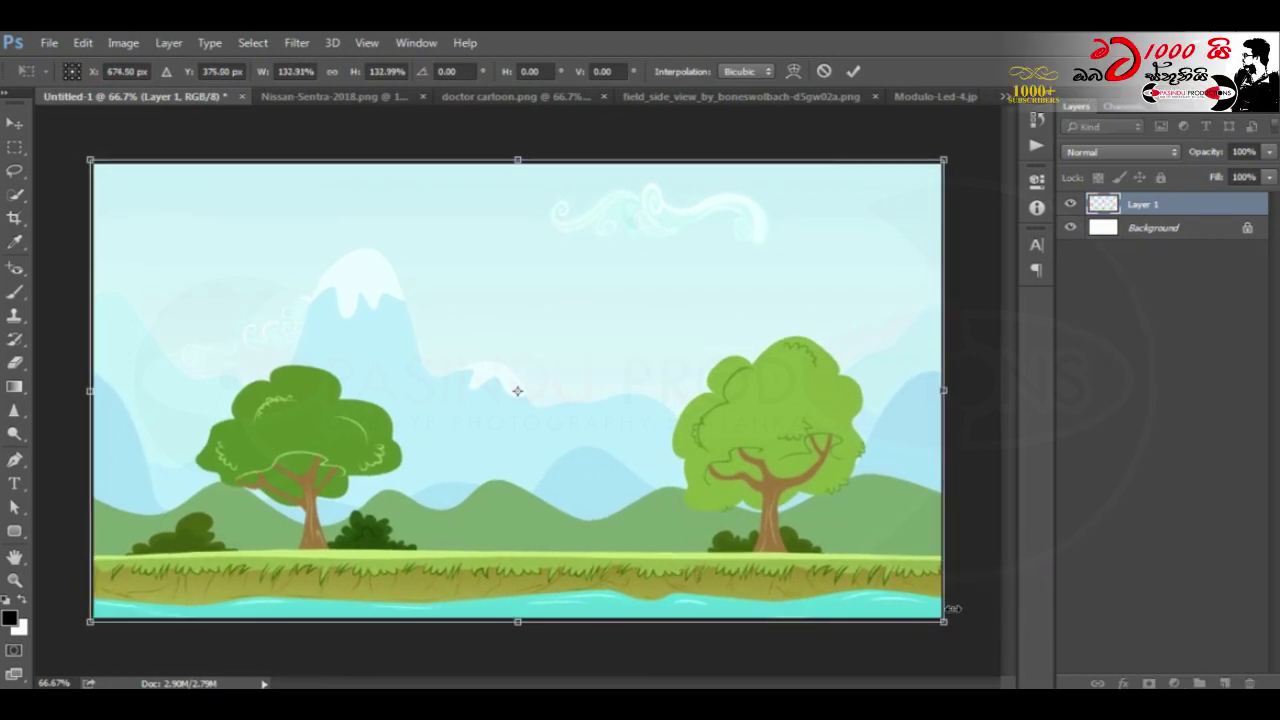
key("Return")
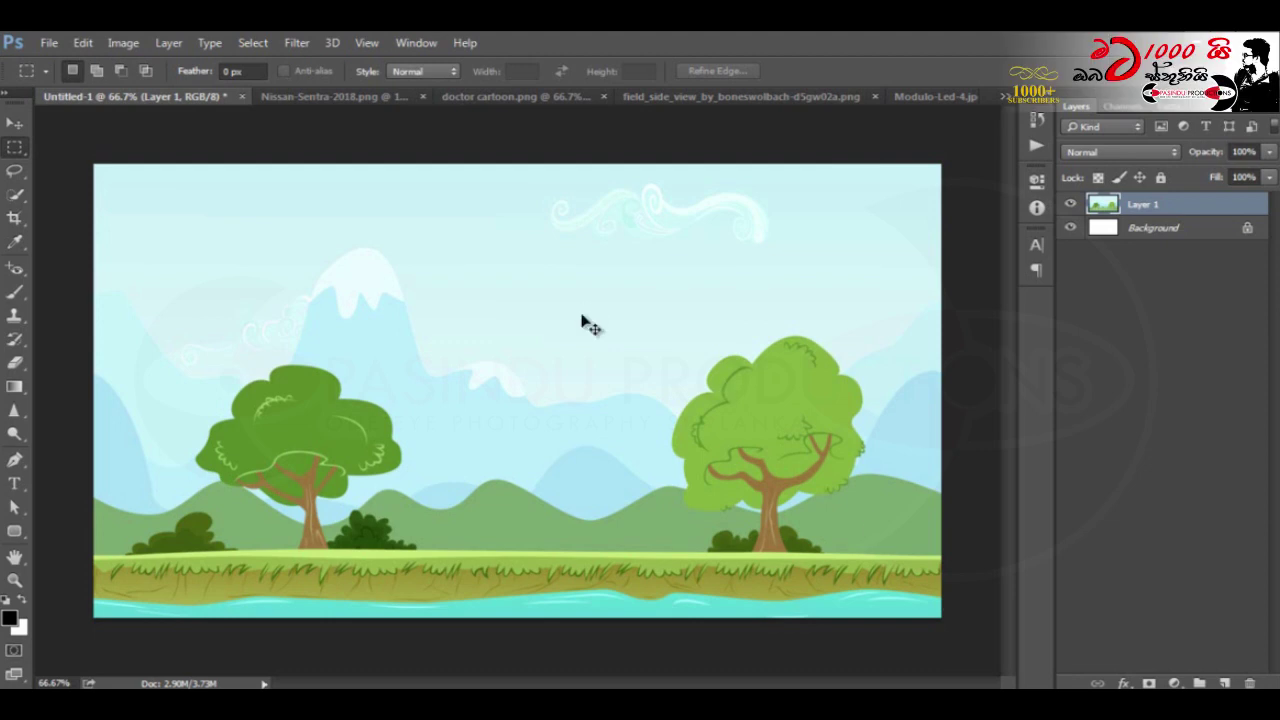
key("ctrl+Tab")
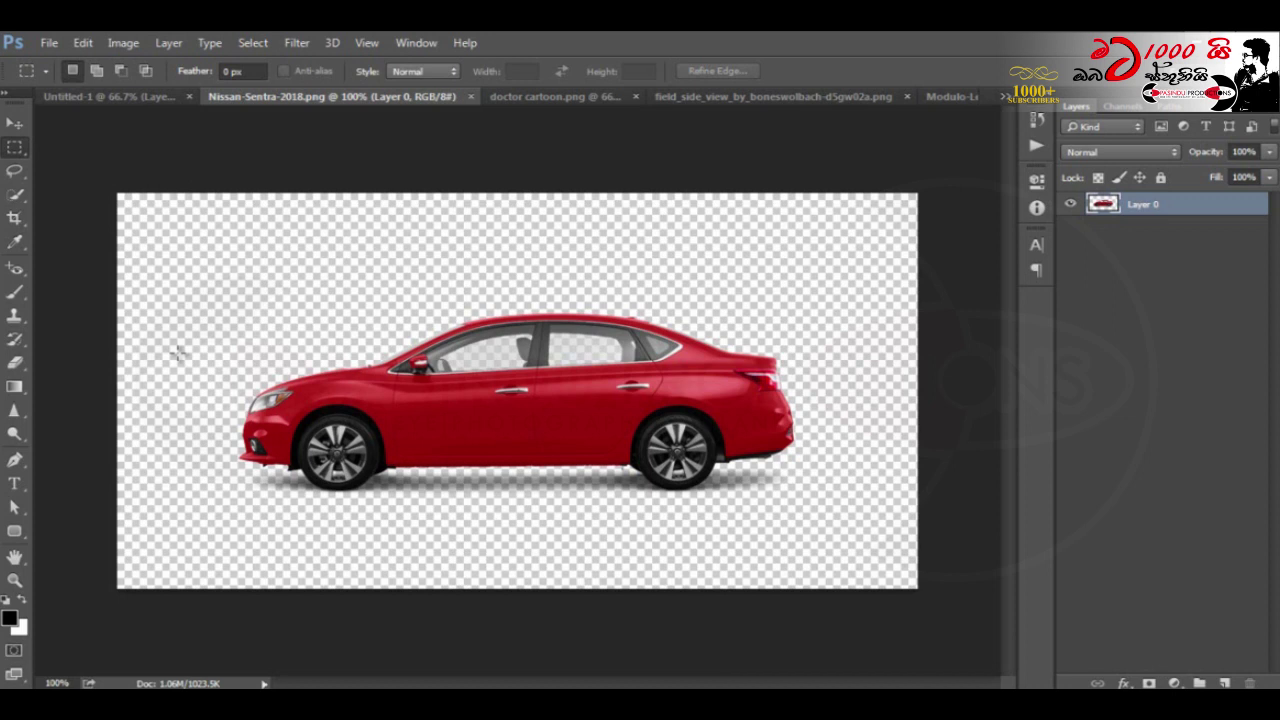
Step: Copy the whole red car image and paste it into the field scene
key("ctrl+a")
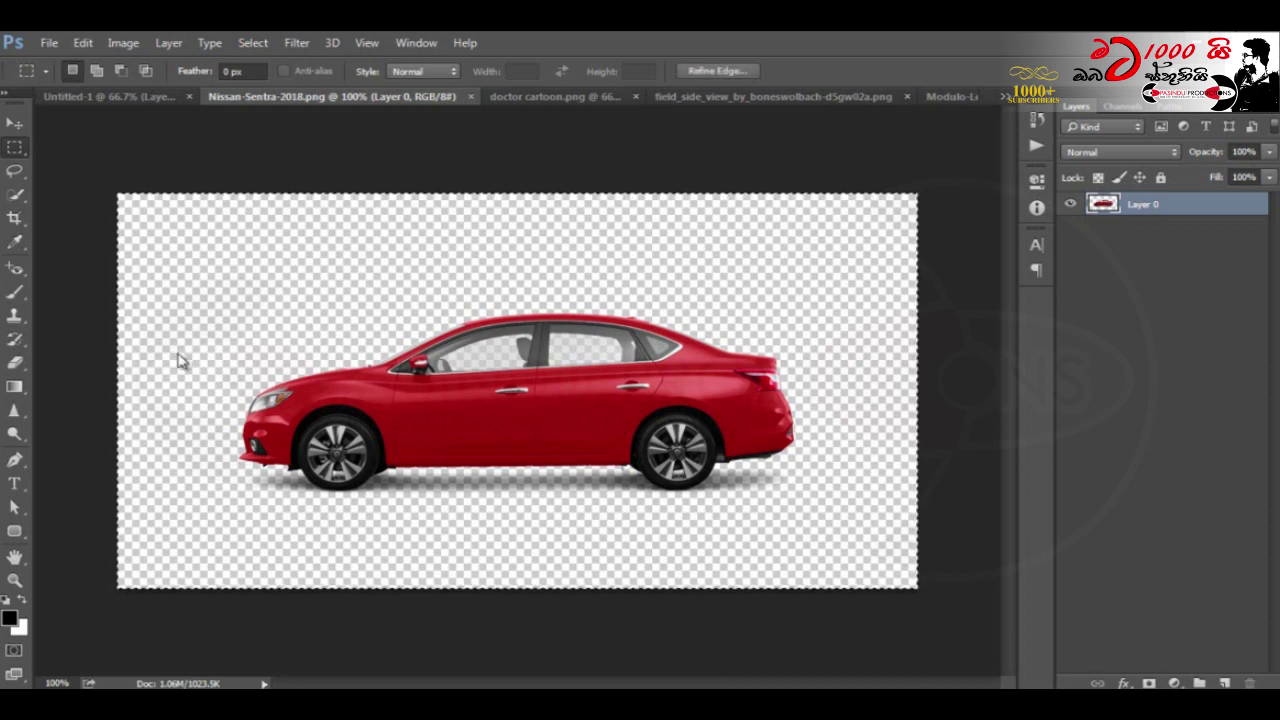
key("ctrl+Tab")
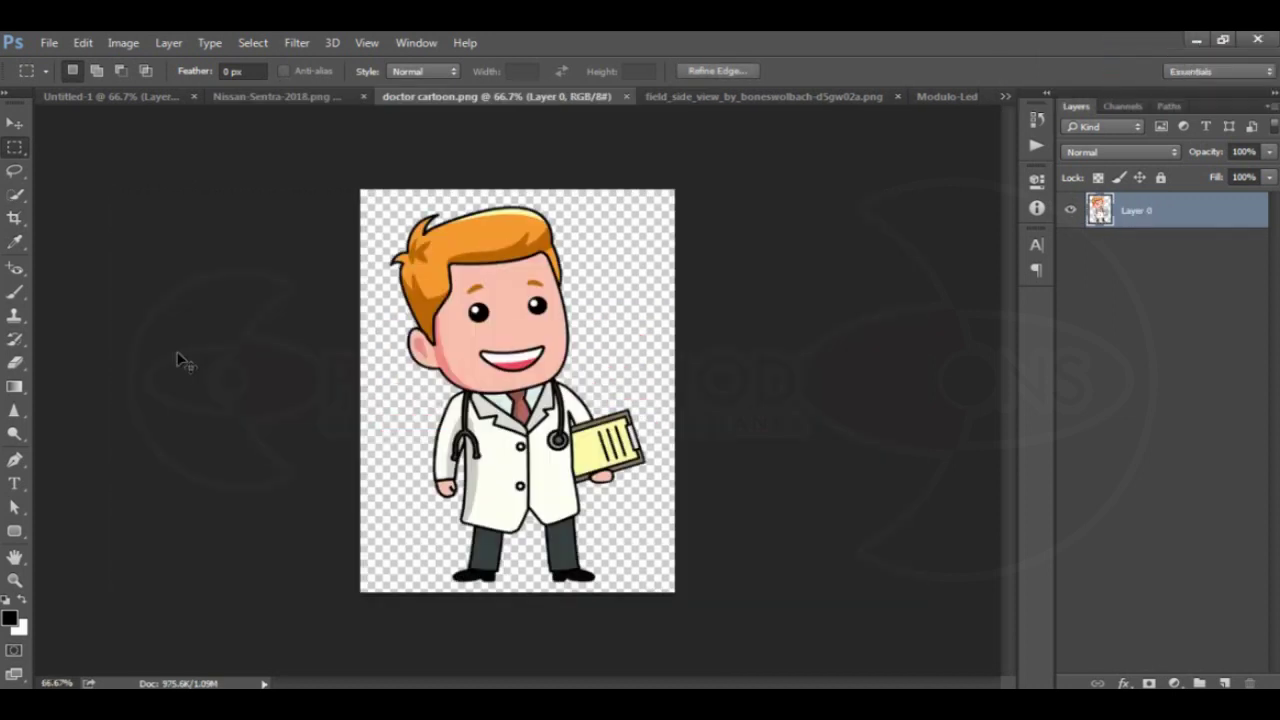
key("ctrl+Tab")
key("ctrl+c")
key("ctrl+Tab")
key("ctrl+Tab")
key("ctrl+v")
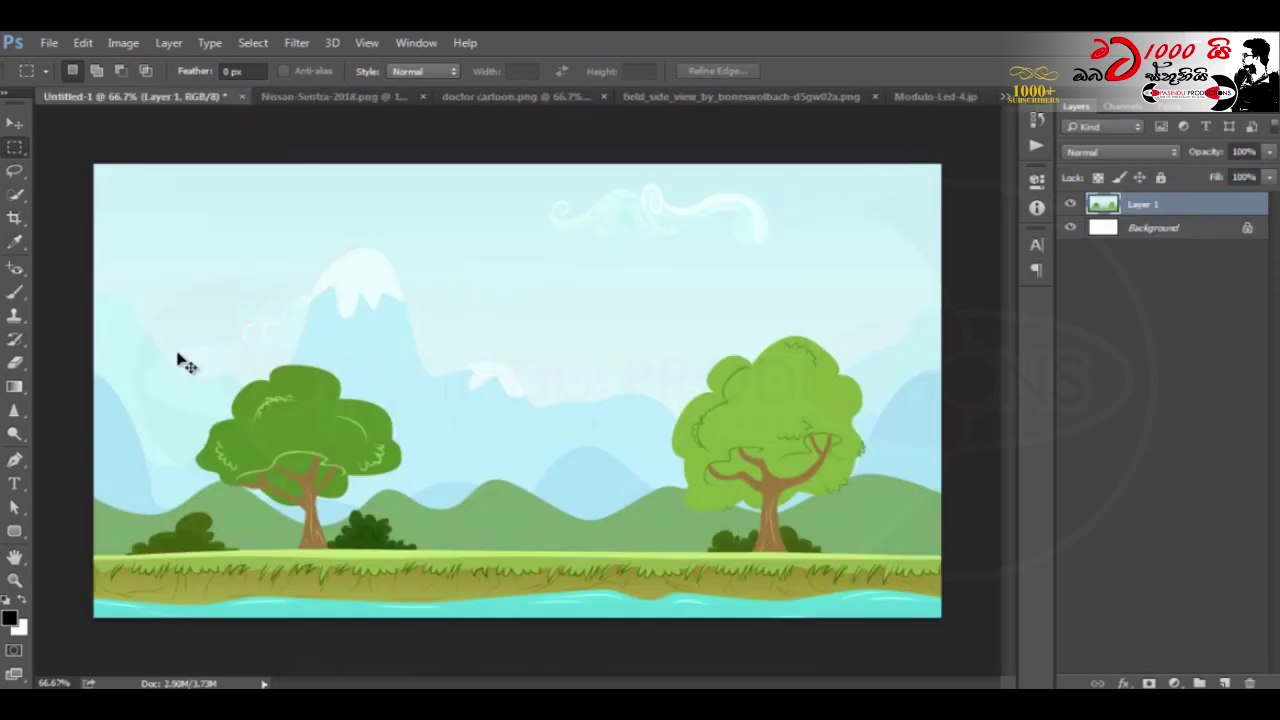
key("ctrl+v")
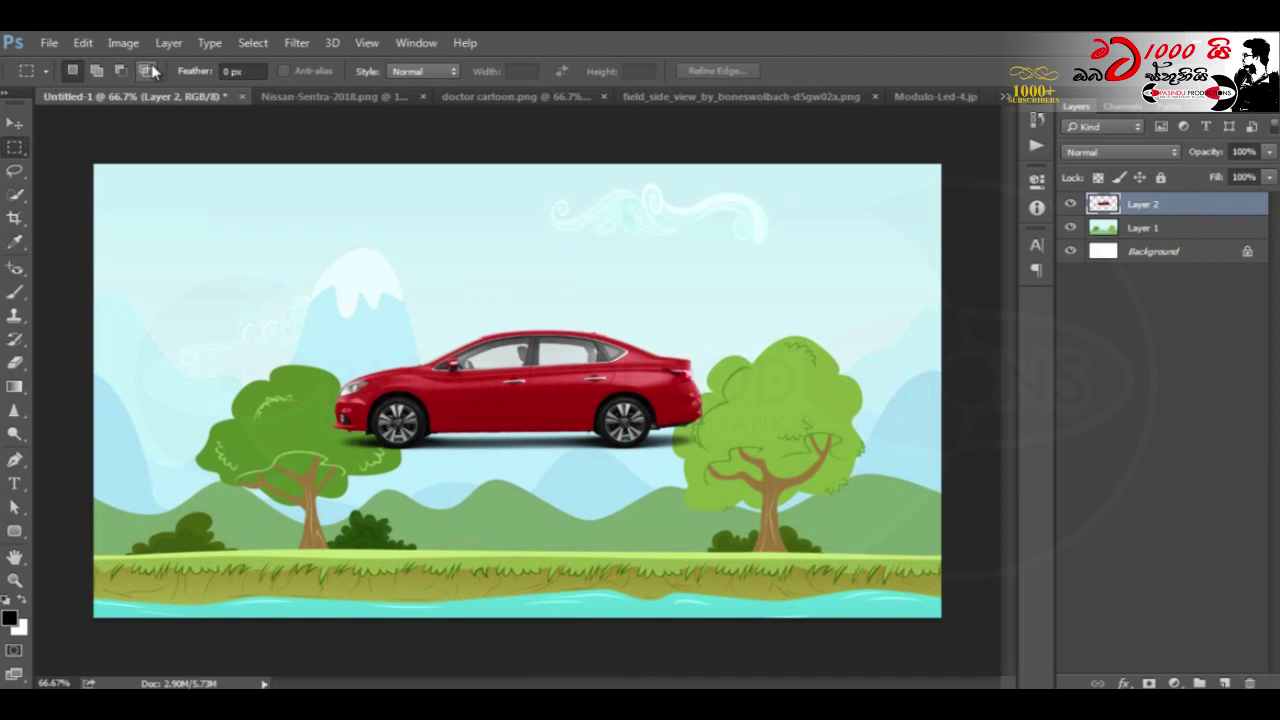
Step: Scale the car down to about 32% and move it onto the grass at the right
key("ctrl+t")
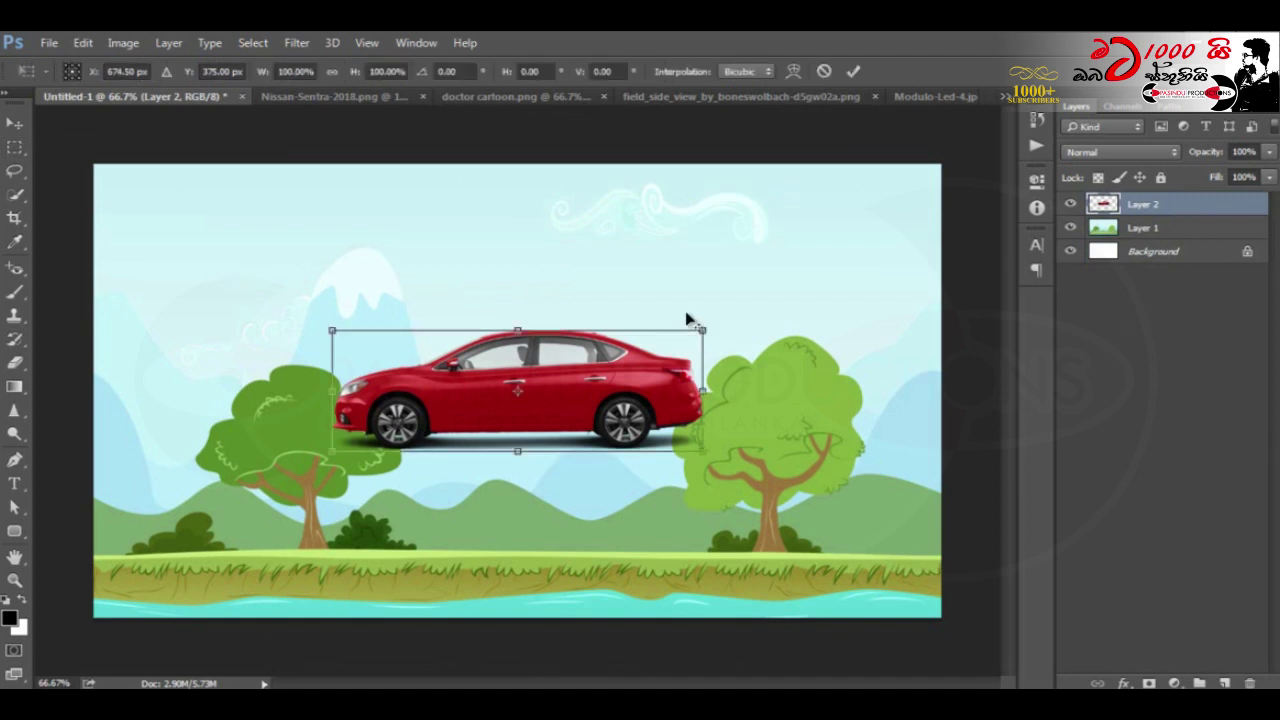
left_click_drag(704, 328, 585, 381)
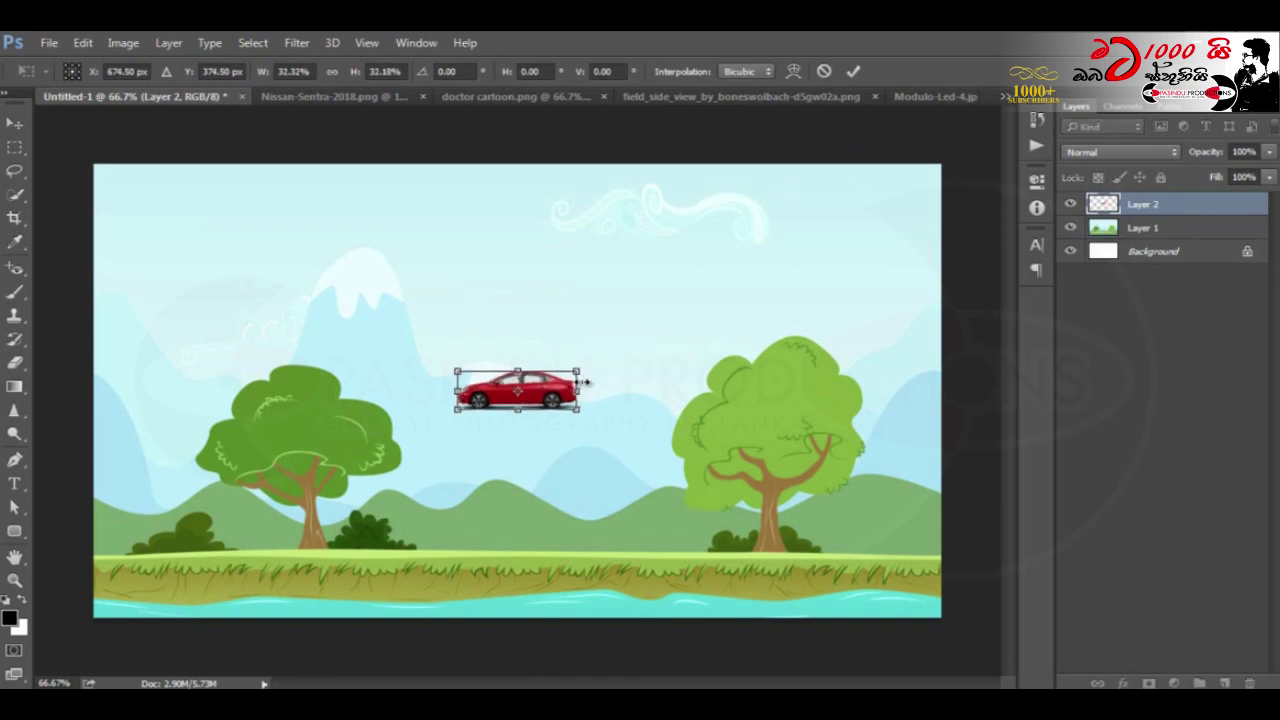
key("Return")
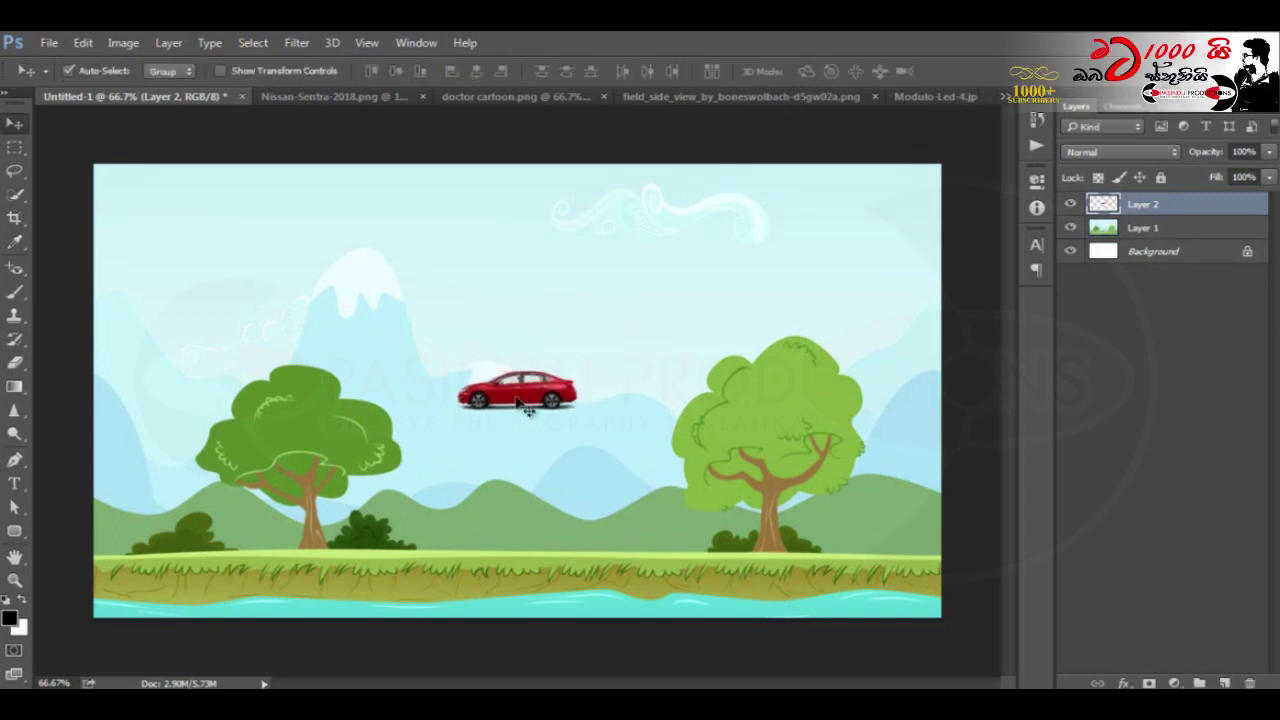
left_click_drag(525, 395, 880, 543)
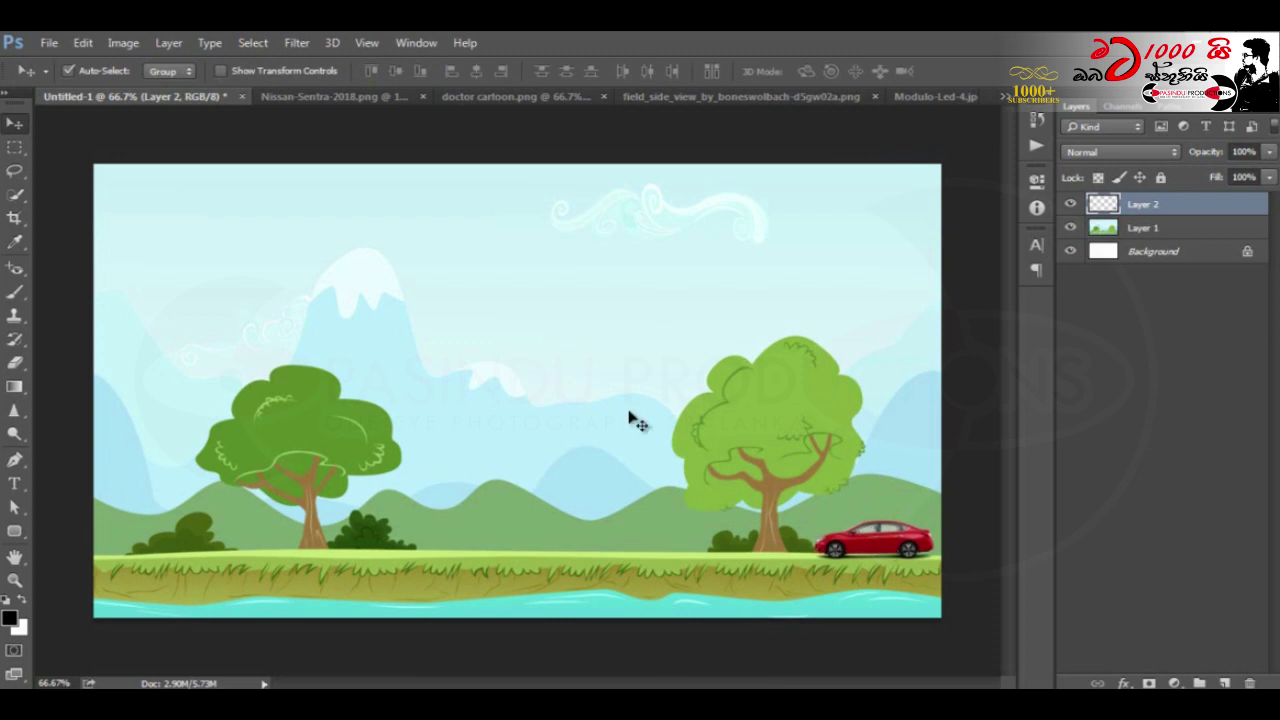
key("ctrl+Tab")
key("ctrl+Tab")
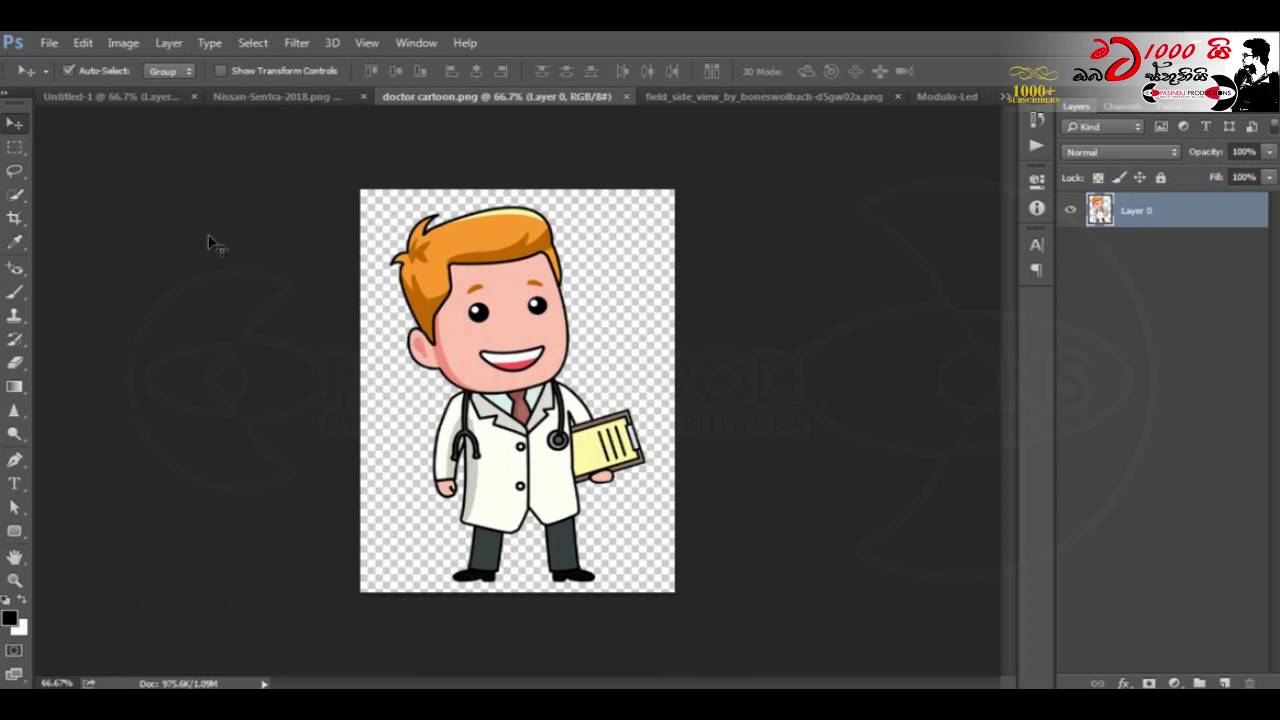
Step: Copy the whole doctor cartoon and place it into the field scene
key("ctrl+a")
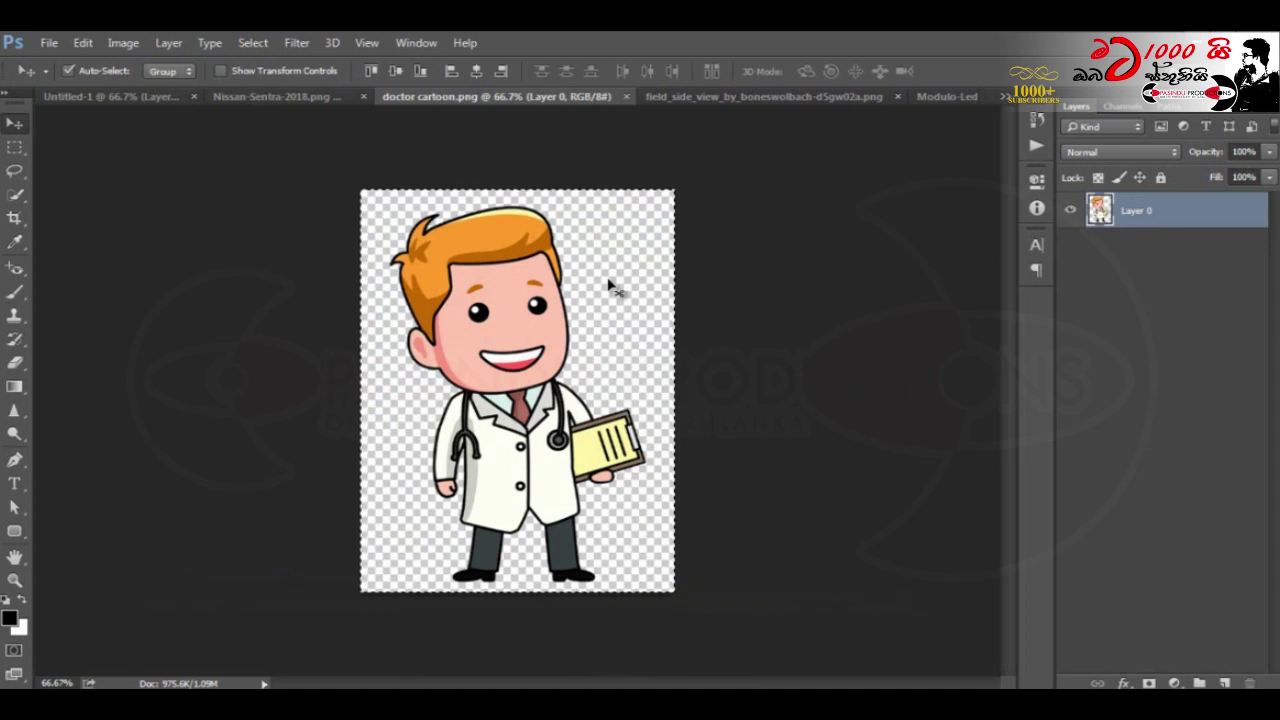
key("ctrl+Tab")
key("ctrl+Tab")
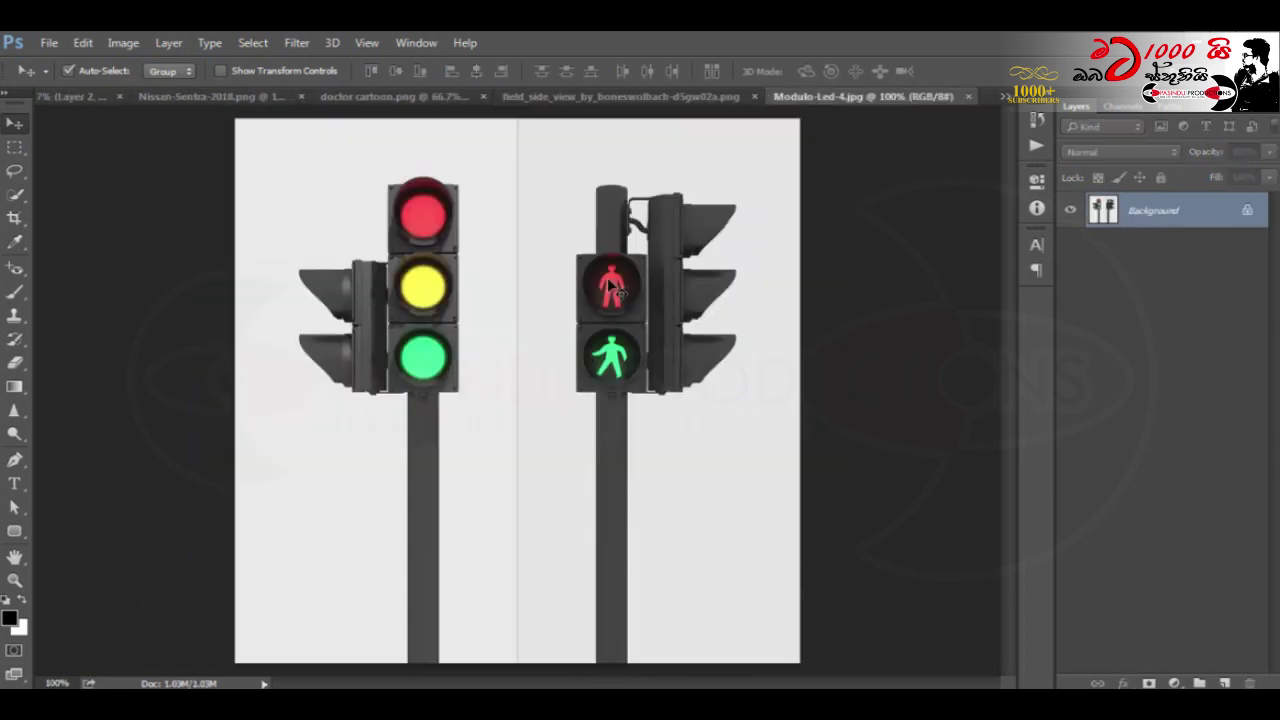
key("ctrl+Tab")
left_click_drag(608, 288, 608, 288)
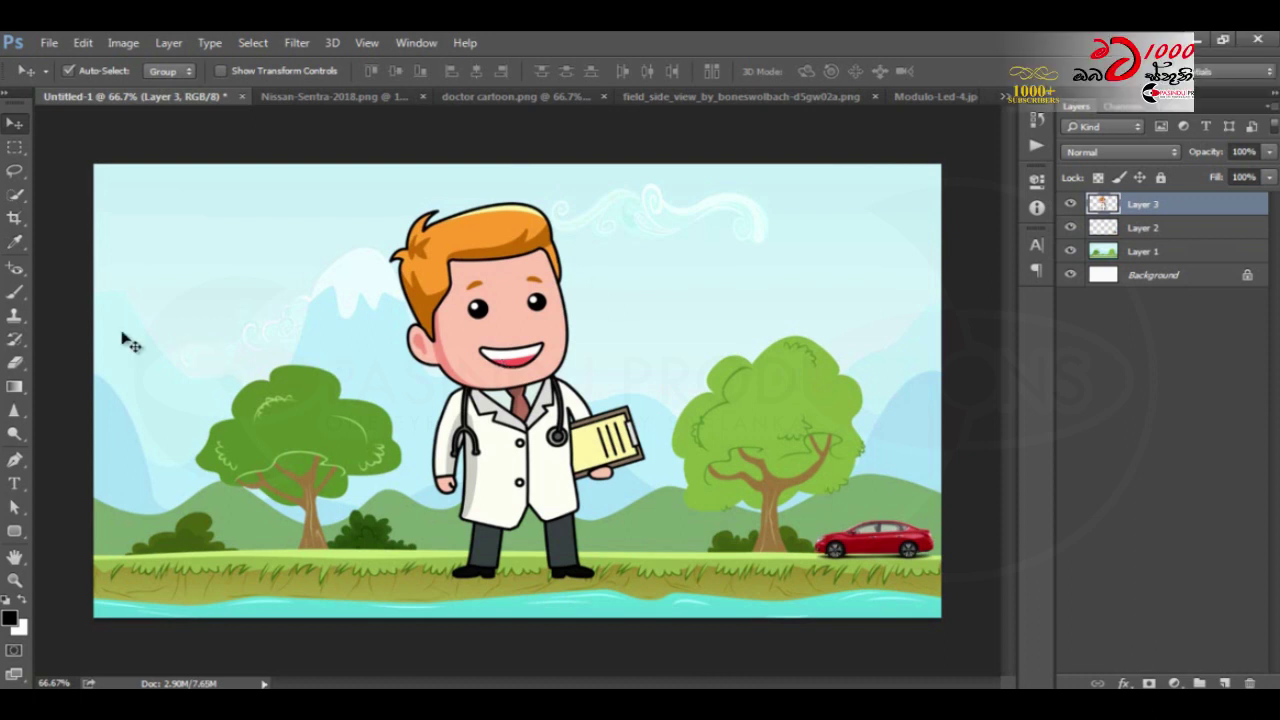
Step: With a large Eraser brush, erase the doctor's legs, lower coat and clipboard hand
left_click(14, 362)
left_click(100, 358)
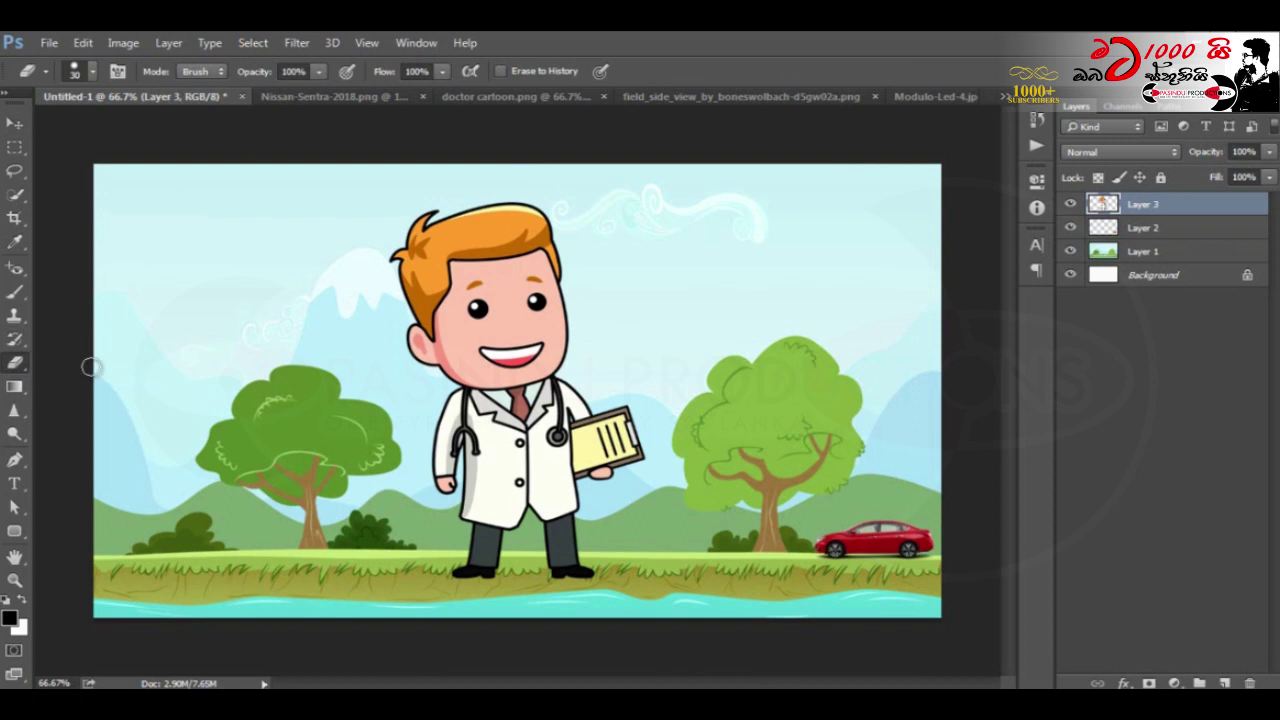
key("bracketright")
key("bracketright")
key("bracketright")
key("bracketright")
key("bracketright")
key("bracketright")
key("bracketright")
key("bracketright")
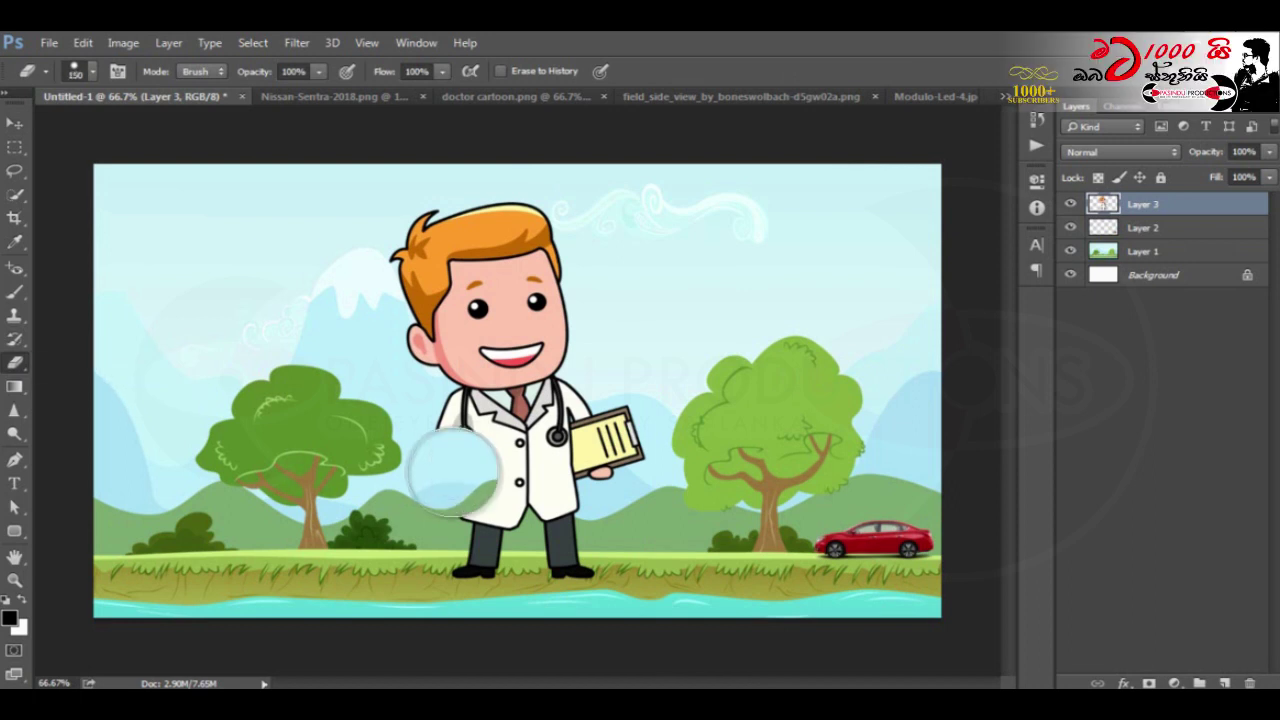
left_click_drag(455, 472, 600, 510)
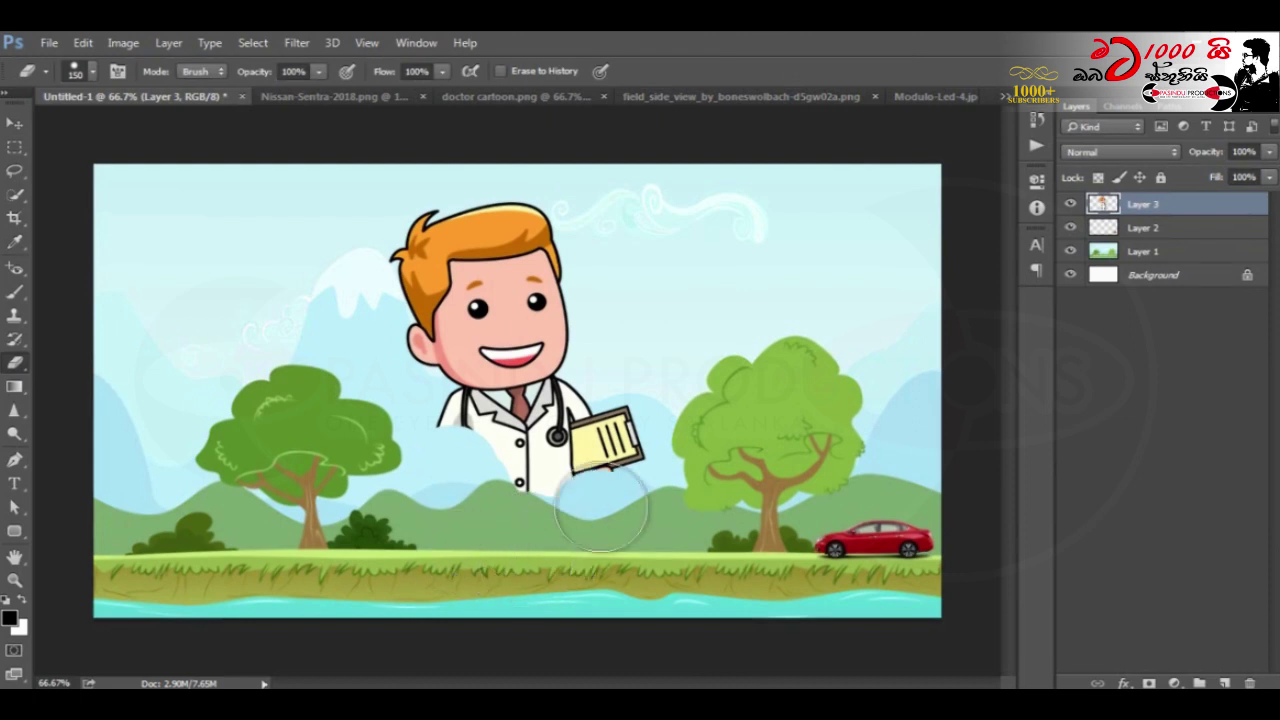
left_click_drag(600, 510, 590, 452)
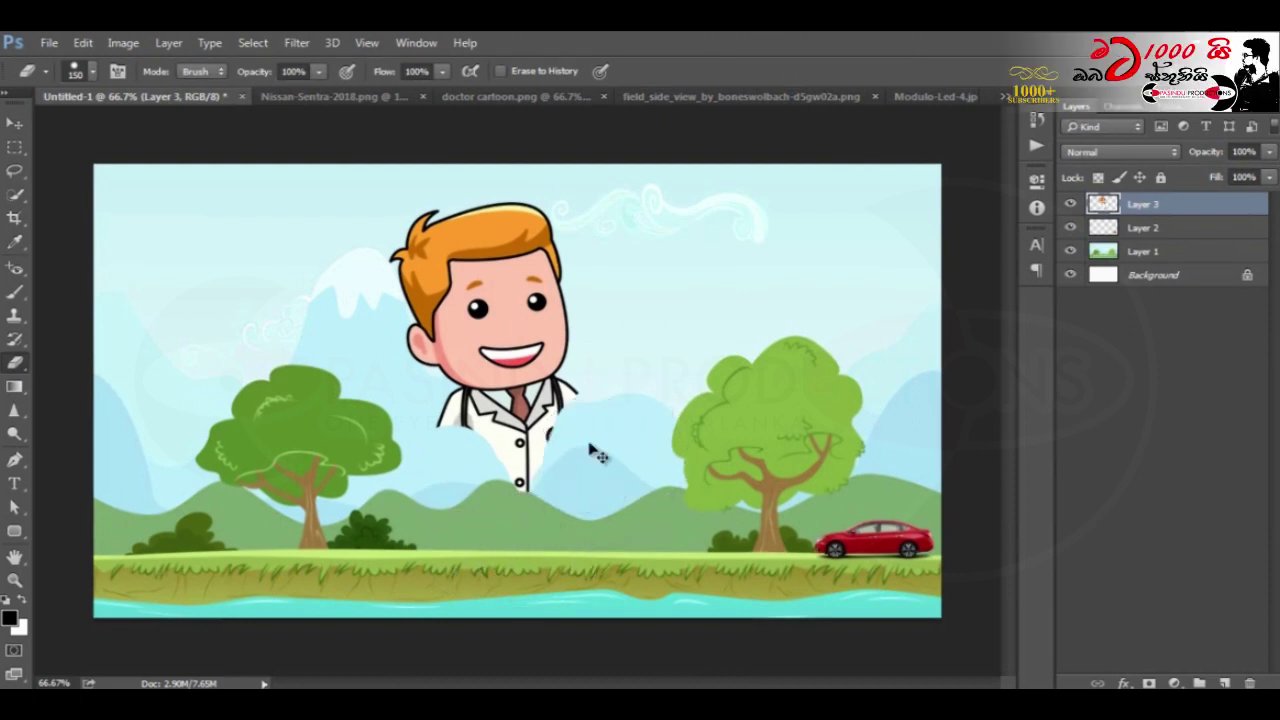
Step: Zoom in and erase the remaining coat pieces below the head with a smaller brush
key("ctrl+plus")
key("ctrl+plus")
key("bracketleft")
key("bracketleft")
key("bracketleft")
key("bracketleft")
key("bracketleft")
mouse_move(471, 634)
left_mouse_down()
mouse_move(474, 660)
mouse_move(486, 591)
mouse_move(609, 500)
mouse_move(680, 391)
mouse_move(646, 394)
mouse_move(666, 387)
left_mouse_up()
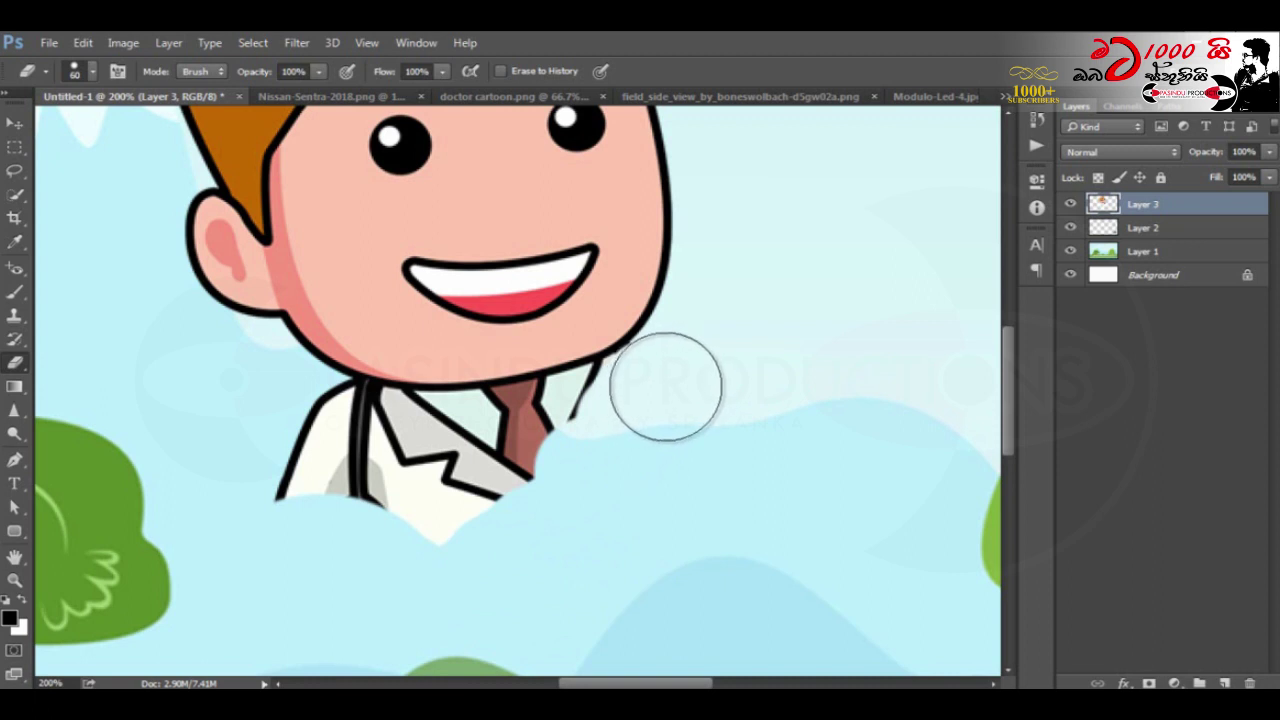
mouse_move(406, 551)
left_mouse_down()
mouse_move(300, 434)
mouse_move(286, 486)
mouse_move(334, 429)
mouse_move(371, 443)
mouse_move(500, 442)
mouse_move(631, 406)
left_mouse_up()
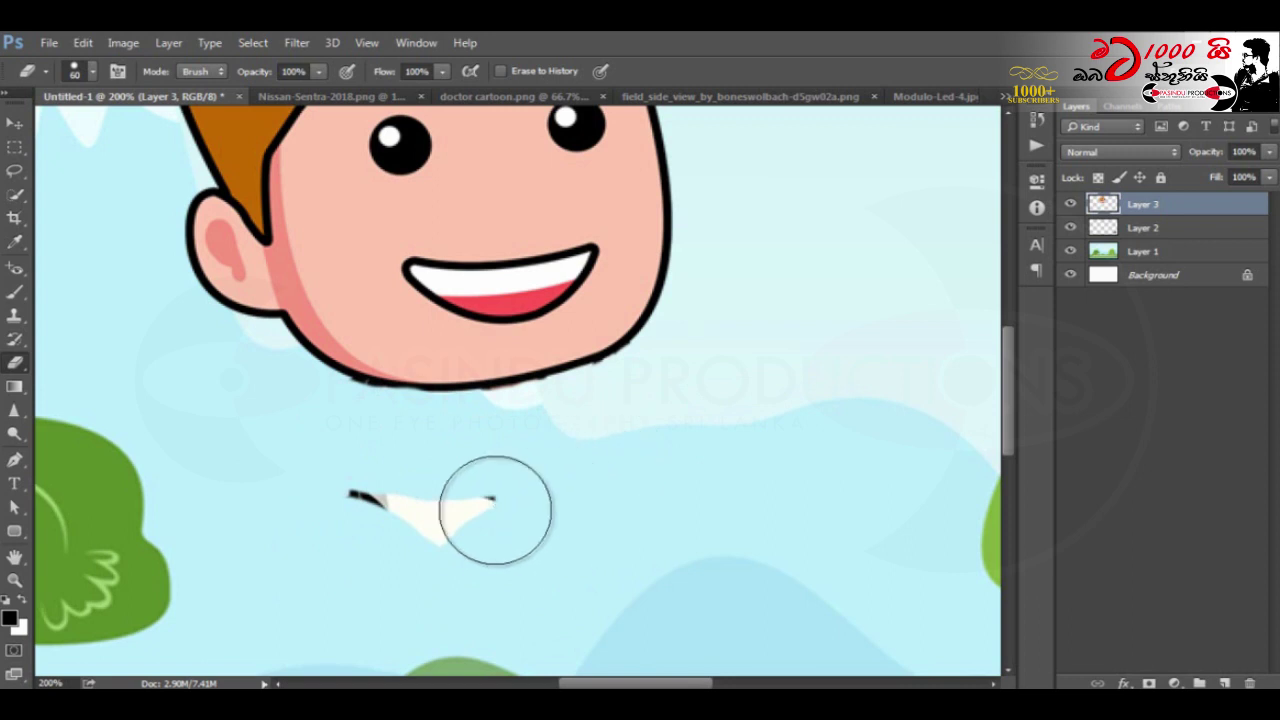
left_click_drag(495, 510, 288, 514)
key("bracketleft")
key("bracketleft")
key("bracketleft")
key("bracketleft")
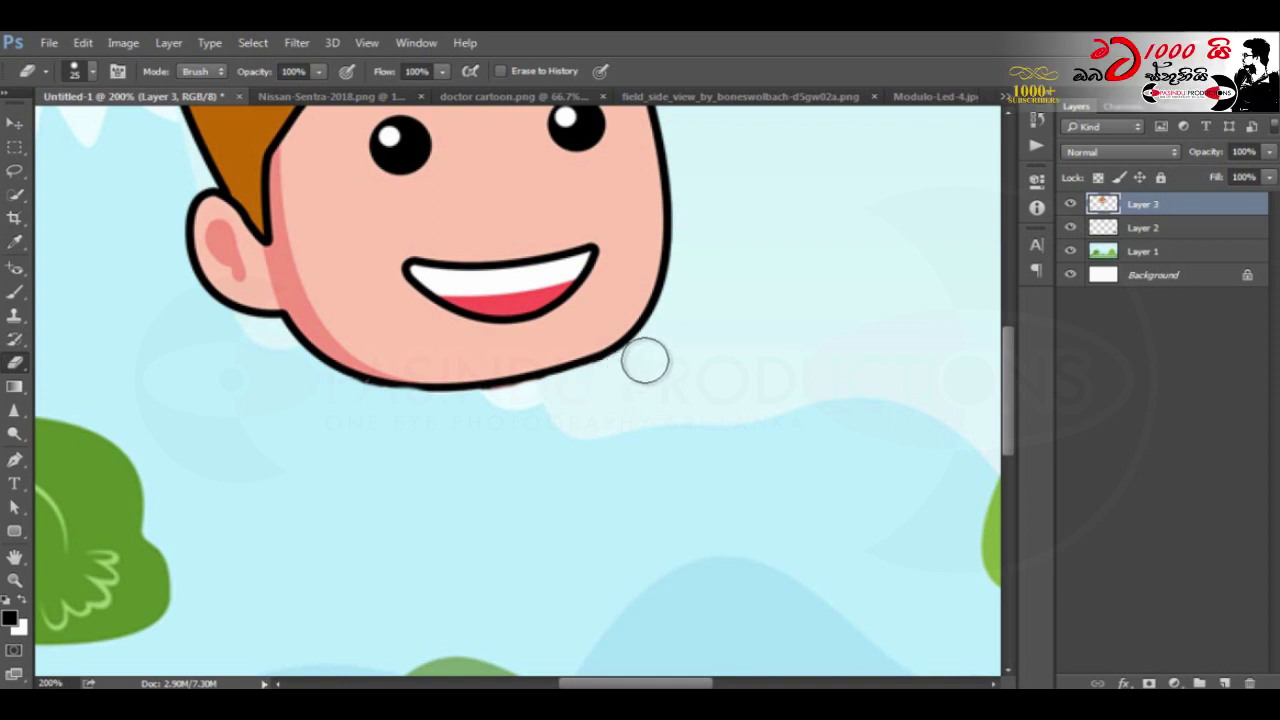
key("ctrl+0")
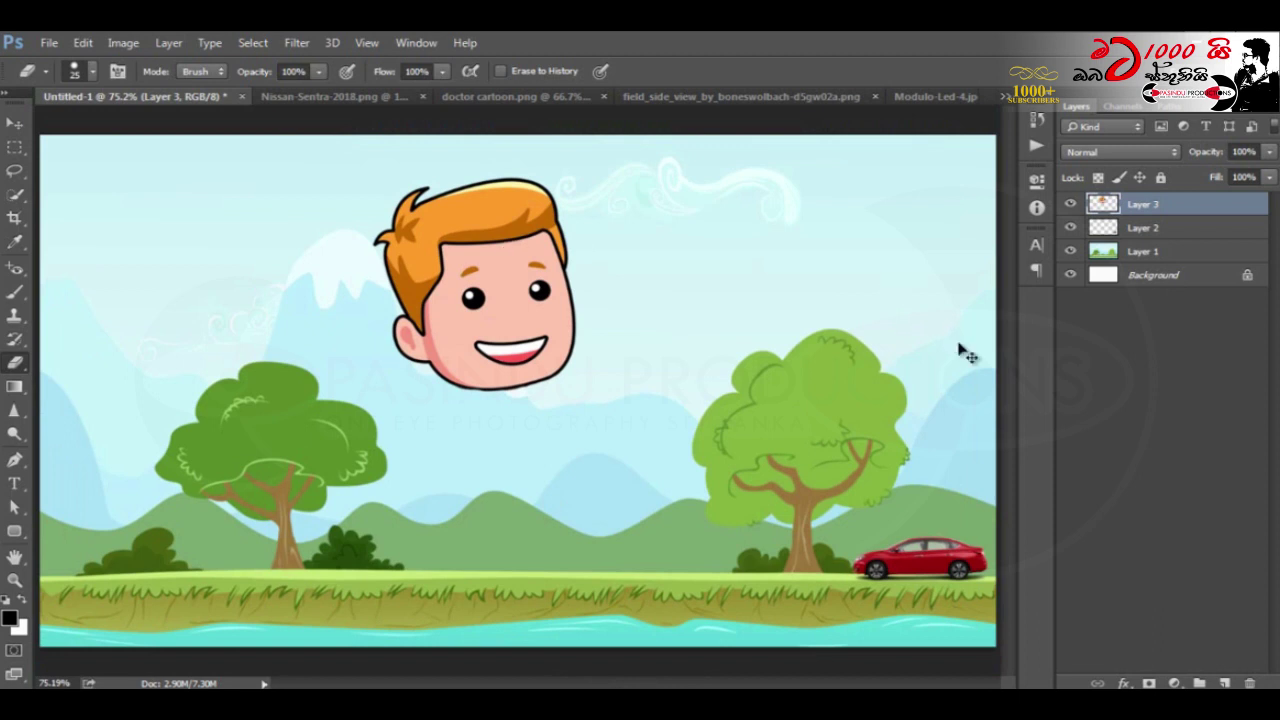
Step: Shrink the doctor's head, flip it horizontally, and move it onto the red car
key("ctrl+t")
mouse_move(573, 395)
left_mouse_down()
mouse_move(497, 315)
mouse_move(513, 326)
left_mouse_up()
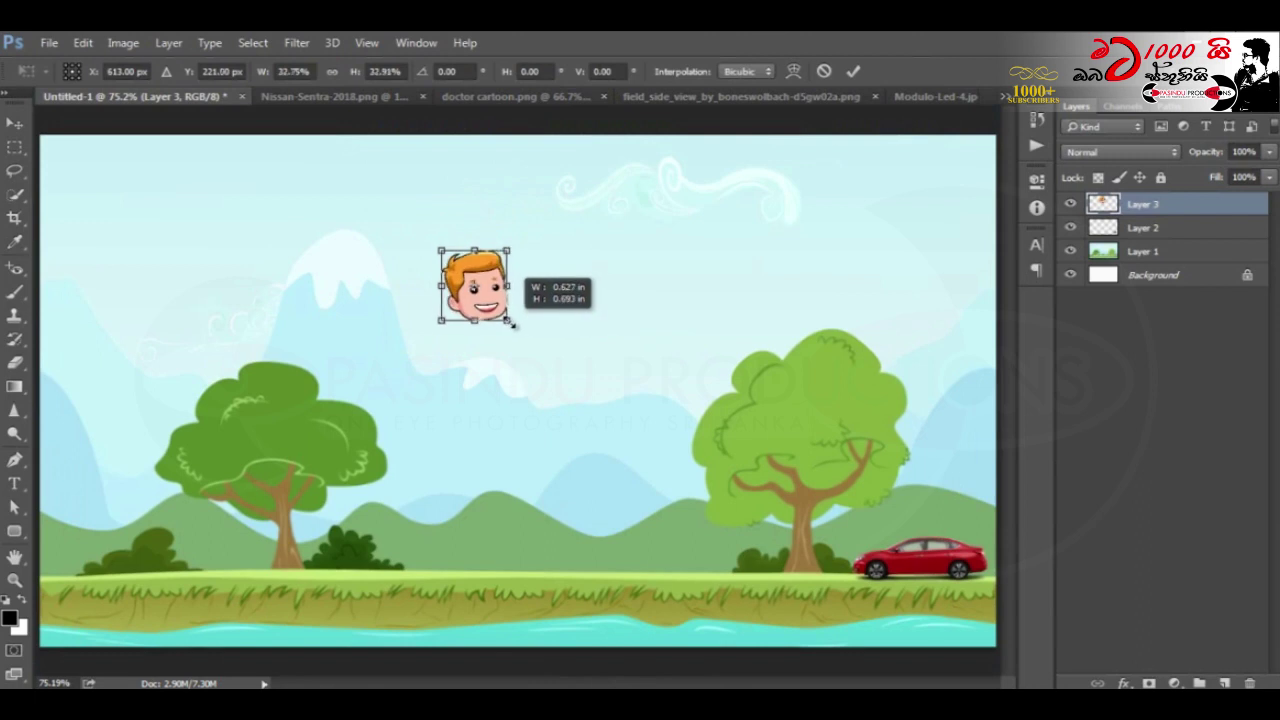
right_click(482, 310)
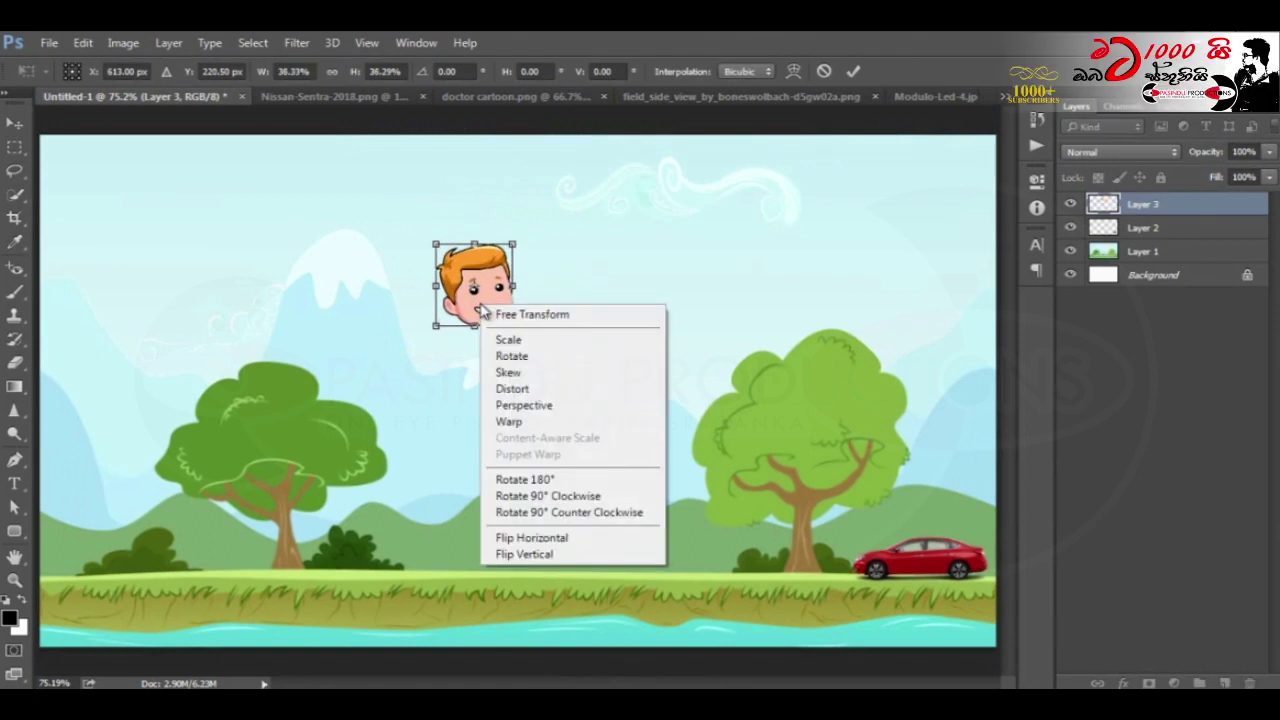
left_click(558, 541)
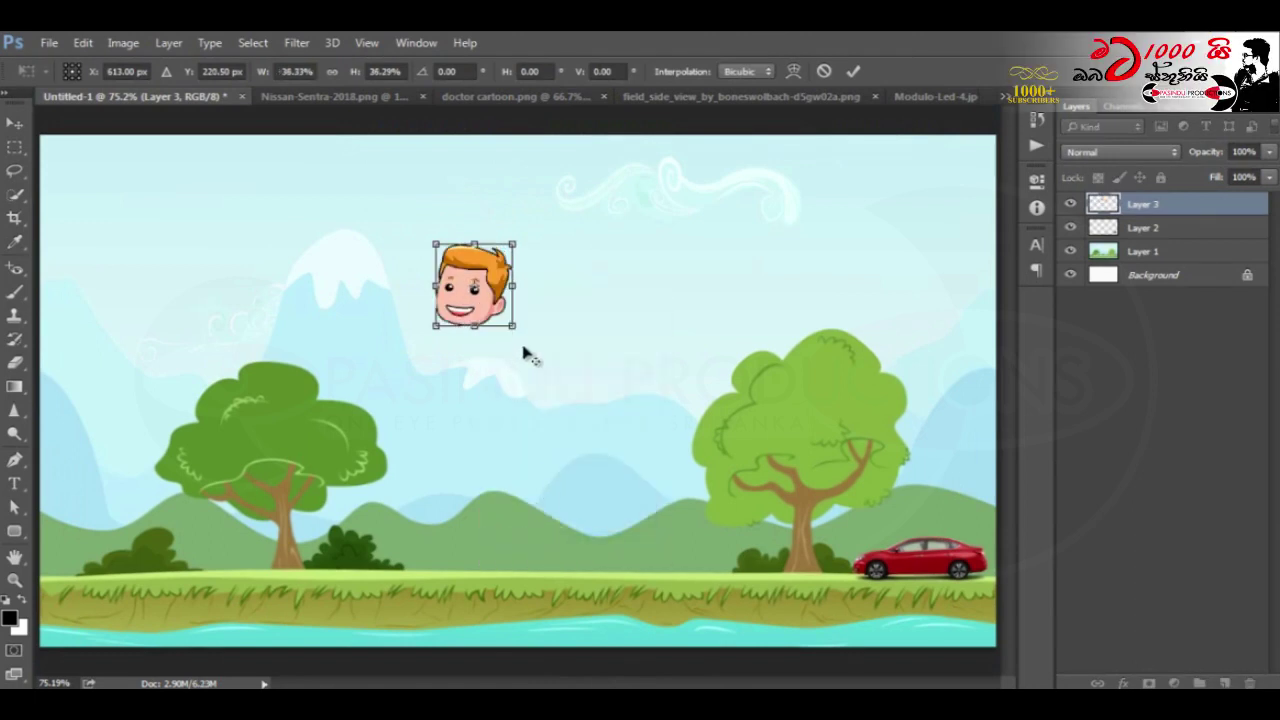
left_click_drag(513, 327, 492, 301)
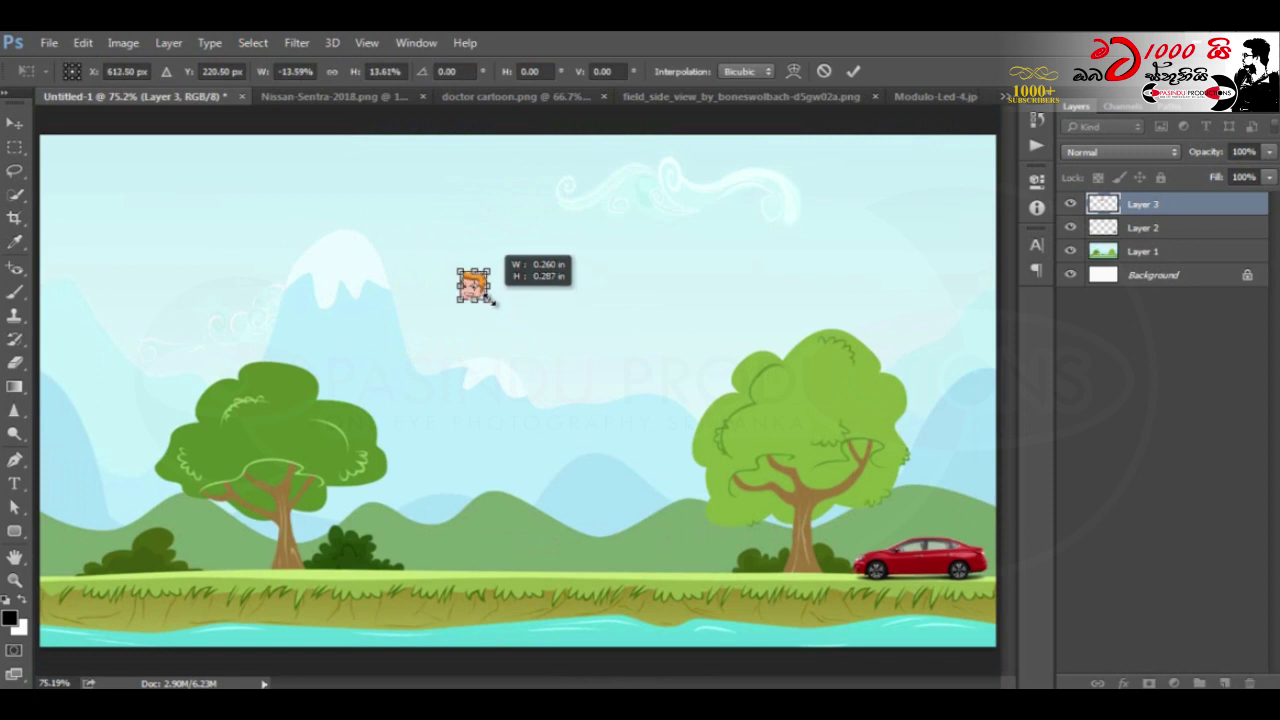
key("Return")
key("e")
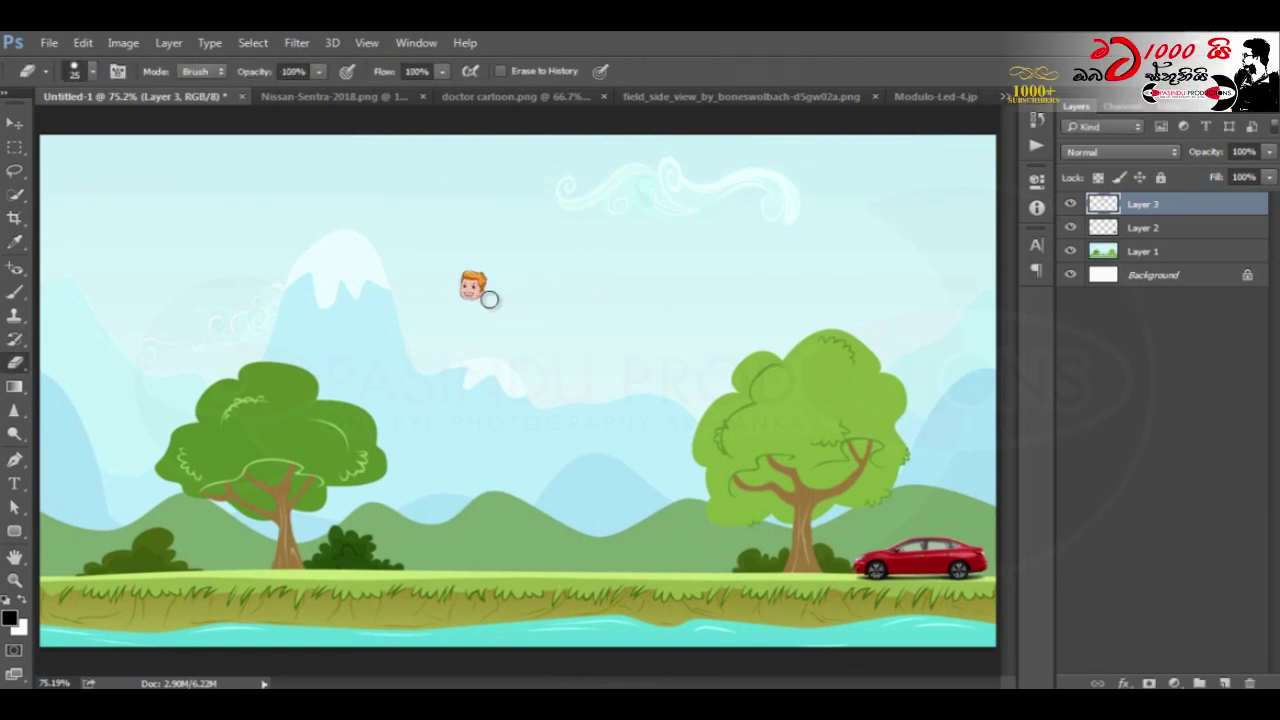
key("v")
mouse_move(474, 288)
left_mouse_down()
mouse_move(943, 543)
mouse_move(914, 541)
left_mouse_up()
key("ctrl+plus")
key("ctrl+plus")
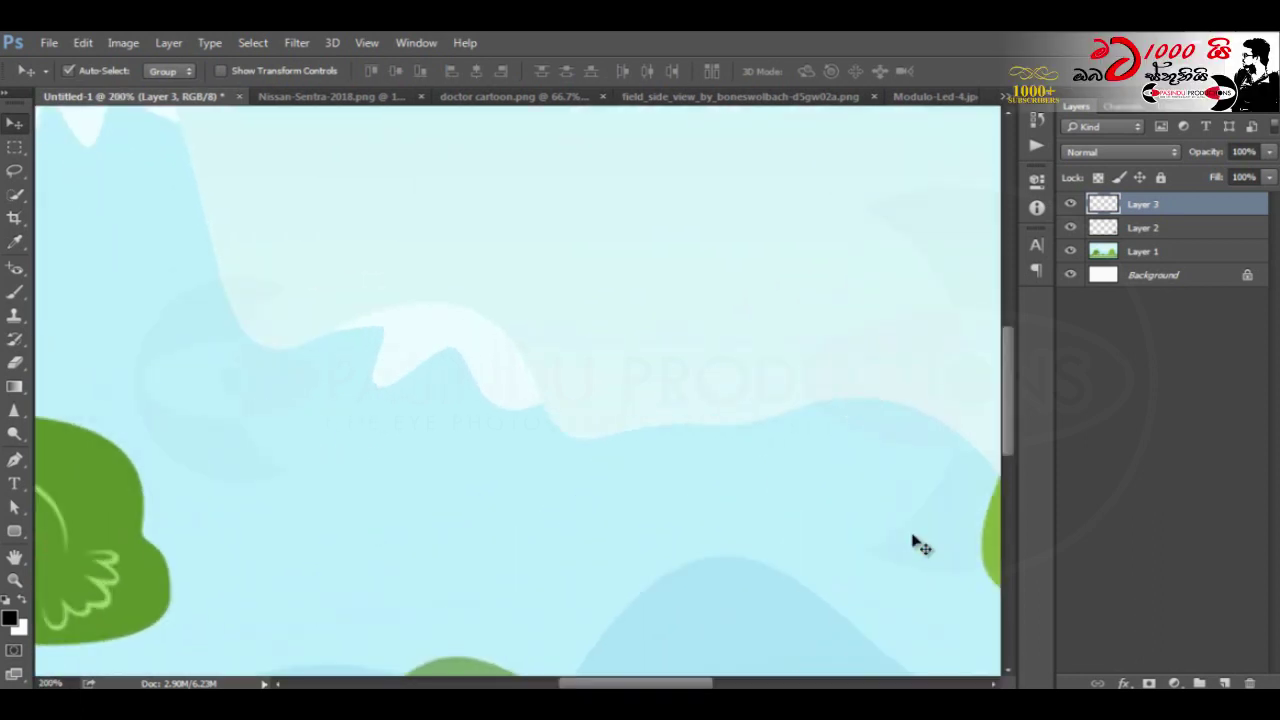
Step: Nudge and slightly resize the head so it sits in the car window
mouse_move(775, 490)
left_mouse_down()
mouse_move(420, 371)
mouse_move(181, 329)
left_mouse_up()
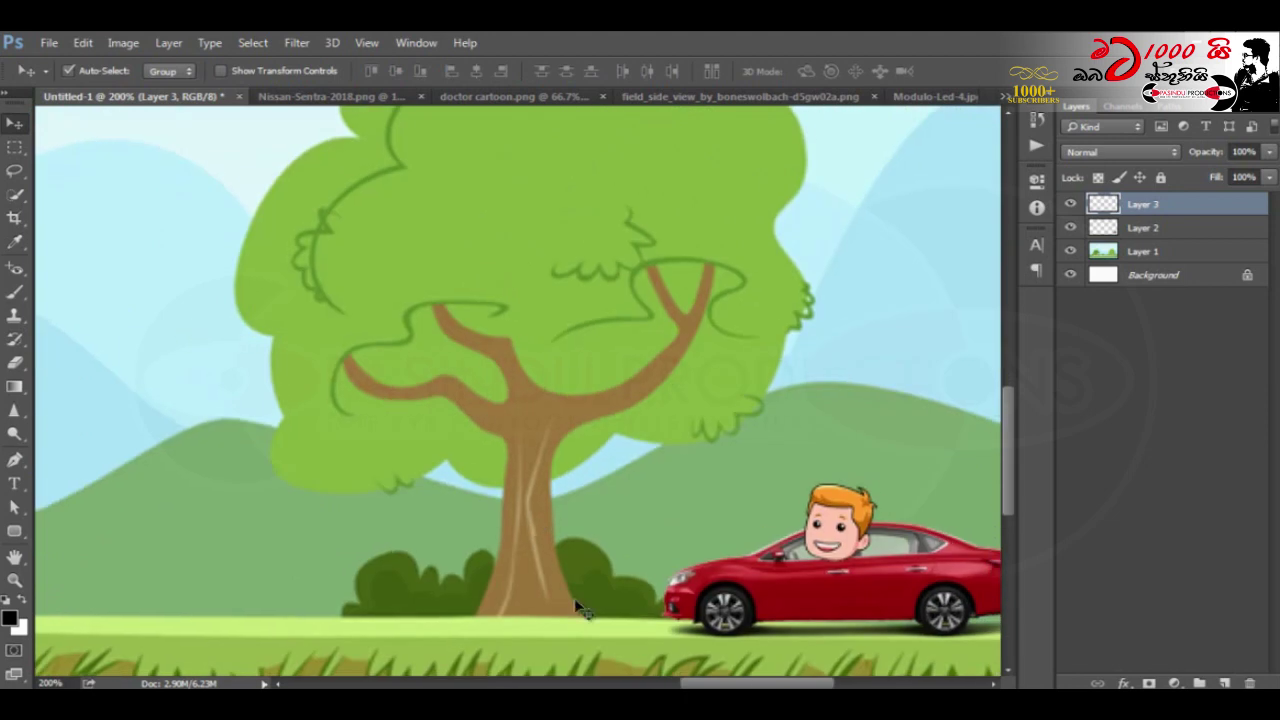
left_click_drag(841, 526, 838, 528)
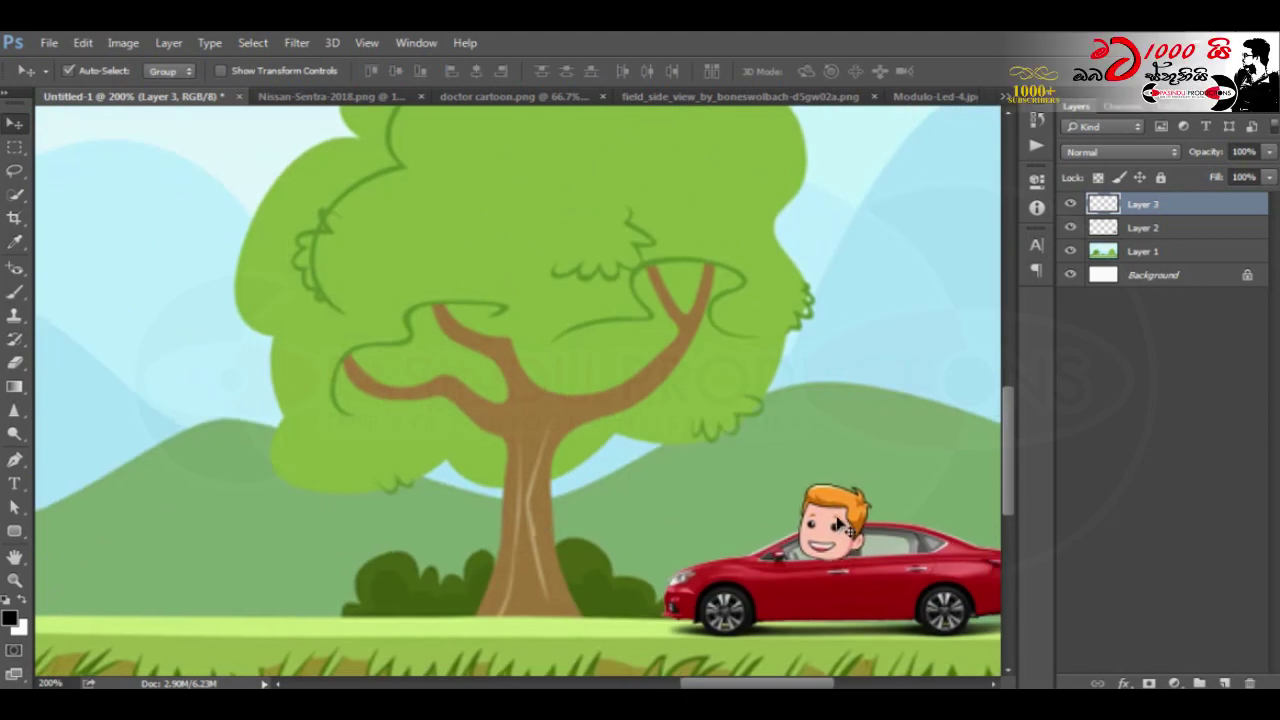
key("ctrl+0")
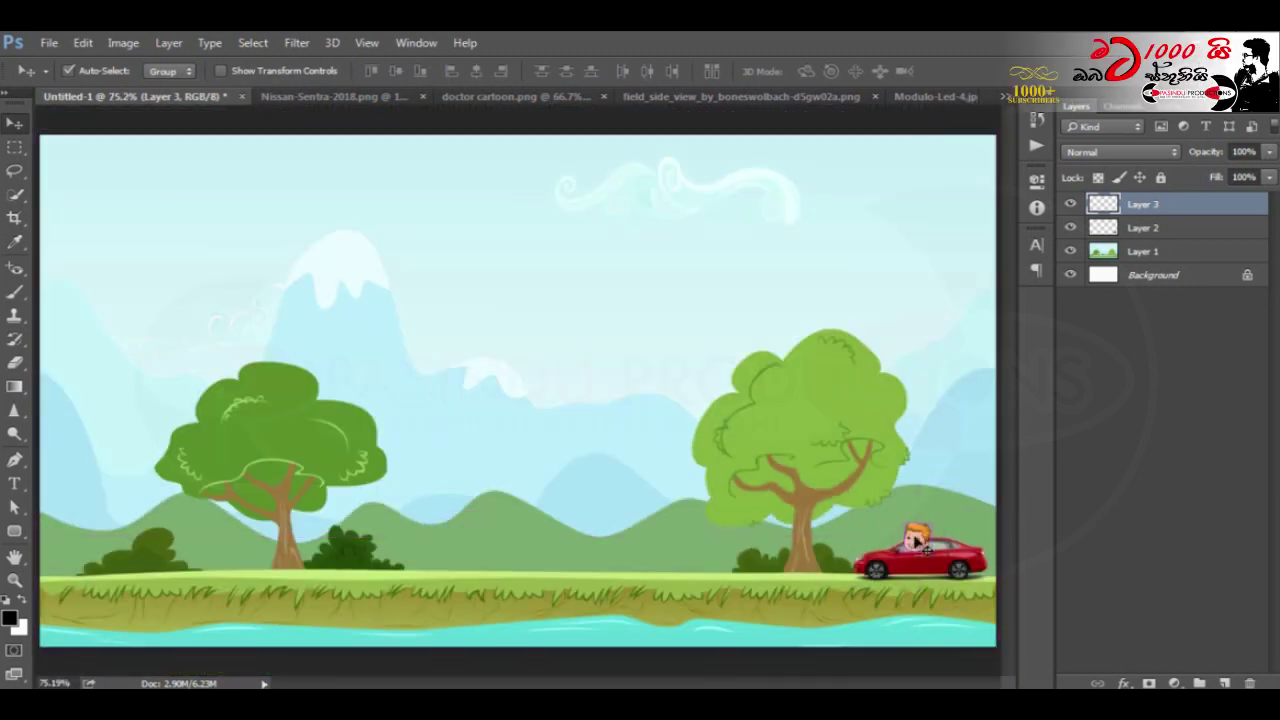
key("ctrl+t")
left_click_drag(903, 522, 912, 530)
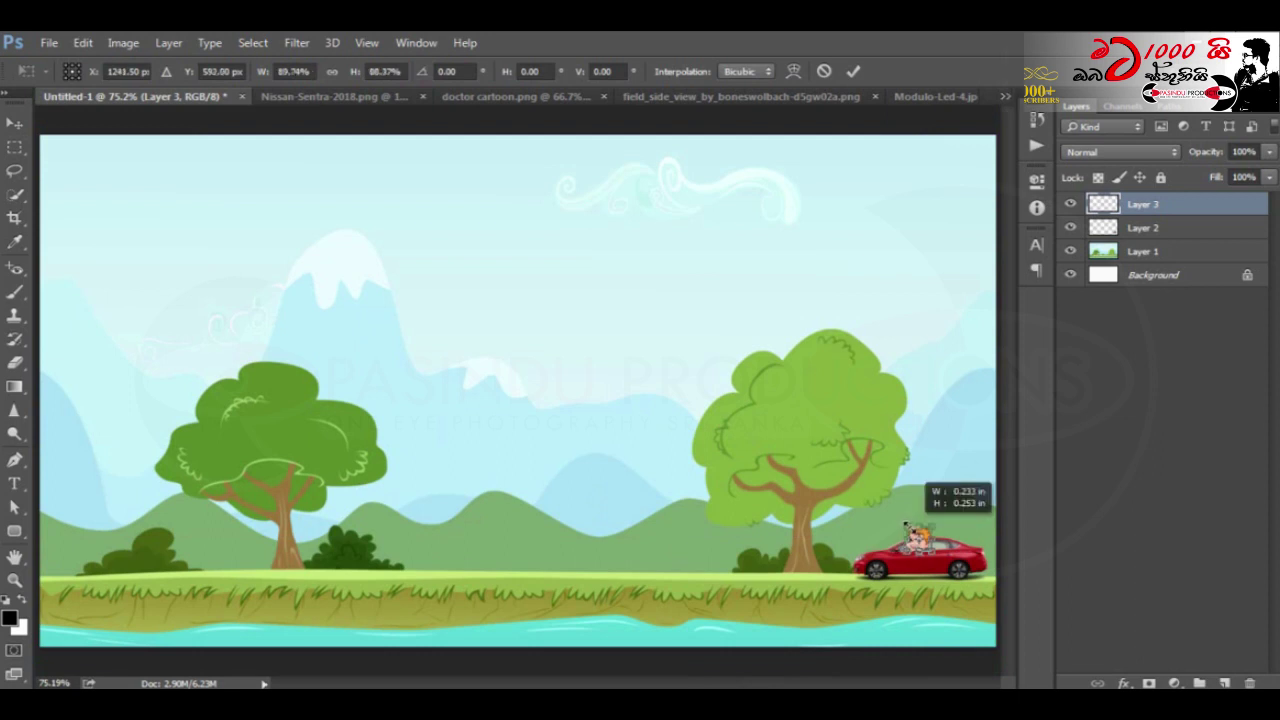
key("Return")
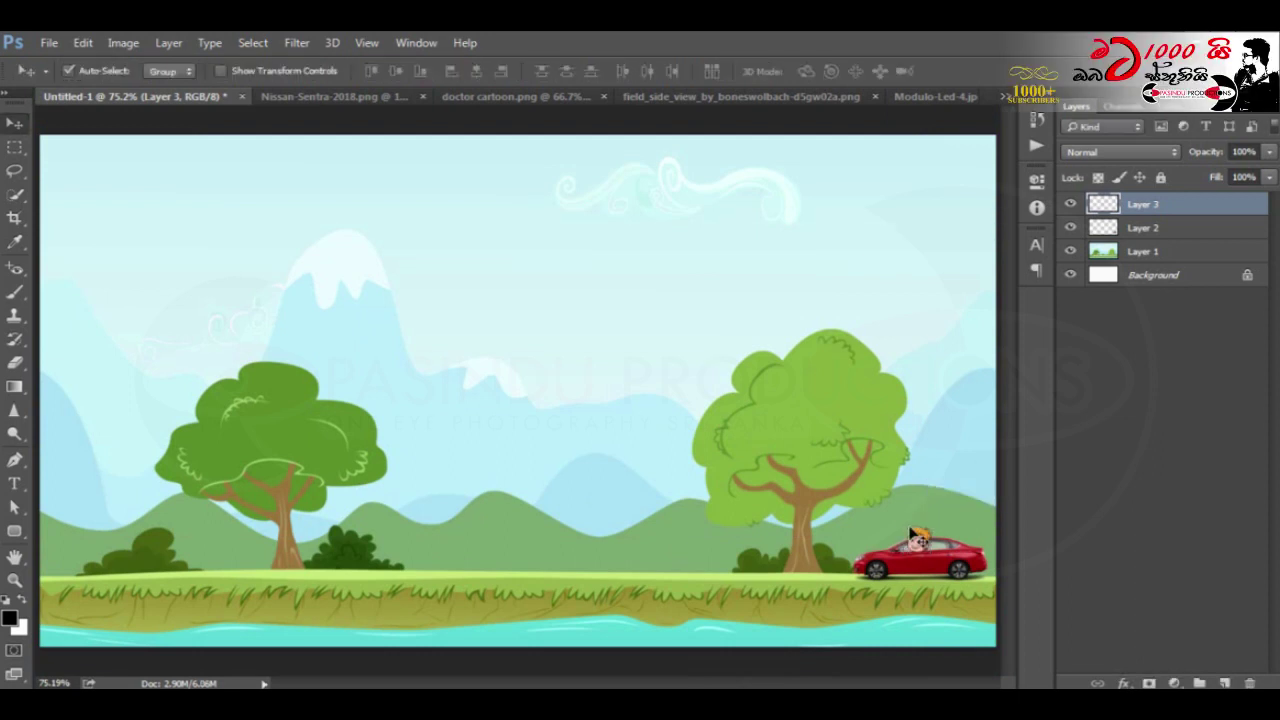
Step: Select the car layer and the head layer together and merge them
key("ctrl")
left_click(912, 567)
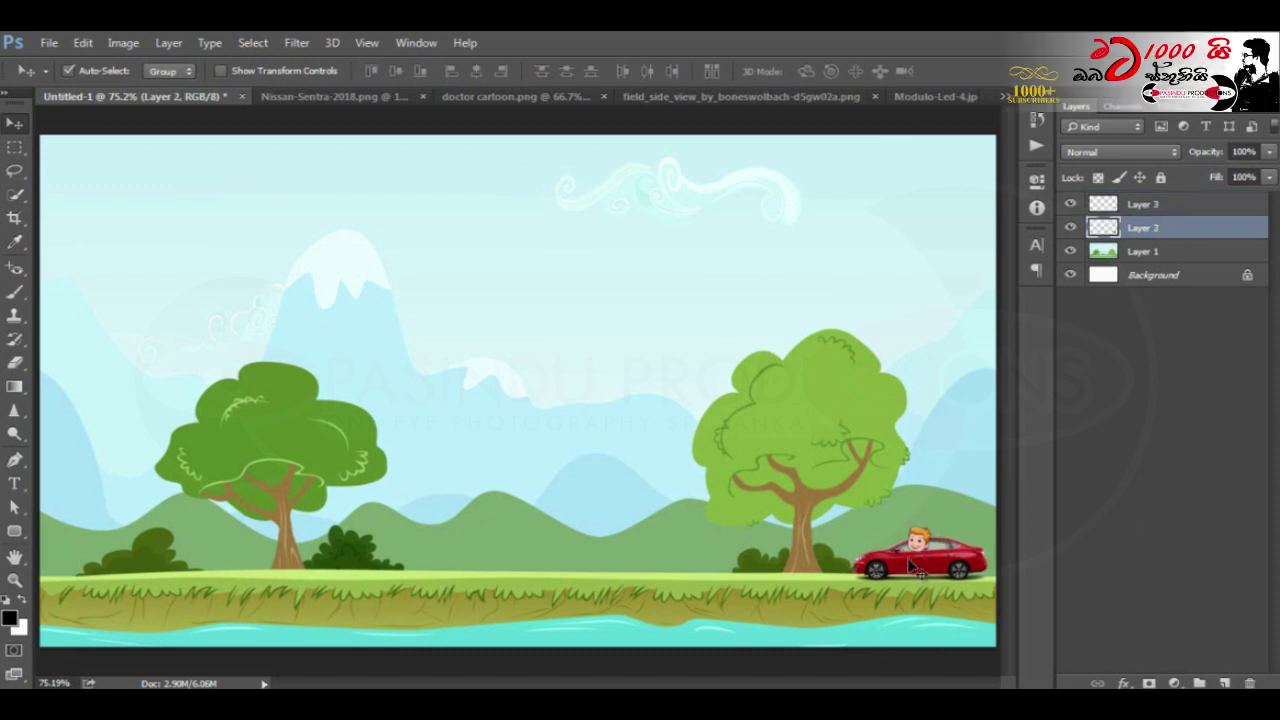
key("ctrl")
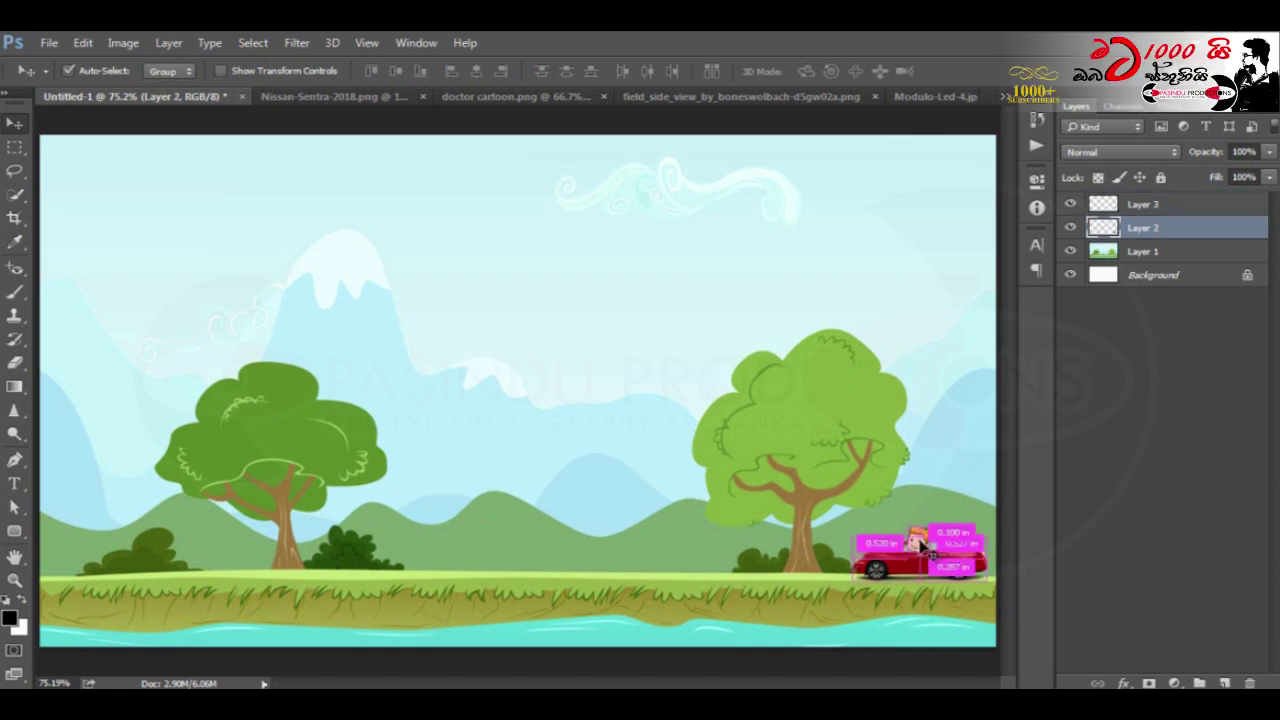
left_click(1157, 206, "ctrl")
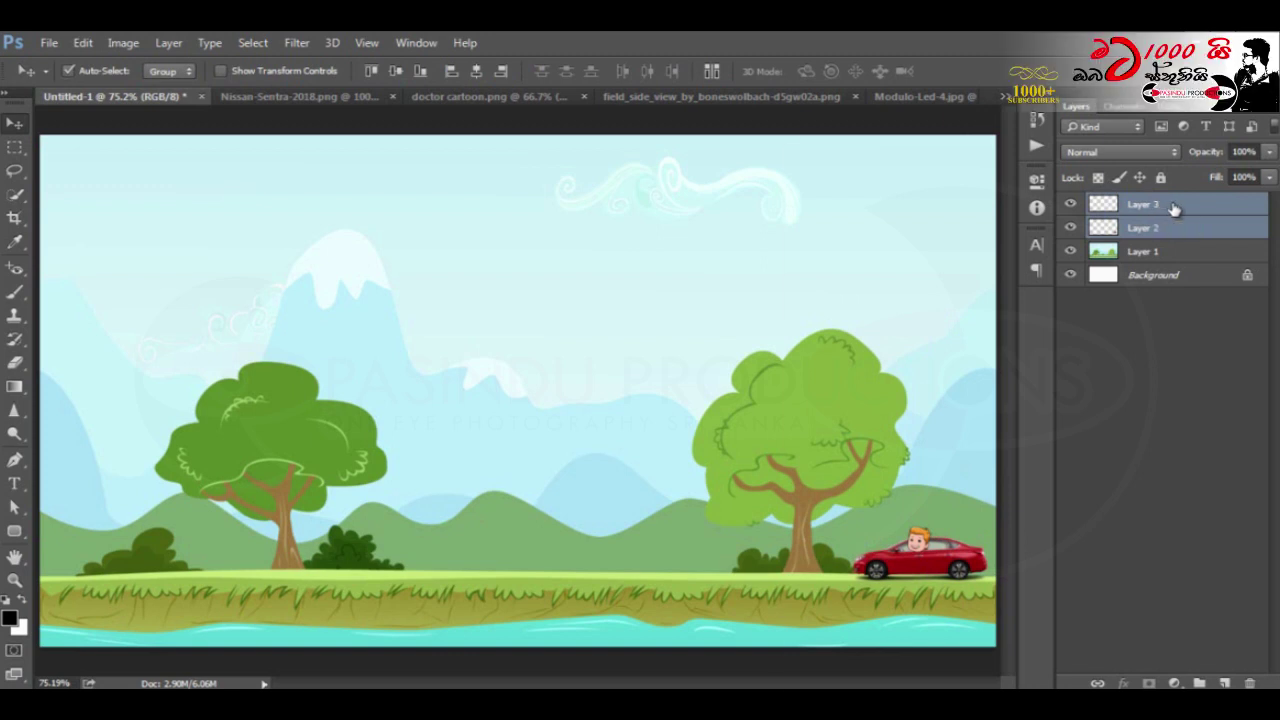
right_click(1174, 207)
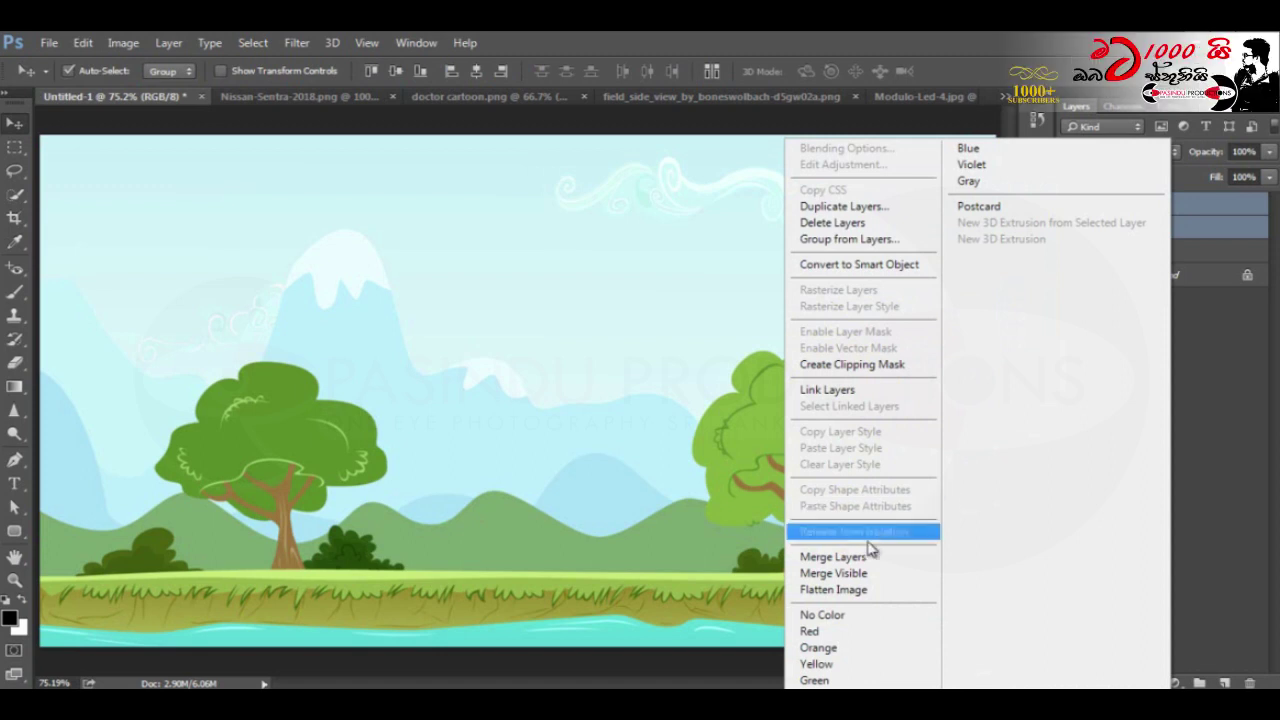
left_click(858, 557)
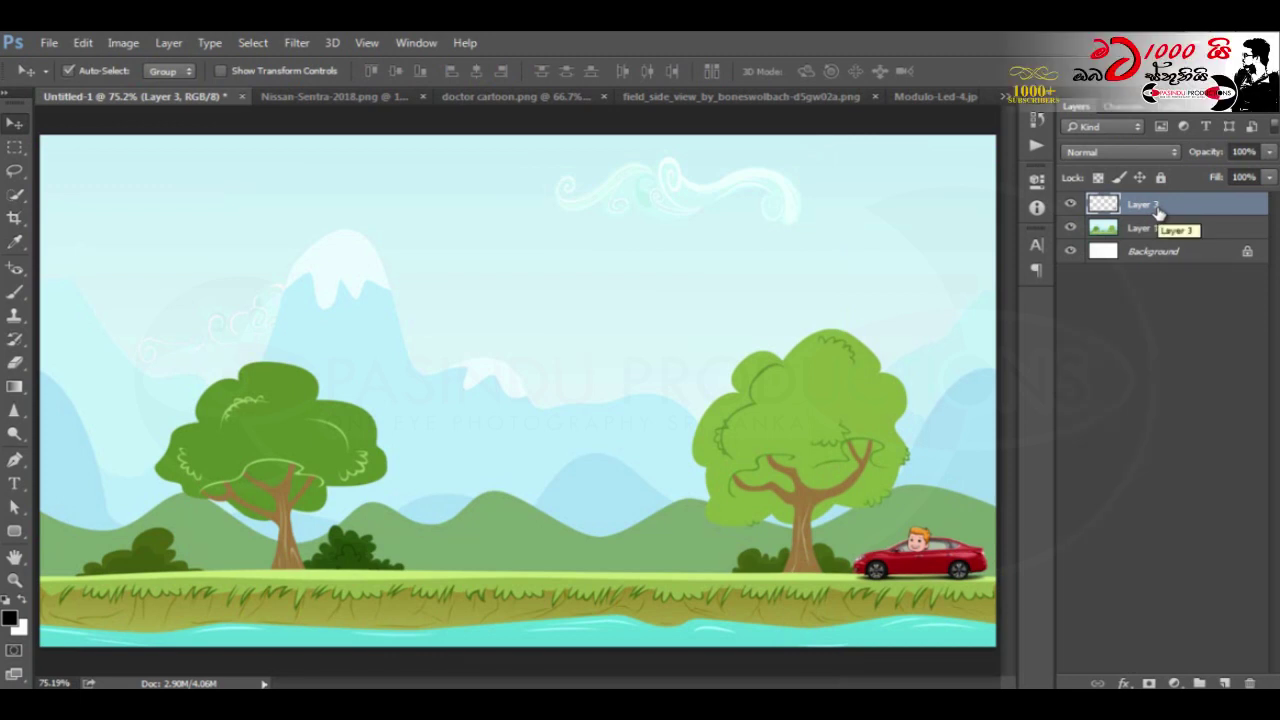
Step: Crop the traffic light image down to the left traffic light
key("ctrl+Tab")
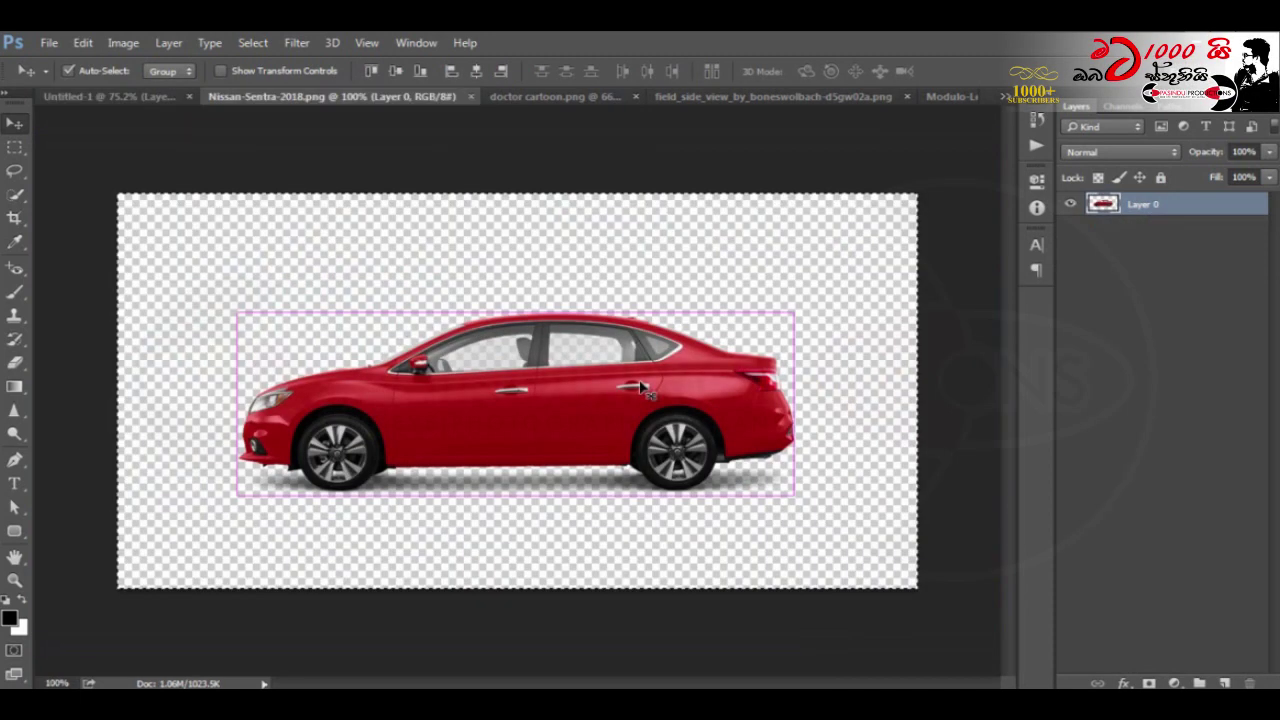
key("ctrl+Tab")
key("ctrl+Tab")
key("ctrl+Tab")
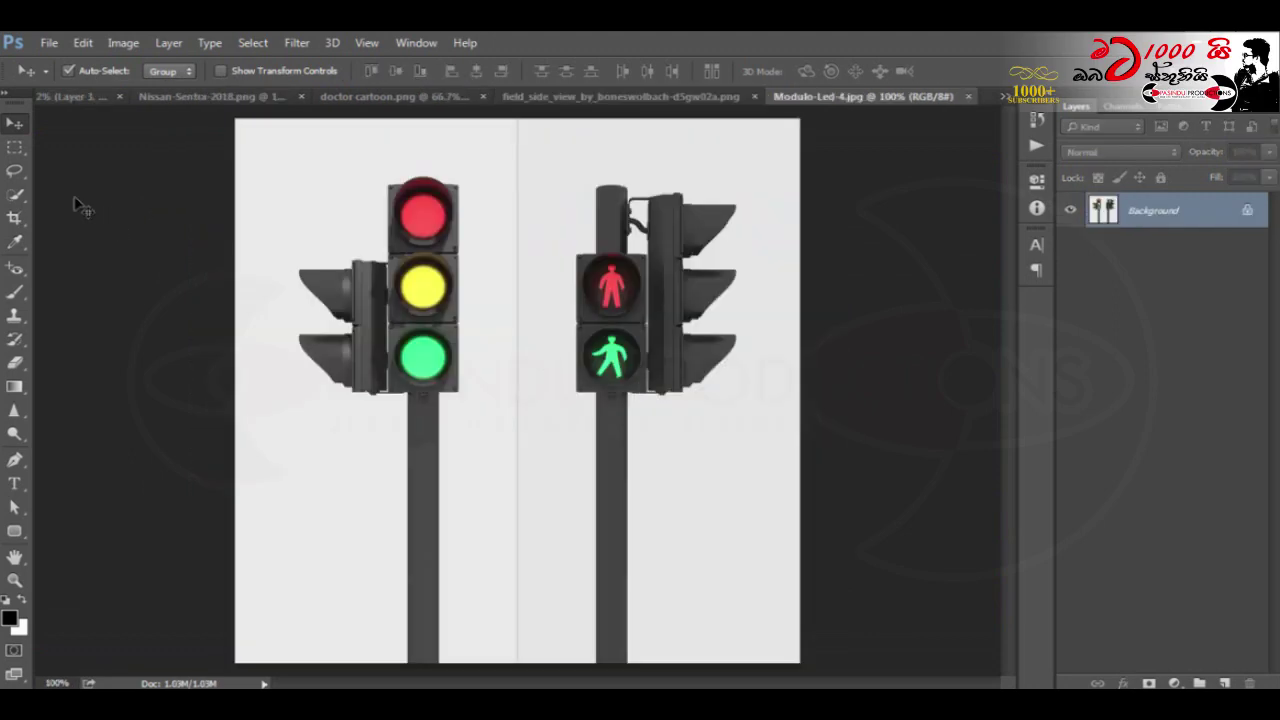
left_click(14, 217)
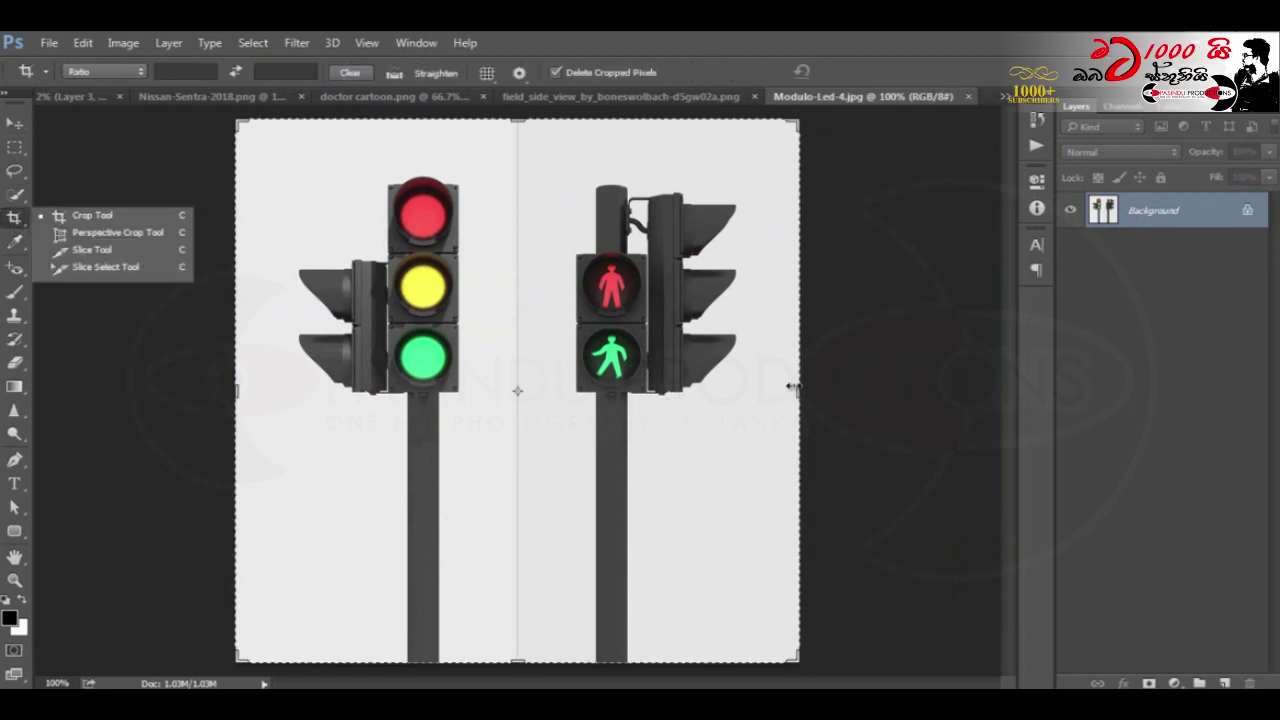
left_click_drag(800, 391, 648, 397)
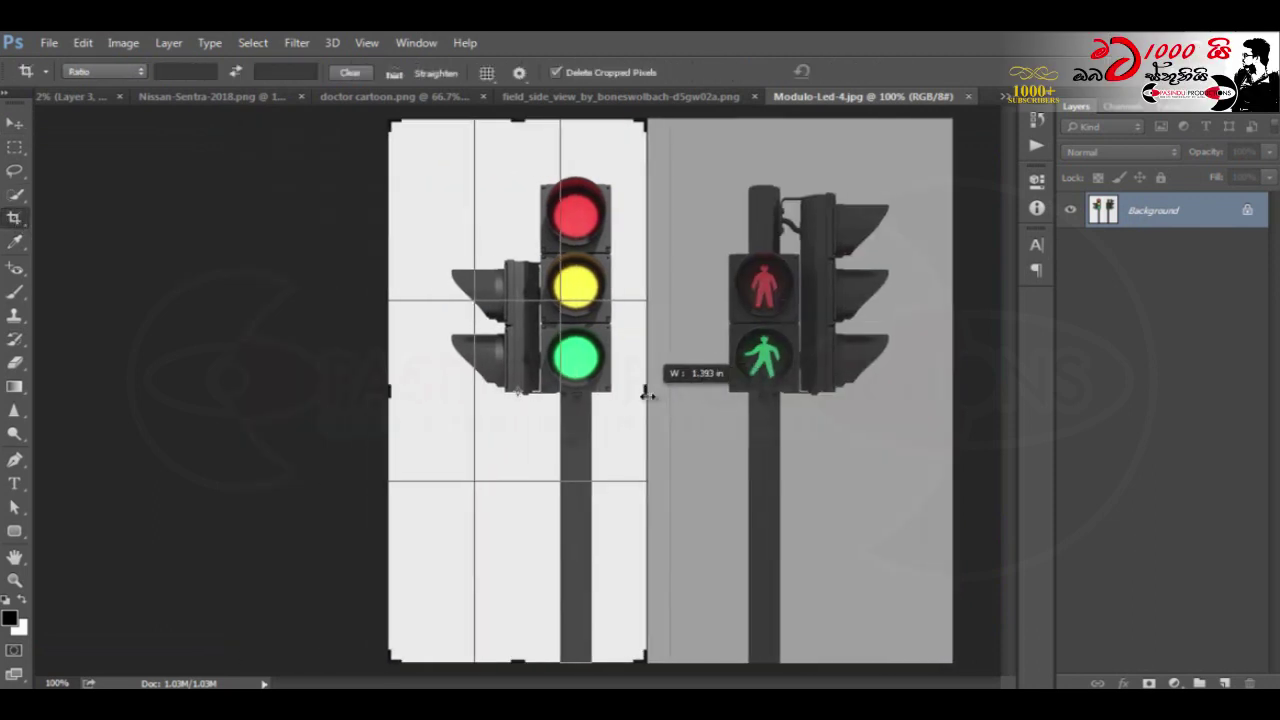
key("Return")
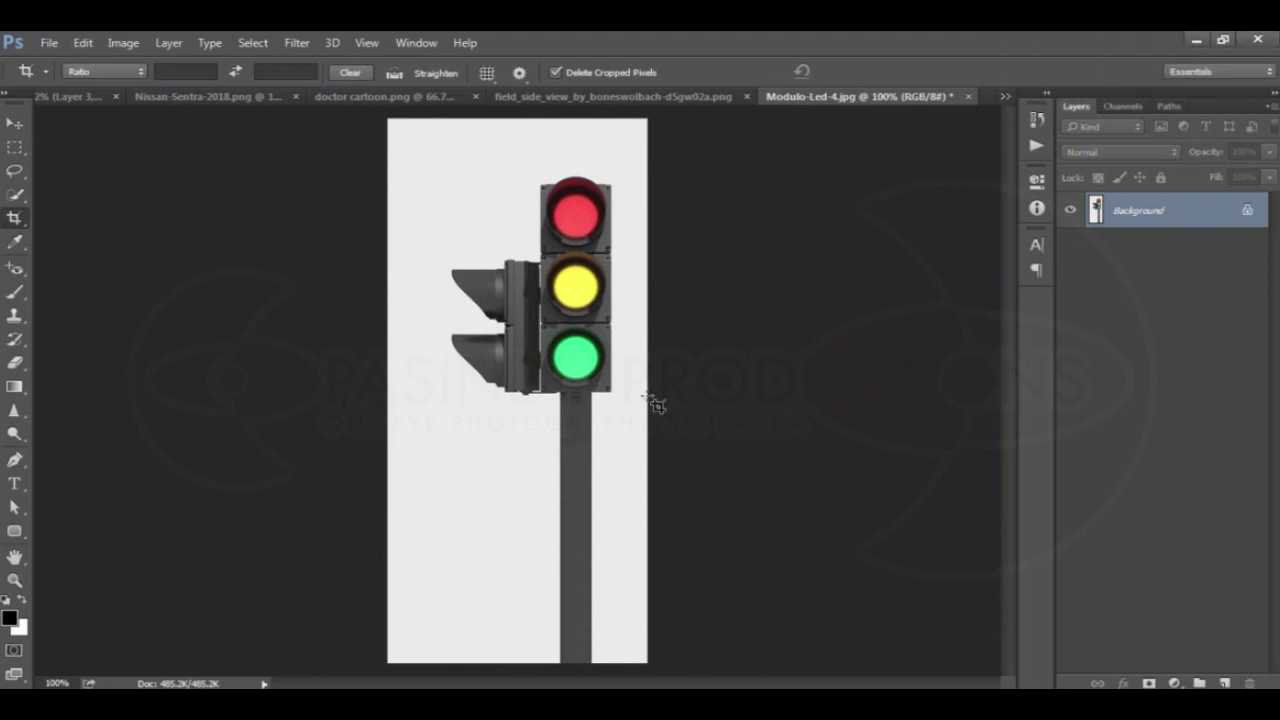
Step: Erase the white around the light with the Background Eraser and select the light's outline
left_click(16, 364)
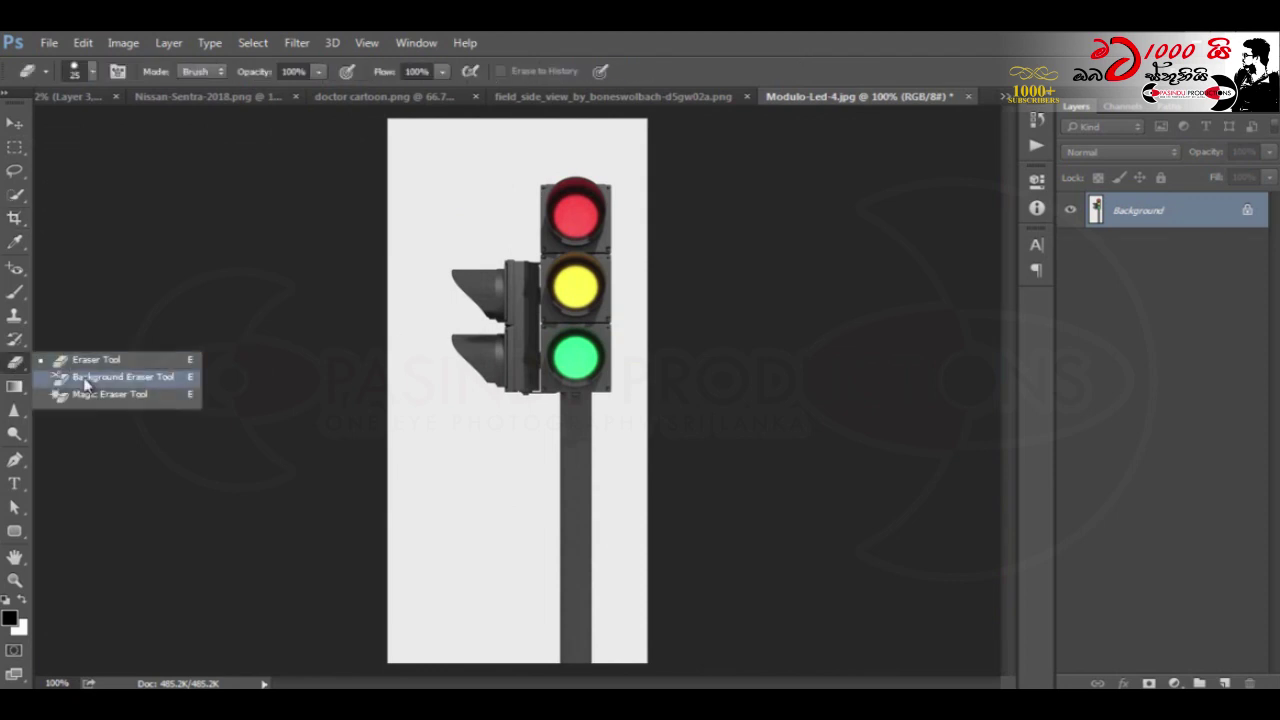
left_click(86, 380)
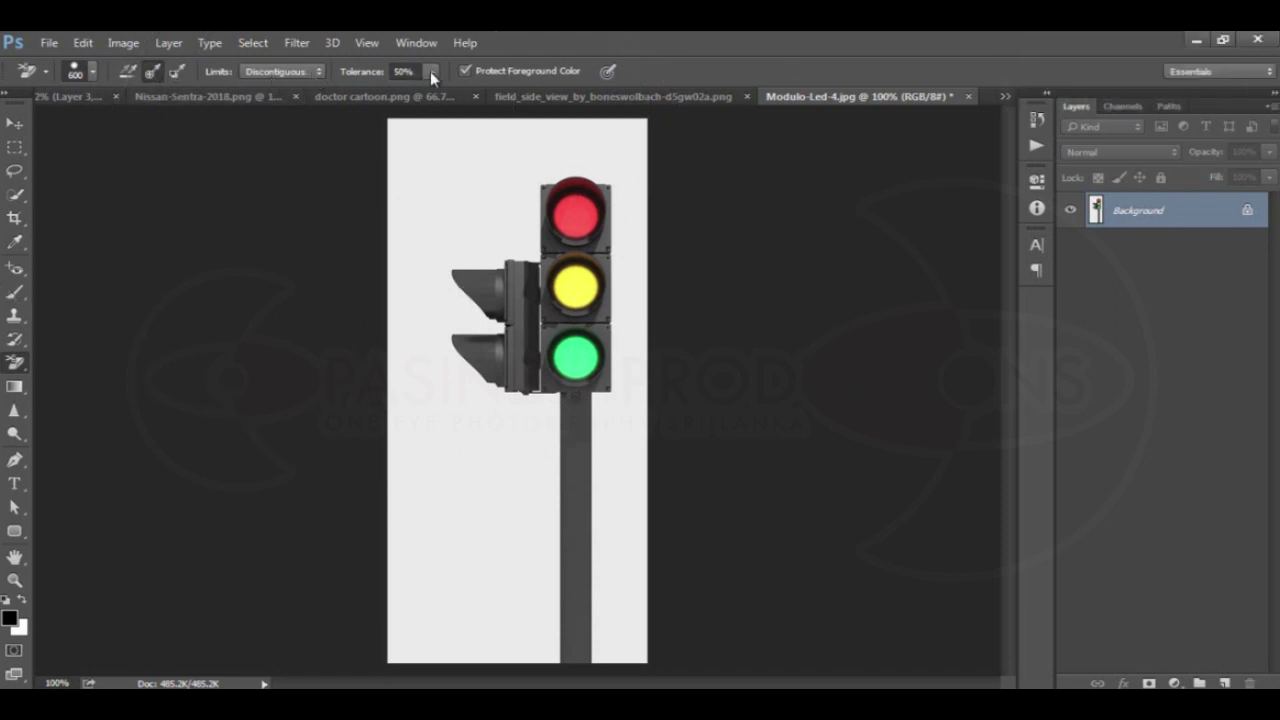
left_click(503, 473)
left_click(509, 180)
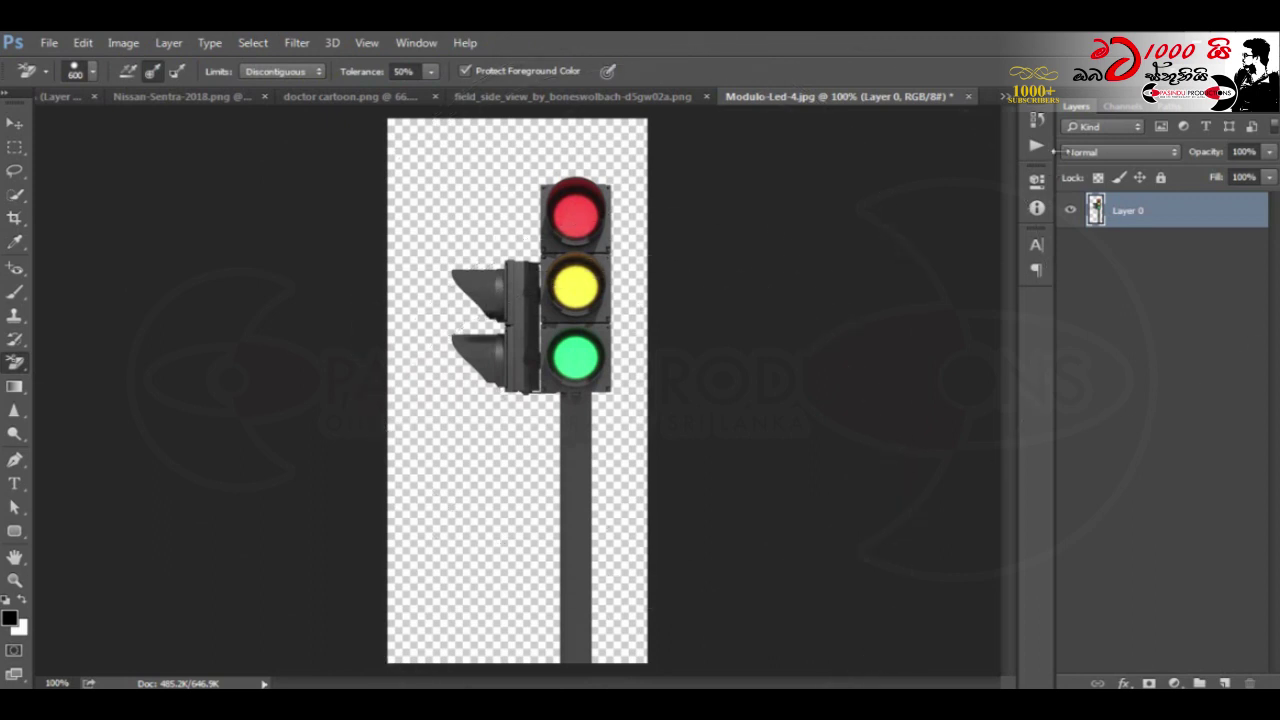
left_click(1129, 218, "ctrl")
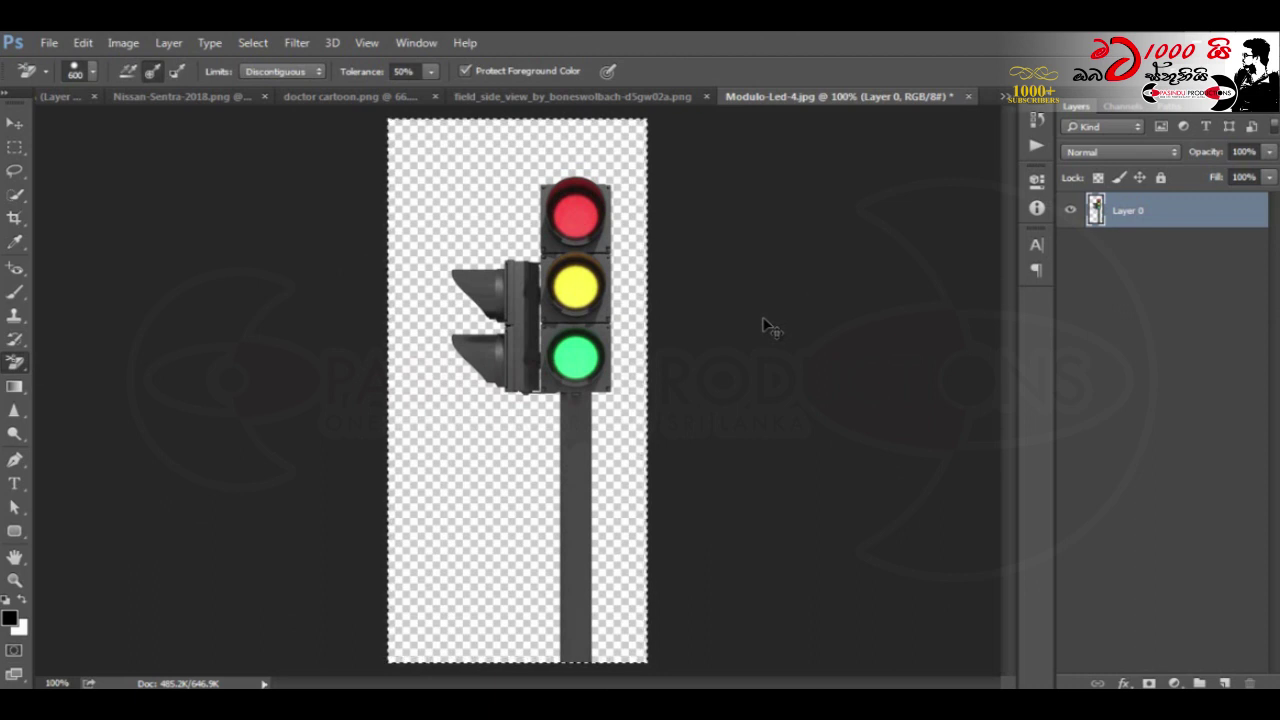
key("ctrl+Tab")
Step: Paste the traffic light, scale it to about 33%, and move it to the left edge's grass
key("ctrl+v")
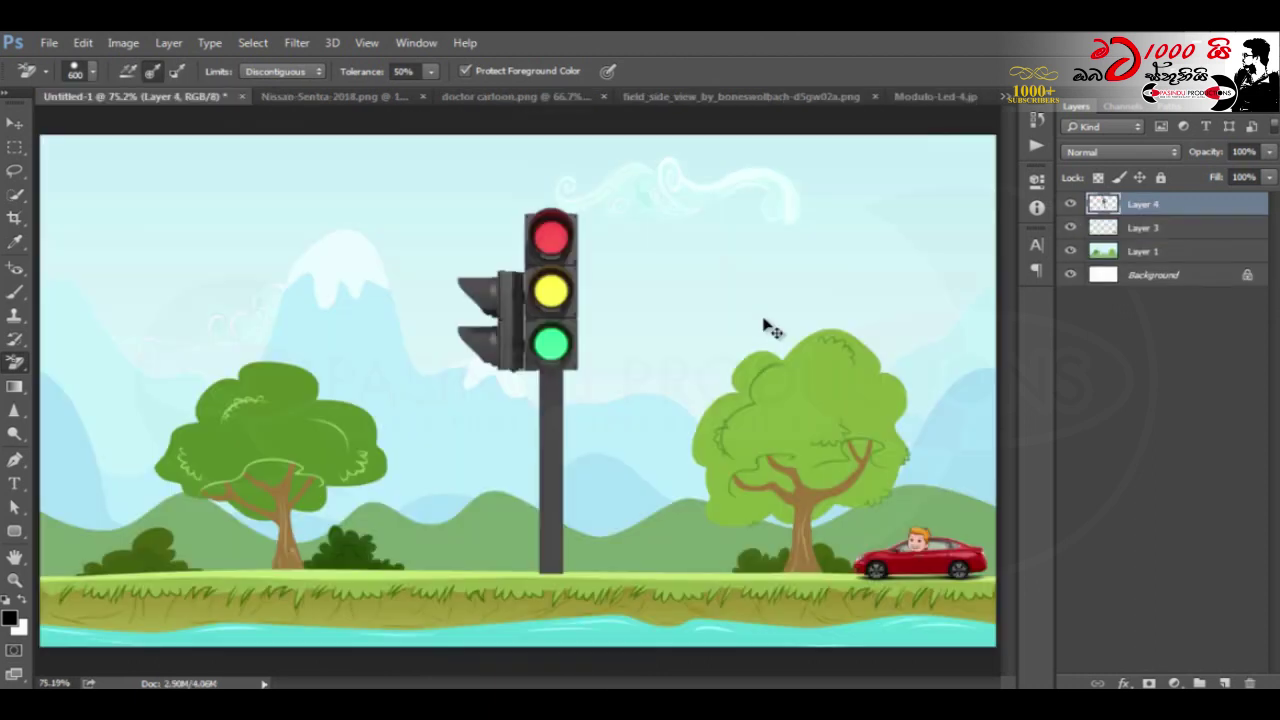
key("ctrl+t")
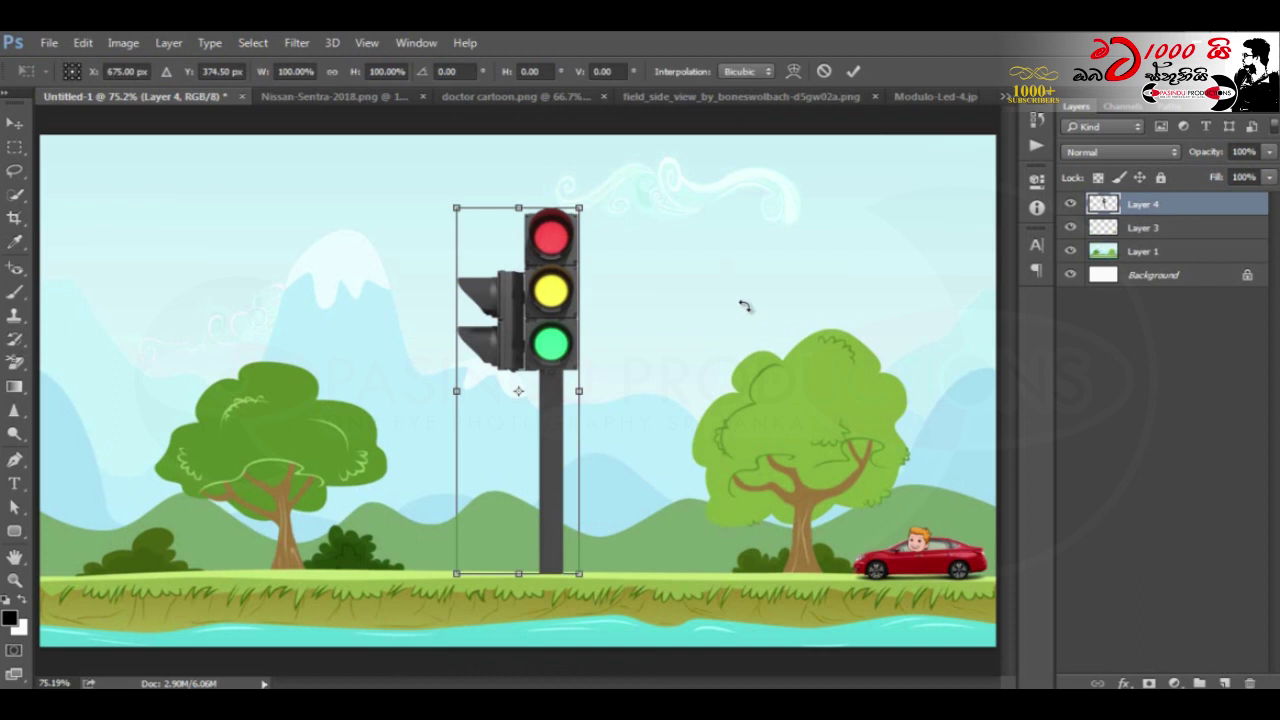
left_click_drag(577, 211, 533, 327)
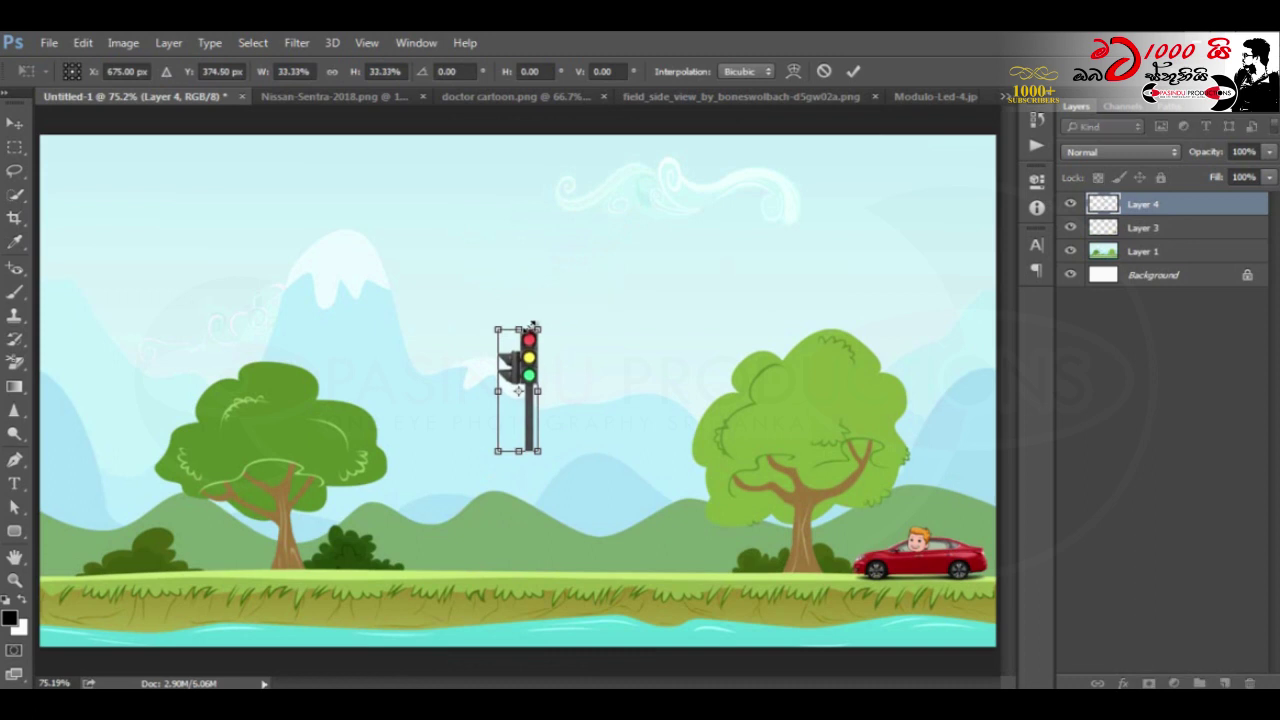
double_click(533, 327)
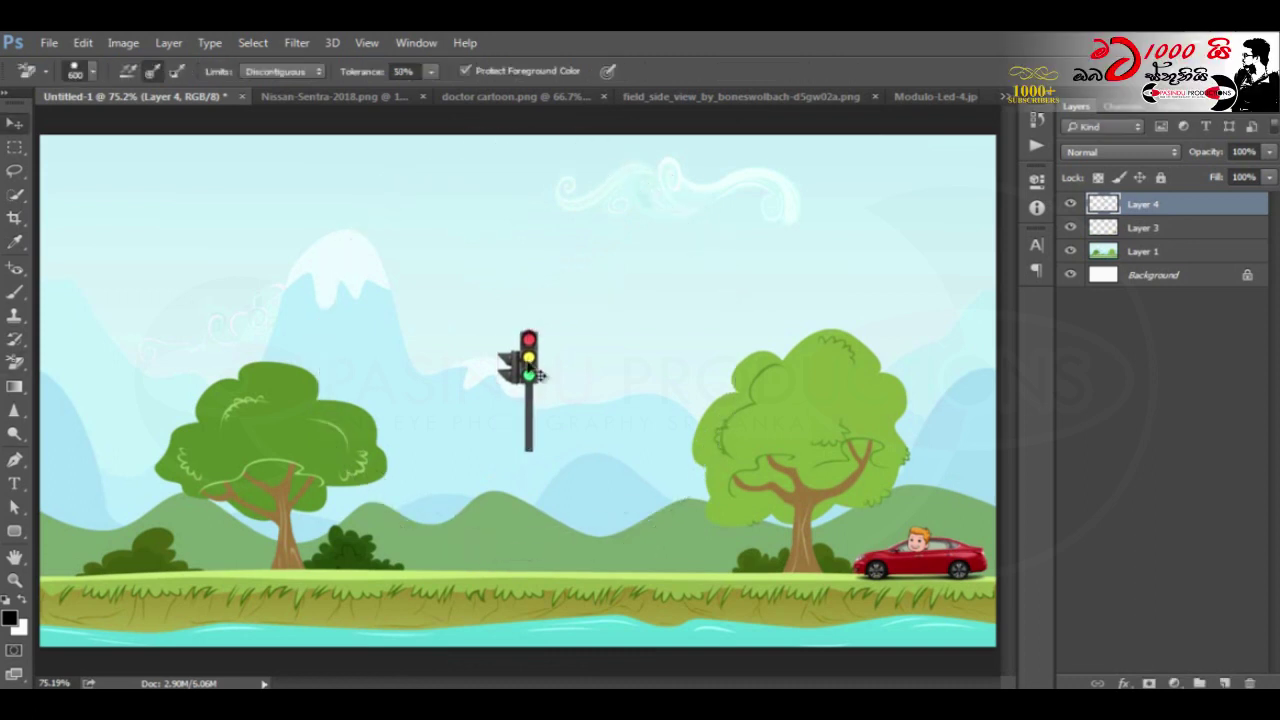
mouse_move(538, 370)
left_mouse_down()
mouse_move(380, 343)
mouse_move(183, 463)
mouse_move(95, 472)
mouse_move(97, 485)
left_mouse_up()
key("Right")
key("Right")
key("Right")
key("Right")
key("Right")
key("Right")
key("Right")
key("Right")
key("Right")
key("Right")
key("Right")
key("Right")
key("Right")
key("Right")
key("Right")
key("Right")
key("Right")
key("Right")
key("Right")
key("Right")
key("Right")
key("Right")
key("Right")
key("Right")
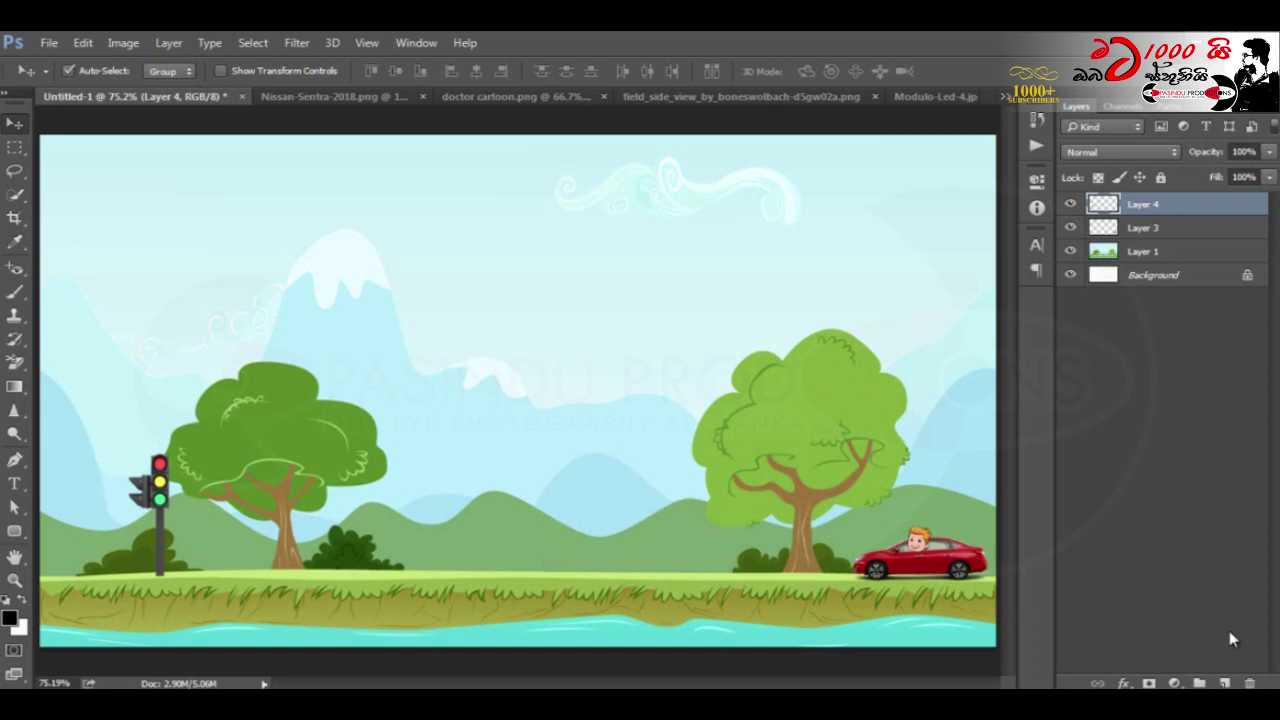
Step: On a new layer, fill a thin black strip along the ground and move it below the car
left_click(1224, 684)
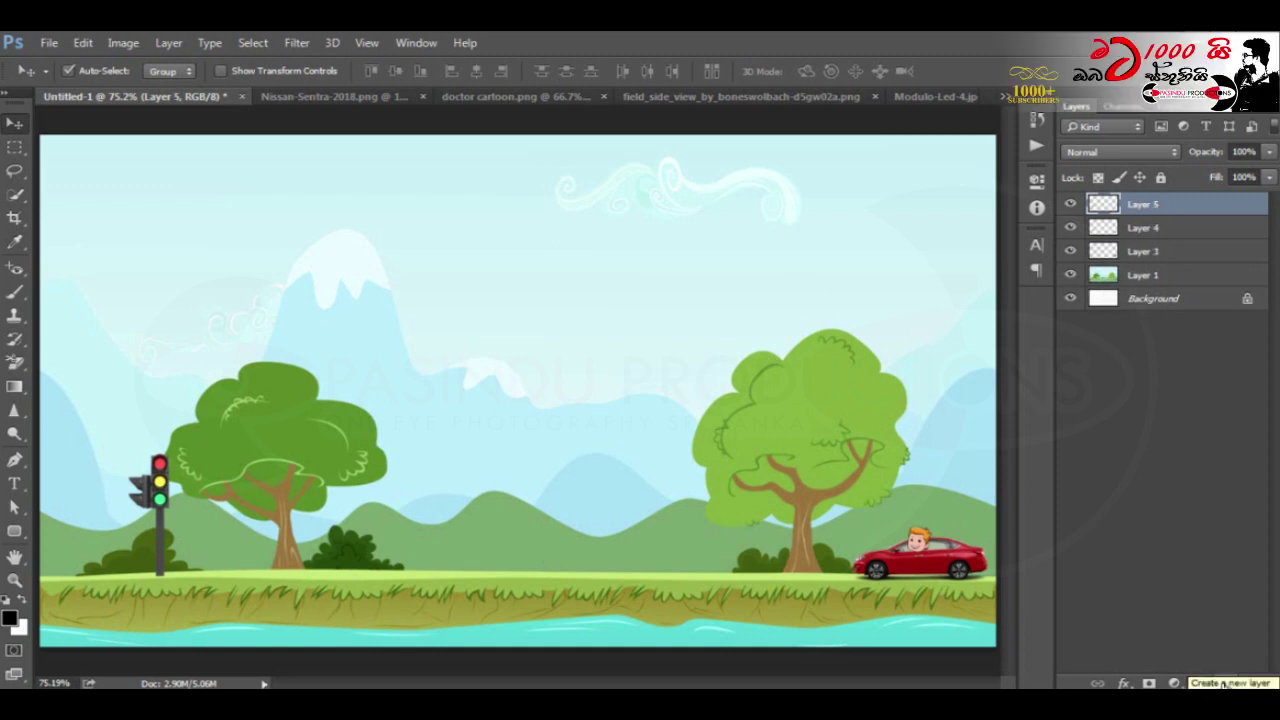
right_click(14, 150)
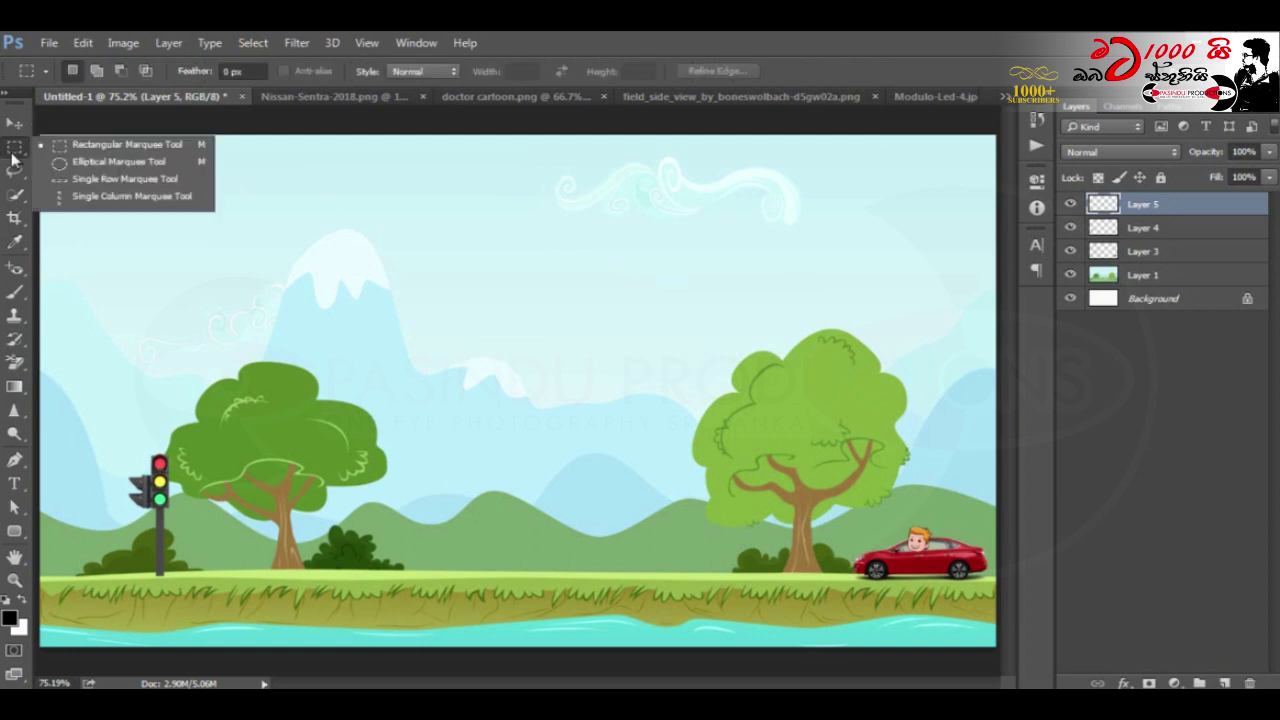
left_click(85, 144)
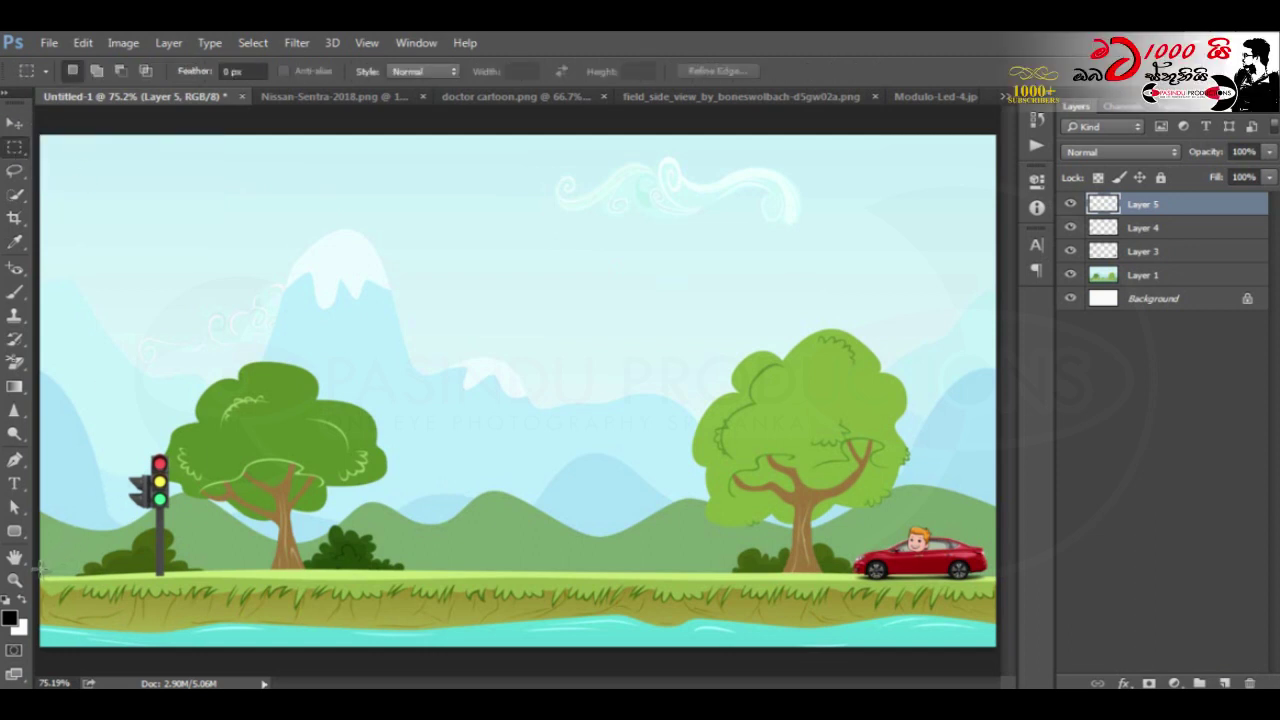
left_click_drag(40, 570, 1006, 578)
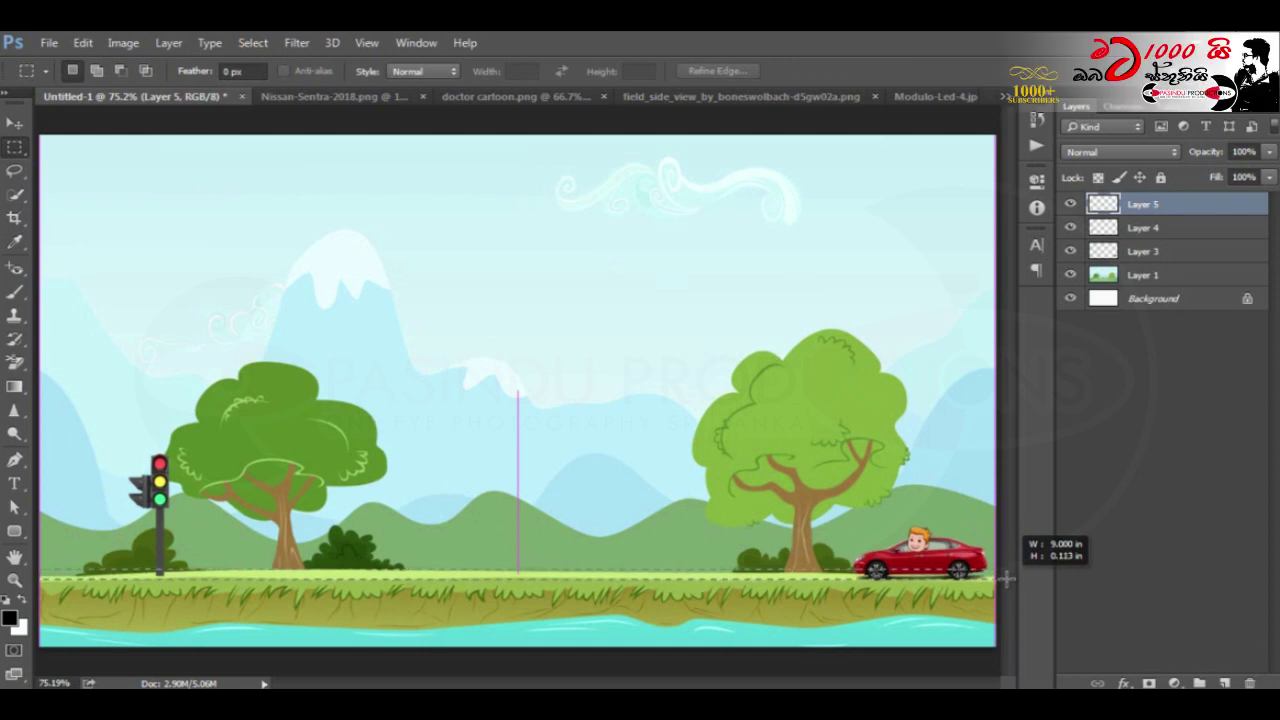
left_click_drag(1006, 578, 1006, 579)
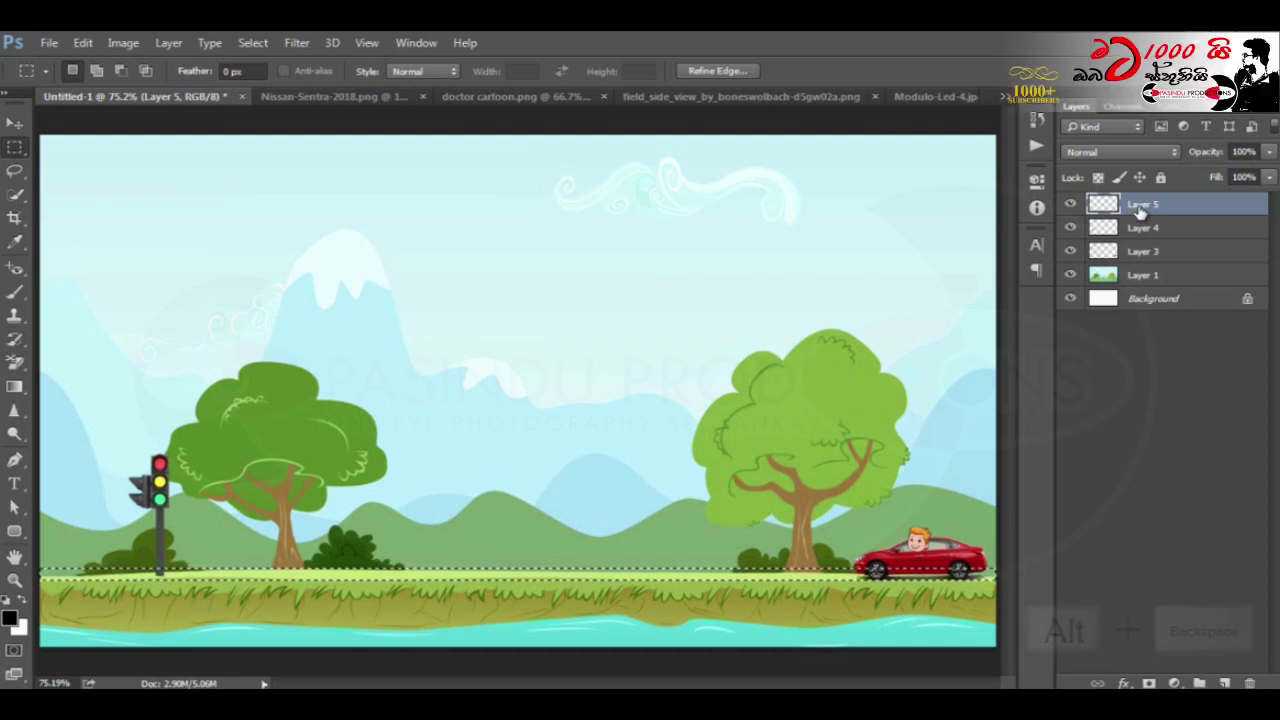
key("alt+BackSpace")
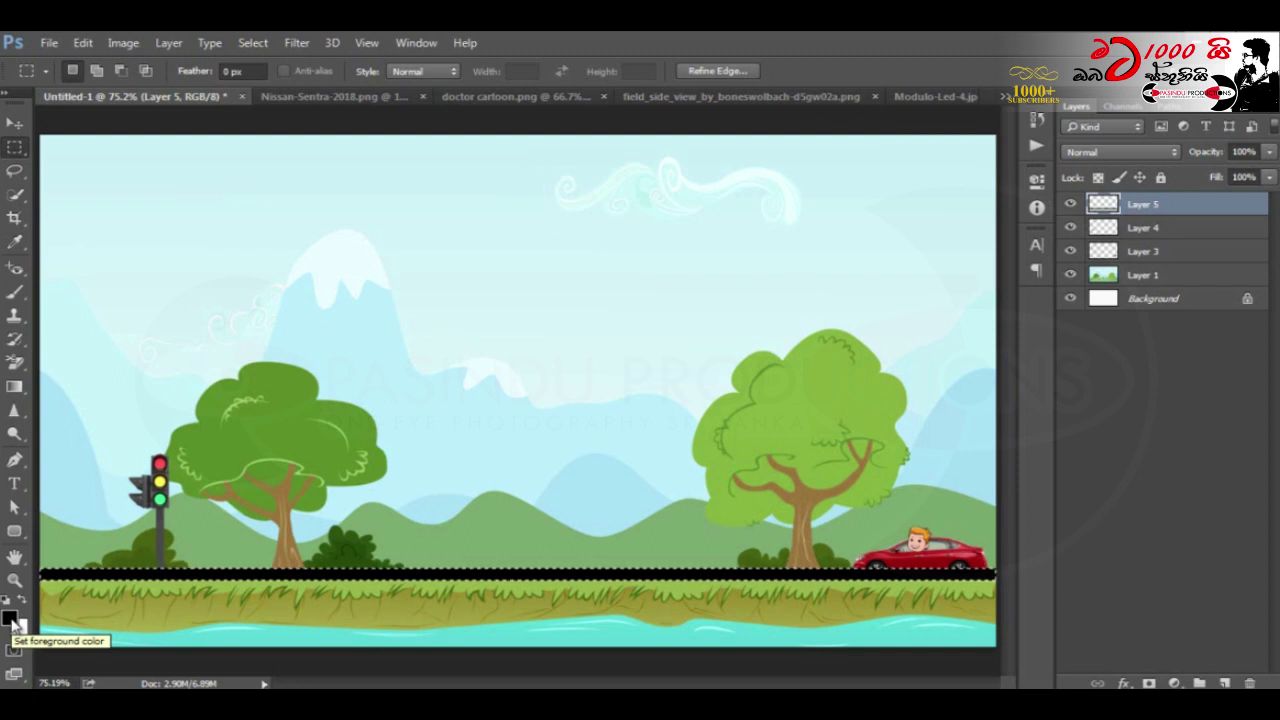
key("ctrl+d")
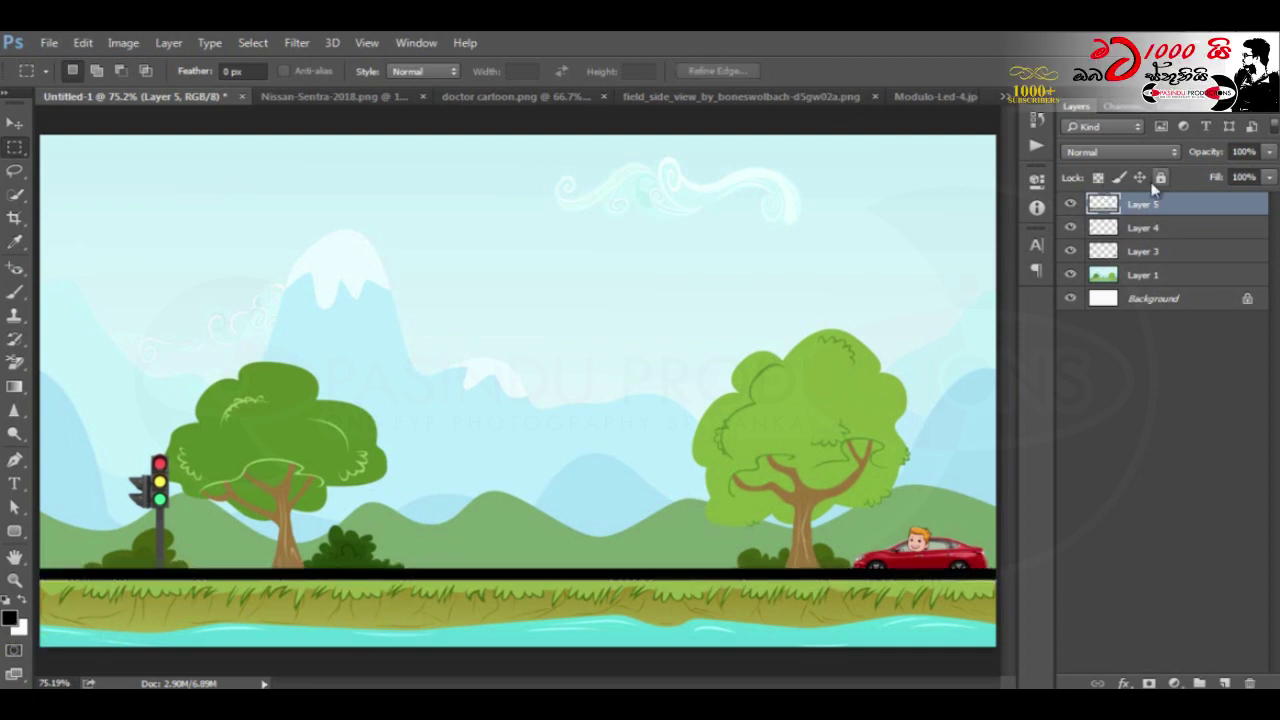
key("ctrl+bracketleft")
key("ctrl+bracketleft")
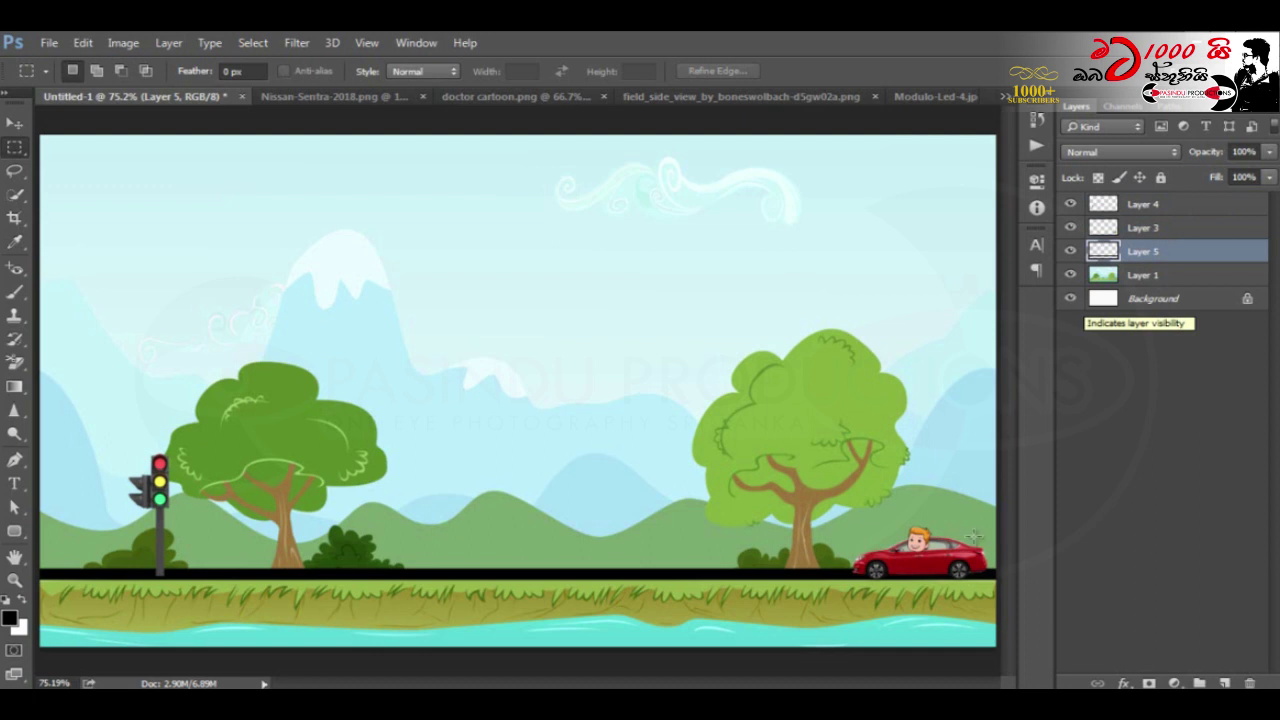
Step: Nudge the car and the Layer 4 traffic light up so both rest on the black road
key("v")
key("alt+bracketright")
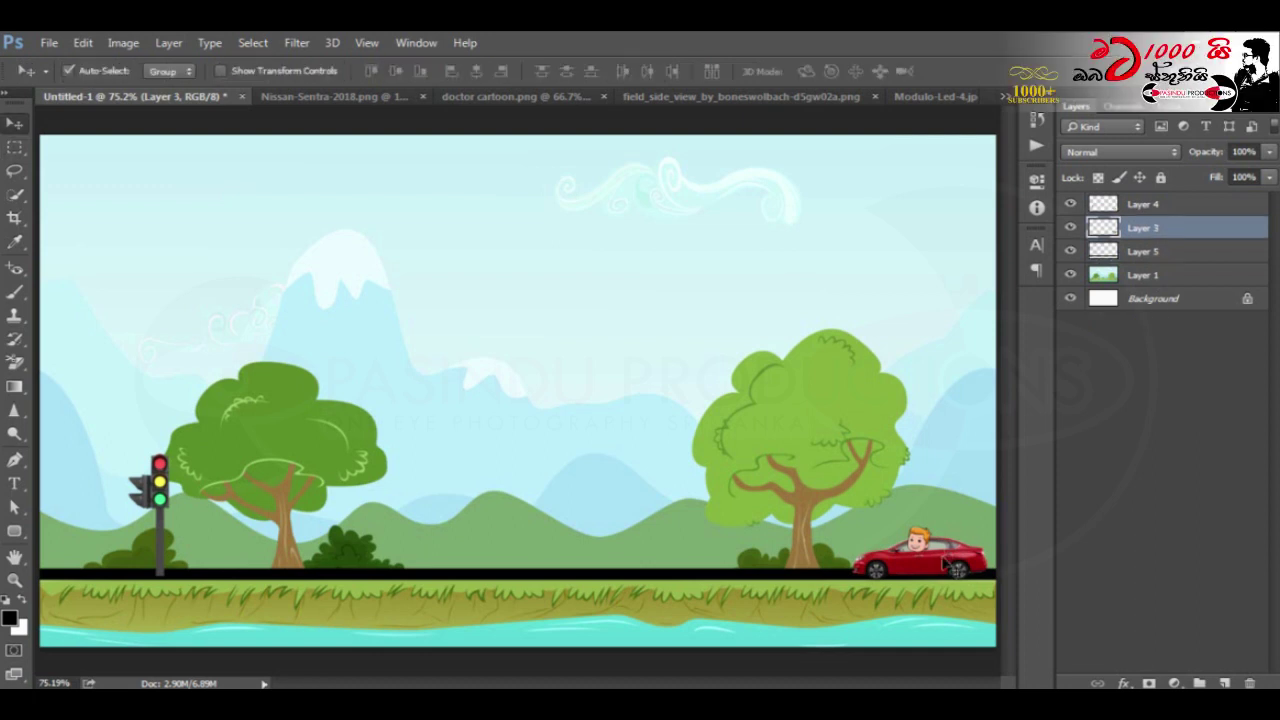
left_click_drag(947, 565, 951, 566)
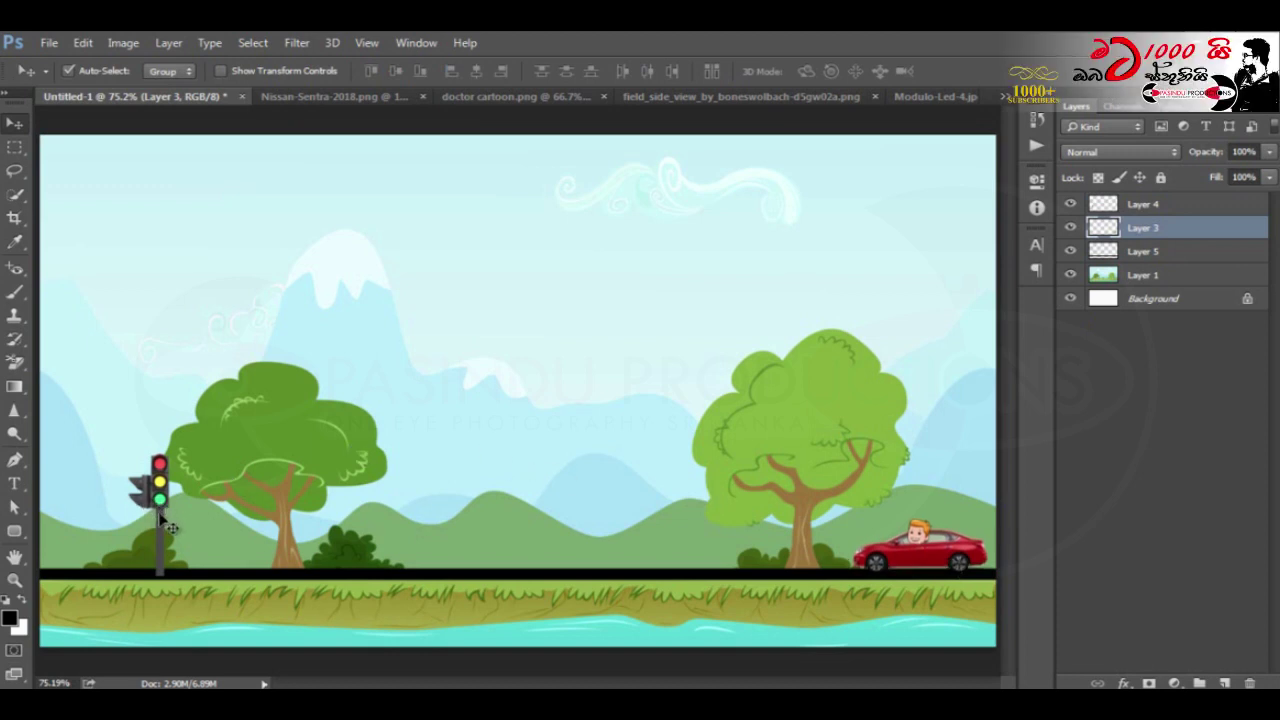
left_click(160, 516)
key("Up")
key("Up")
key("Up")
key("Up")
key("Up")
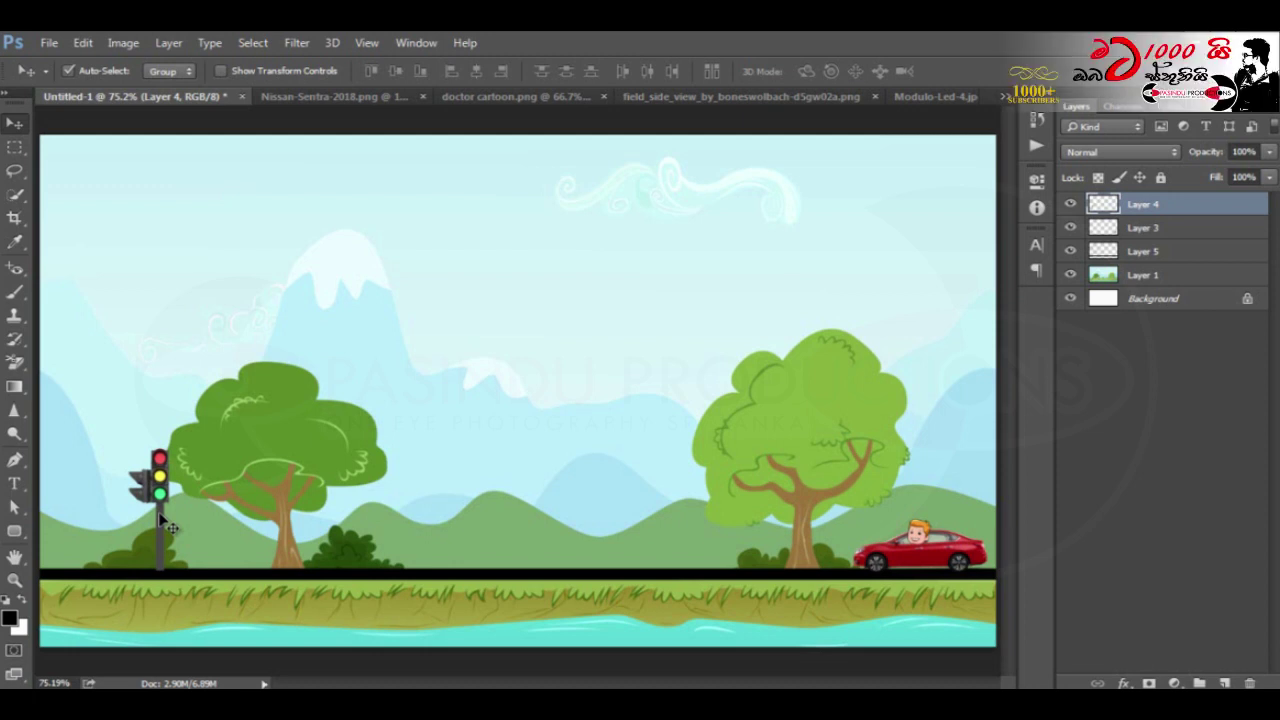
left_click(1070, 228)
left_click(1138, 229)
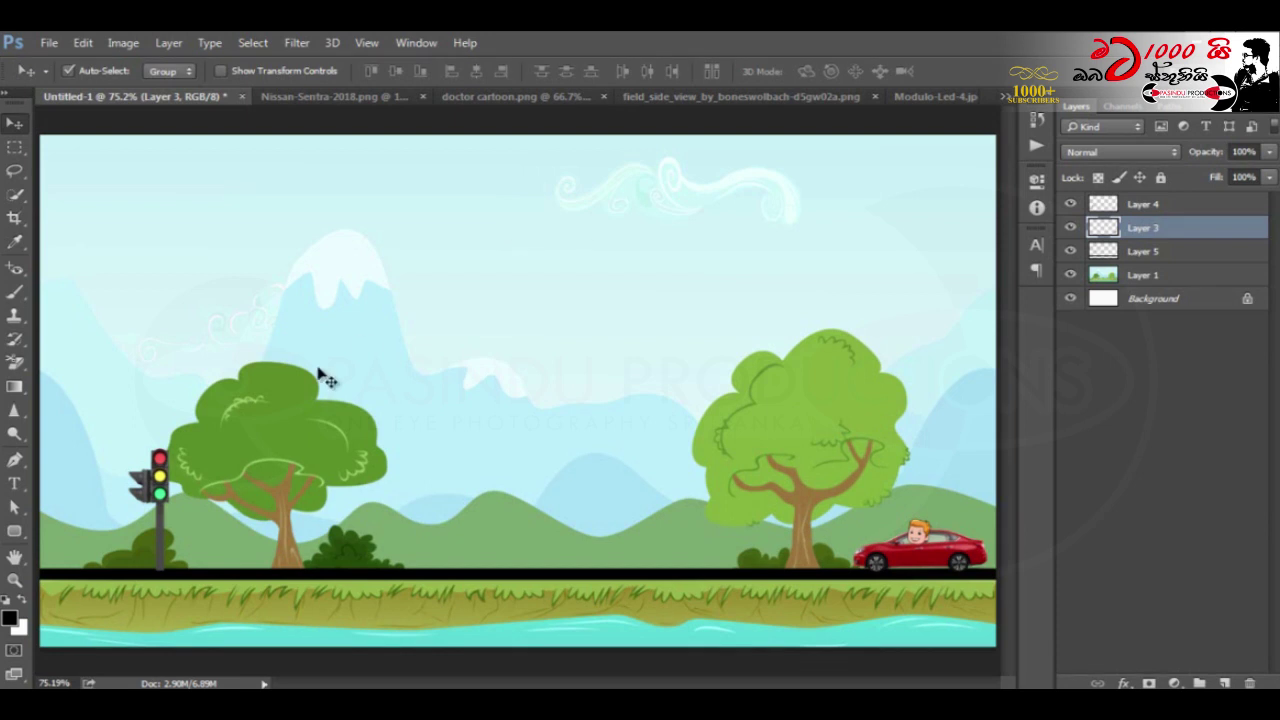
Step: Zoom in and circle the traffic light's red lamp with the Elliptical Marquee
key("ctrl+plus")
key("ctrl+plus")
key("ctrl+plus")
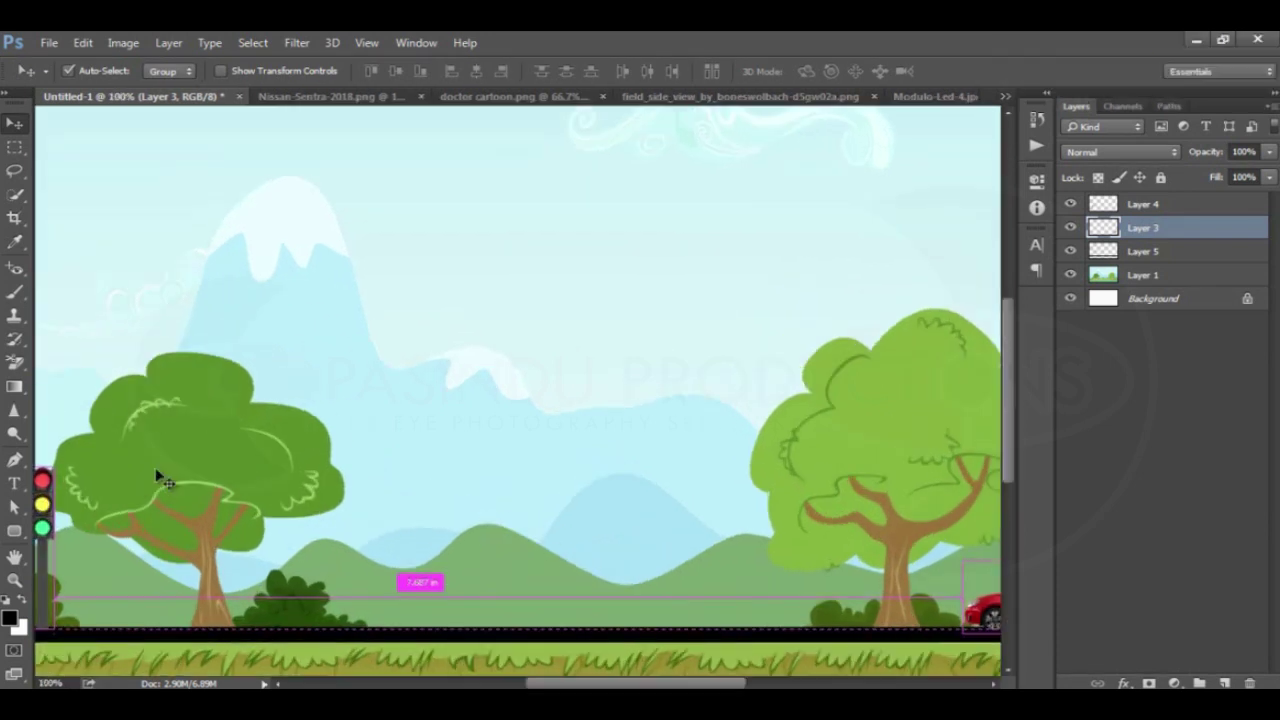
mouse_move(169, 546)
left_mouse_down()
mouse_move(826, 337)
mouse_move(1014, 318)
left_mouse_up()
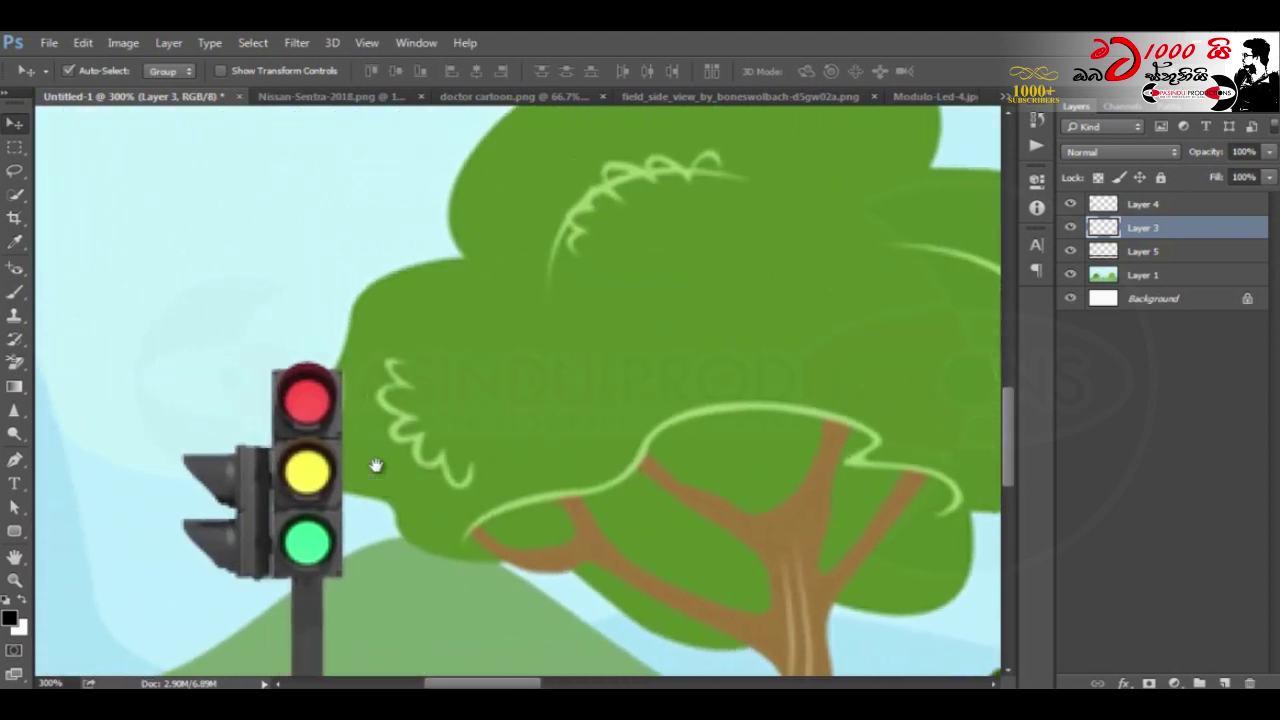
left_click_drag(487, 466, 500, 477)
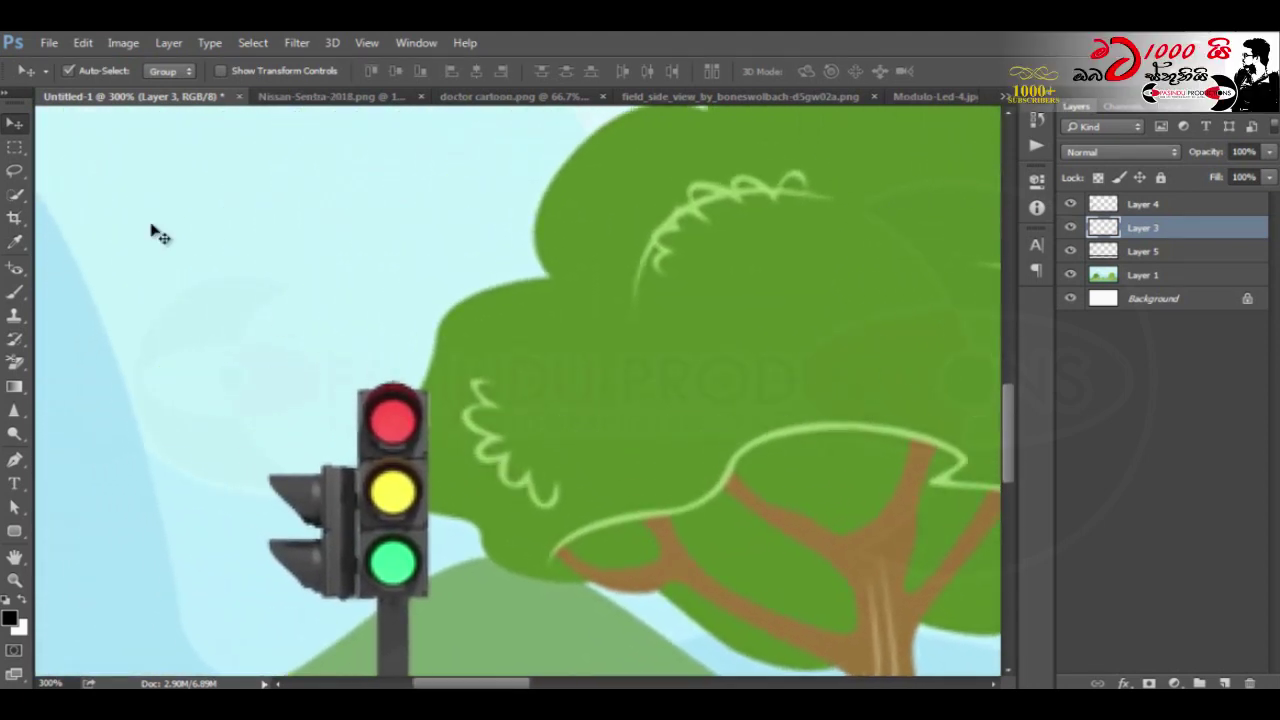
right_click(18, 150)
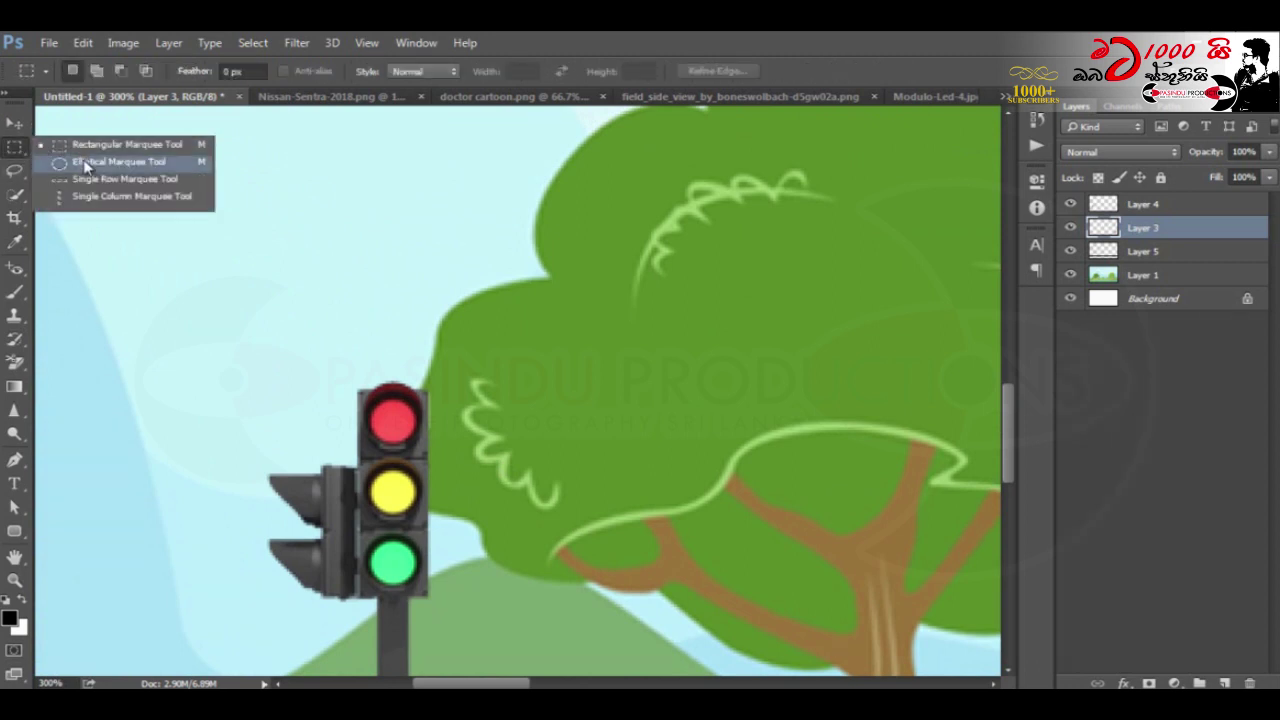
left_click(76, 160)
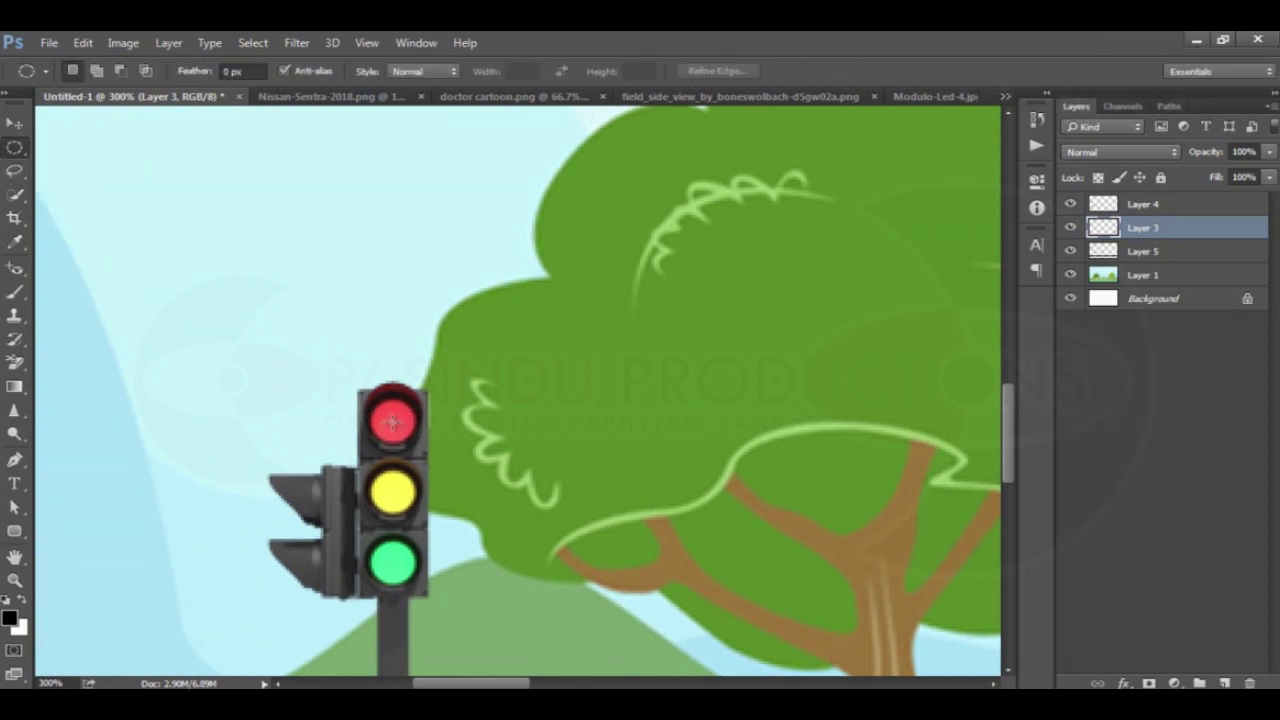
left_click_drag(392, 421, 411, 438)
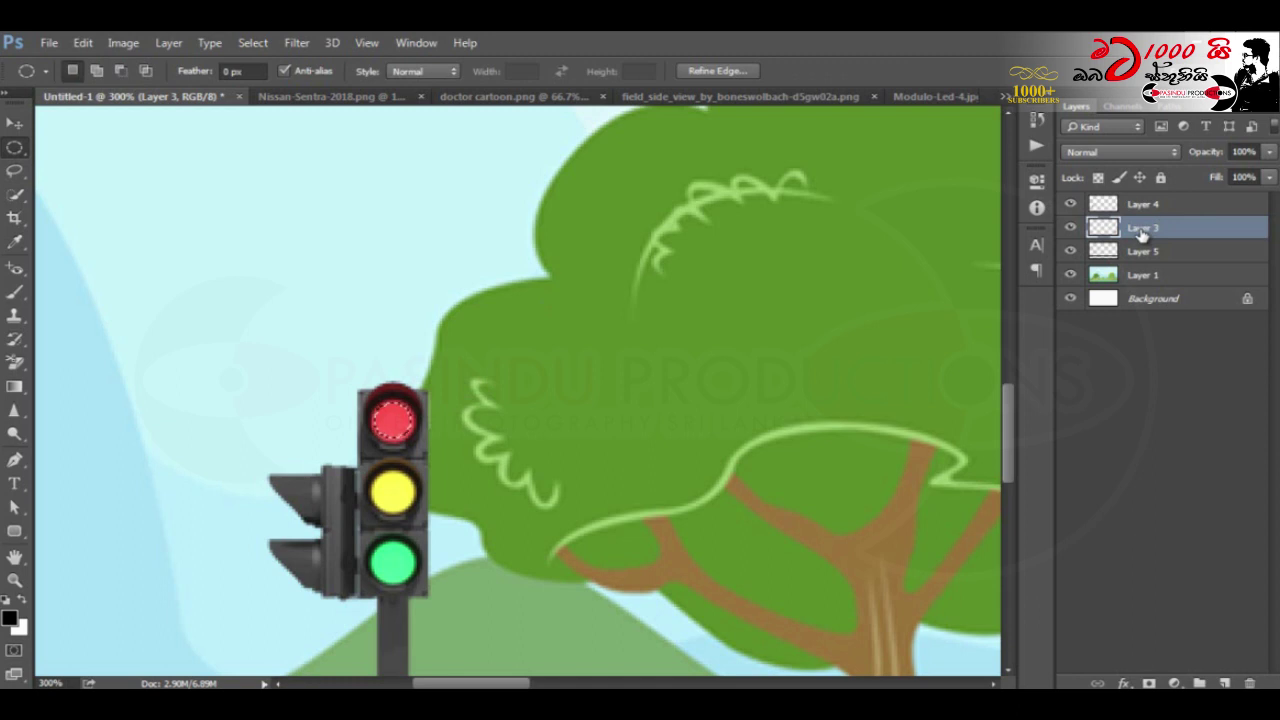
Step: Copy the red lamp from Layer 4 onto new Layer 6, toggling the traffic light to check
left_click(1122, 203)
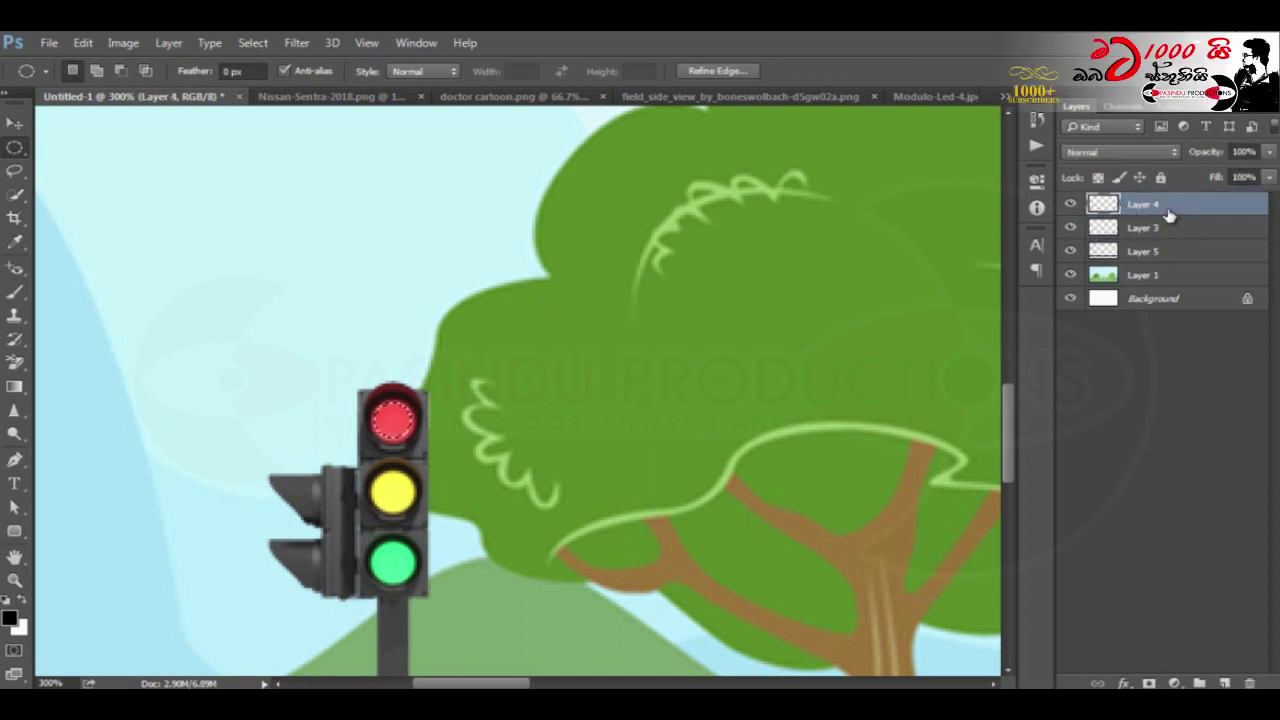
key("ctrl+j")
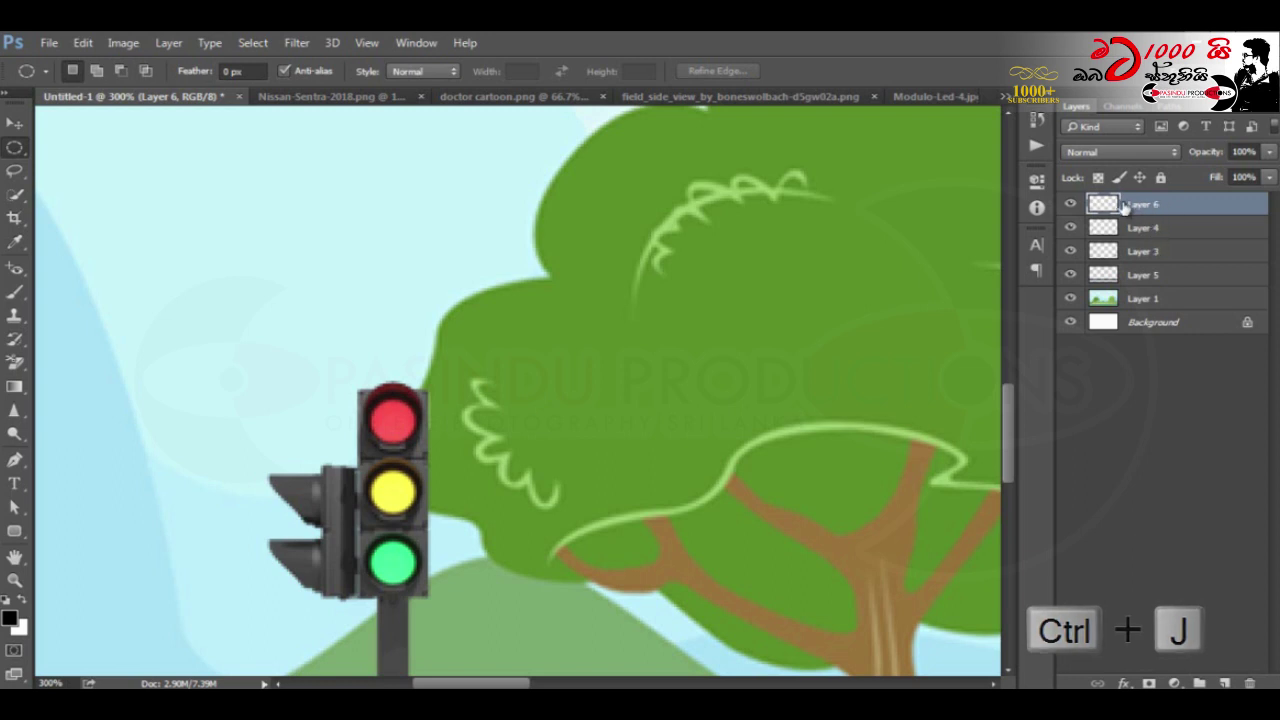
left_click(1071, 228)
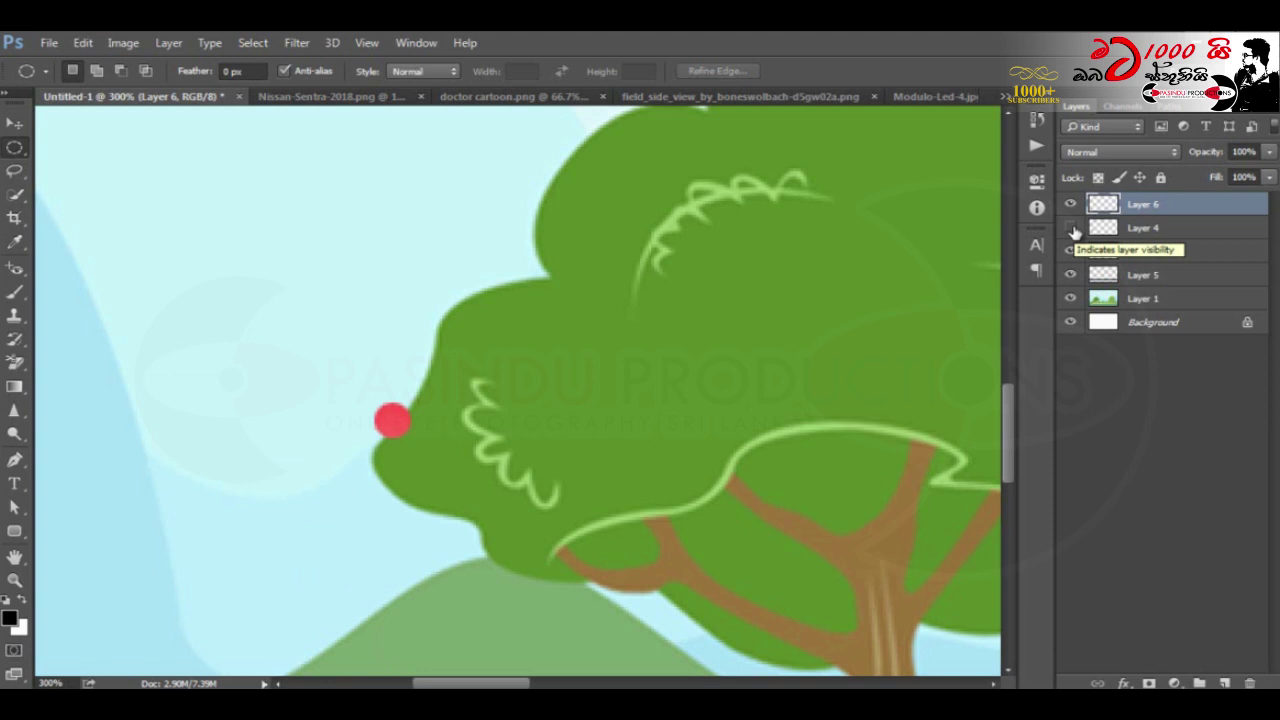
left_click(1071, 228)
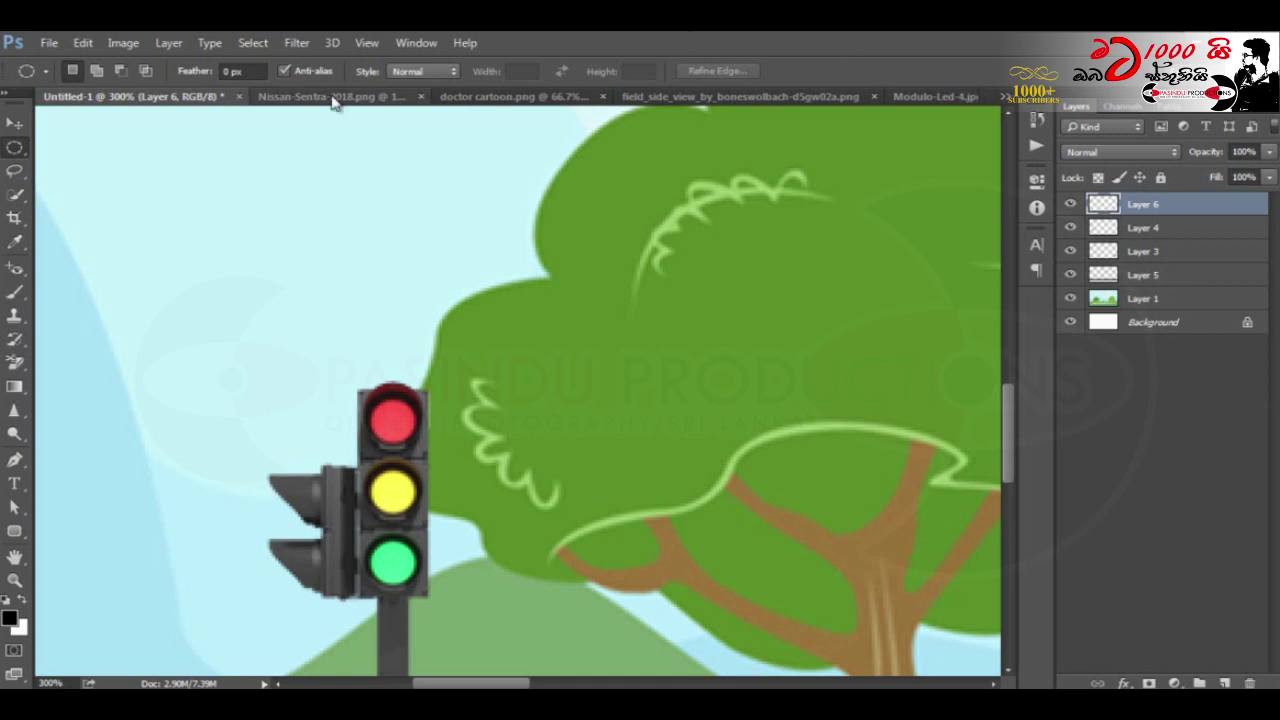
Step: Set the Layer 6 red lamp copy to Brightness 132 with lowered contrast
left_click(124, 43)
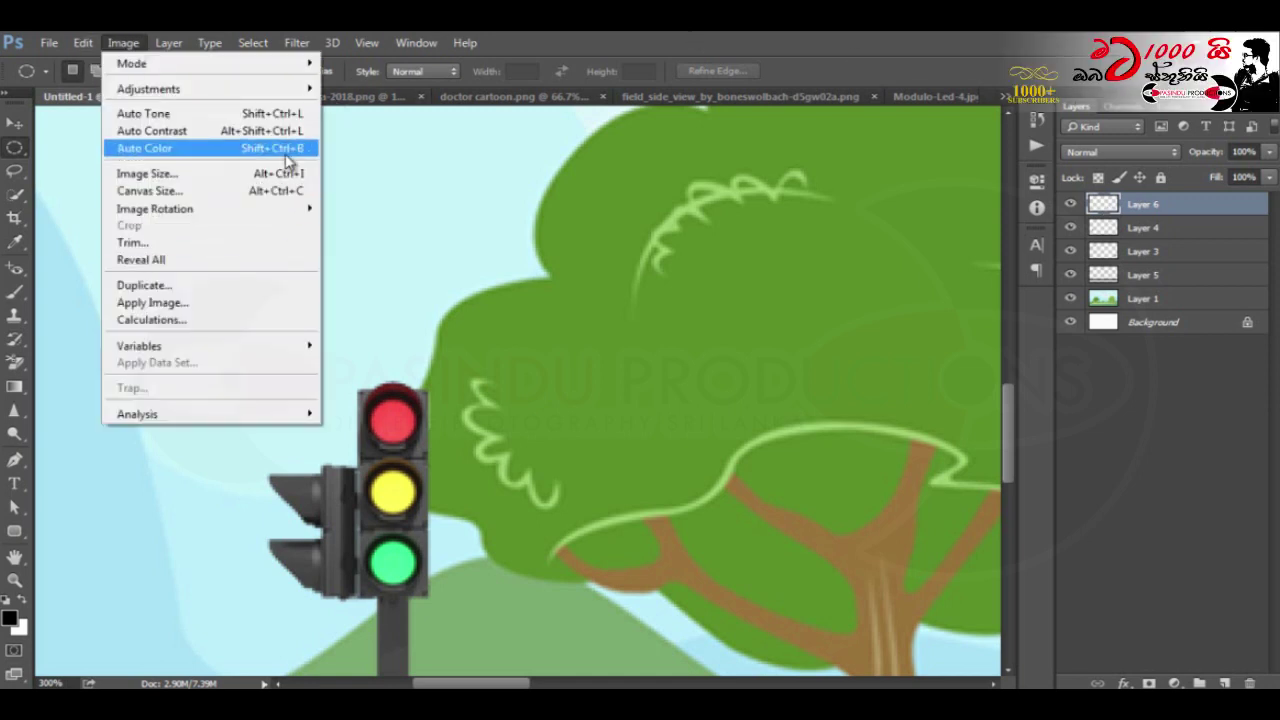
mouse_move(148, 89)
left_click(358, 90)
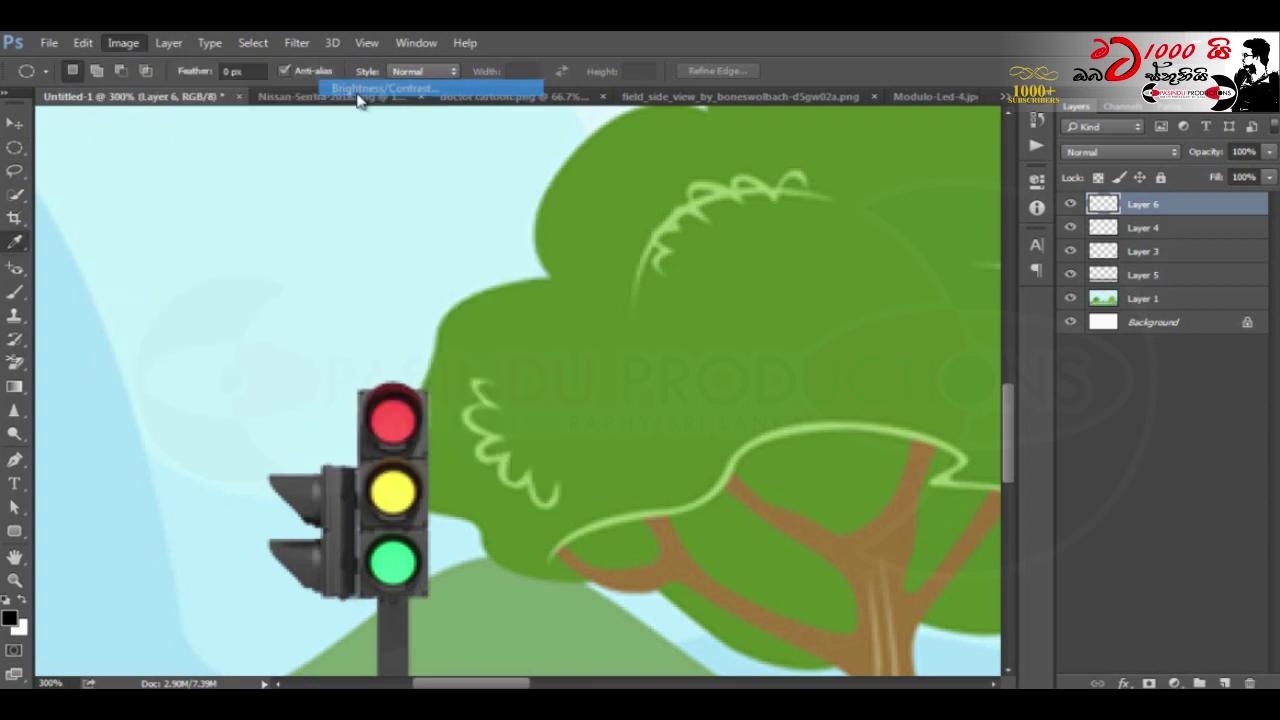
left_click_drag(1046, 204, 1165, 210)
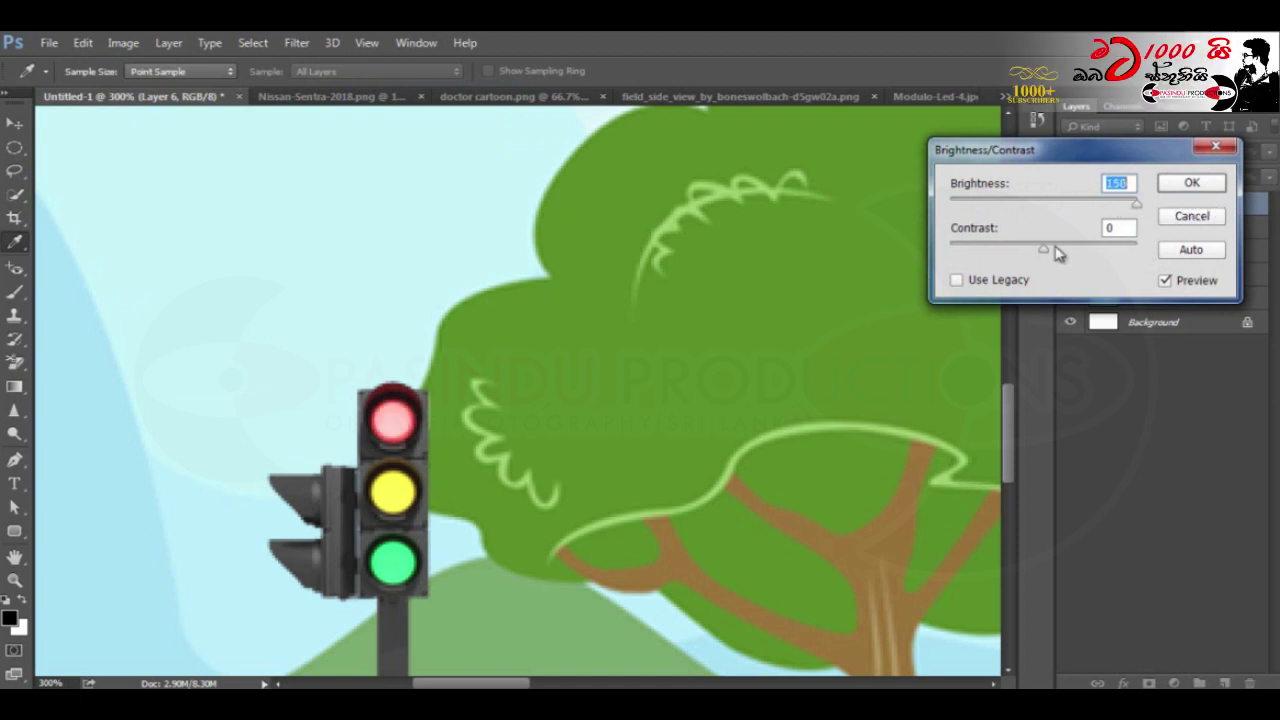
mouse_move(1045, 249)
left_mouse_down()
mouse_move(1112, 258)
mouse_move(1021, 283)
left_mouse_up()
left_click_drag(1138, 208, 1128, 210)
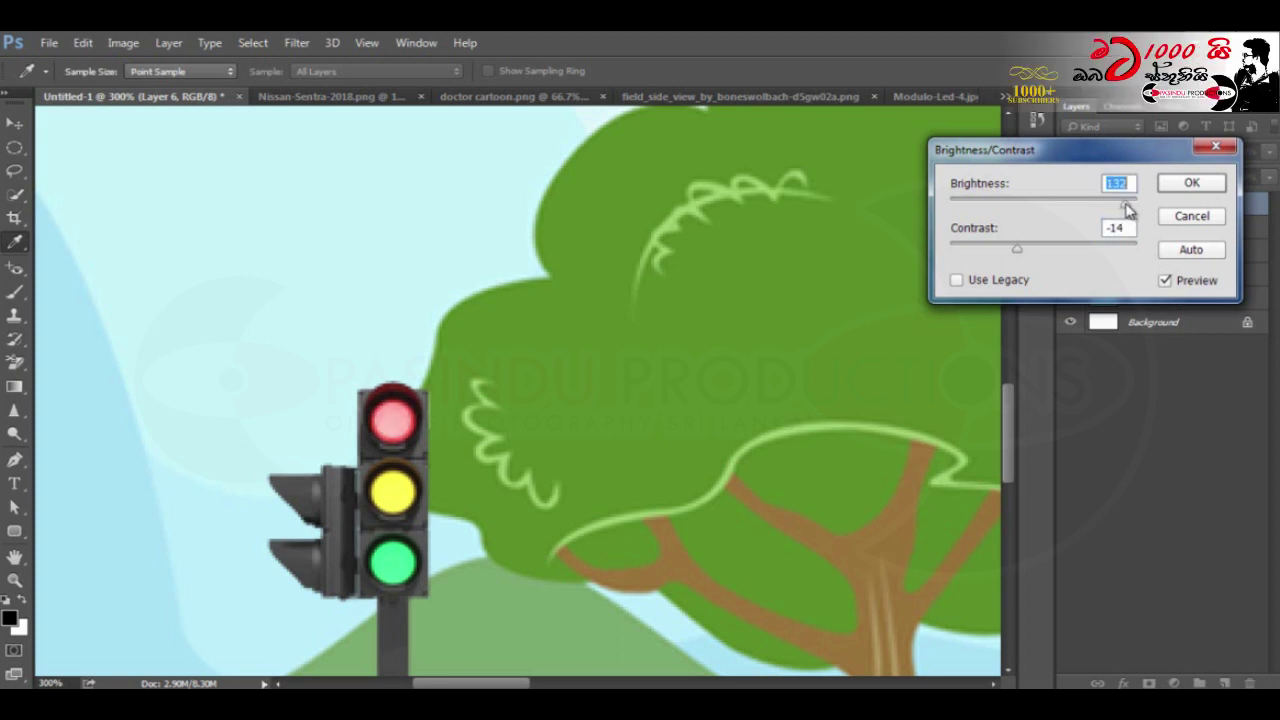
mouse_move(1018, 250)
left_mouse_down()
mouse_move(985, 258)
mouse_move(1003, 256)
left_mouse_up()
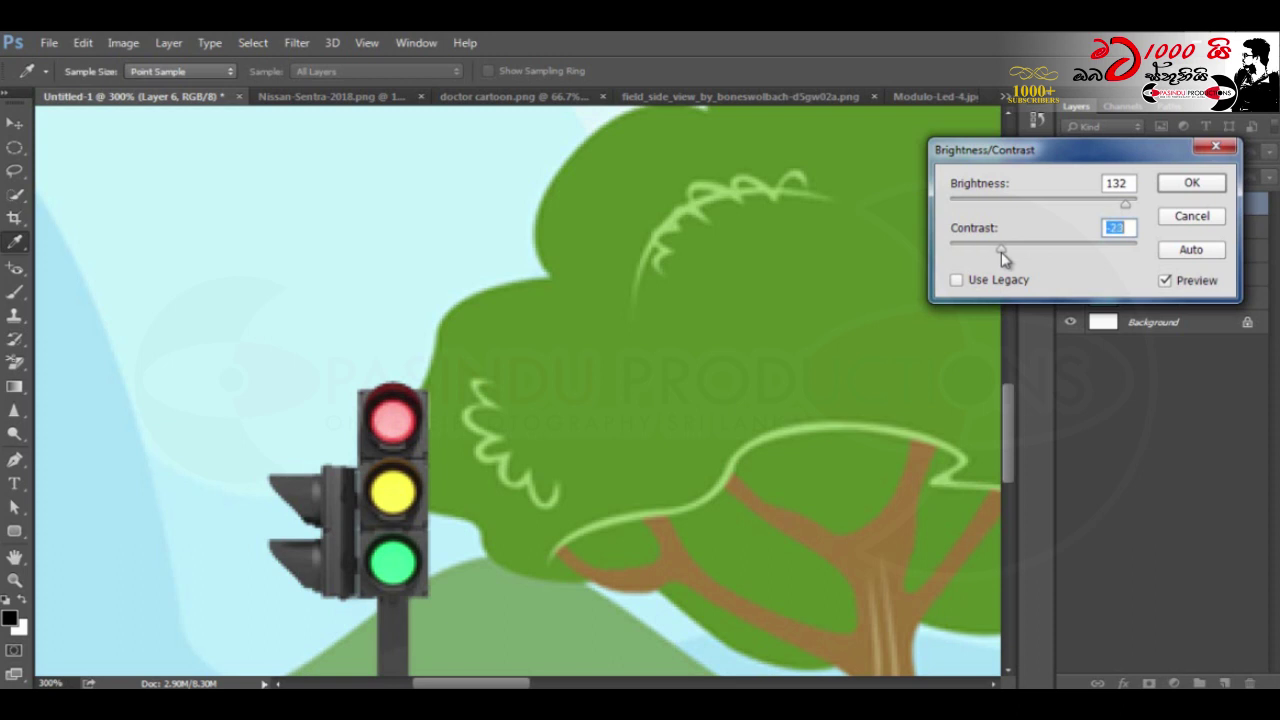
left_click(1192, 182)
Step: Toggle Layer 6 repeatedly to compare the glow, leaving it hidden
key("m")
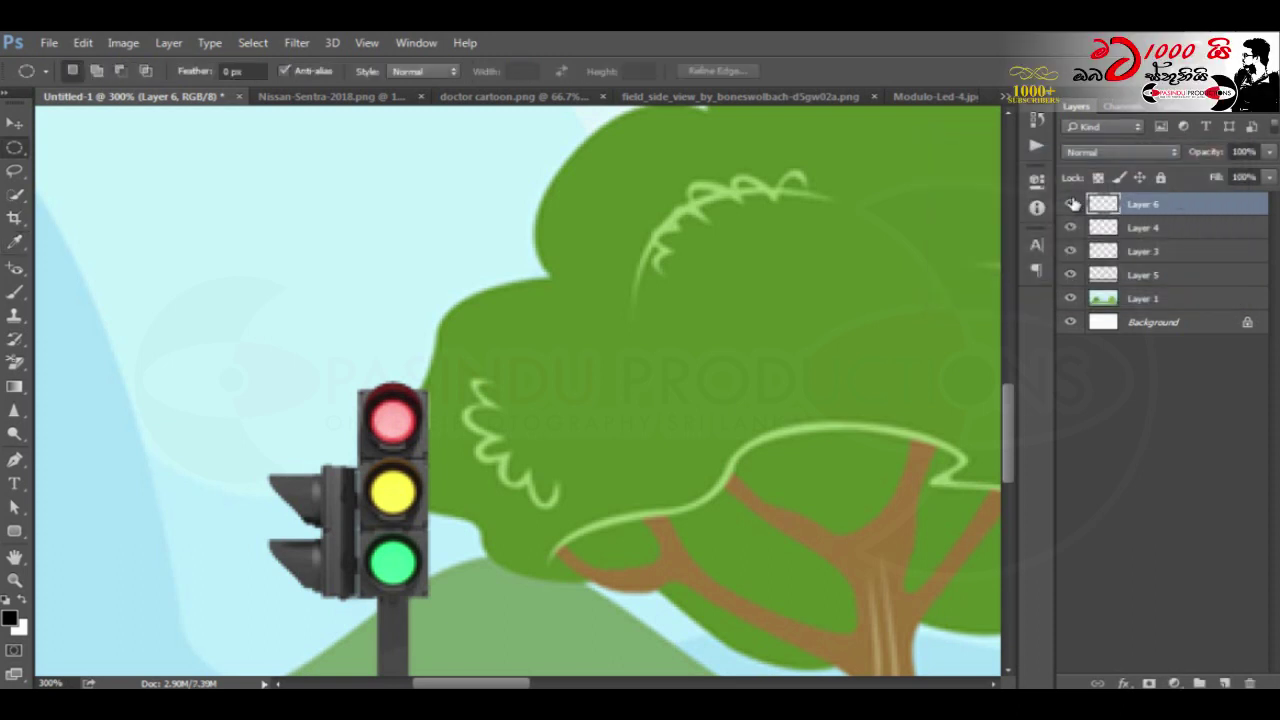
left_click(1071, 205)
left_click(1071, 205)
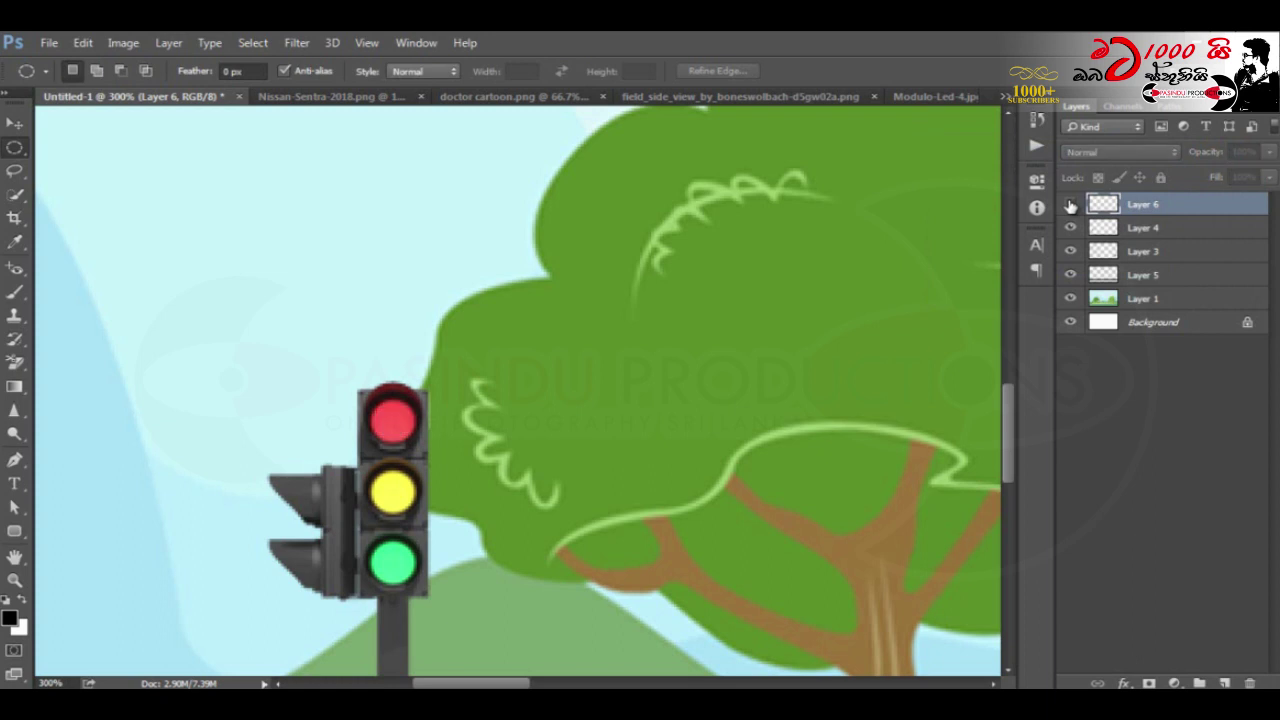
left_click(1071, 205)
key("ctrl+0")
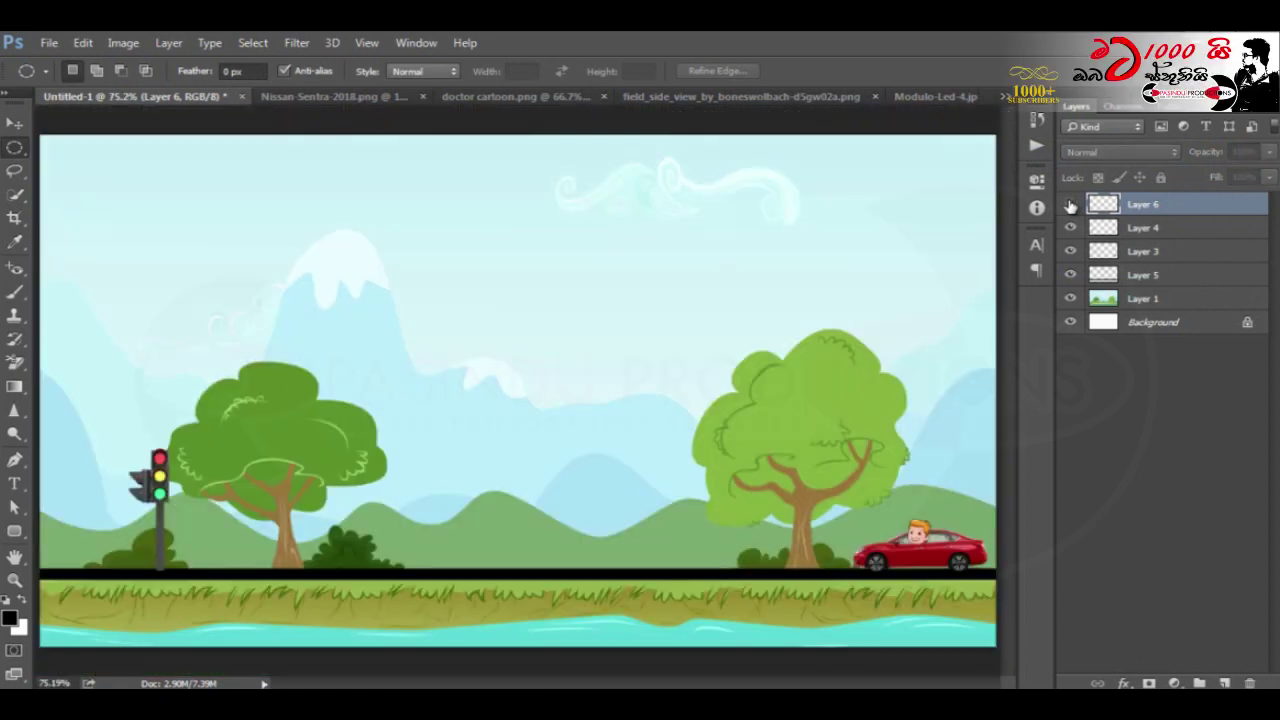
left_click(1071, 205)
left_click(1071, 205)
left_click(1071, 205)
left_click(1071, 205)
left_click(1071, 205)
left_click(1071, 205)
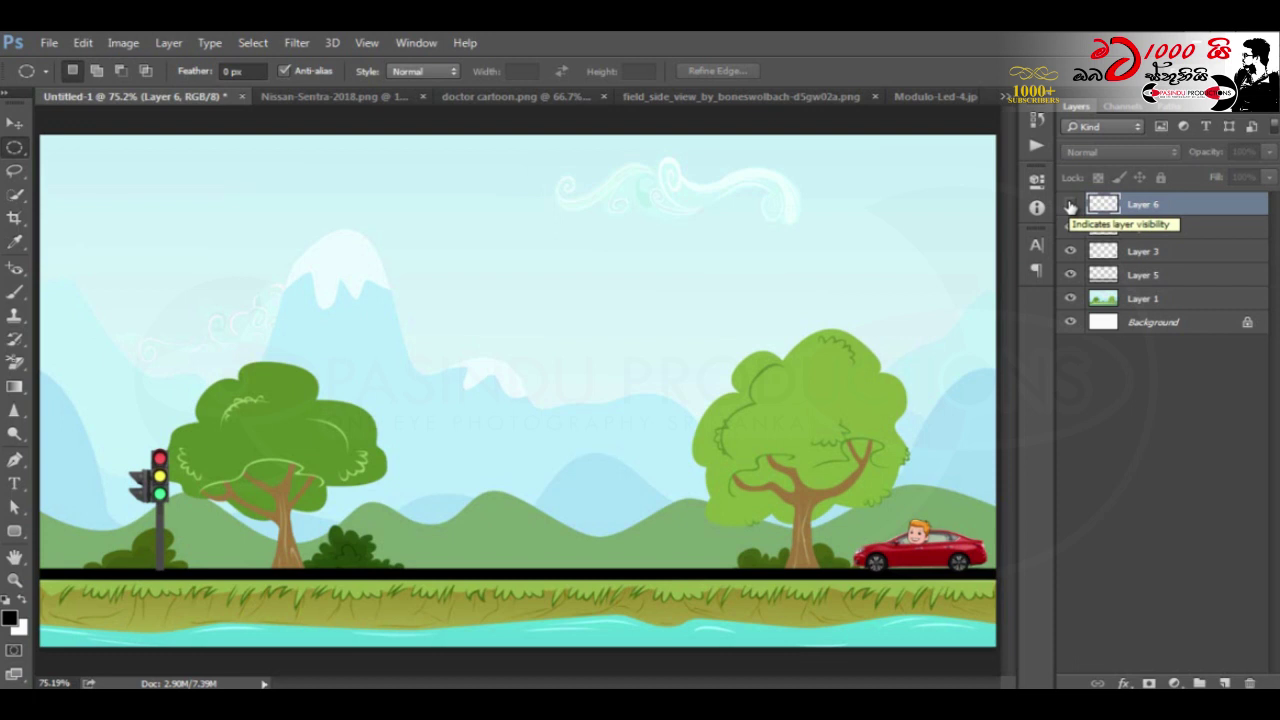
Step: Zoom to 300% and pan to bring the traffic light into view
key("ctrl+plus")
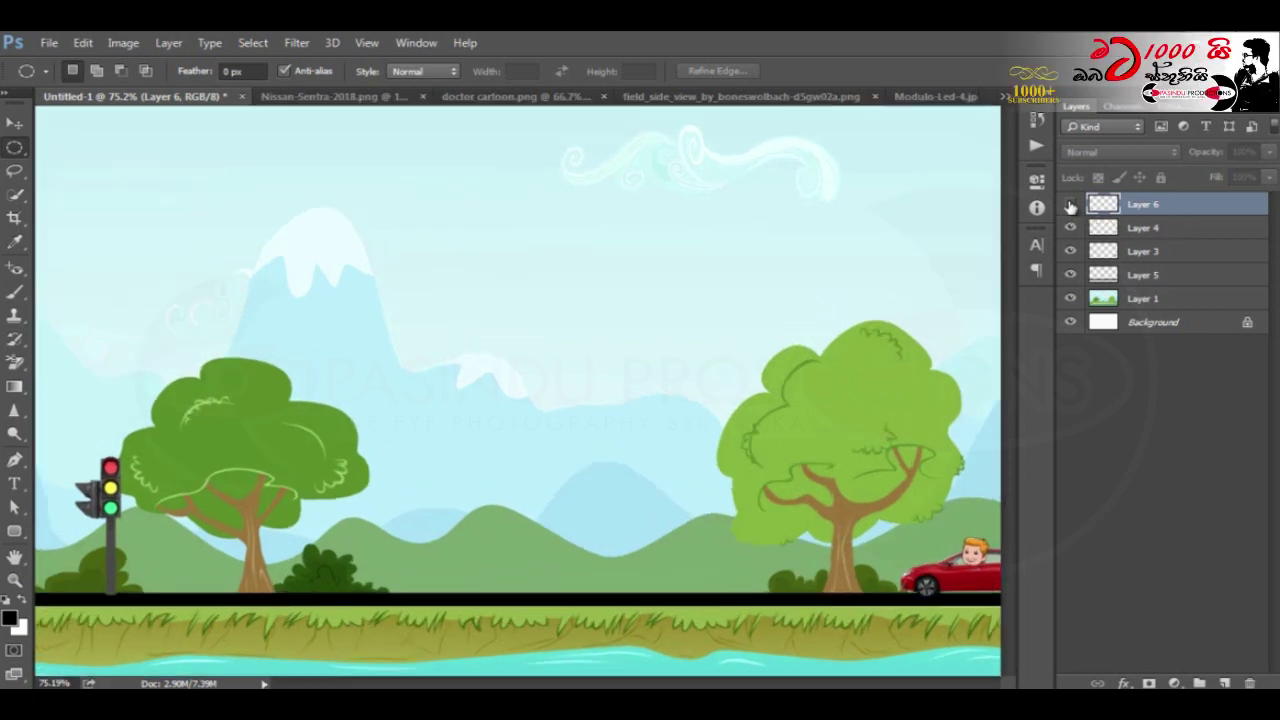
key("ctrl+plus")
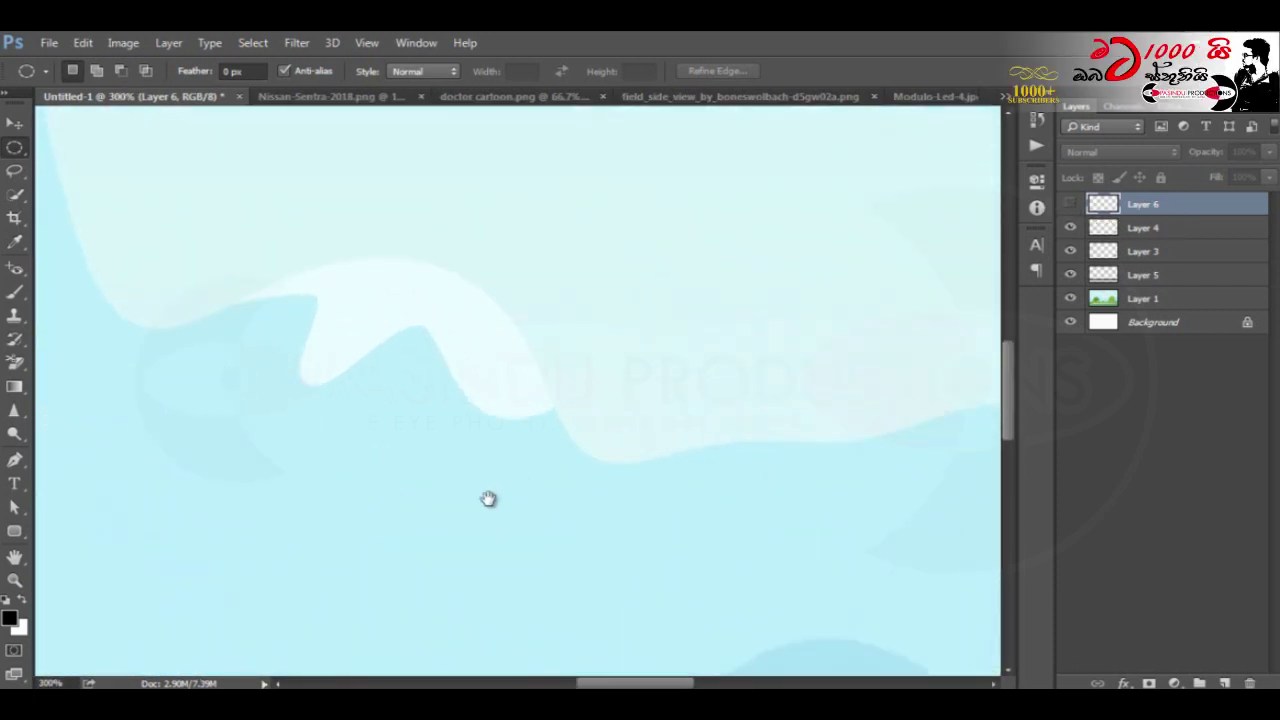
key("ctrl+plus")
left_click_drag(1046, 336, 660, 323)
mouse_move(366, 477)
left_mouse_down()
mouse_move(597, 514)
mouse_move(770, 462)
left_mouse_up()
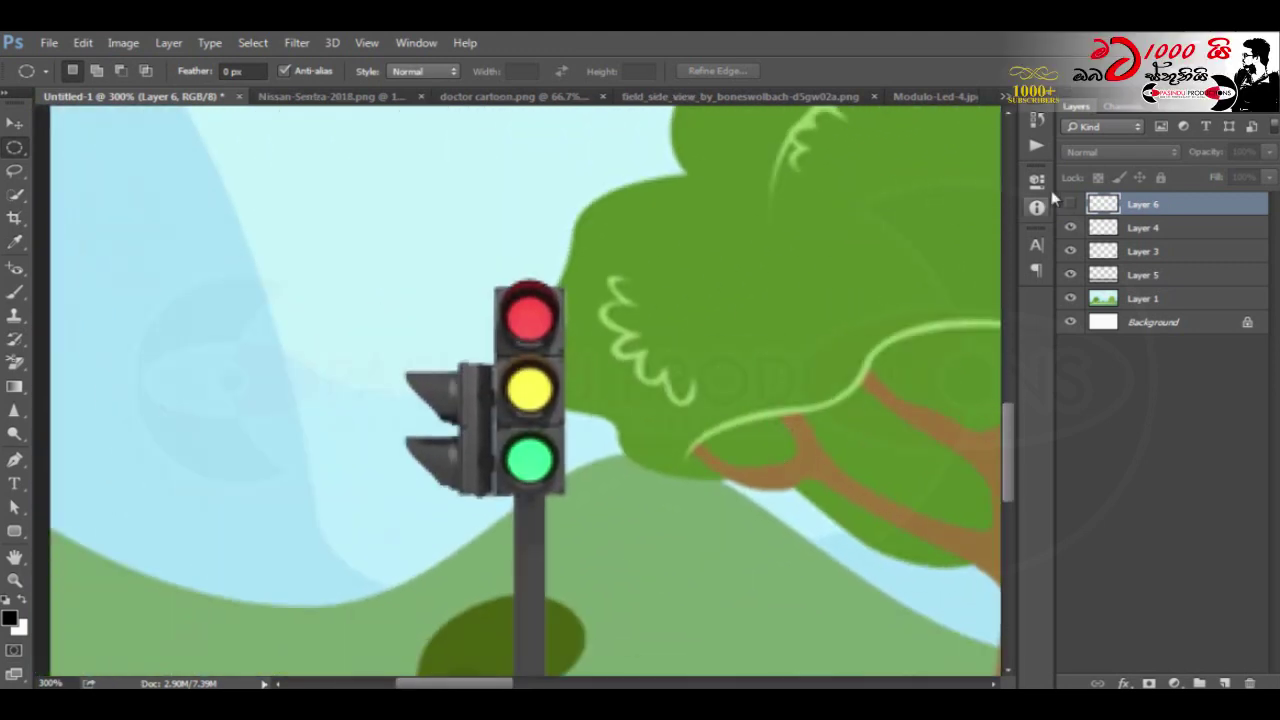
Step: Show Layer 6 and shift its round lamp selection down onto the yellow lamp
left_click(1070, 204)
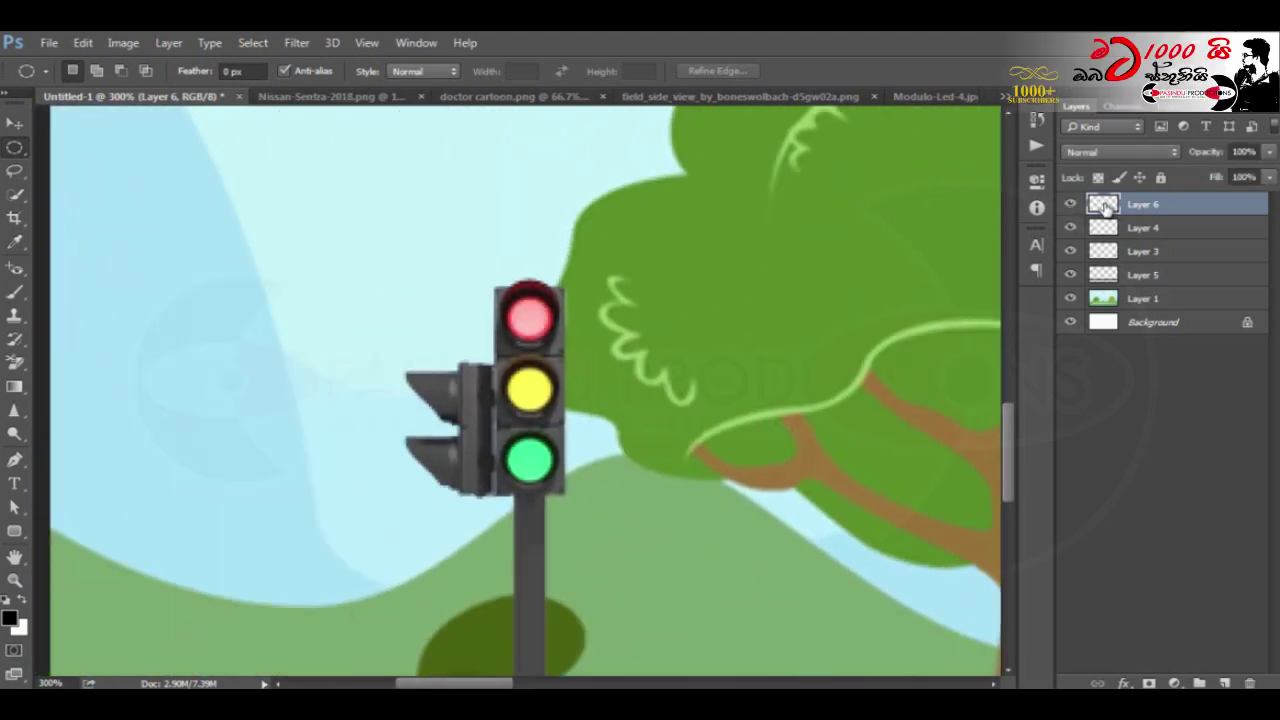
left_click(1105, 205, "ctrl")
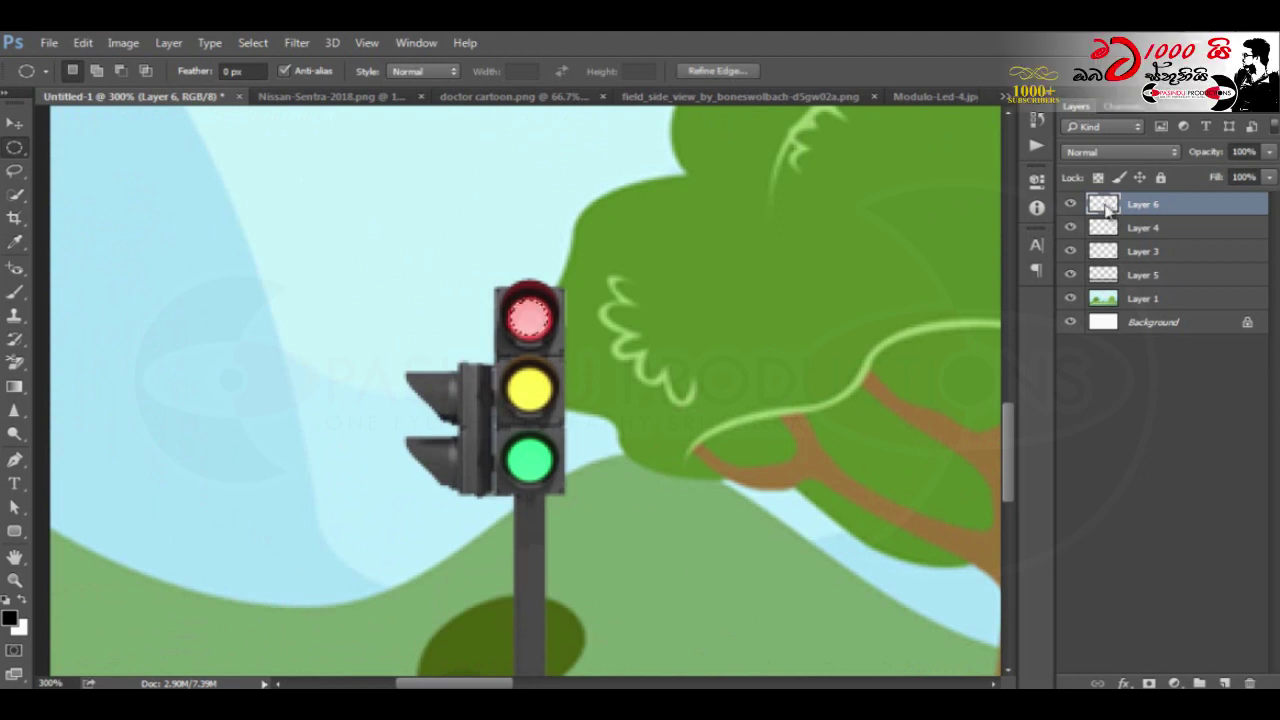
key("shift+Down")
key("shift+Down")
key("shift+Down")
Step: Copy the yellow lamp from the traffic light layer onto new Layer 7
left_click(1136, 229)
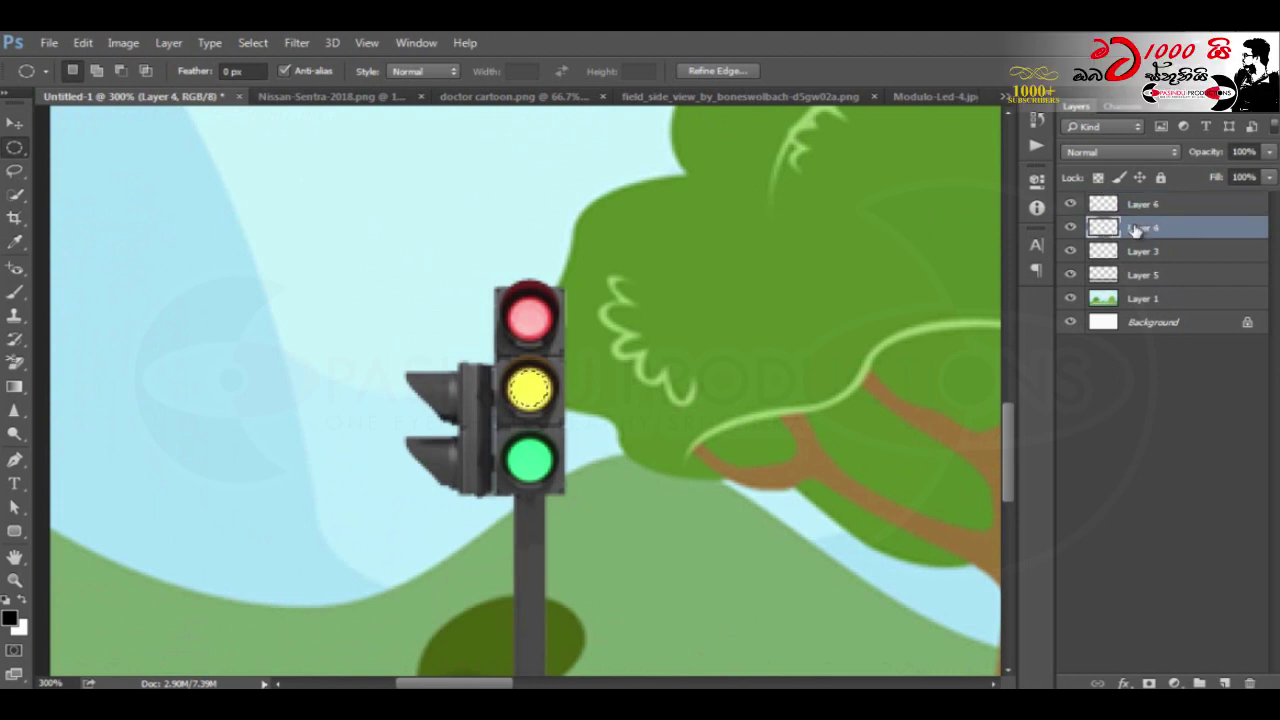
left_click(1071, 228)
key("ctrl+j")
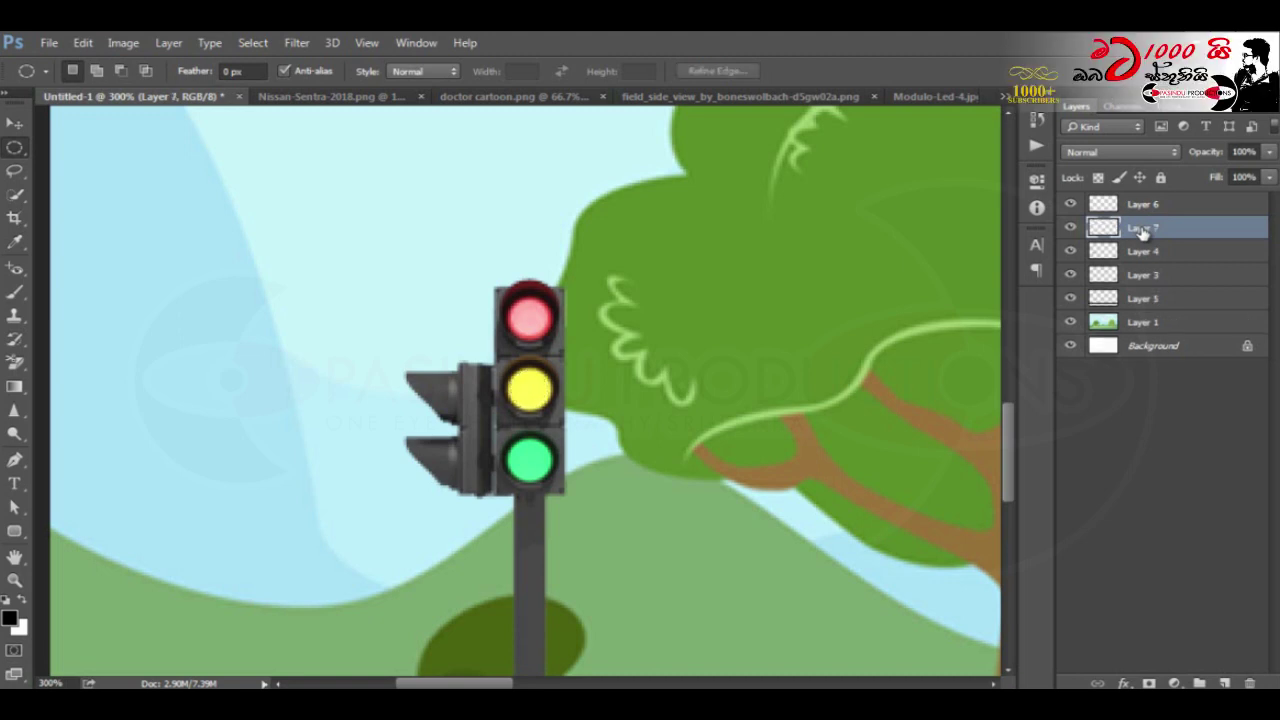
left_click(1071, 251)
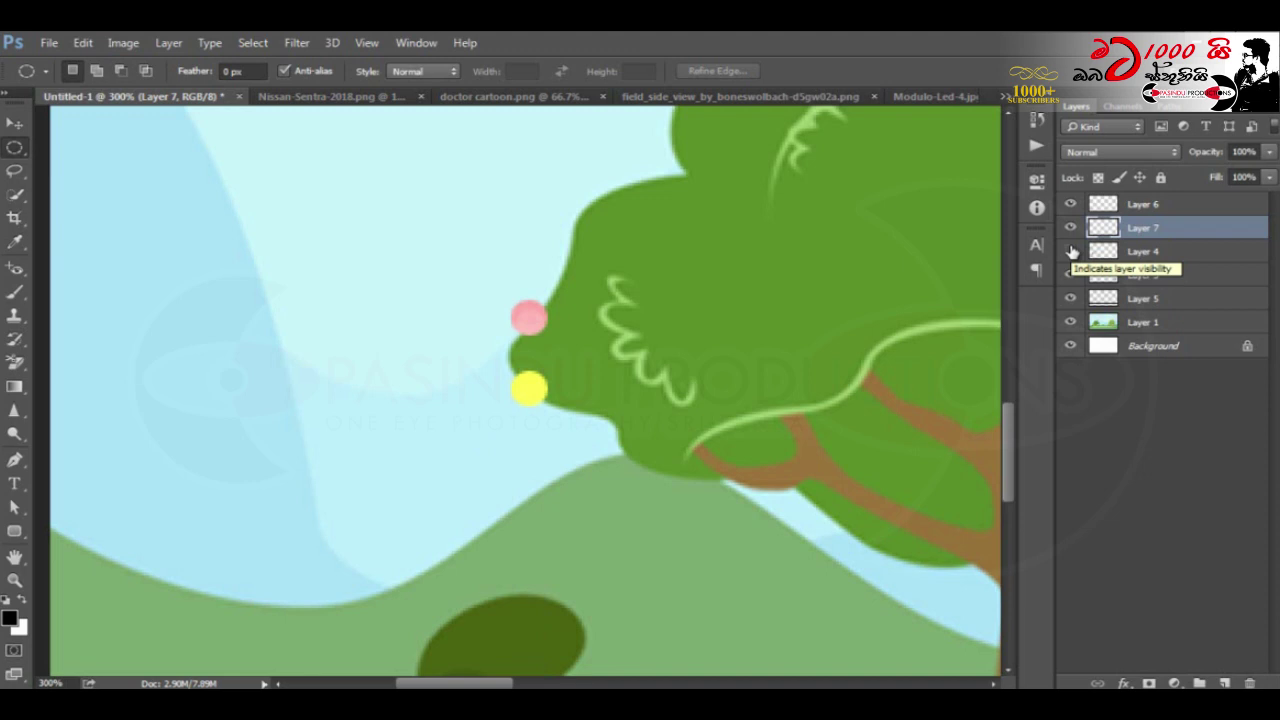
left_click(1071, 251)
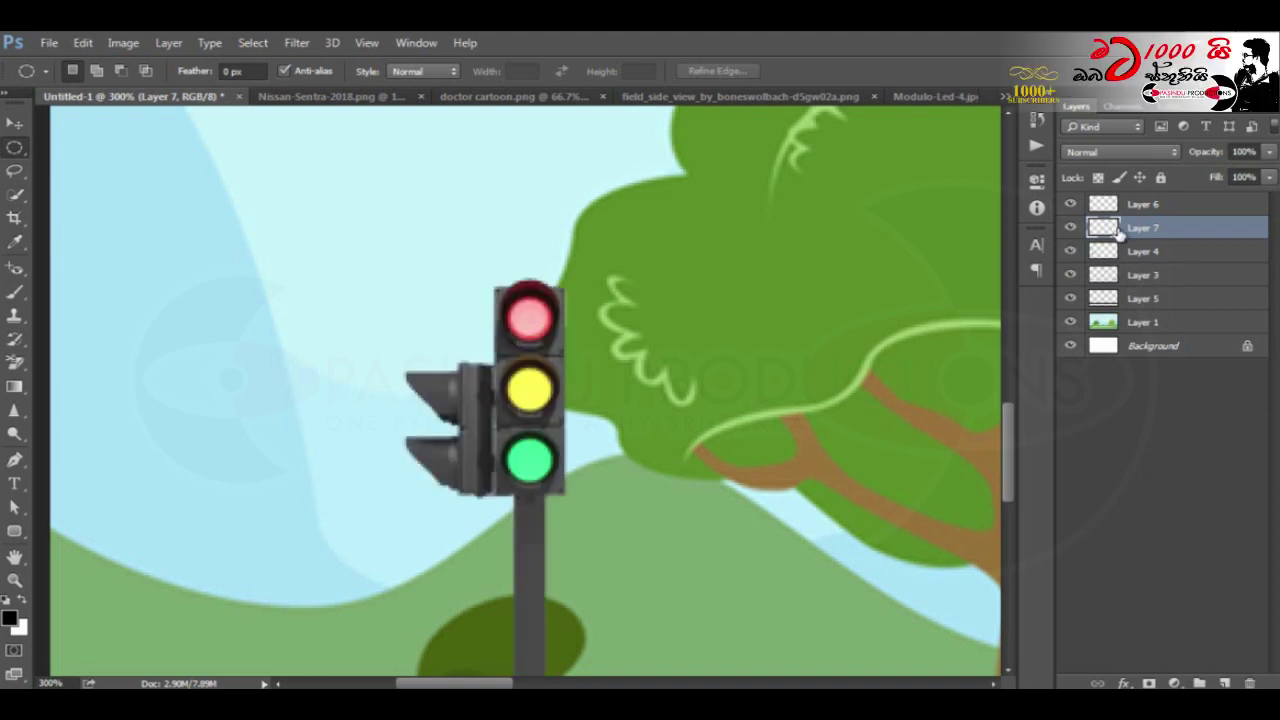
left_click(128, 48)
mouse_move(160, 89)
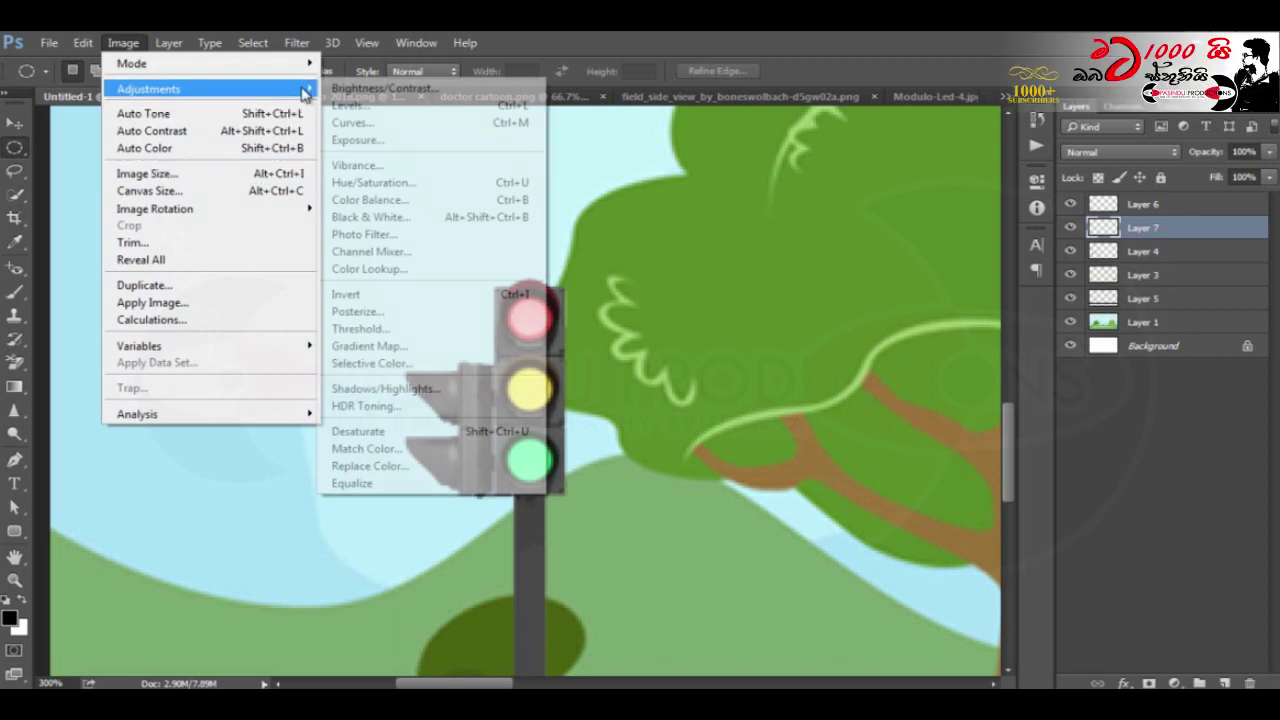
Step: Give the Layer 7 yellow lamp copy Brightness 150 and higher contrast, then compare its glow
left_click(382, 89)
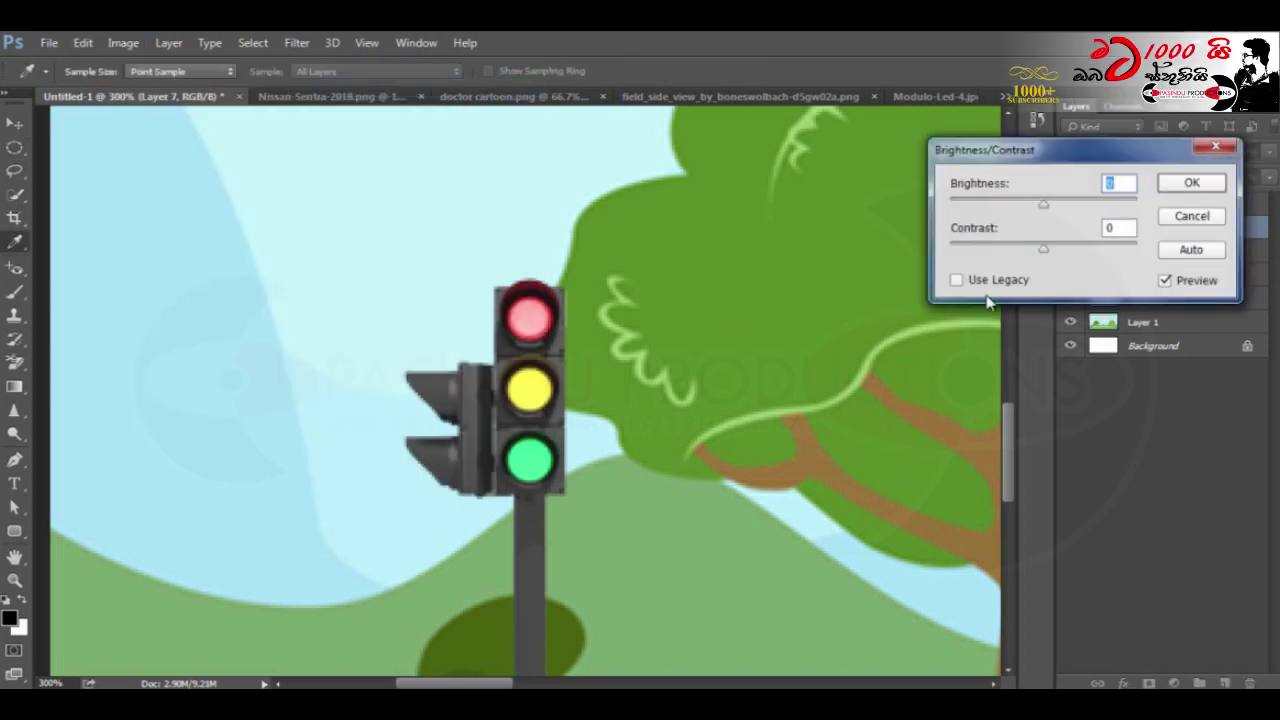
left_click_drag(1043, 206, 1180, 203)
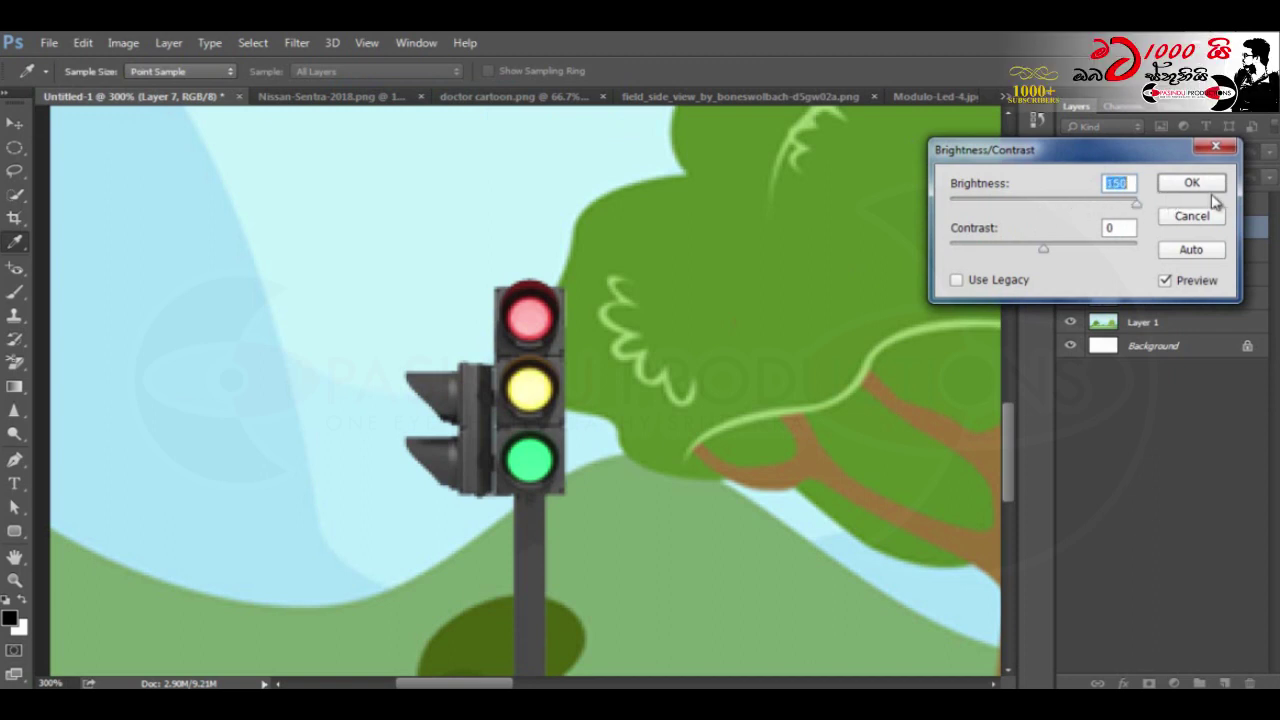
mouse_move(1043, 248)
left_mouse_down()
mouse_move(1016, 250)
mouse_move(1157, 266)
mouse_move(1129, 277)
left_mouse_up()
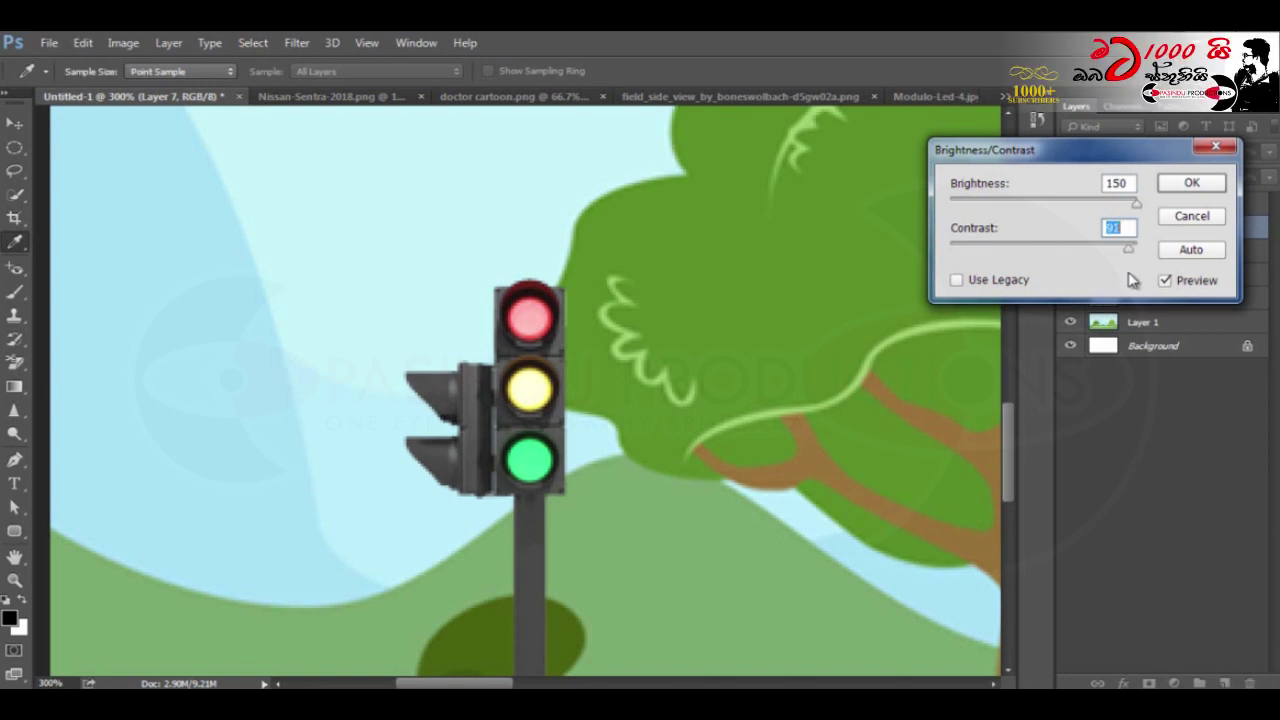
left_click(1189, 184)
key("m")
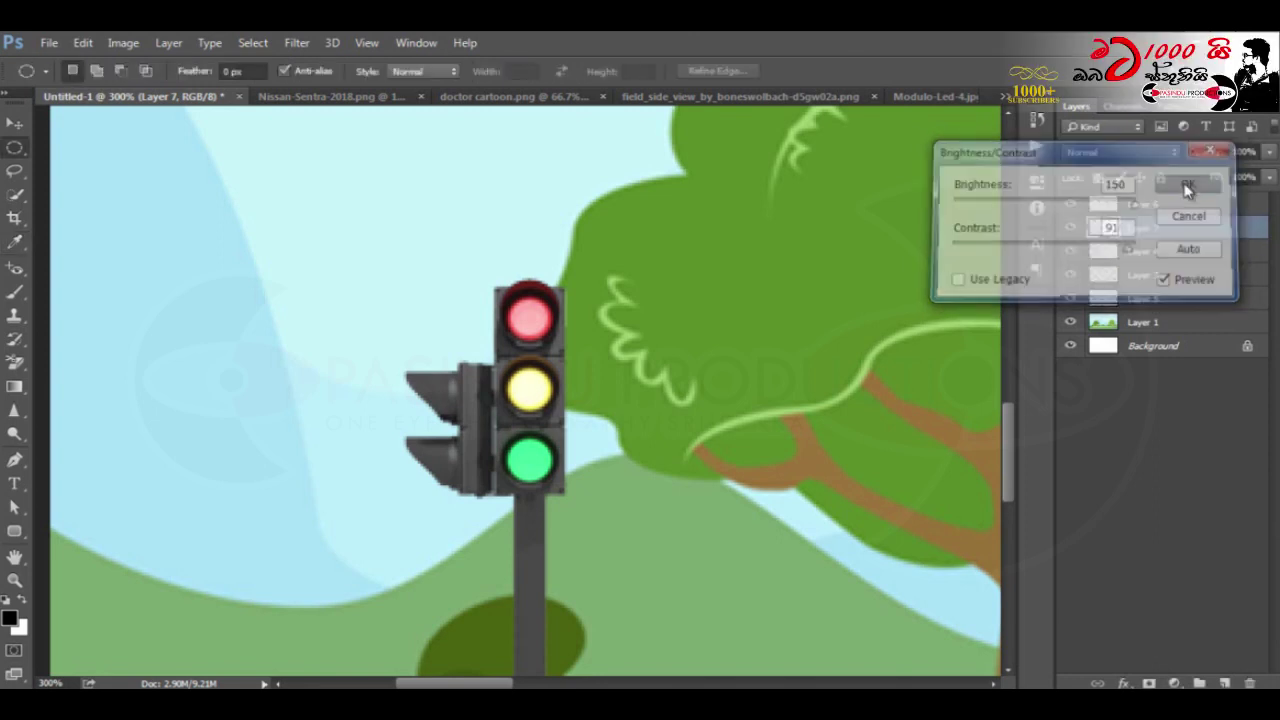
left_click(1071, 230)
left_click(1071, 230)
left_click(1071, 230)
left_click(1071, 230)
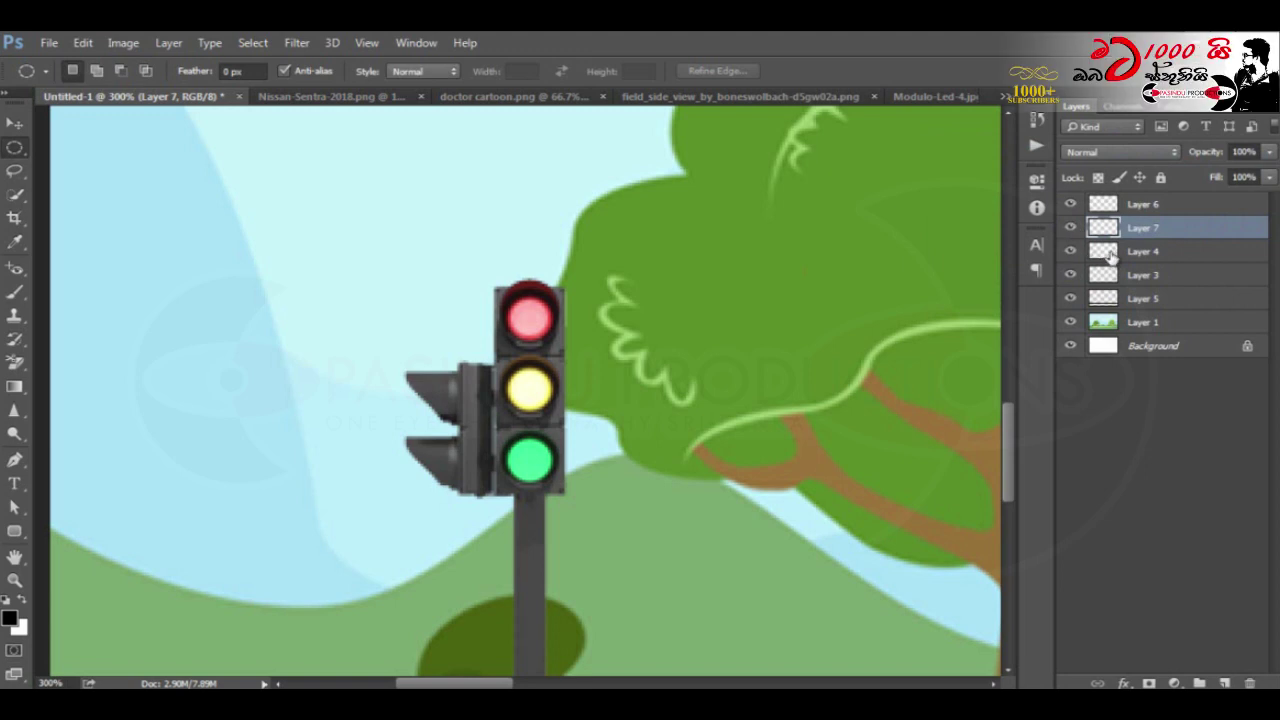
Step: Load Layer 7's round lamp selection and move it down onto the green lamp
left_click(1110, 254)
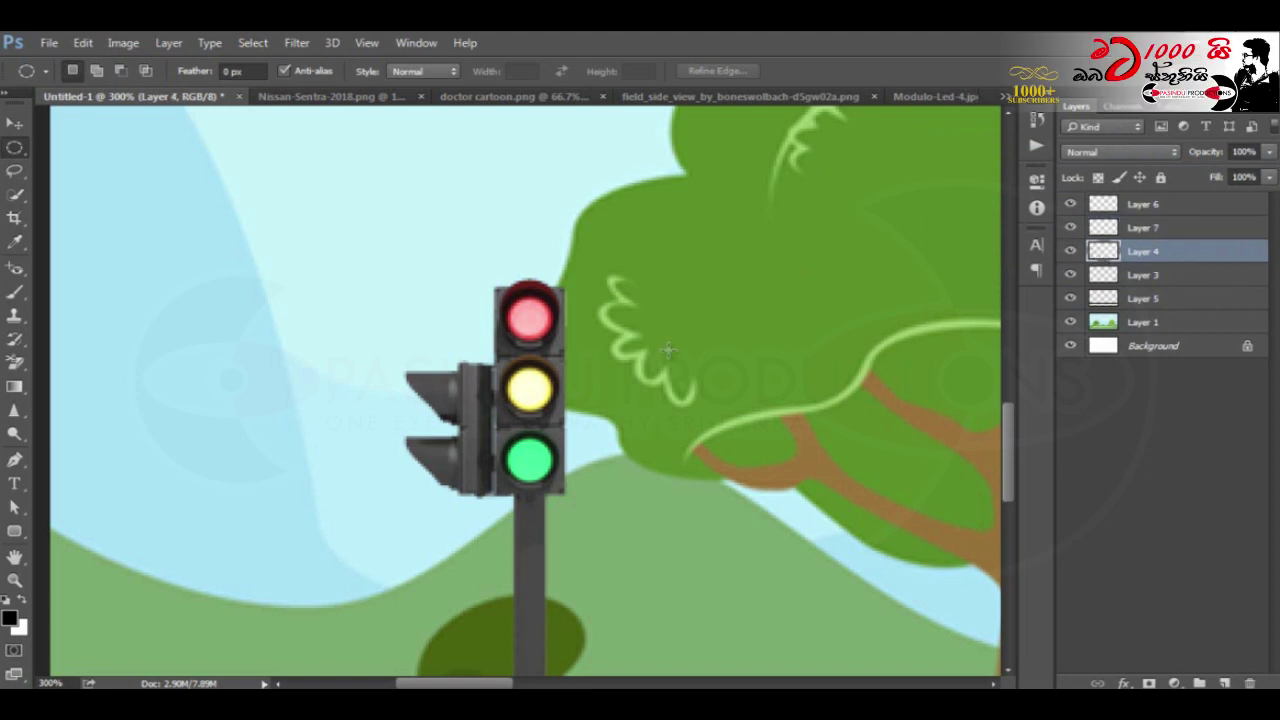
left_click(1108, 228)
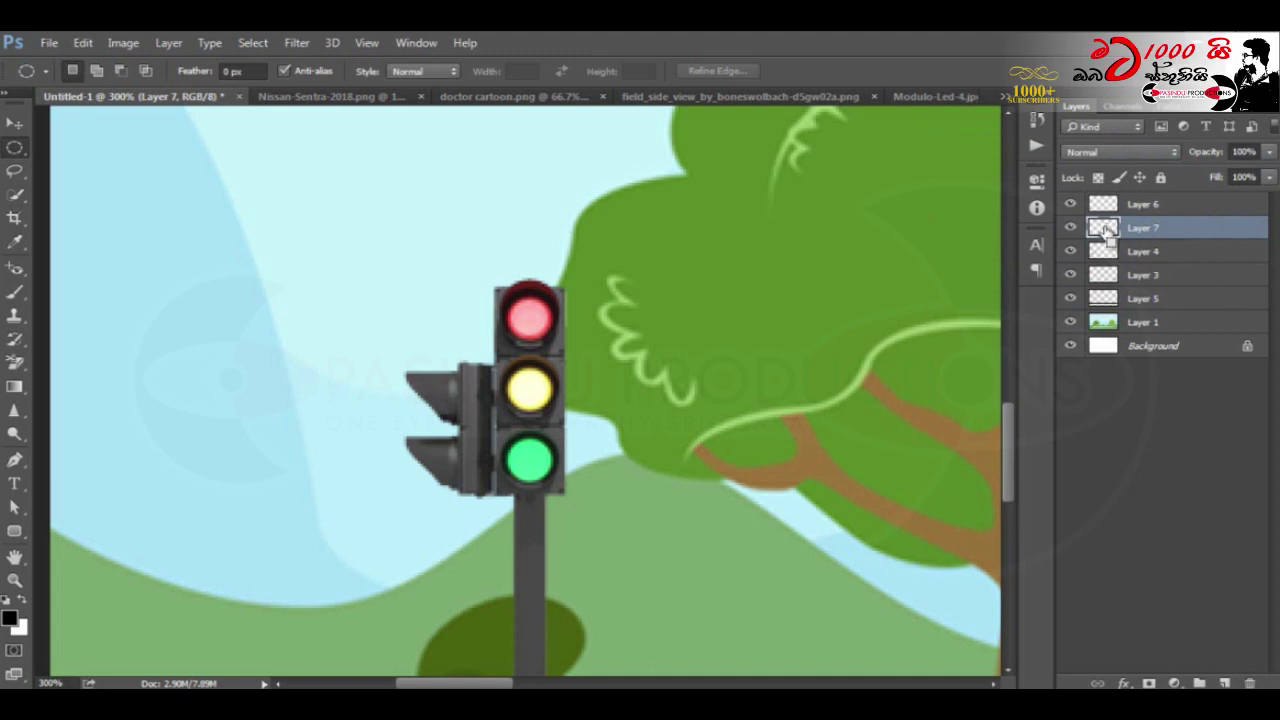
left_click(1105, 230, "ctrl")
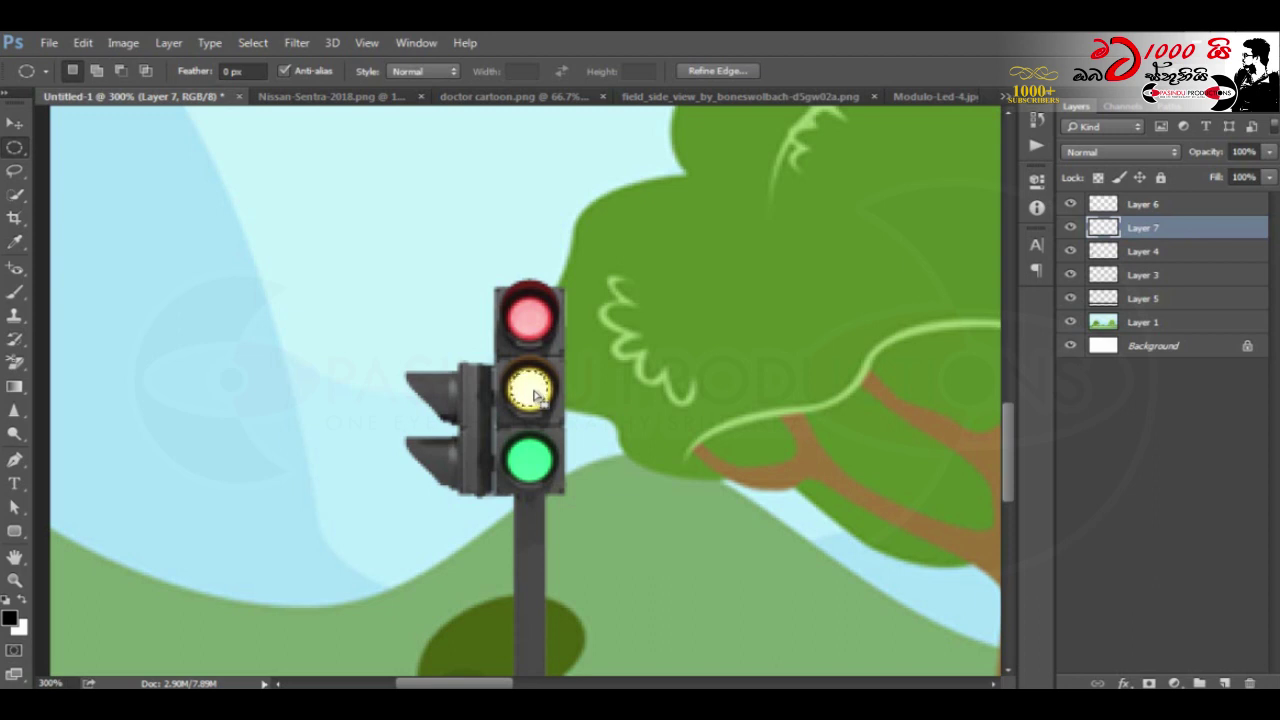
left_click_drag(533, 392, 533, 460)
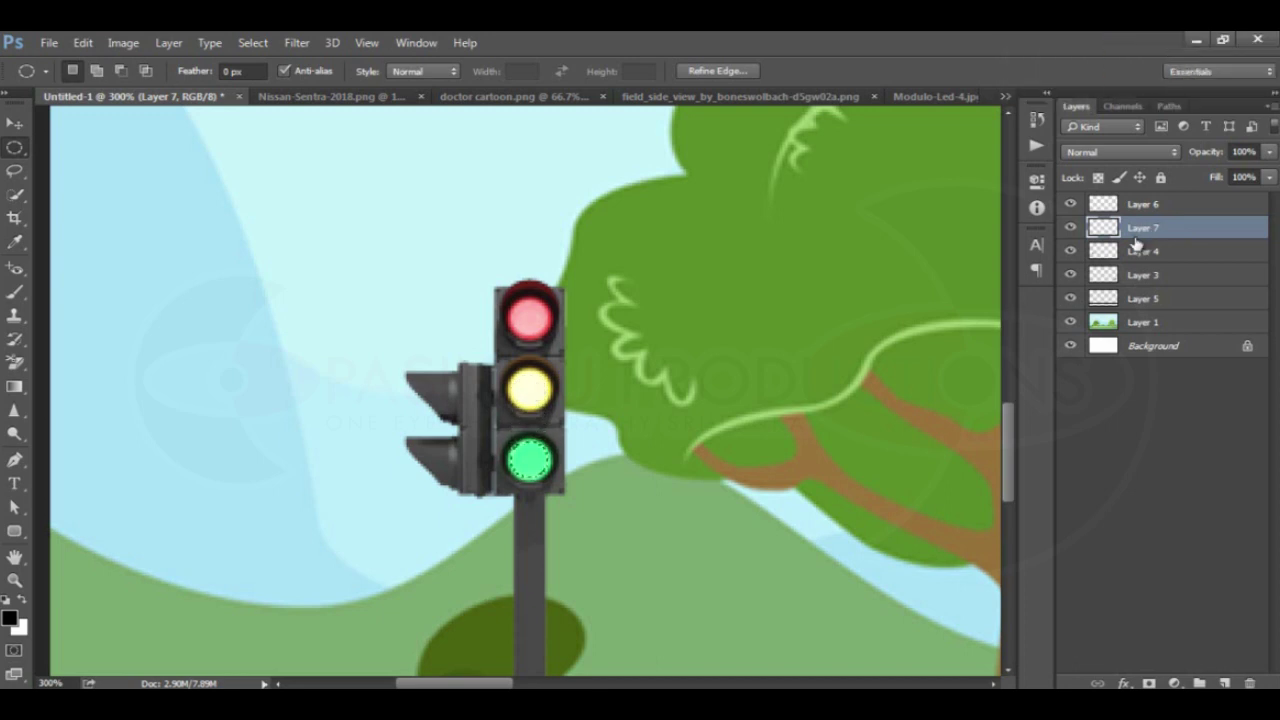
Step: Copy the green lamp from the traffic light layer onto new Layer 8 and check it
left_click(1138, 283)
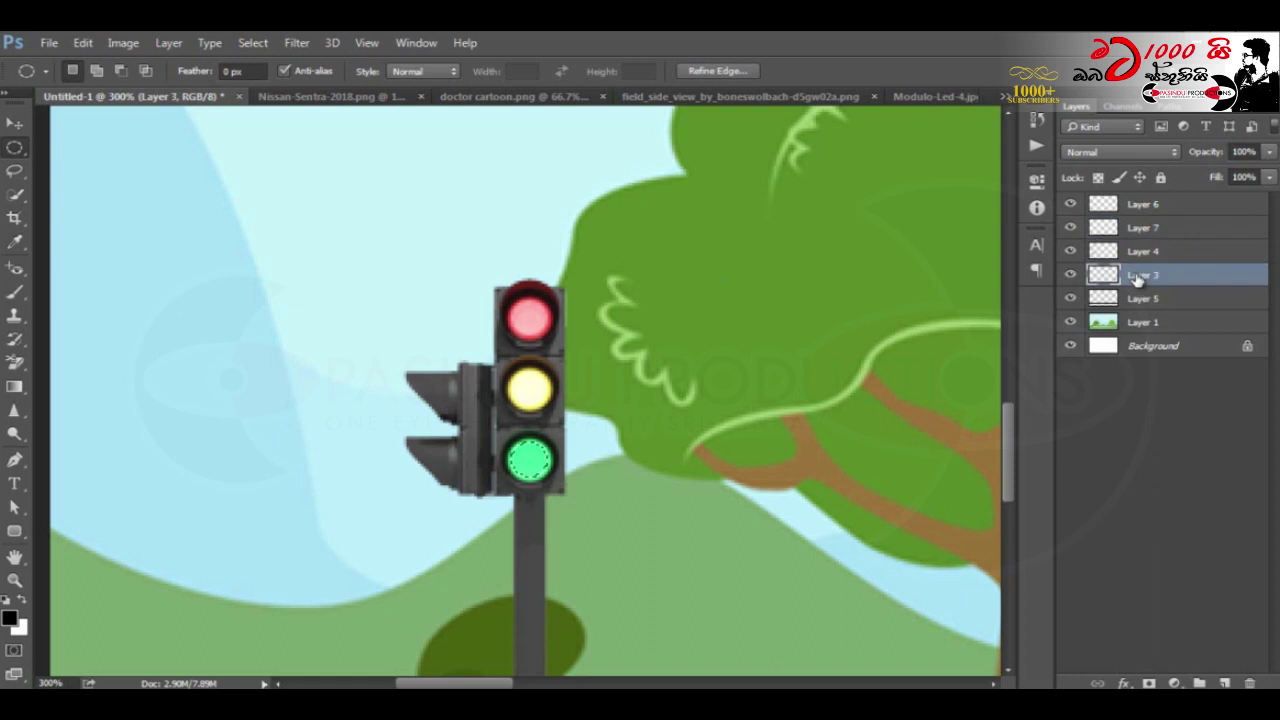
left_click(1070, 275)
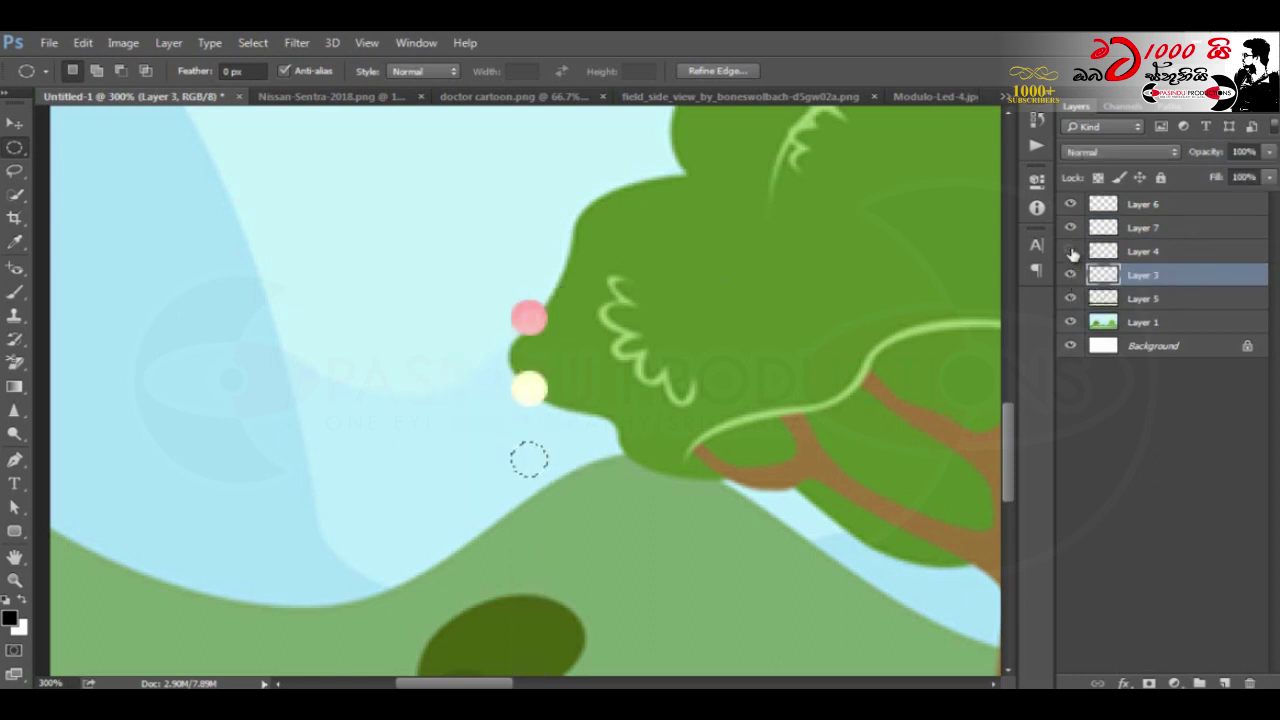
left_click(1137, 258)
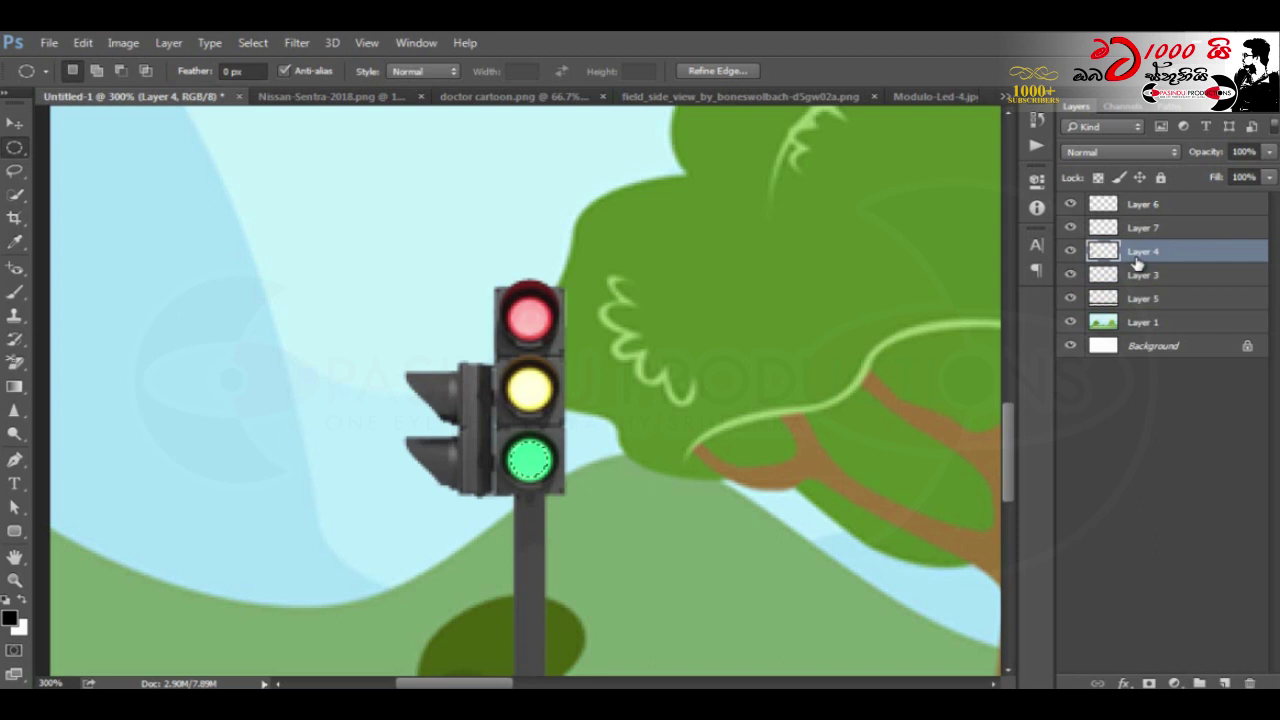
key("ctrl+j")
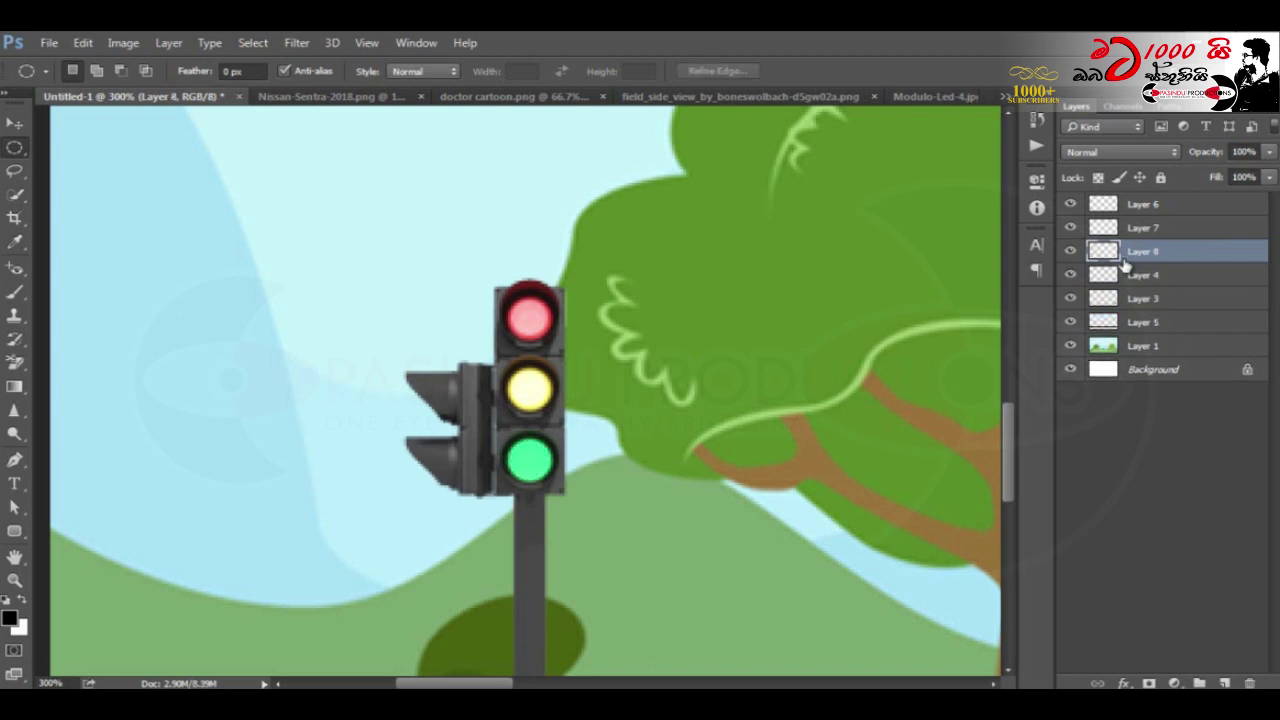
left_click(1071, 275)
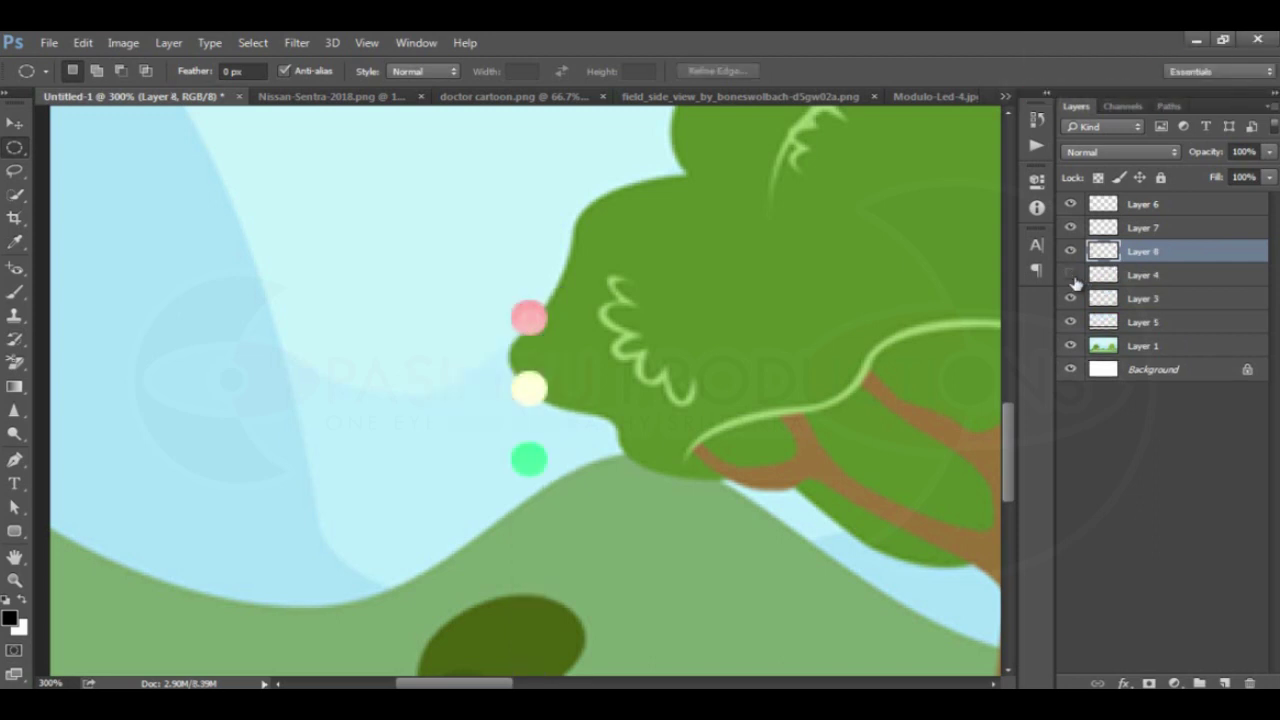
left_click(1071, 275)
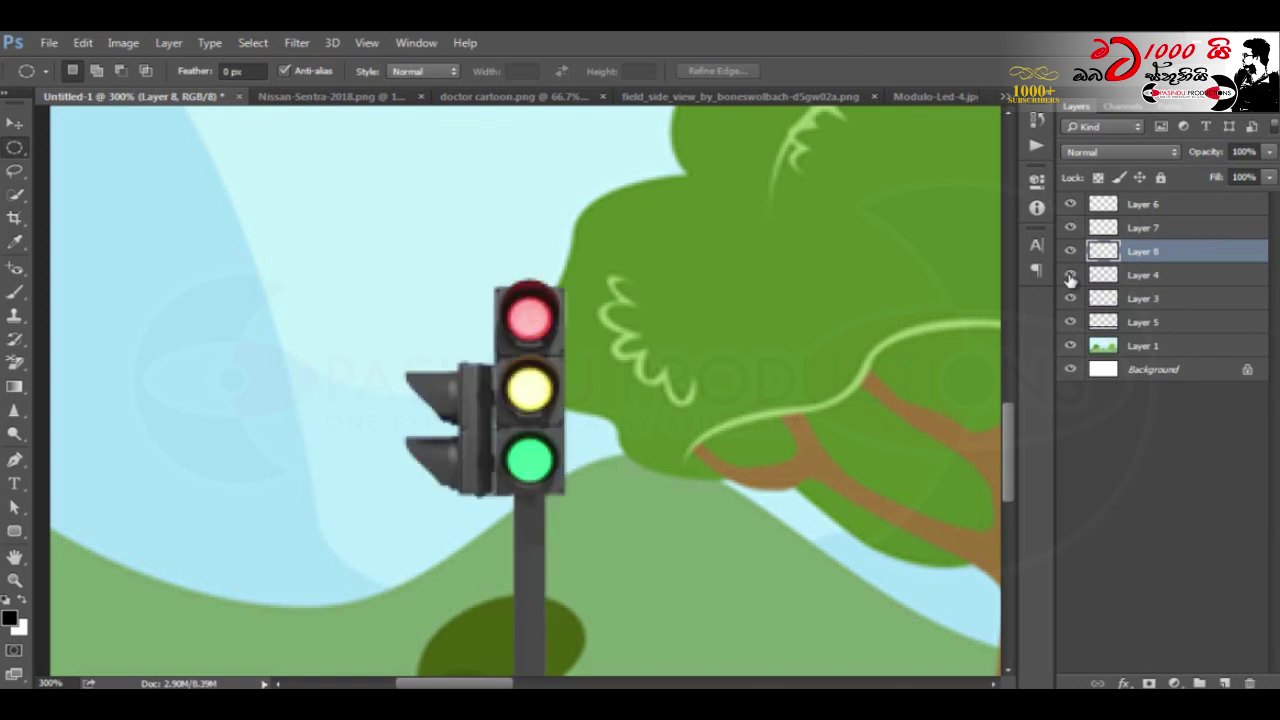
Step: Set the Layer 8 green lamp copy to Brightness 150 with contrast around 18–24
left_click(123, 42)
left_click(360, 89)
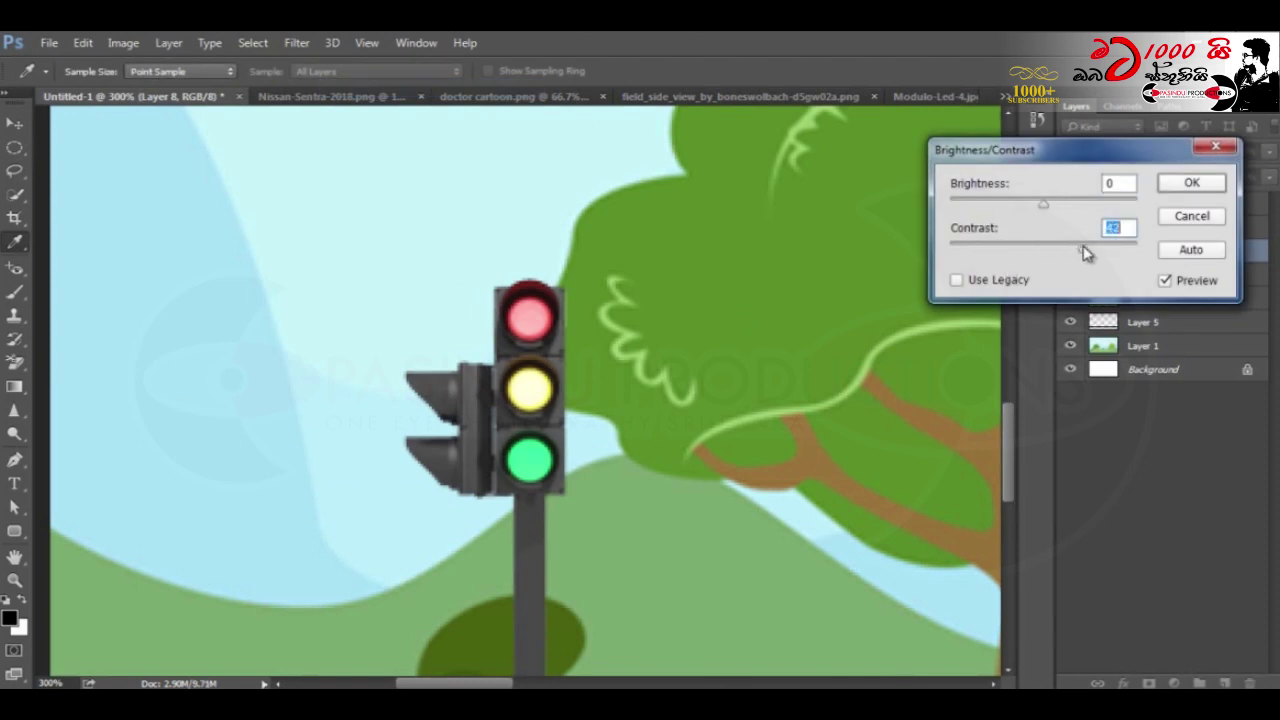
mouse_move(1043, 250)
left_mouse_down()
mouse_move(1178, 251)
mouse_move(1063, 257)
left_mouse_up()
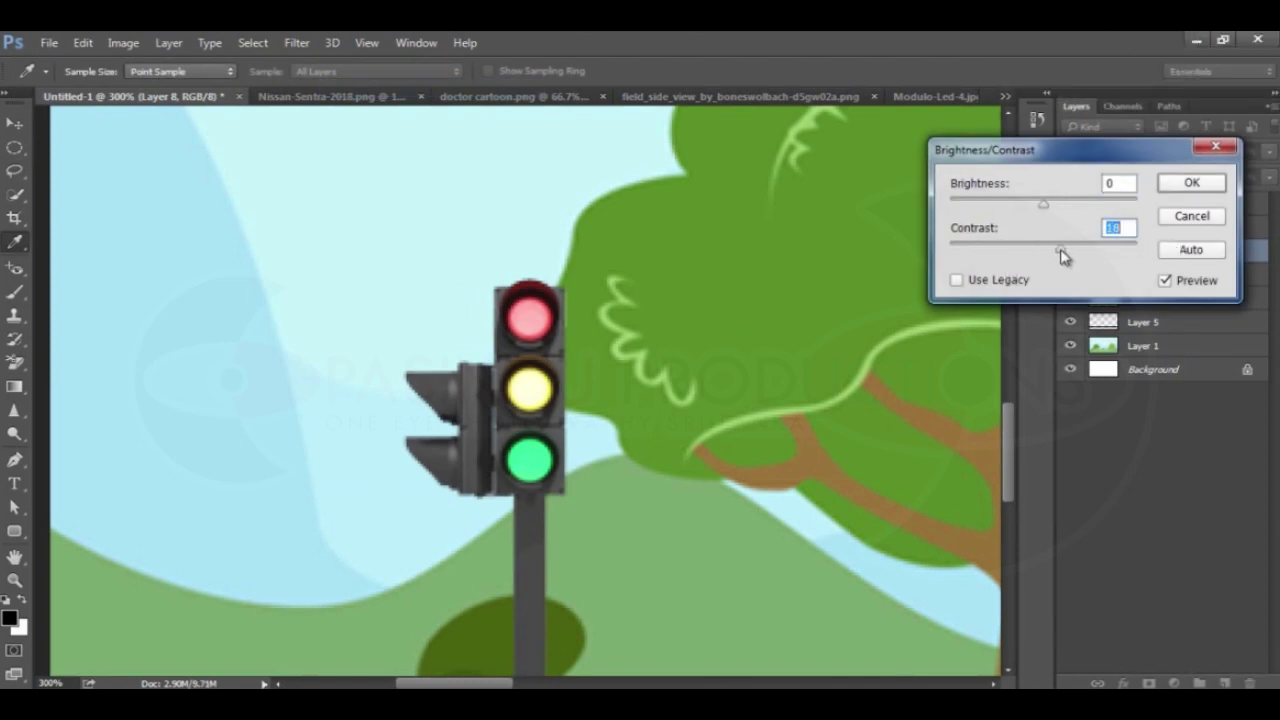
left_click_drag(1043, 206, 1148, 210)
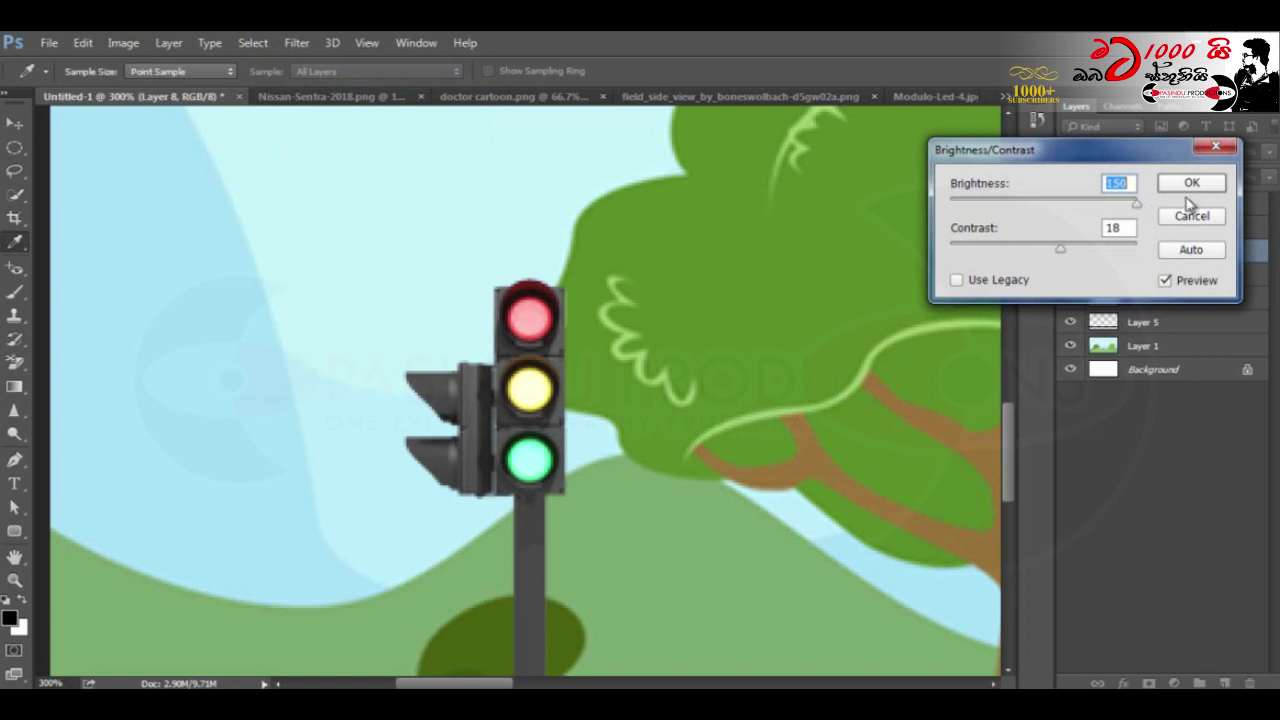
mouse_move(1063, 257)
left_mouse_down()
mouse_move(1008, 257)
mouse_move(1068, 260)
left_mouse_up()
Step: Apply the adjustment, hide the Layer 7 and Layer 8 lamp glows, and fit the scene on screen
left_click(1176, 189)
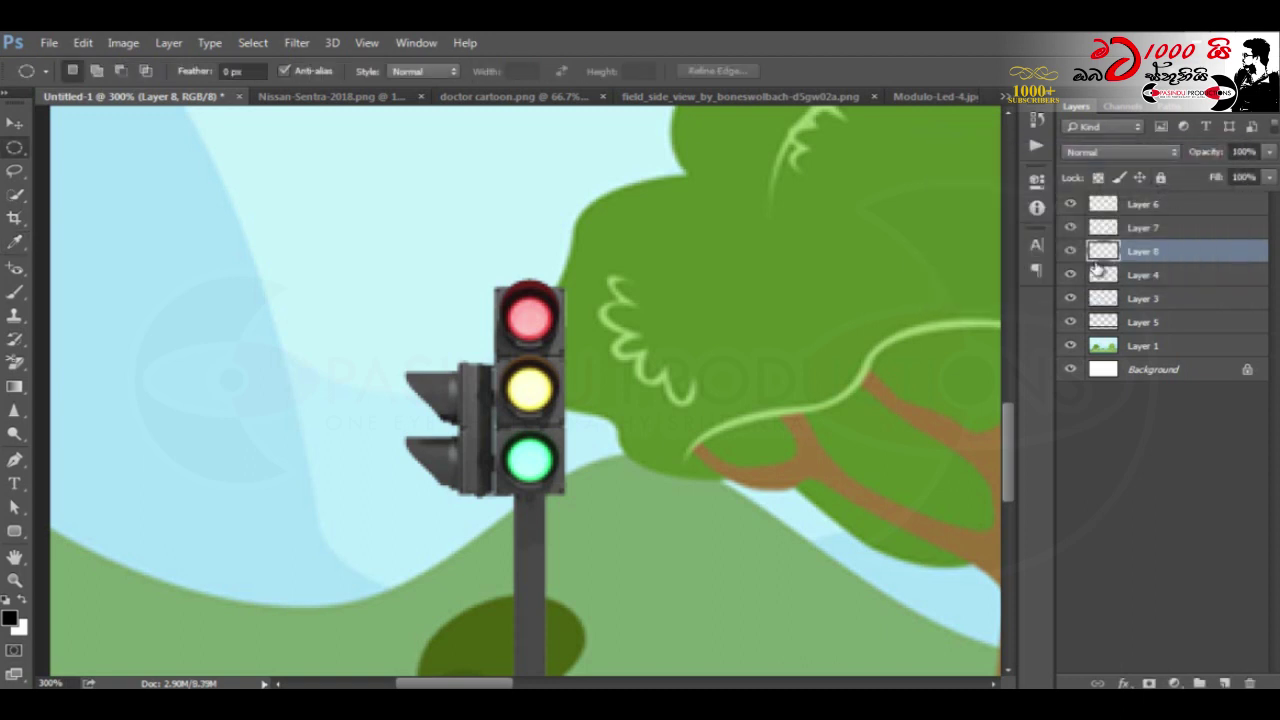
left_click_drag(1070, 254, 1071, 228)
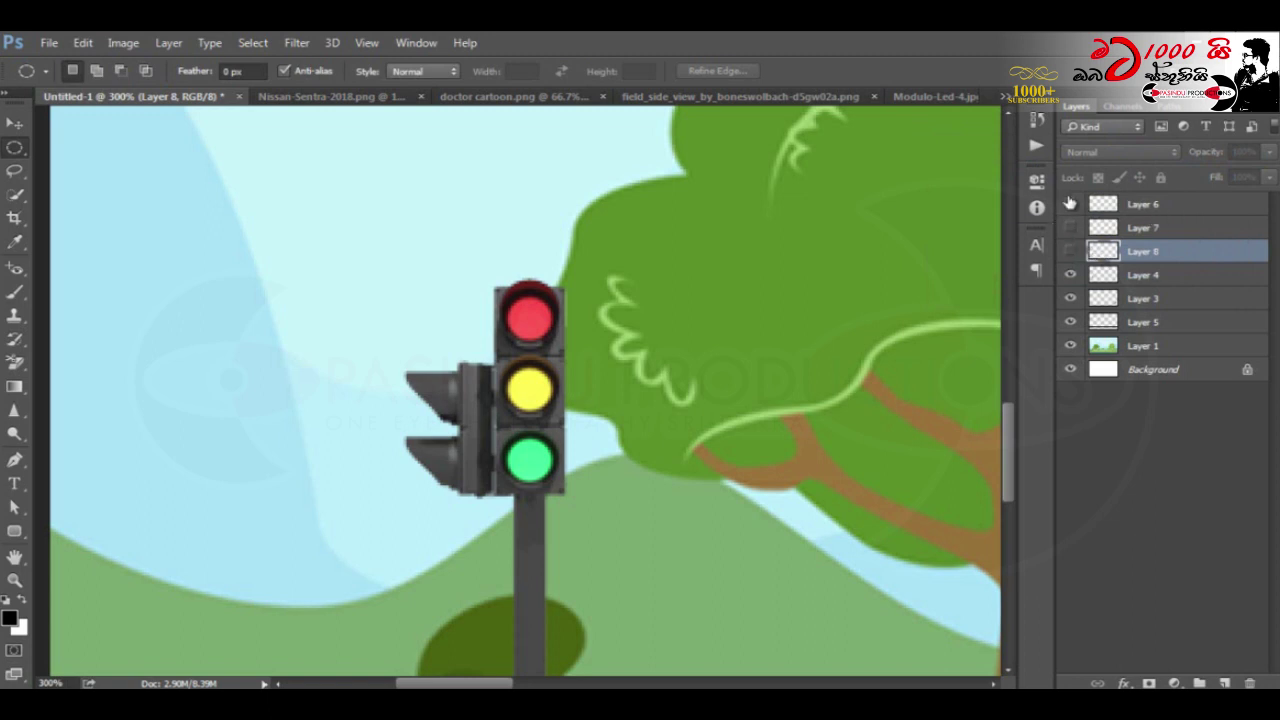
key("ctrl+0")
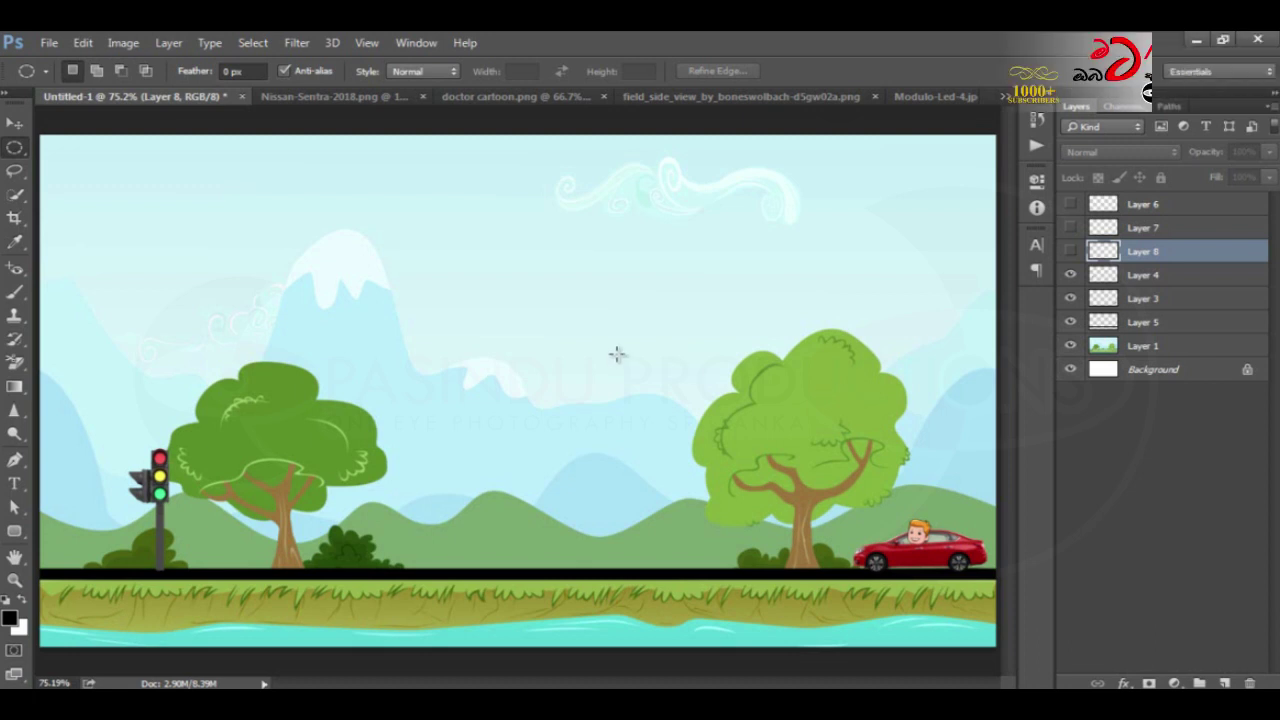
left_click(418, 43)
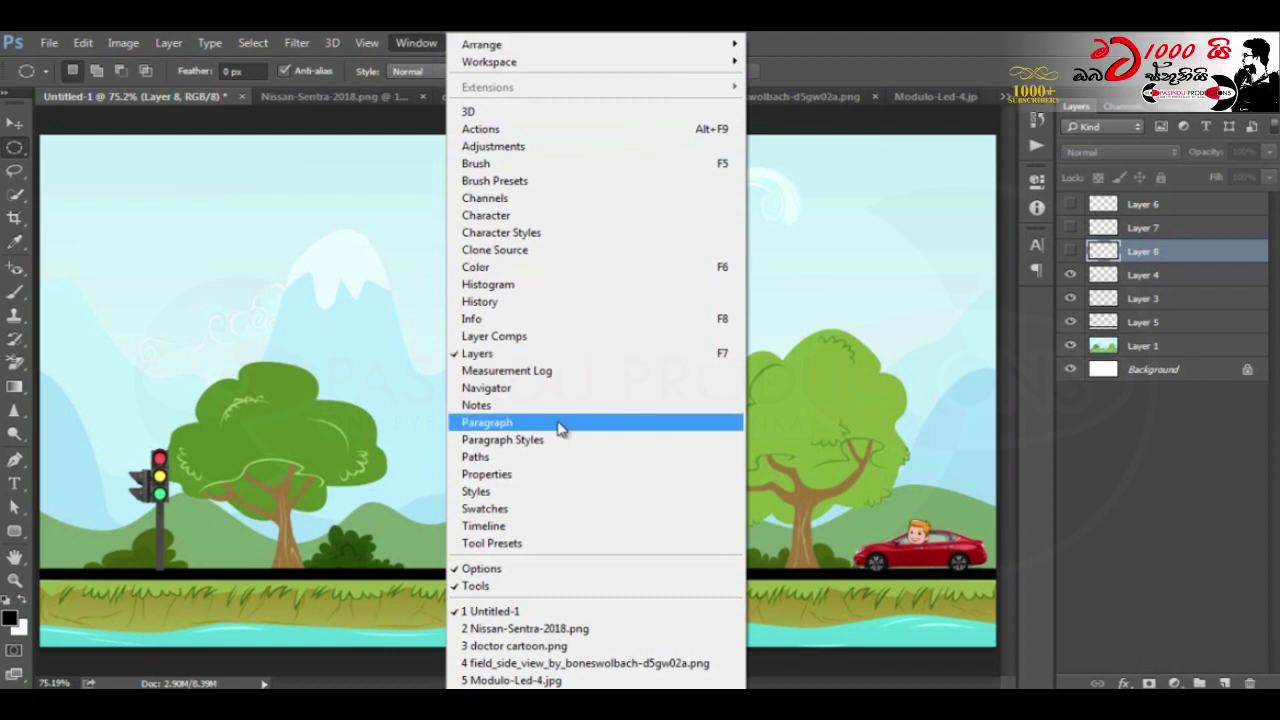
Step: Show the Timeline and convert it to frame animation with one starting frame
left_click(531, 532)
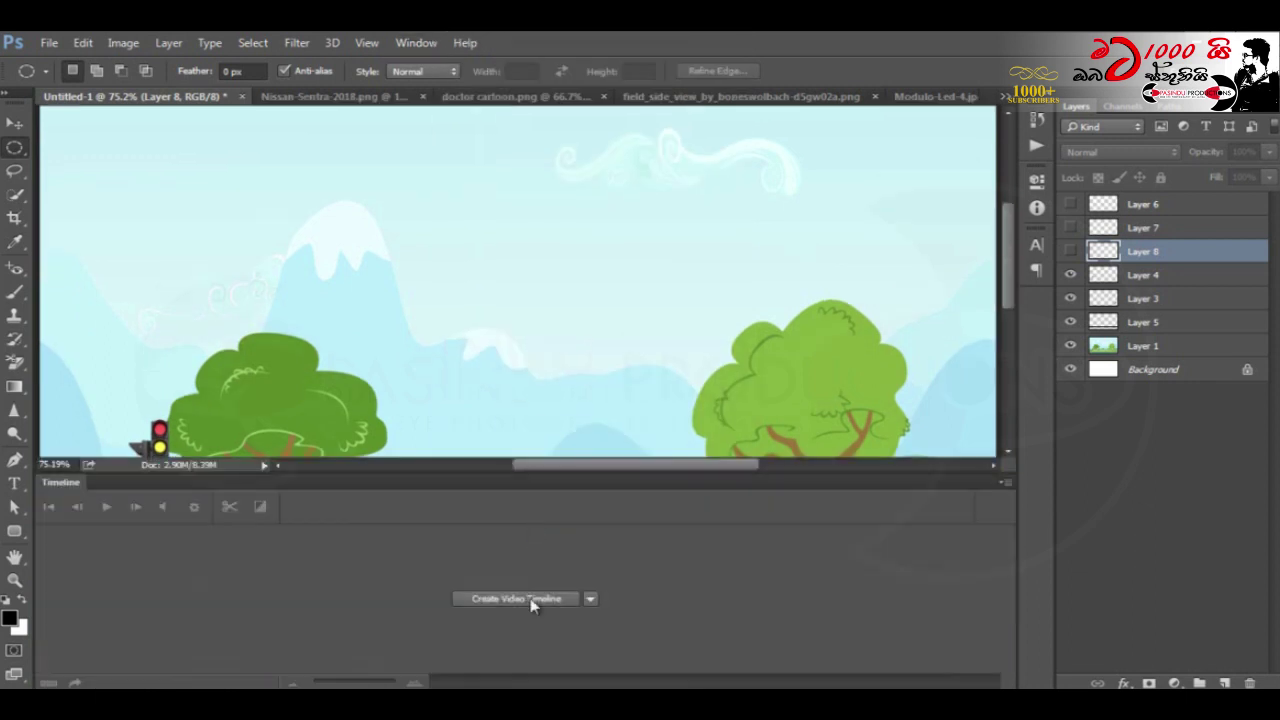
left_click(531, 600)
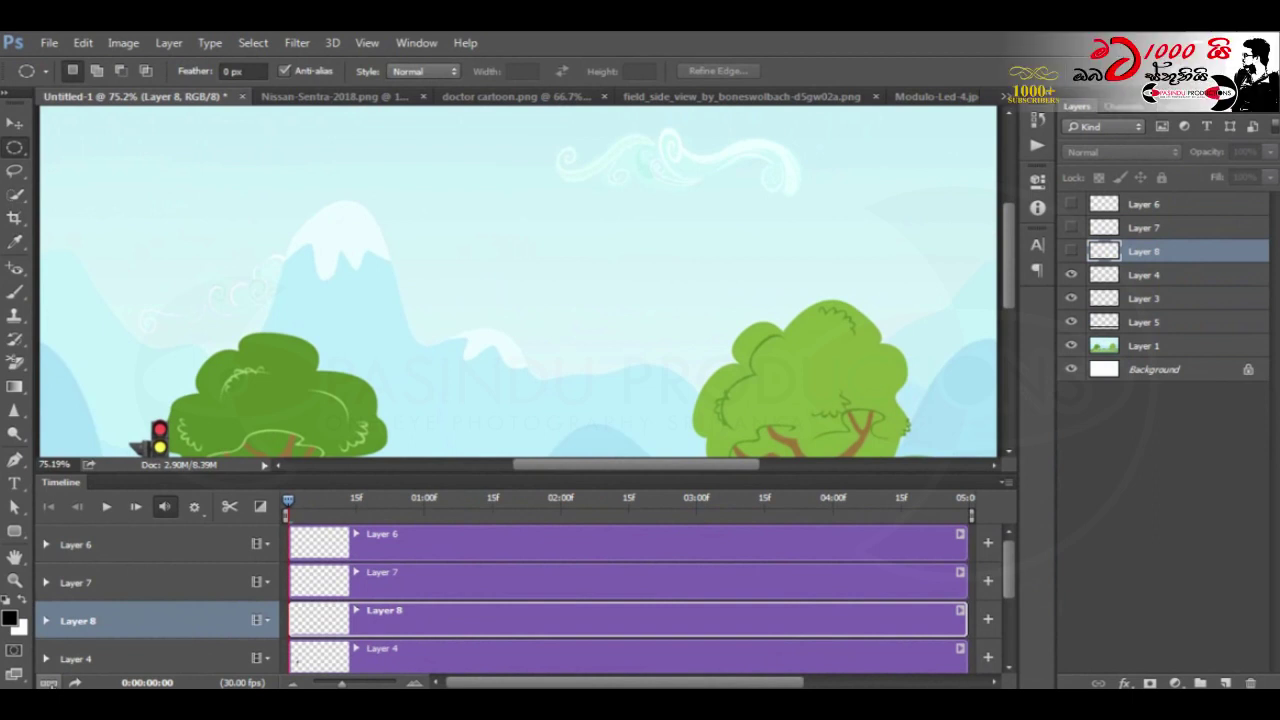
left_click(47, 682)
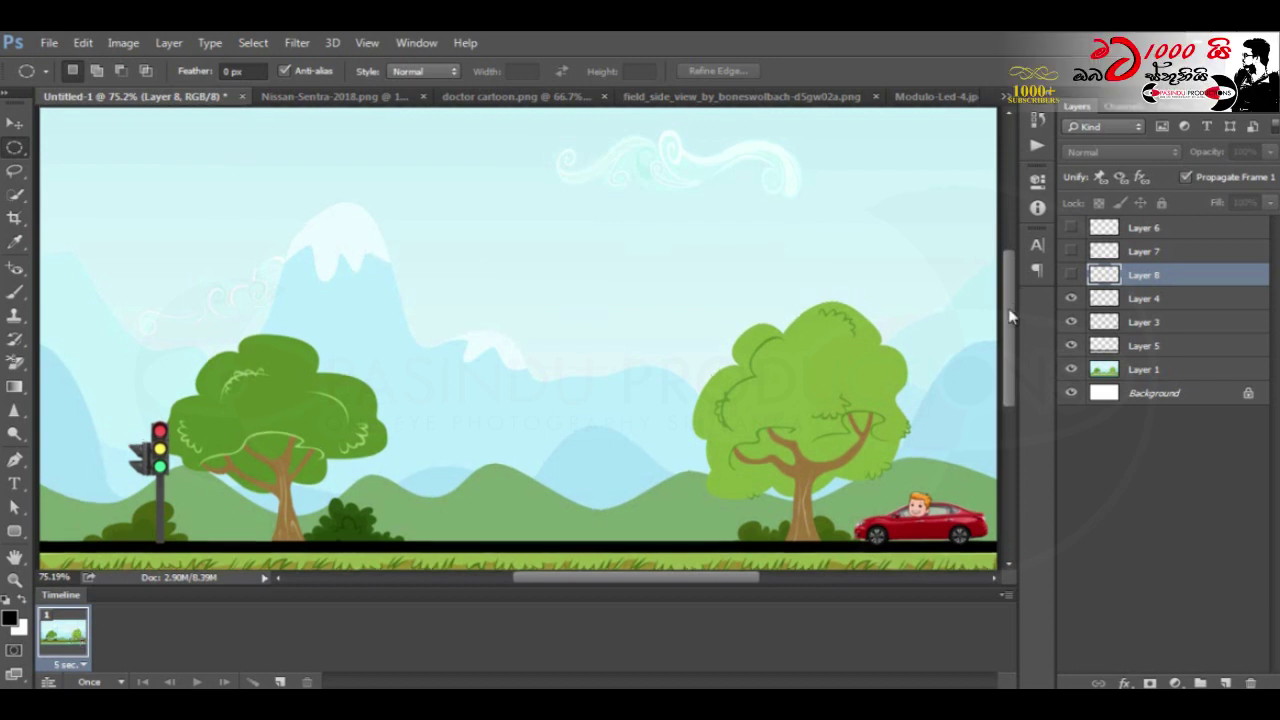
Step: Fit the image on screen and duplicate frame 1 as a second 5-second frame
key("ctrl+0")
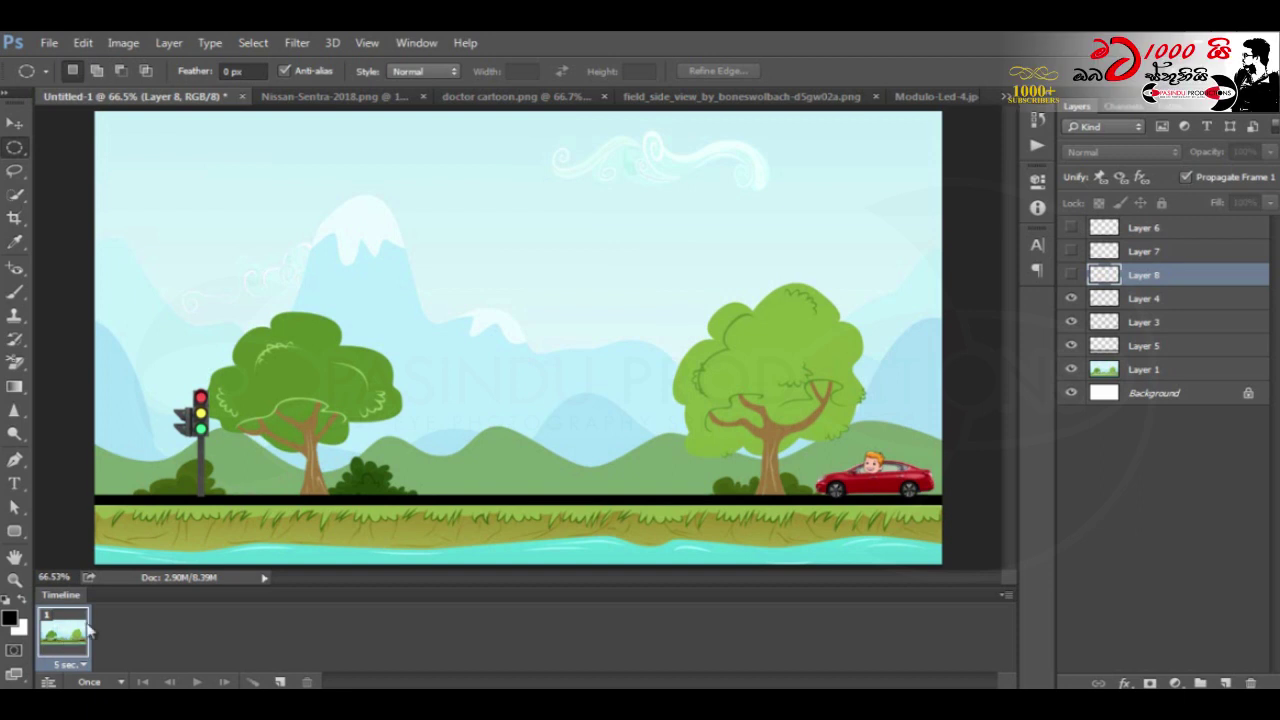
left_click(281, 682)
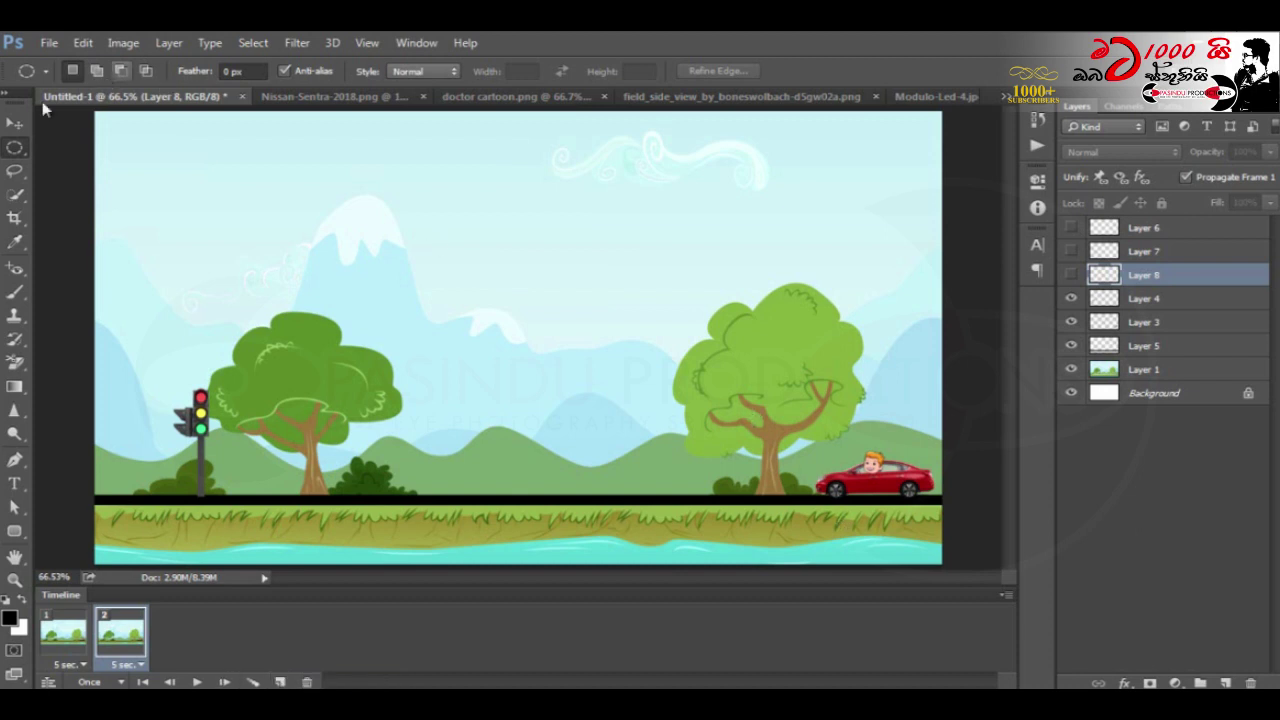
Step: With the Move tool, nudge the red car left in frame 2 and compare it with frame 1
left_click(15, 122)
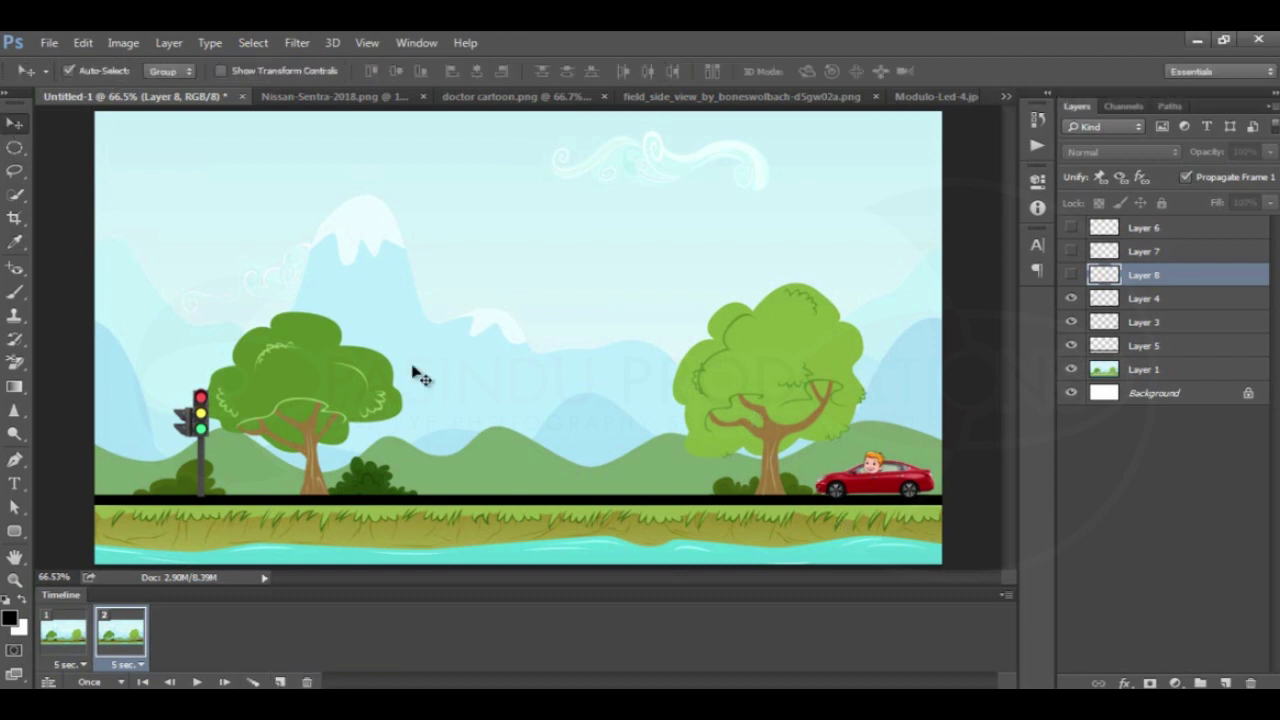
left_click(876, 487)
key("Left")
key("Left")
key("Left")
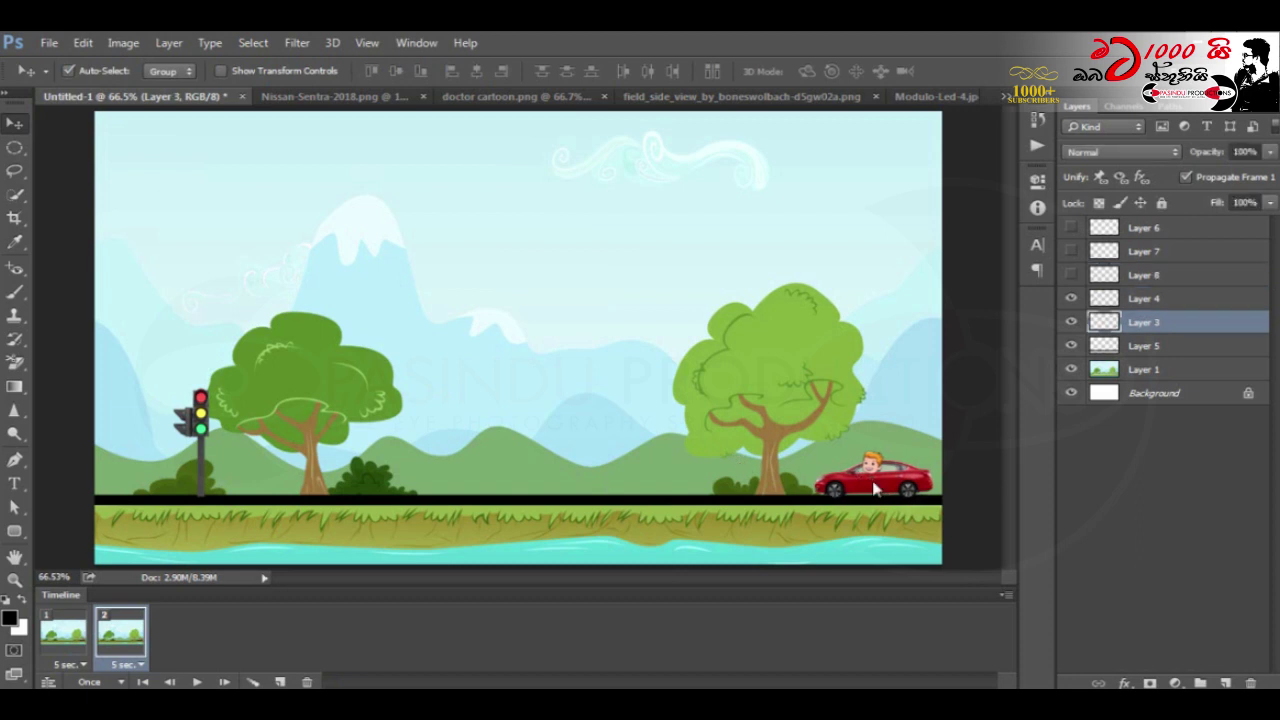
key("Left")
key("Left")
key("Left")
key("Left")
key("Left")
key("Left")
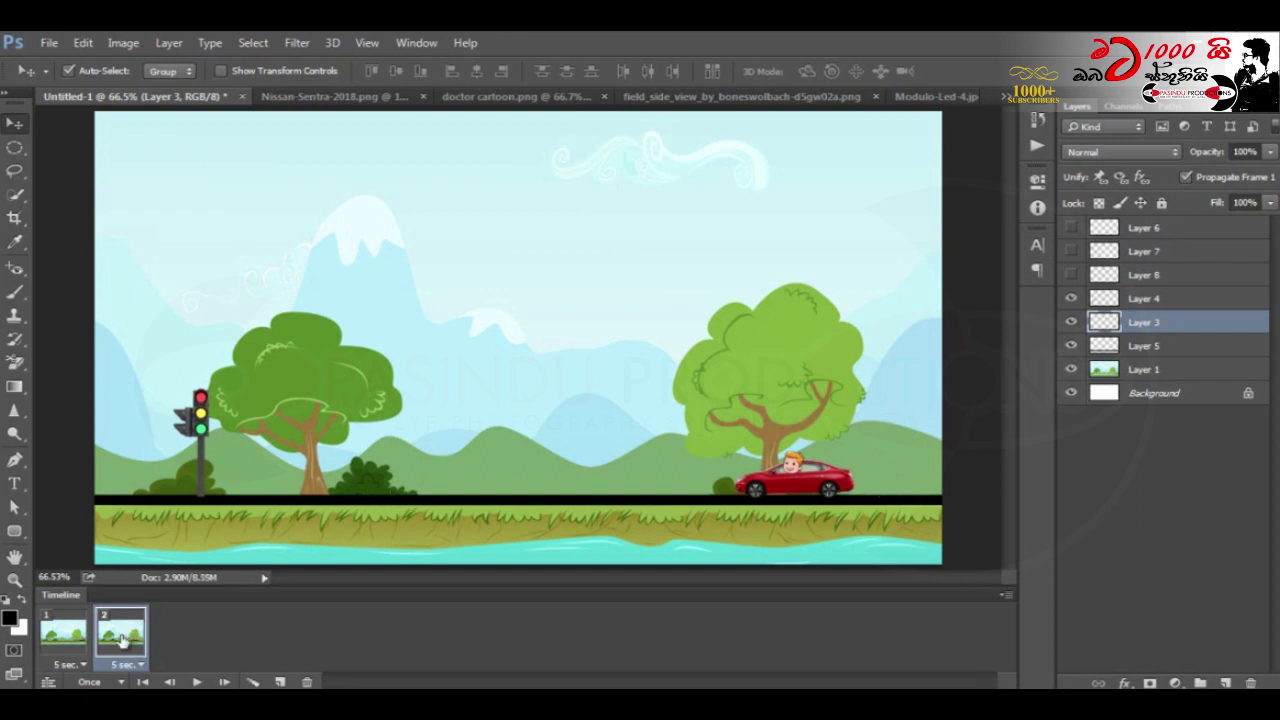
left_click(57, 640)
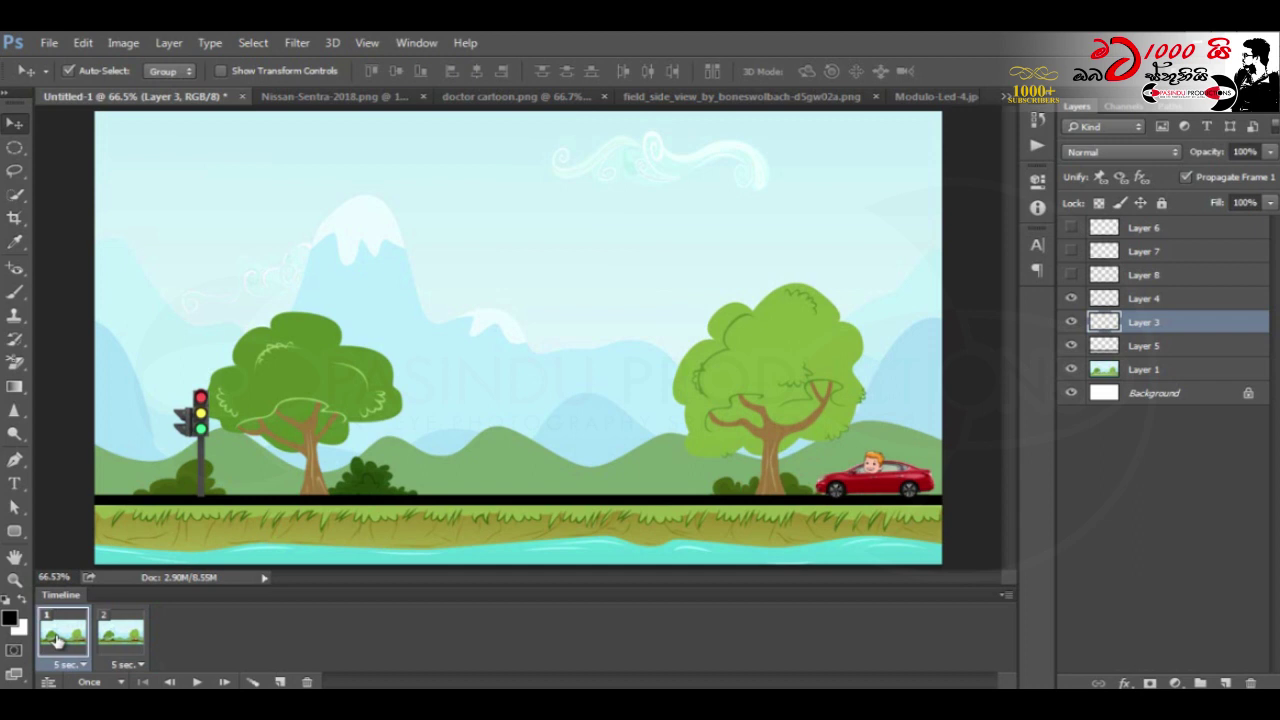
left_click(108, 645)
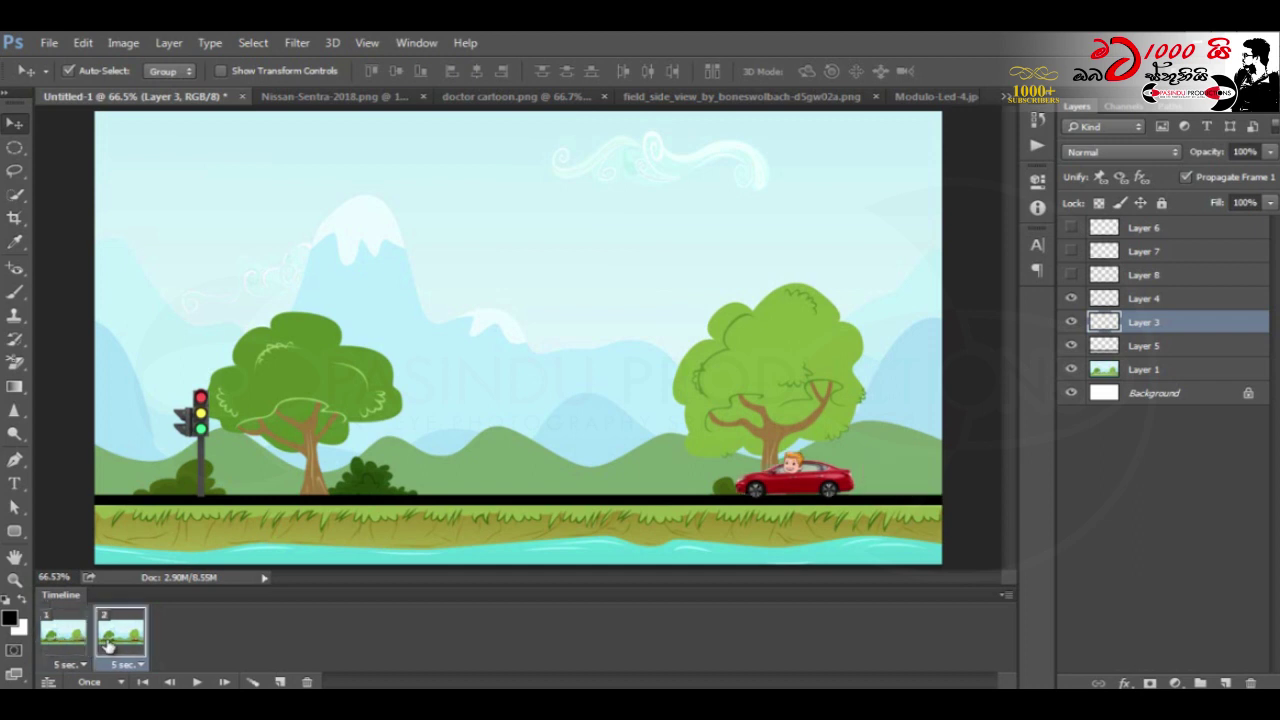
Step: Add frame 3 with the car shifted further left, then preview frames 1 to 3
left_click(280, 682)
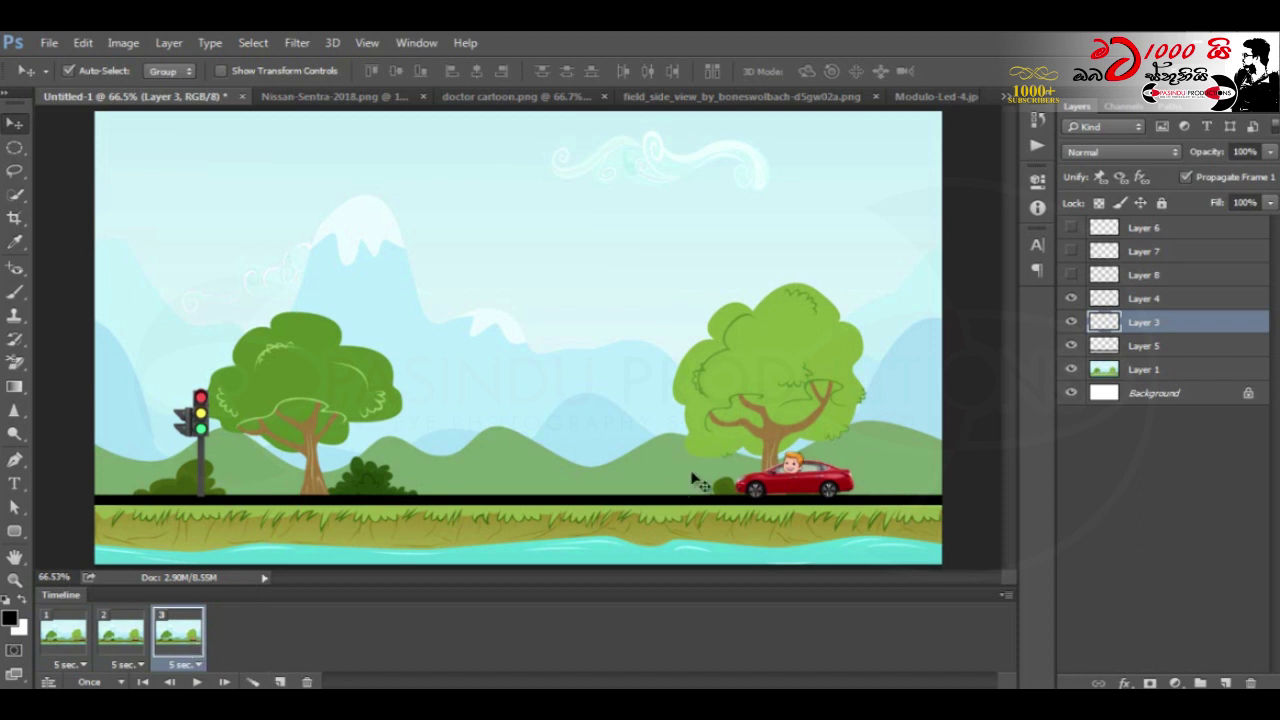
key("shift+Left")
key("shift+Left")
key("shift+Left")
key("shift+Left")
key("shift+Left")
key("shift+Left")
key("shift+Left")
key("shift+Left")
key("shift+Left")
key("shift+Left")
key("shift+Left")
key("shift+Left")
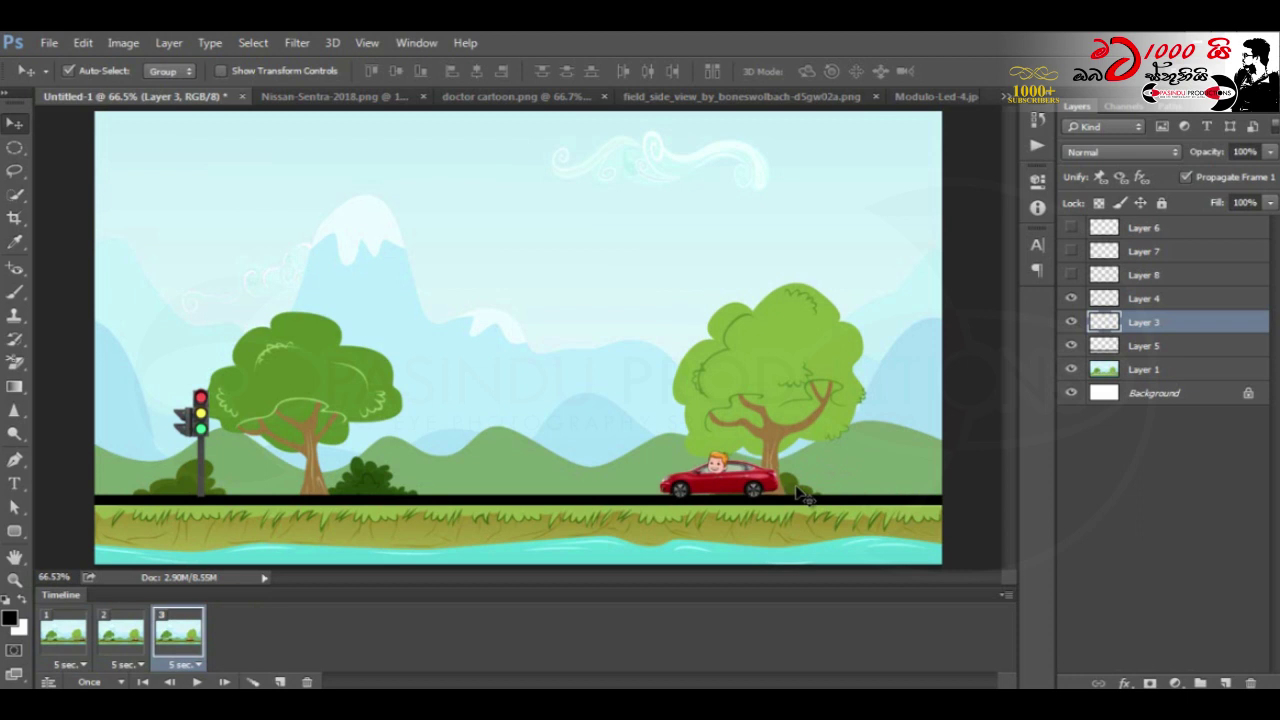
left_click(132, 640)
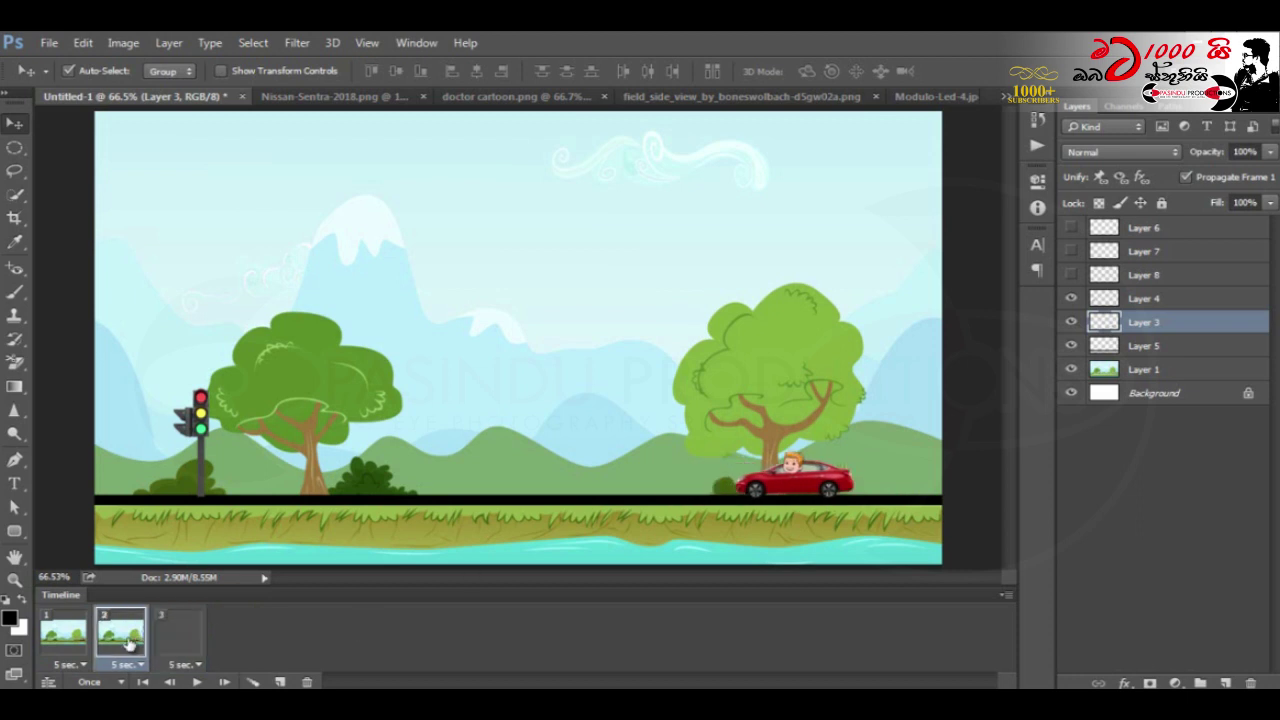
left_click(75, 650)
left_click(126, 642)
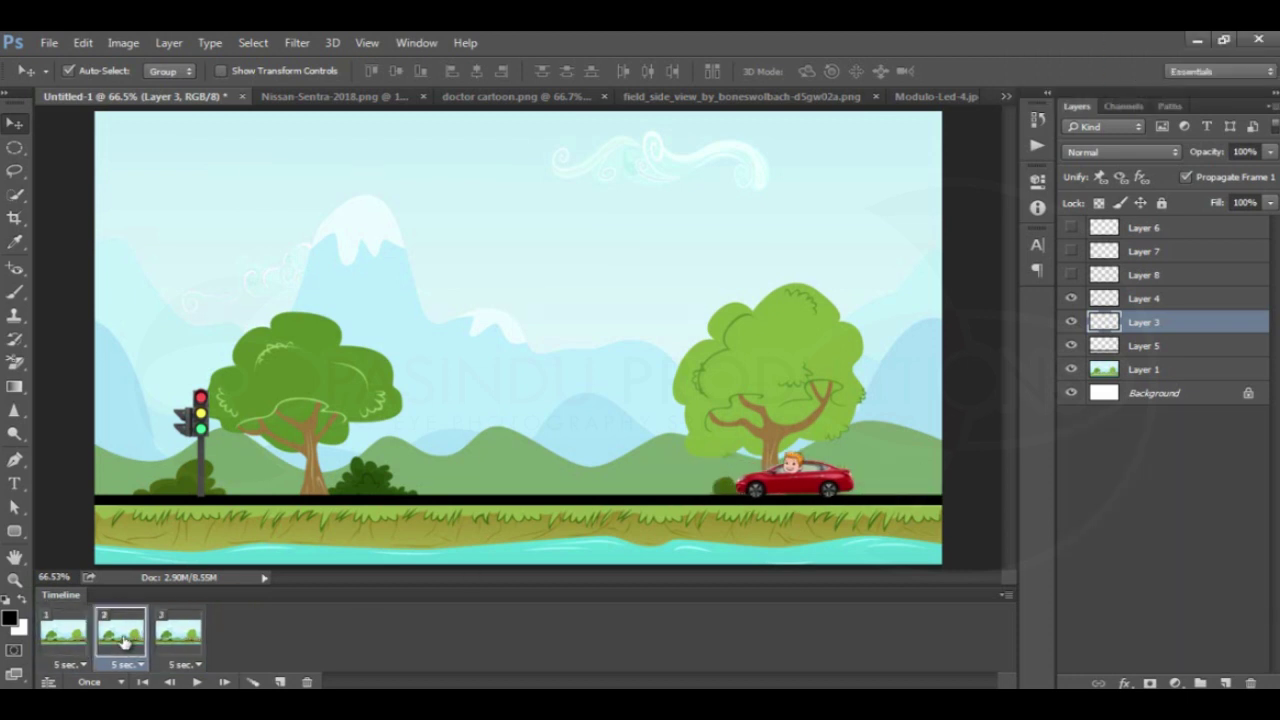
left_click(175, 645)
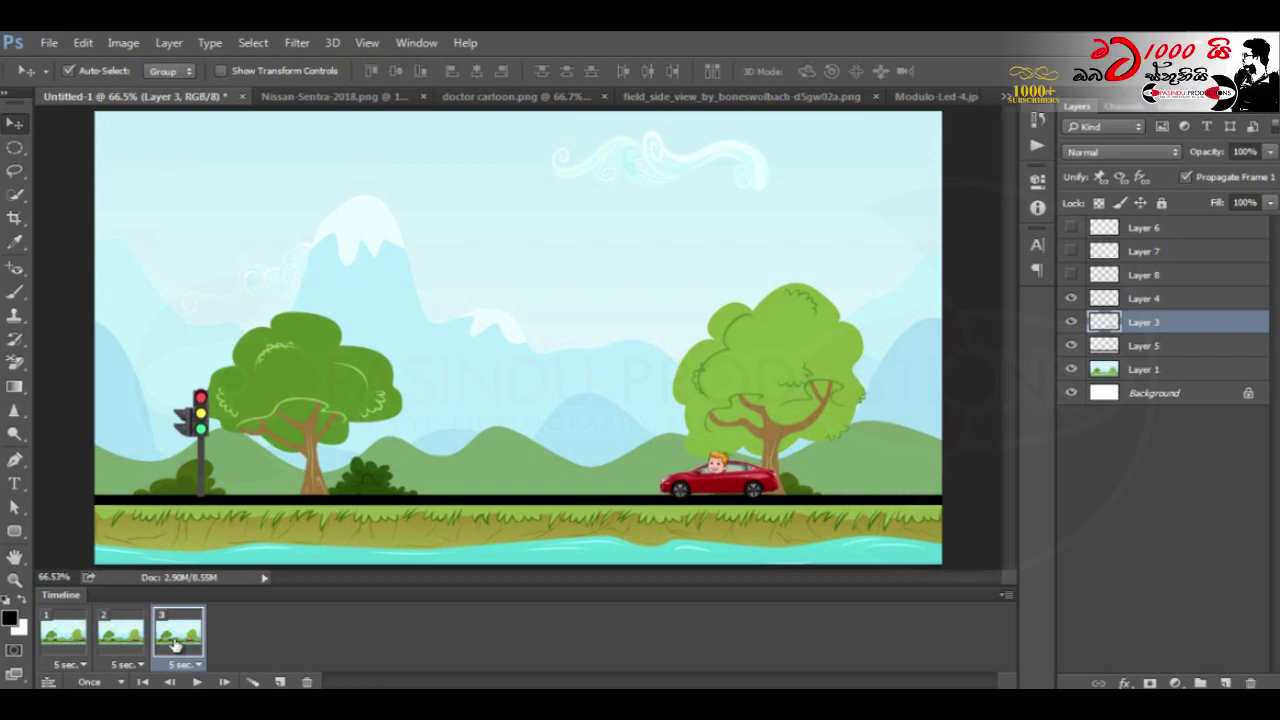
left_click(78, 645)
left_click(121, 645)
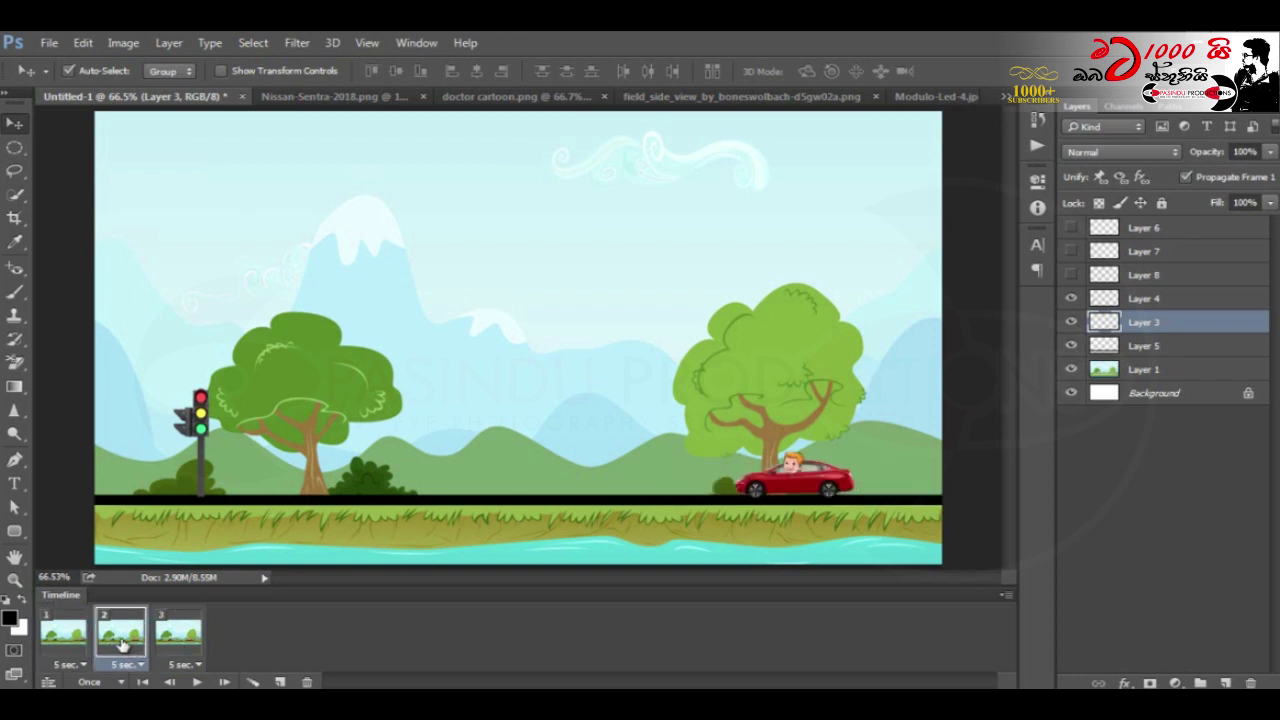
left_click(63, 645)
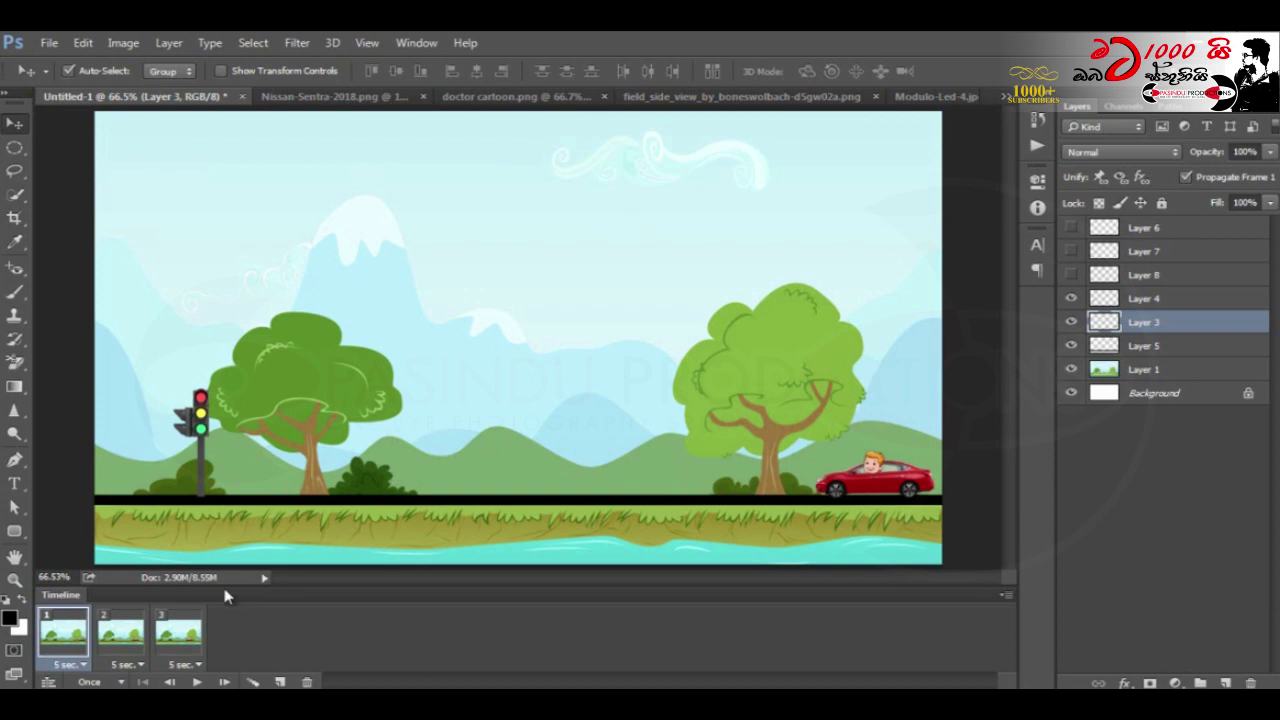
left_click(125, 637)
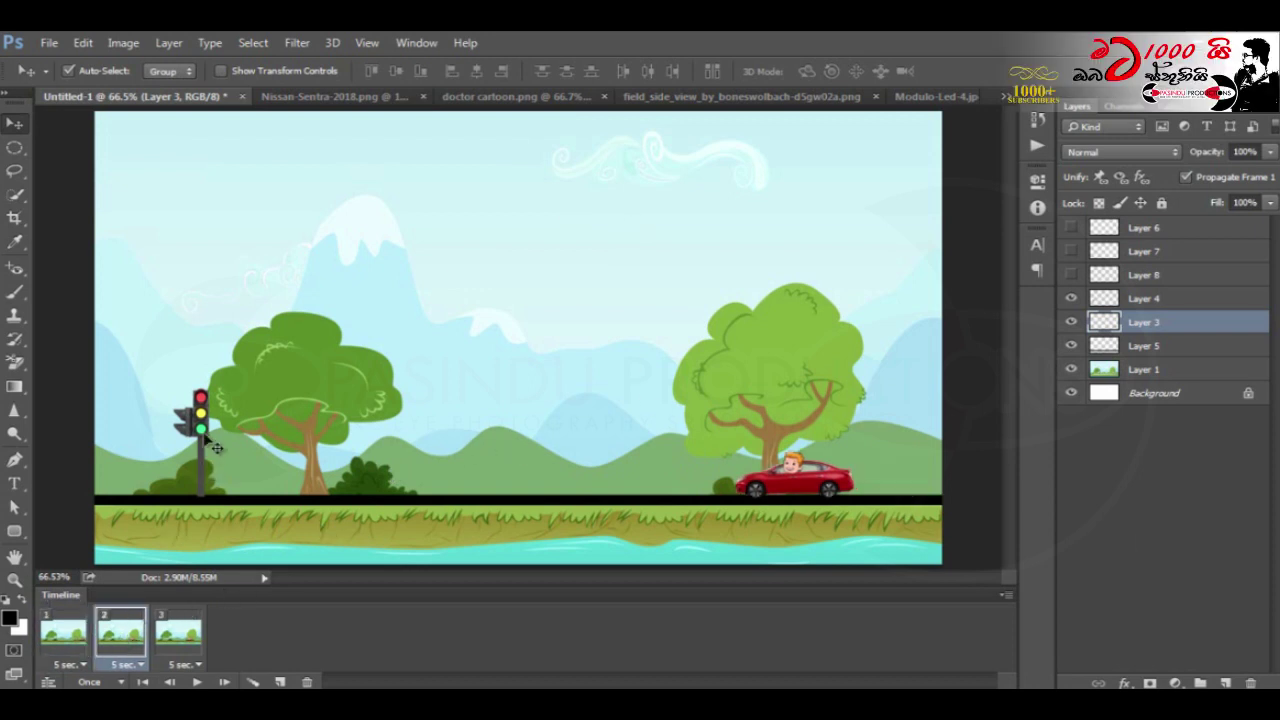
Step: Try moving the traffic light up into the sky, undo it, and compare frames 1 and 2
left_click(204, 430)
left_click_drag(213, 440, 505, 233)
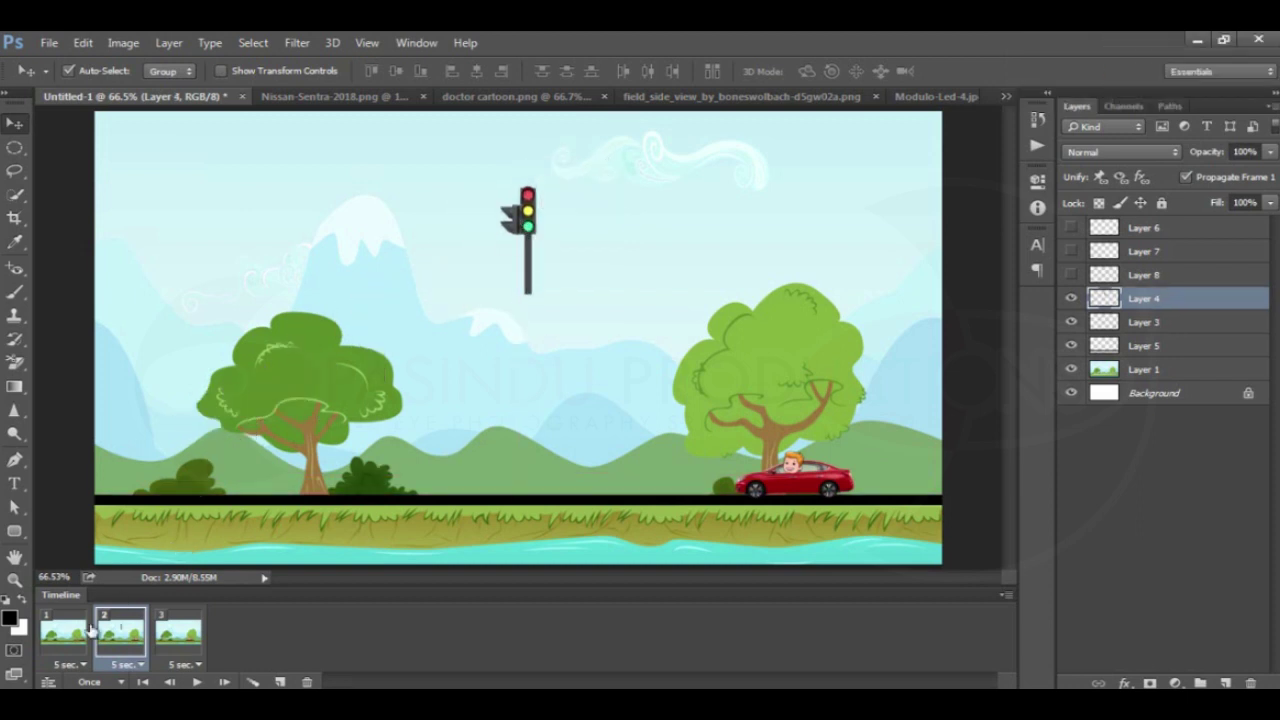
left_click(88, 638)
left_click(122, 638)
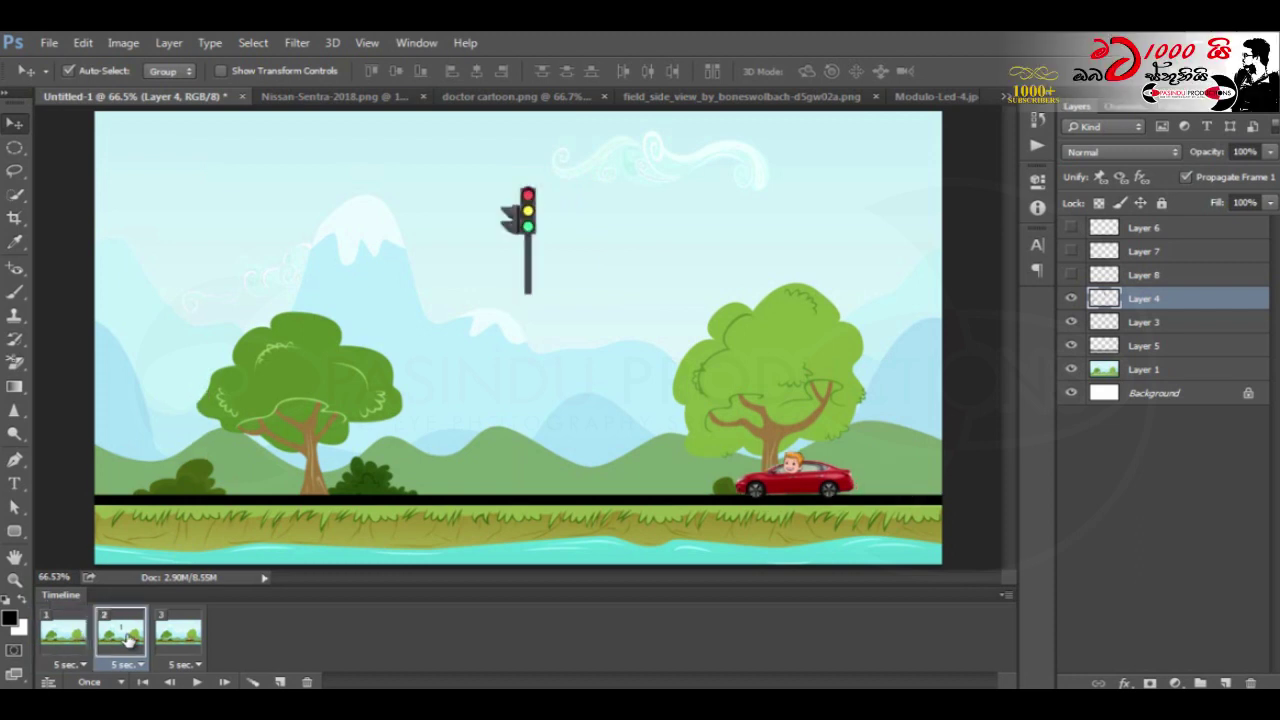
key("Right")
left_click(128, 640)
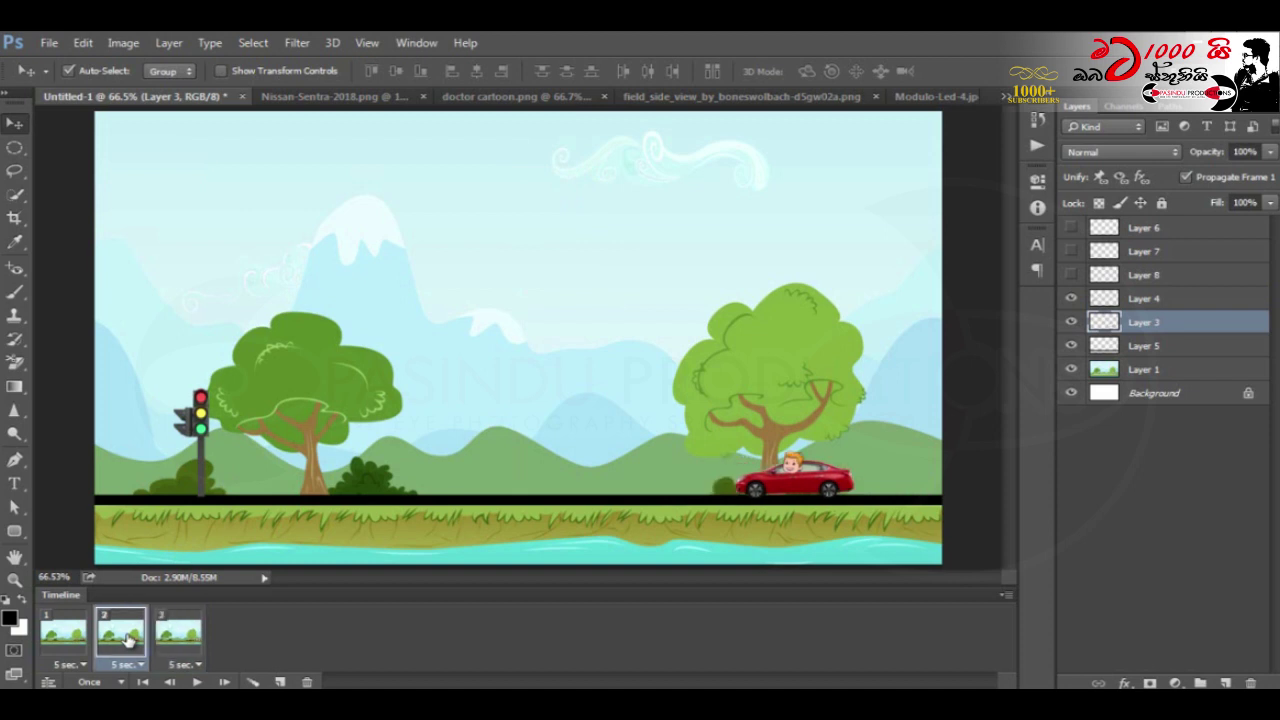
left_click(76, 638)
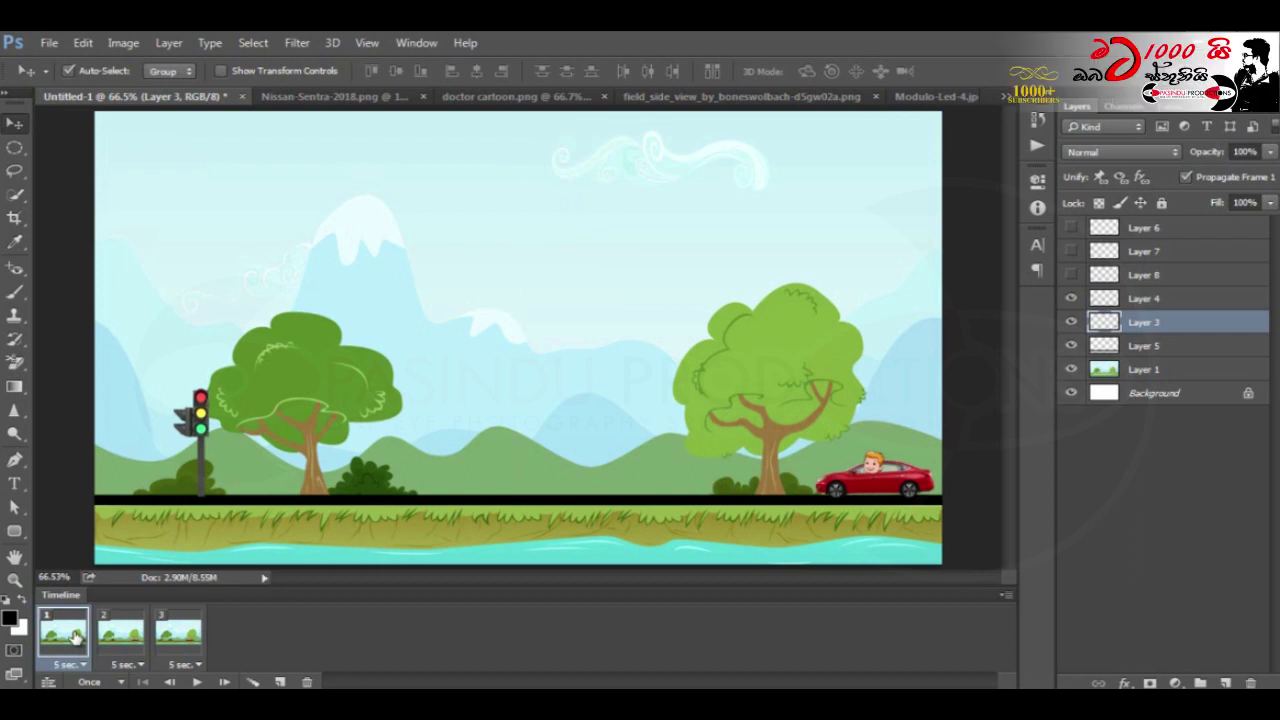
left_click(128, 640)
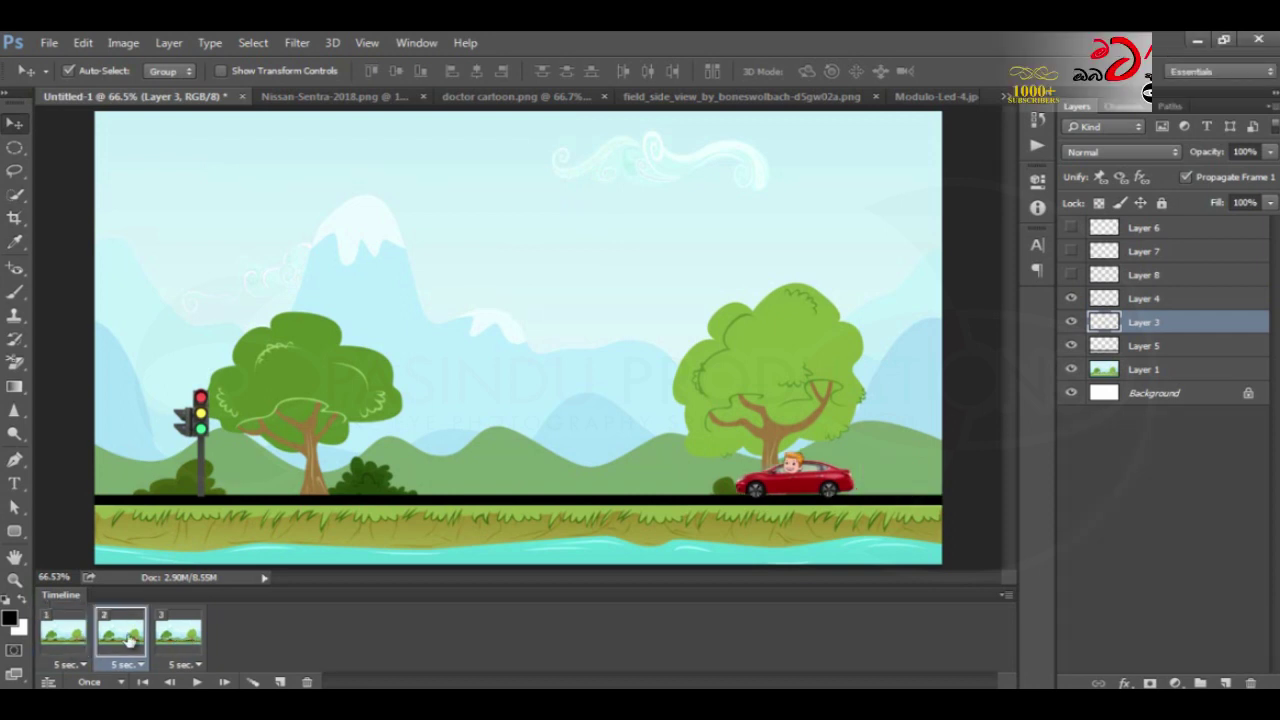
left_click(78, 640)
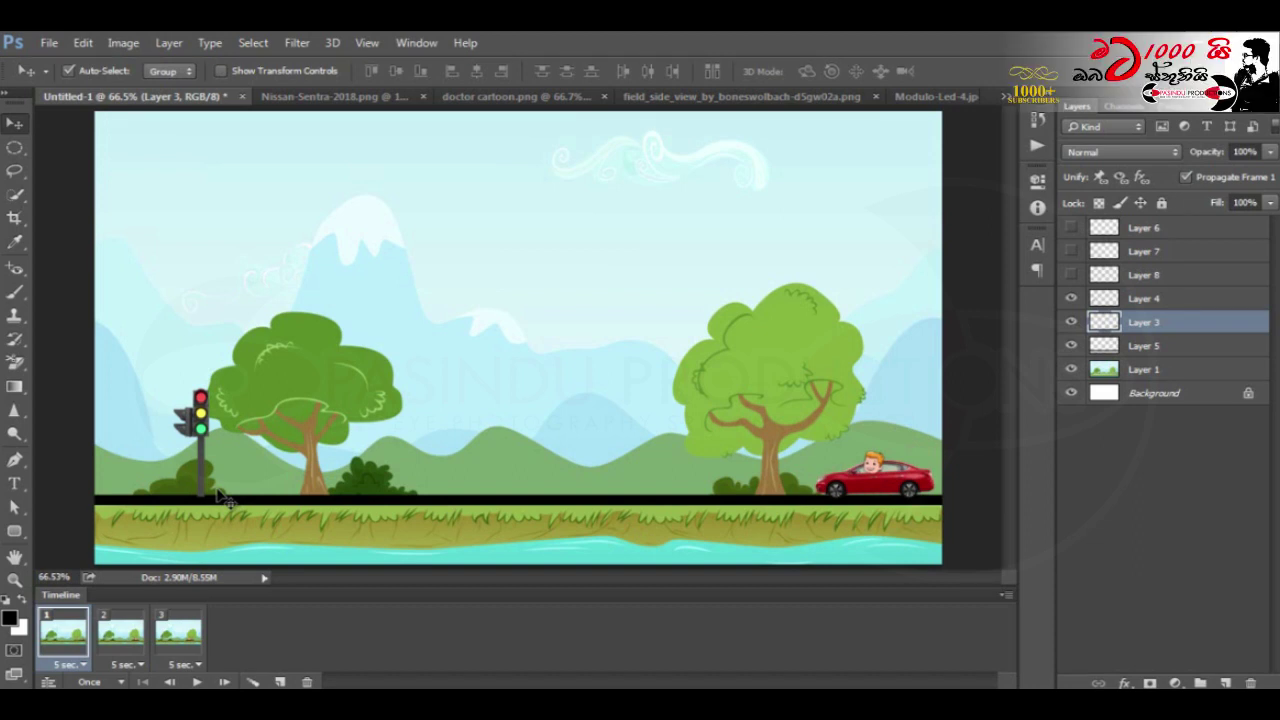
Step: Delete frames 2 and 3 and nudge the car slightly right in frame 1
left_click(122, 646)
left_click(178, 640, "shift")
left_click_drag(178, 640, 310, 680)
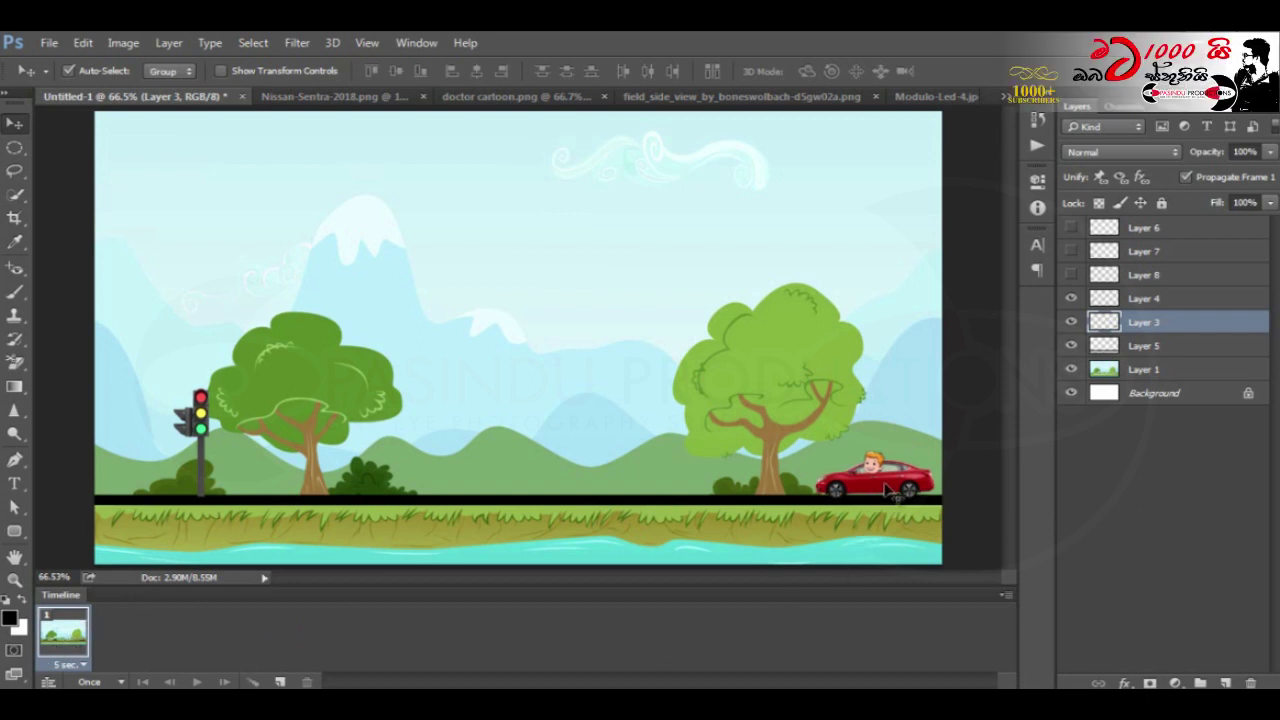
key("shift+Right")
key("shift+Right")
key("shift+Right")
key("shift+Right")
key("shift+Right")
key("shift+Right")
key("shift+Right")
key("shift+Right")
key("shift+Right")
key("shift+Right")
key("shift+Right")
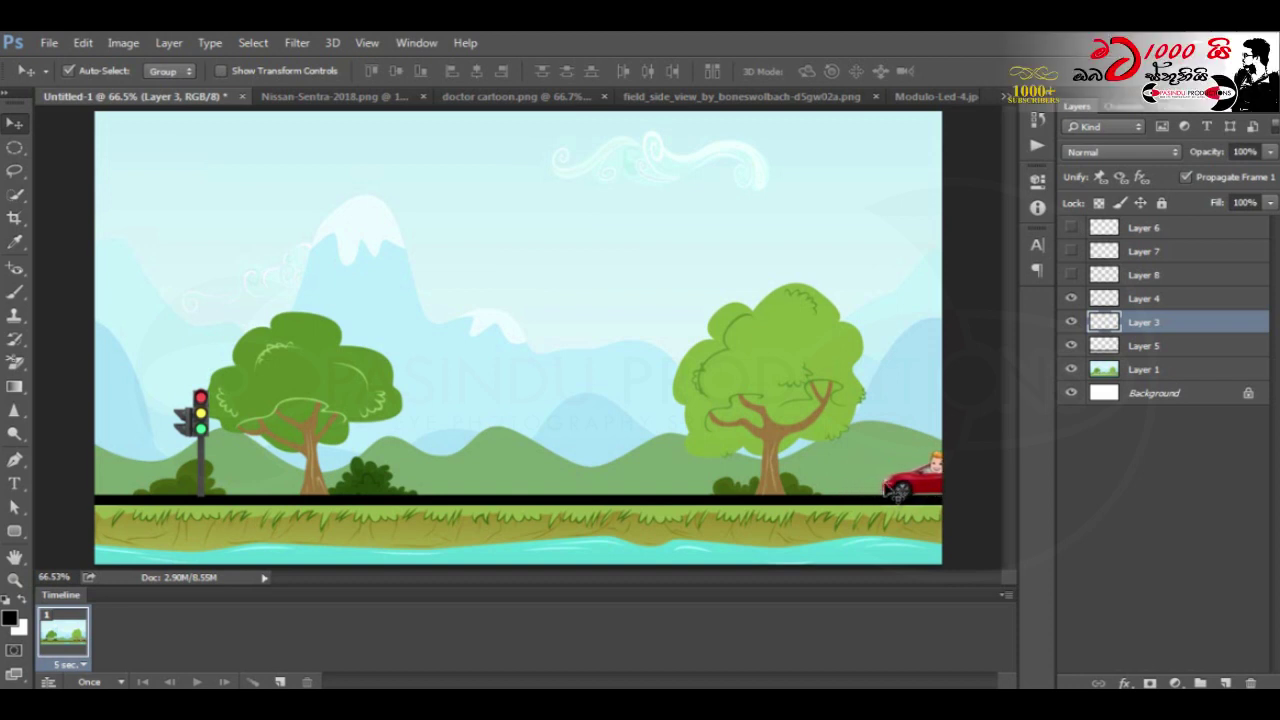
Step: Add frame 2 with the car dragged beside the traffic light, then select both frames
left_click(280, 681)
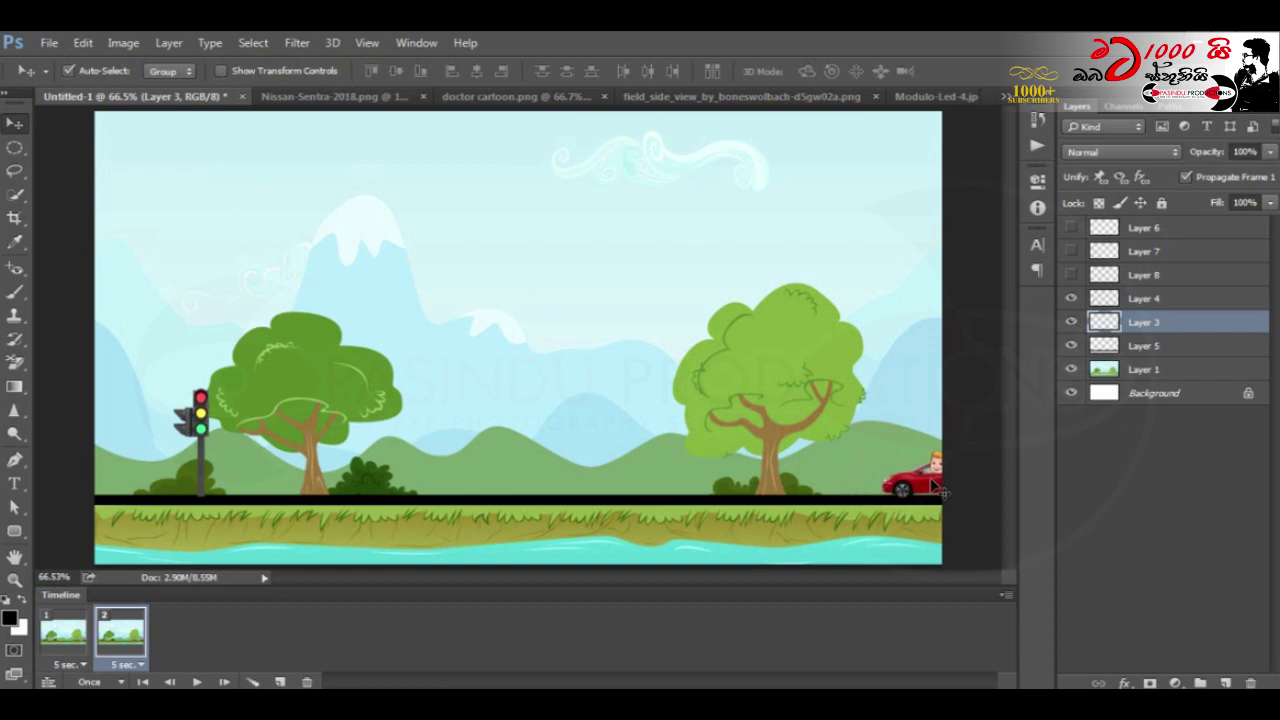
mouse_move(938, 487)
left_mouse_down()
mouse_move(410, 492)
mouse_move(282, 508)
left_mouse_up()
left_click_drag(283, 508, 288, 512)
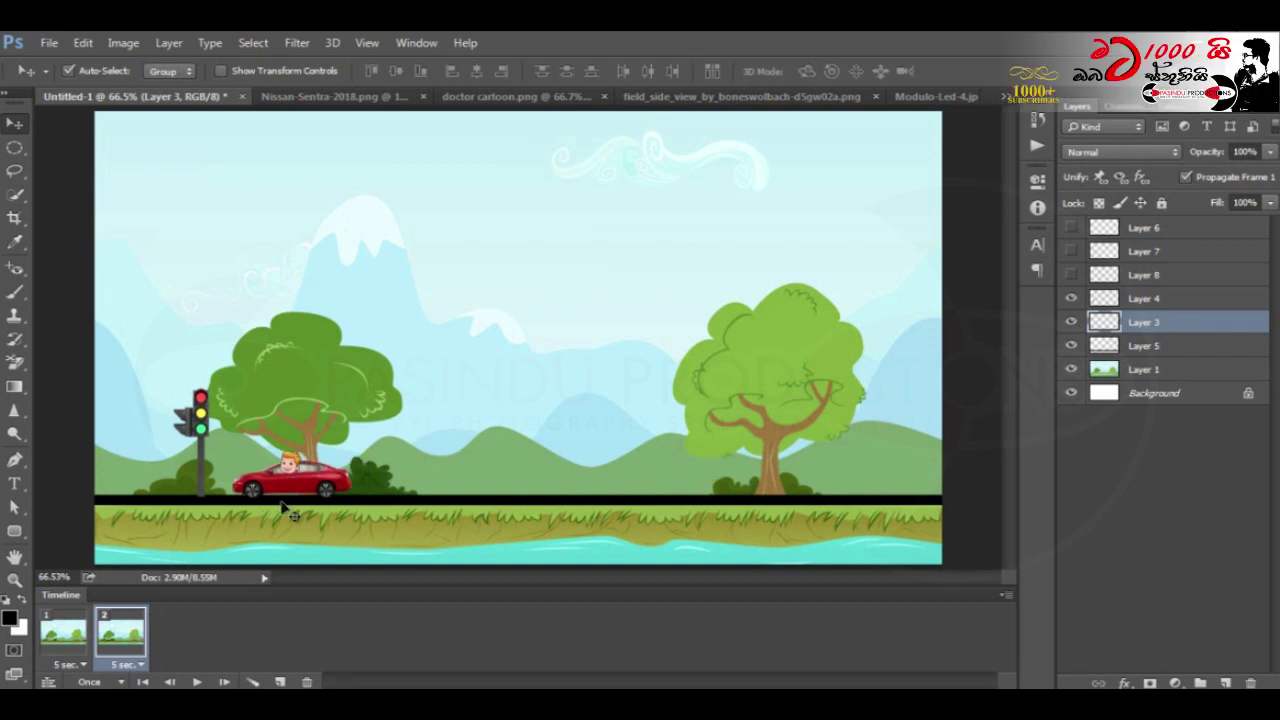
left_click(65, 636)
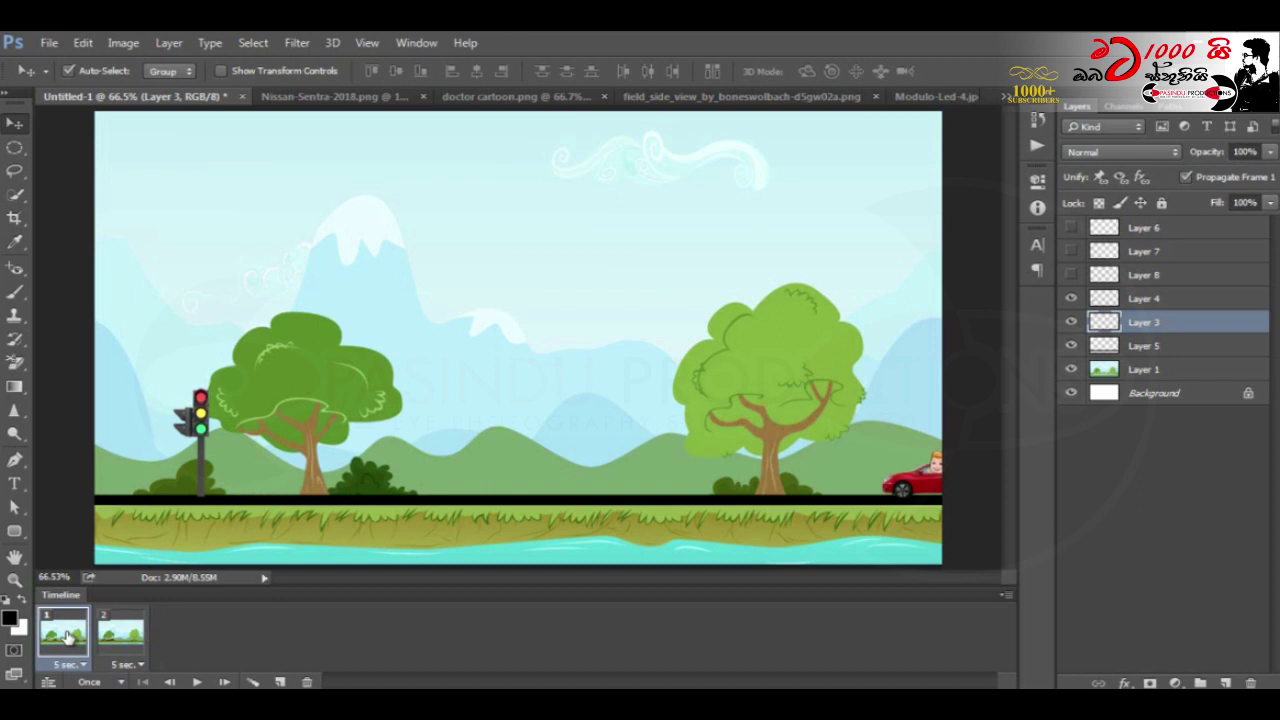
left_click(128, 649)
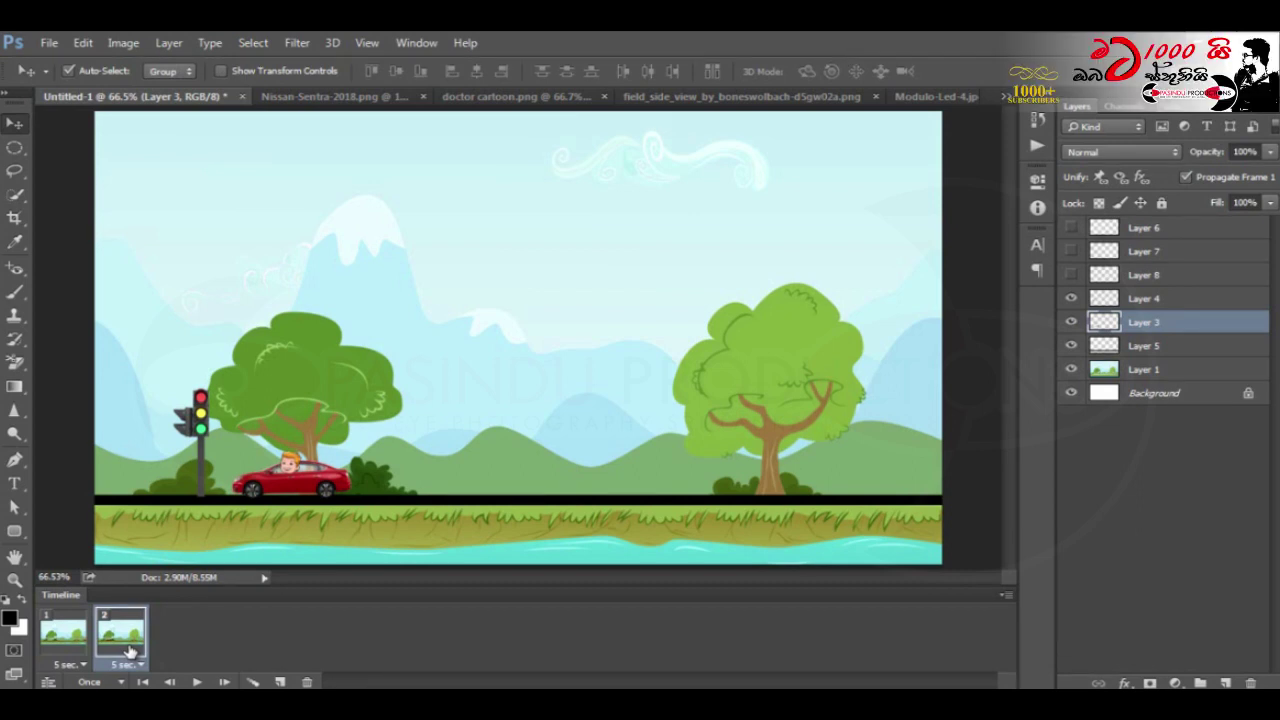
left_click(68, 646, "shift")
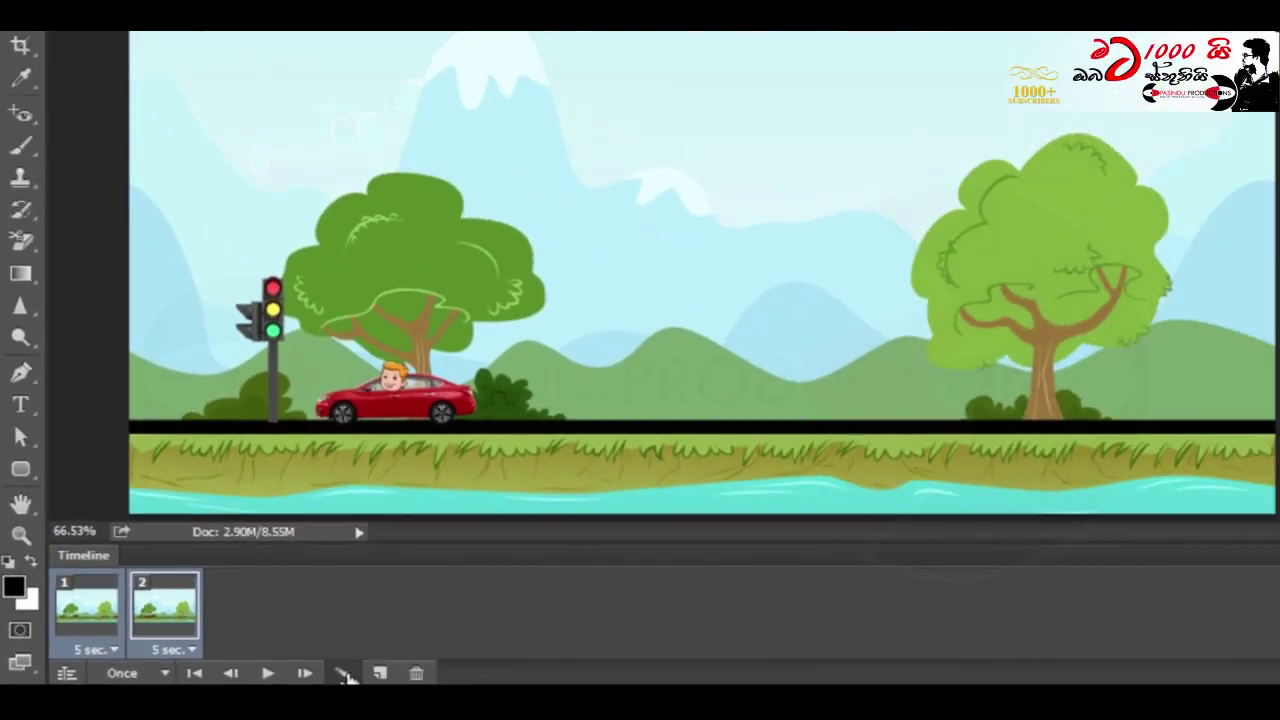
Step: Tween the two frames, adding 15 in-between frames
left_click(256, 683)
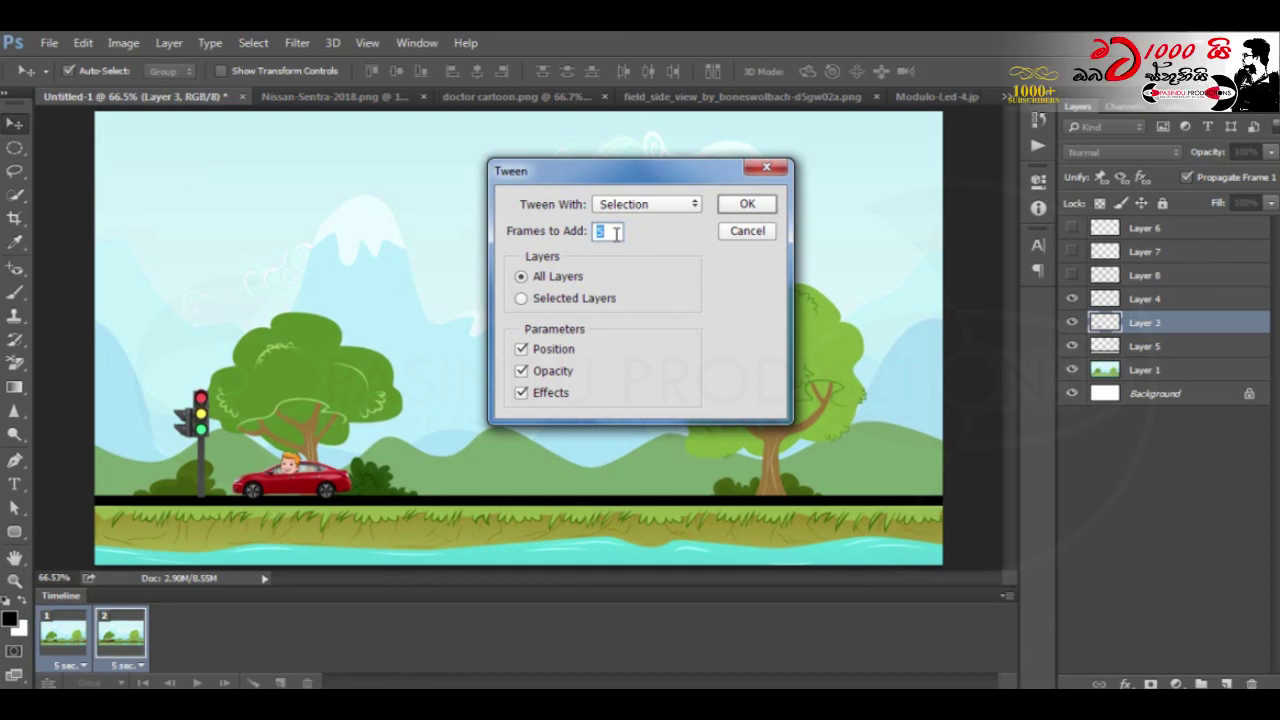
type("15")
left_click(749, 204)
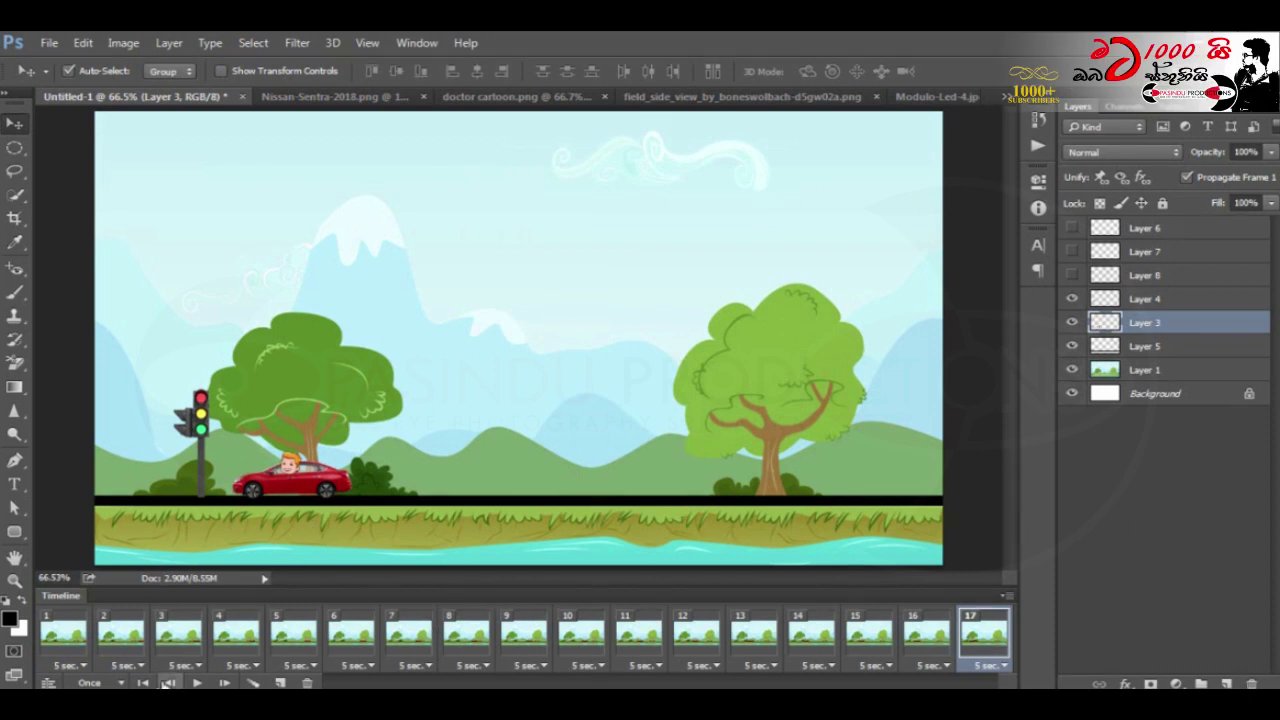
left_click(70, 640)
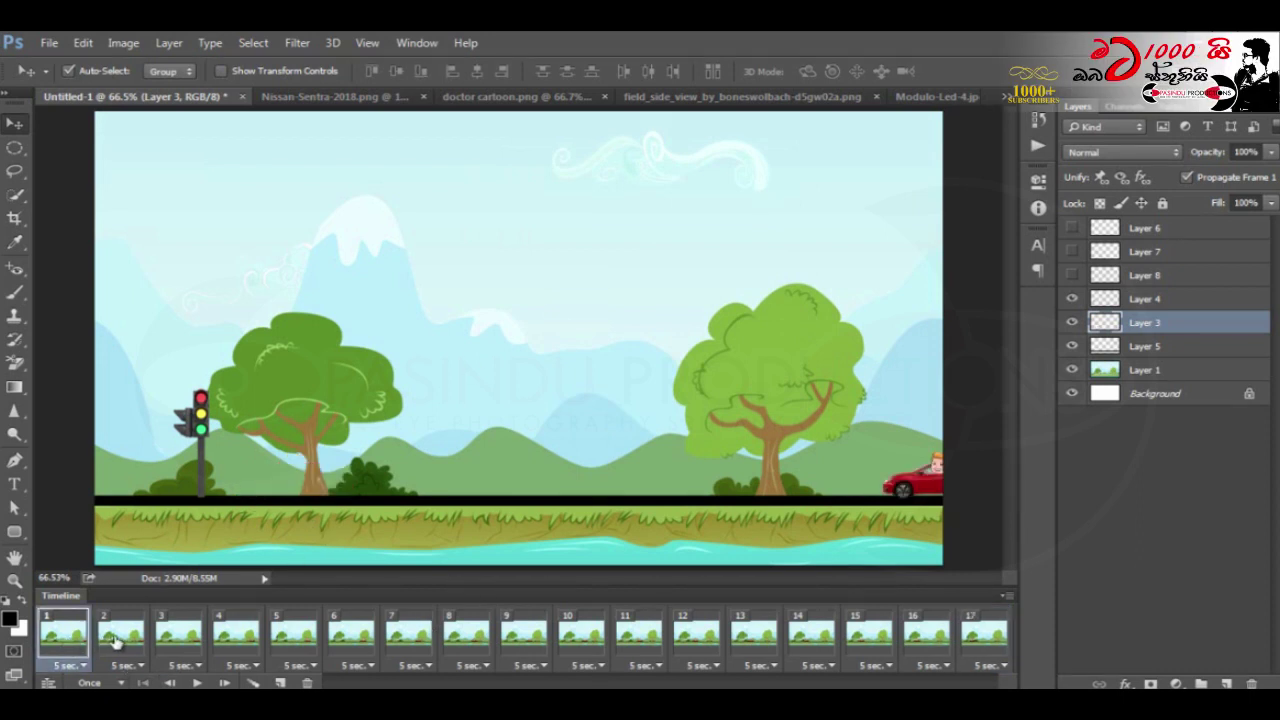
Step: Step through the tweened frames to check the car's progress toward the light
left_click(118, 640)
left_click(177, 645)
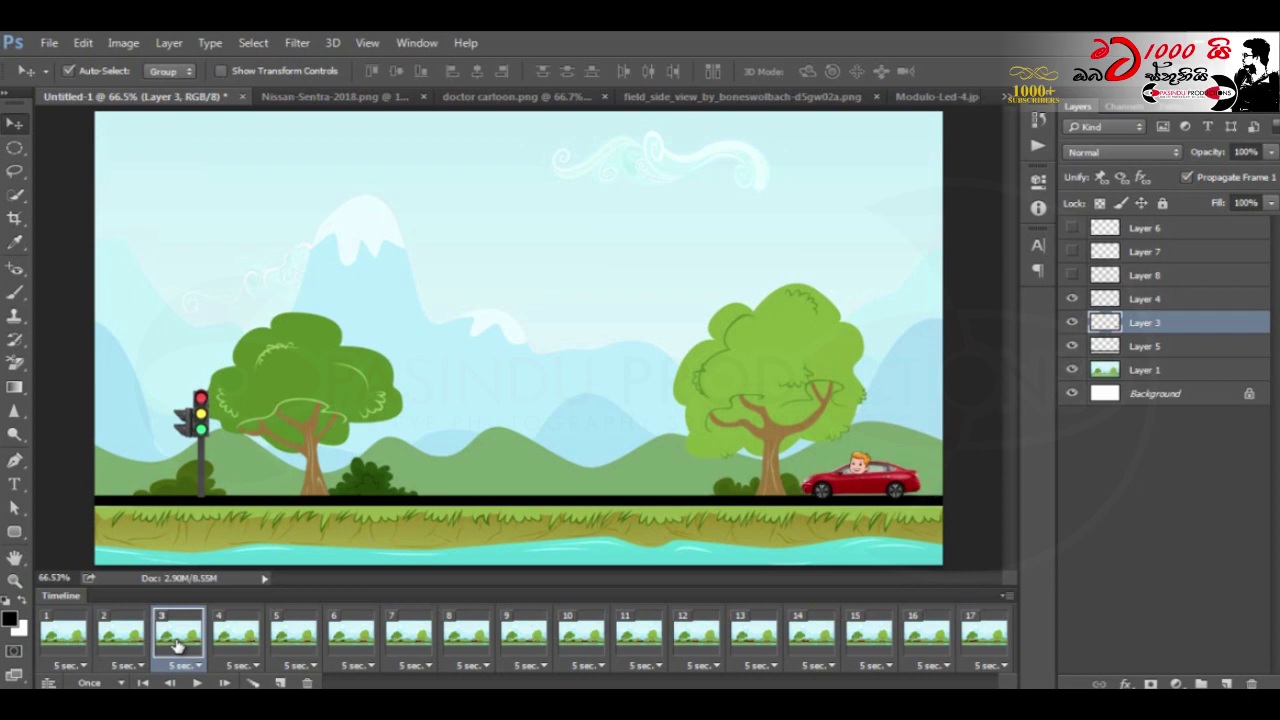
left_click(230, 648)
left_click(287, 645)
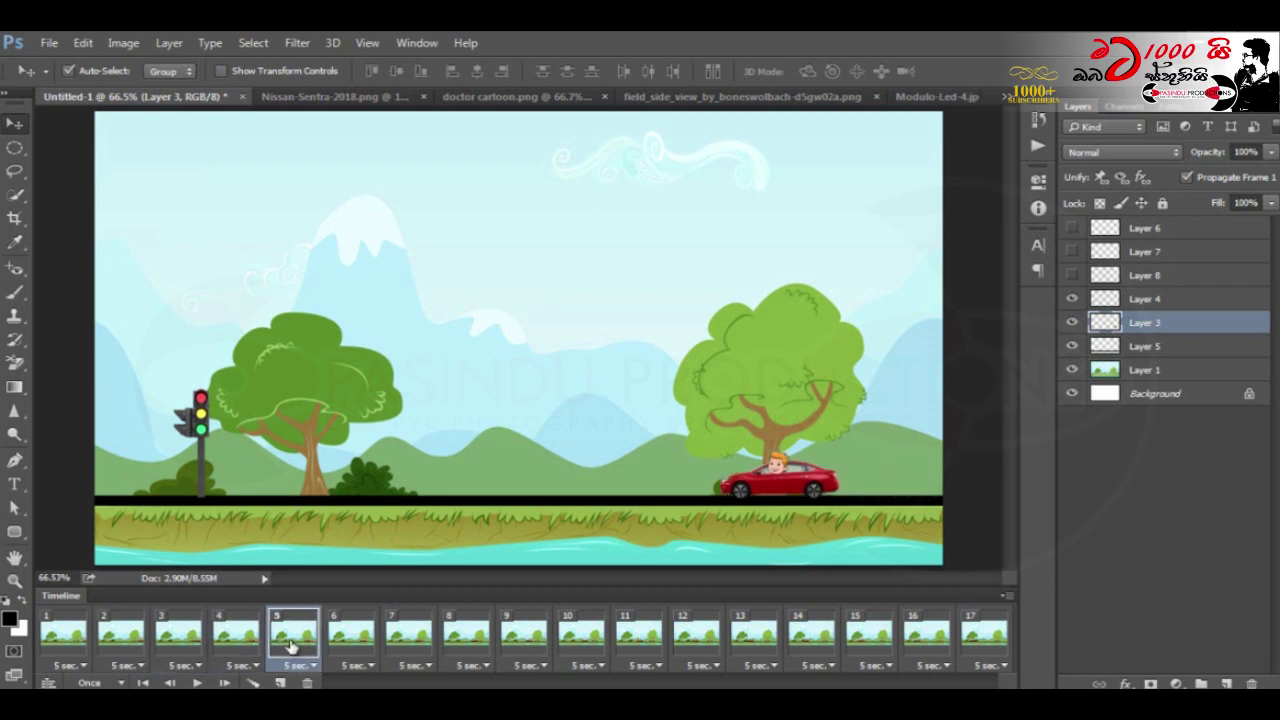
left_click(360, 642)
left_click(412, 643)
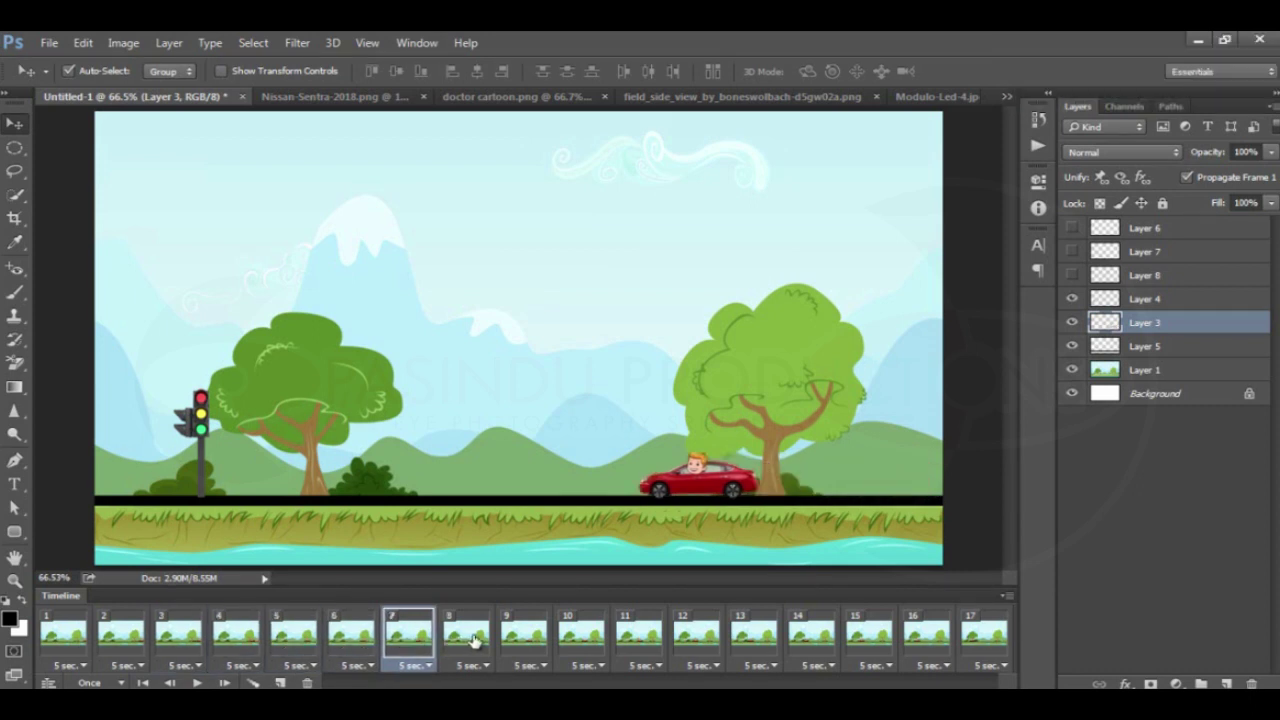
left_click(476, 642)
left_click(524, 643)
left_click(597, 642)
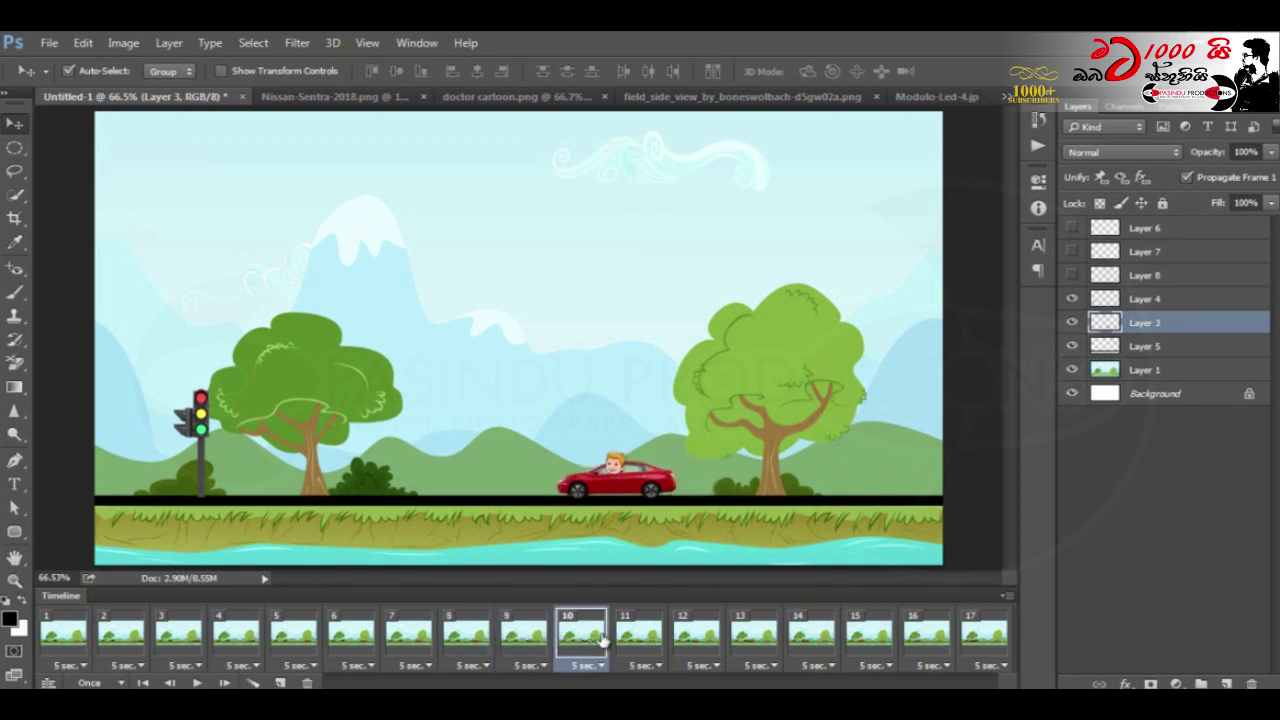
left_click(633, 641)
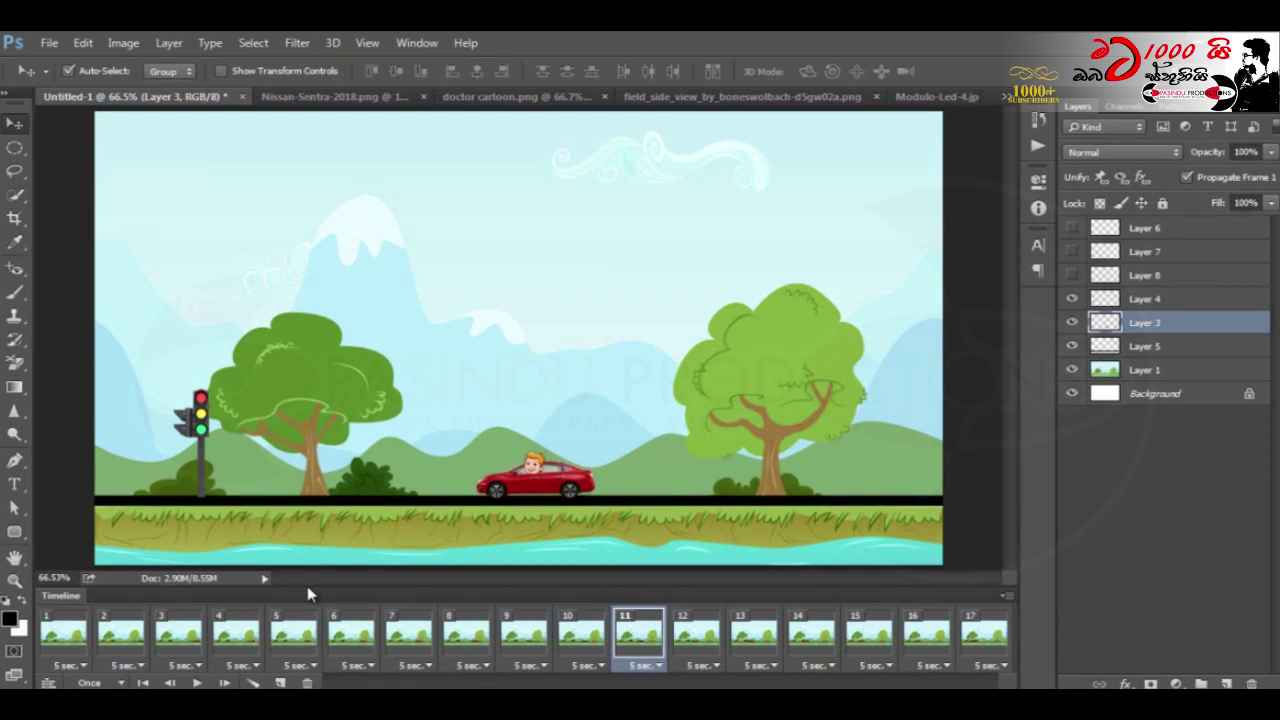
left_click(66, 644)
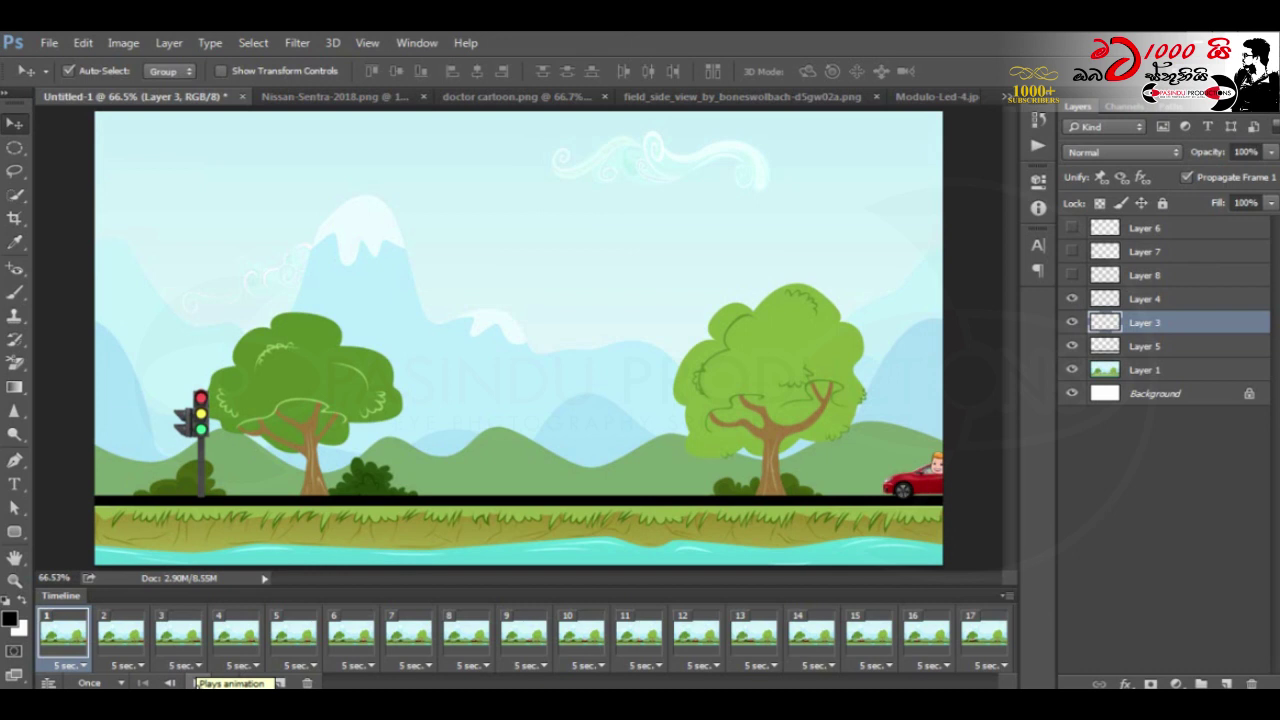
left_click(196, 683)
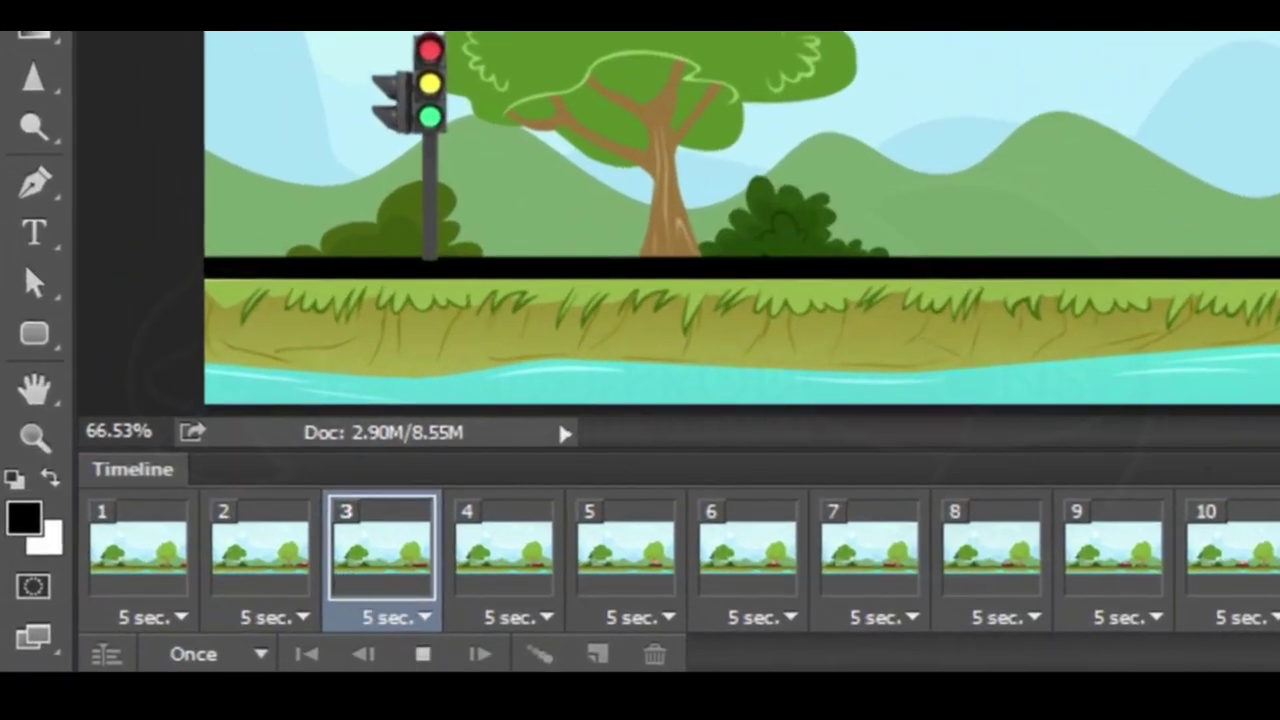
left_click(424, 656)
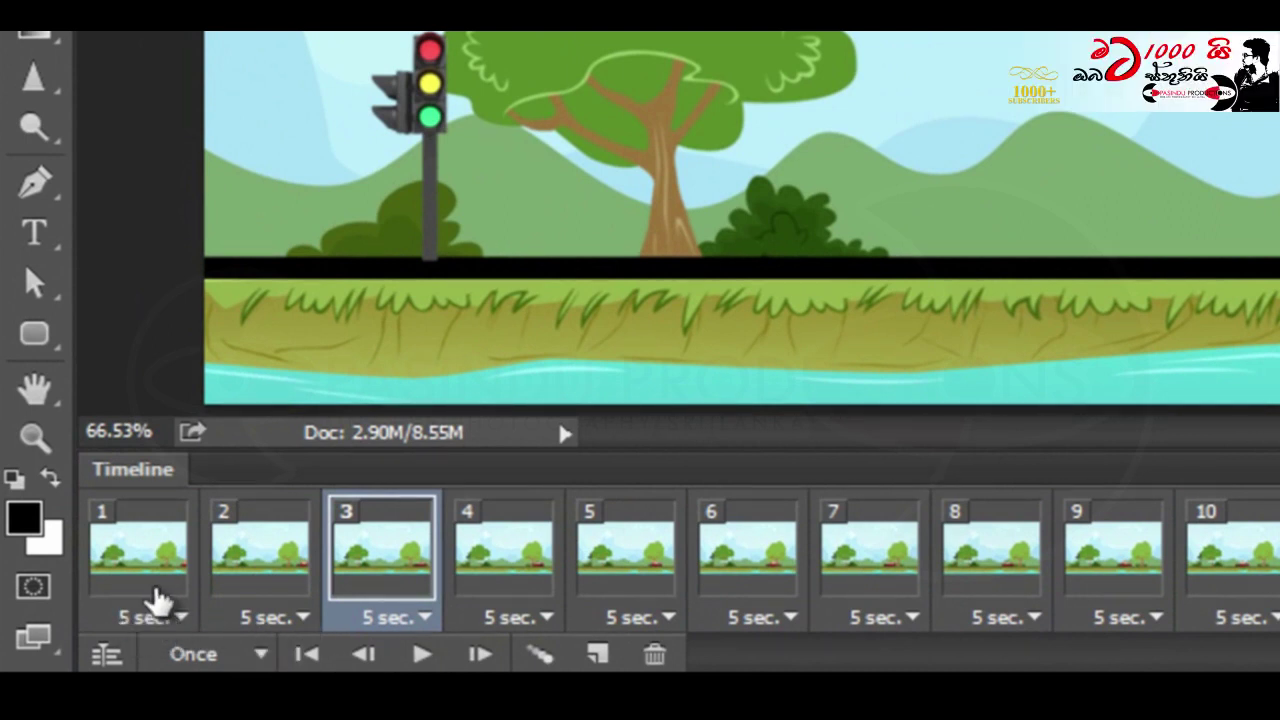
left_click(157, 600)
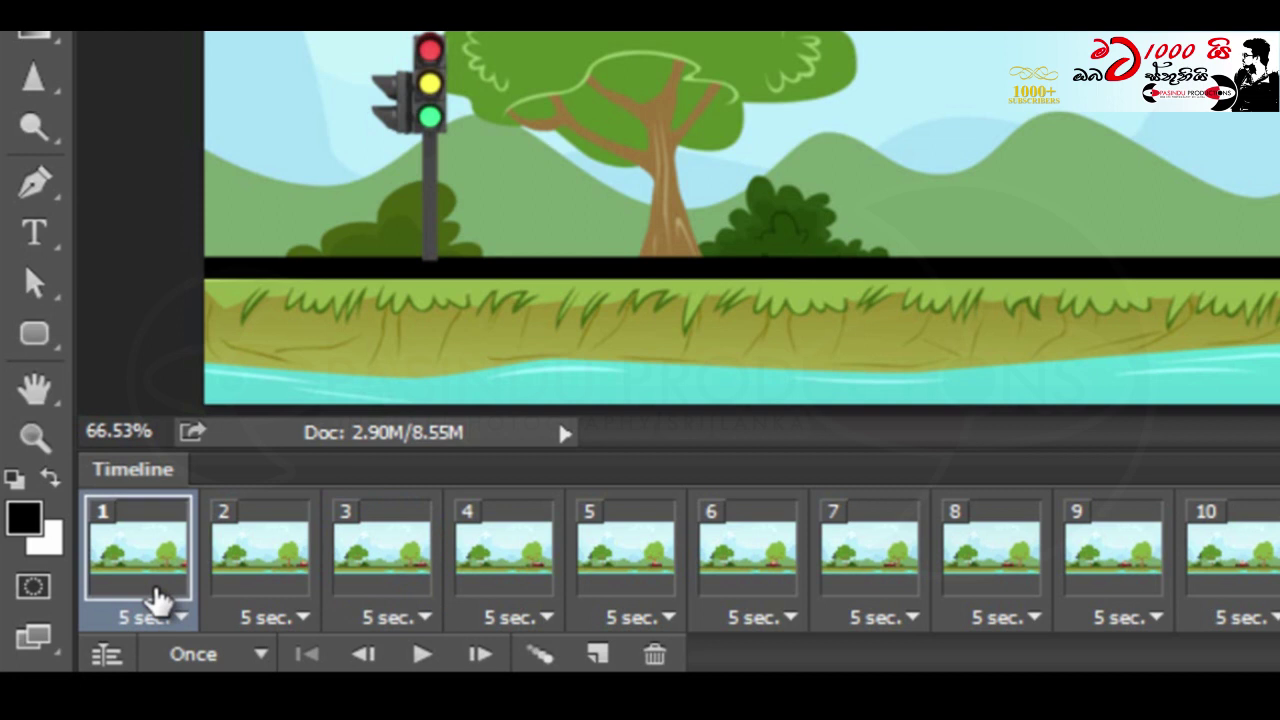
left_click(287, 591)
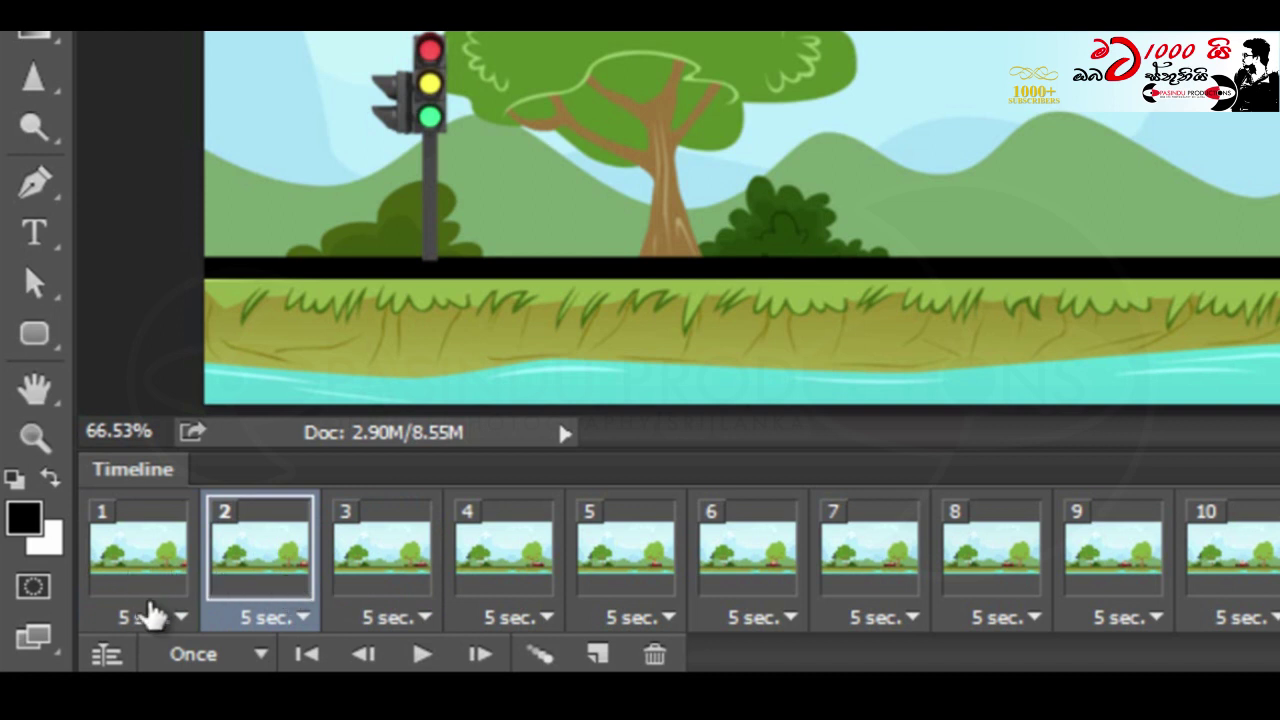
left_click(181, 618)
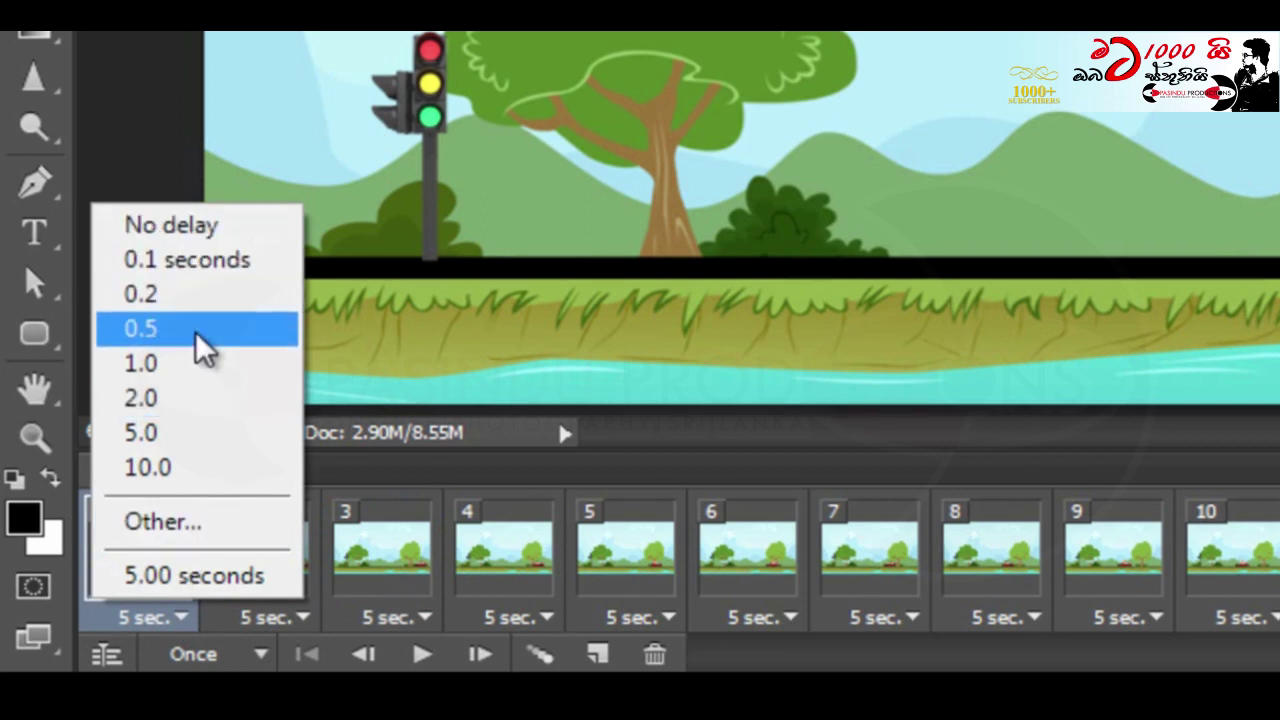
left_click(370, 606)
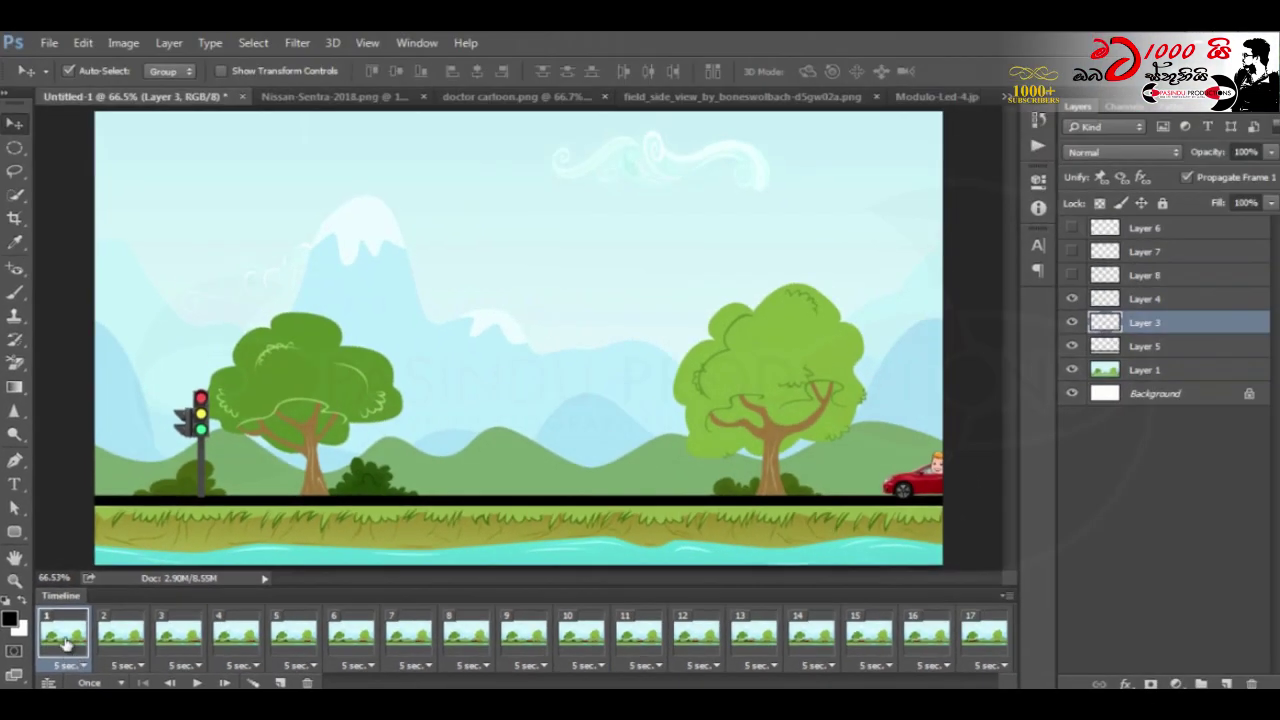
Step: Select all 17 frames, set their delay to 0.2 seconds, and play the animation
left_click(993, 643, "shift")
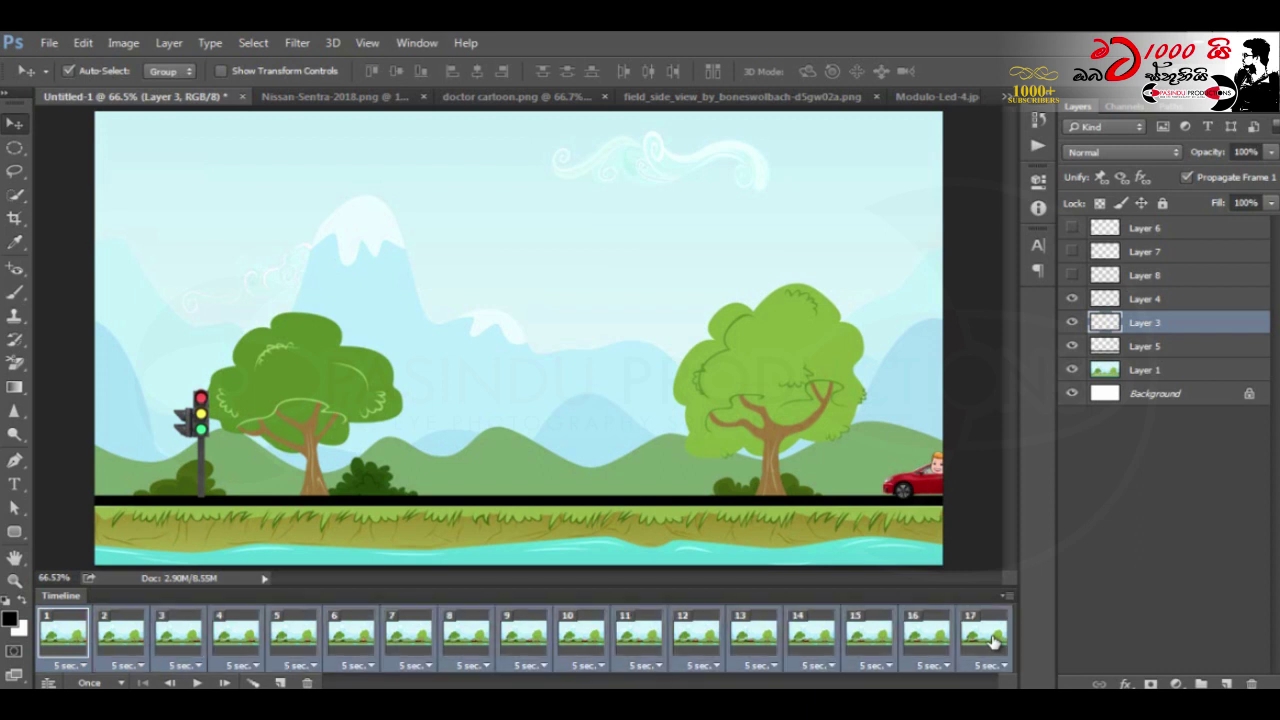
left_click(81, 667)
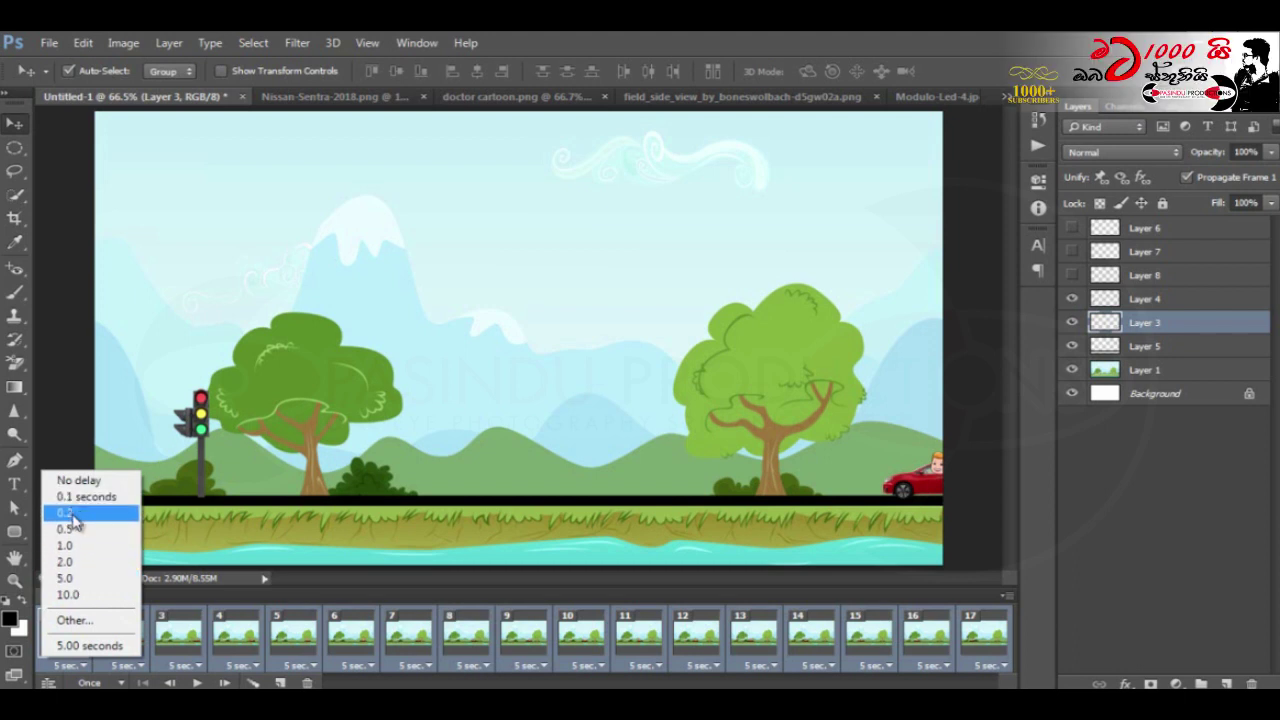
left_click(73, 513)
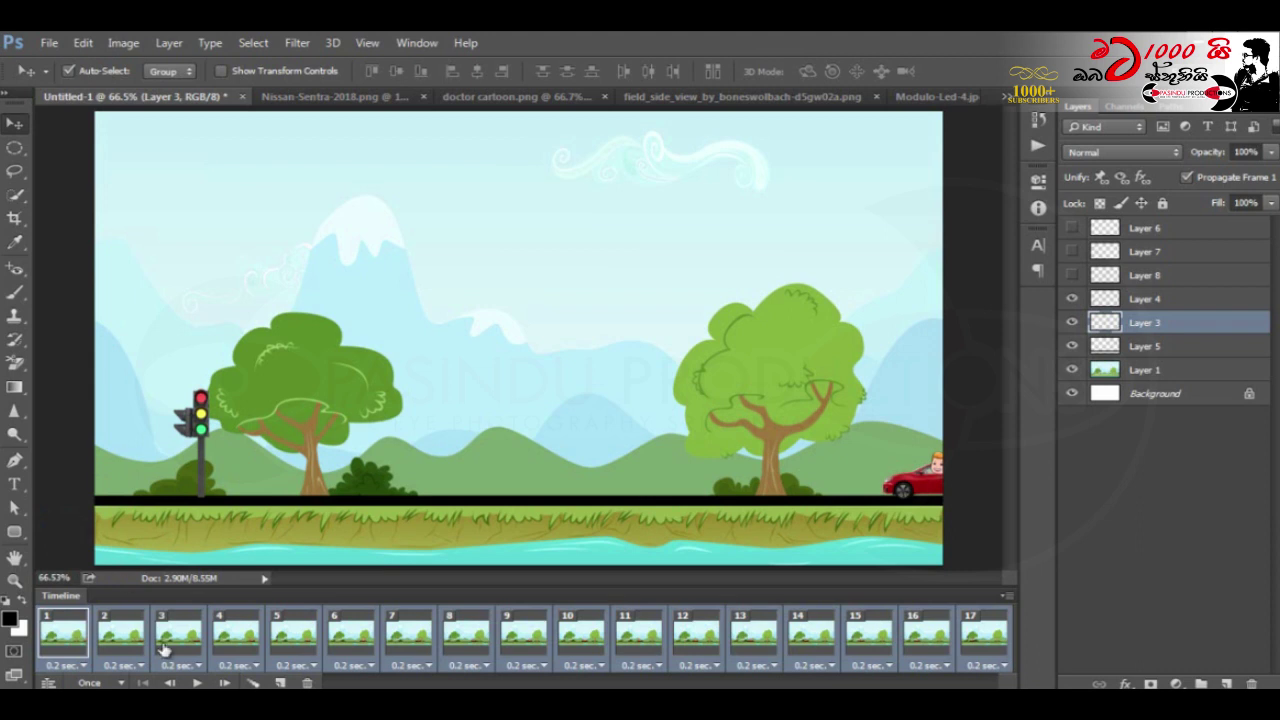
left_click(197, 683)
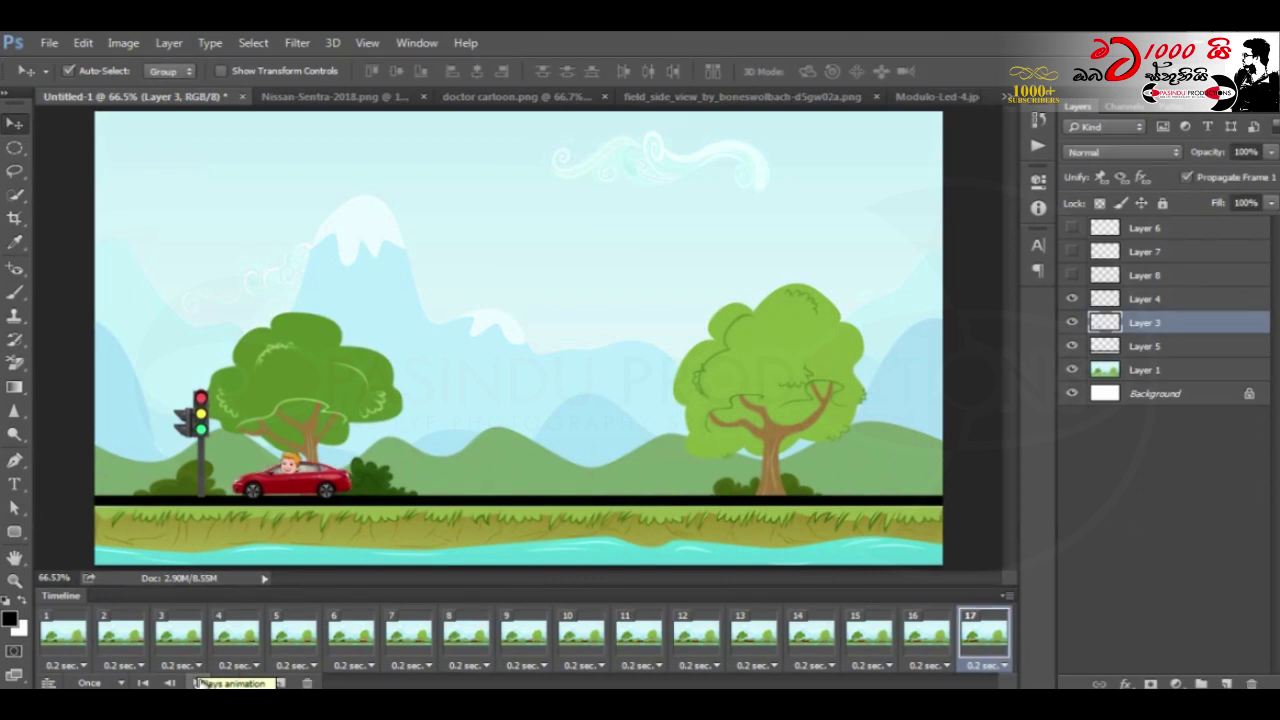
left_click(198, 683)
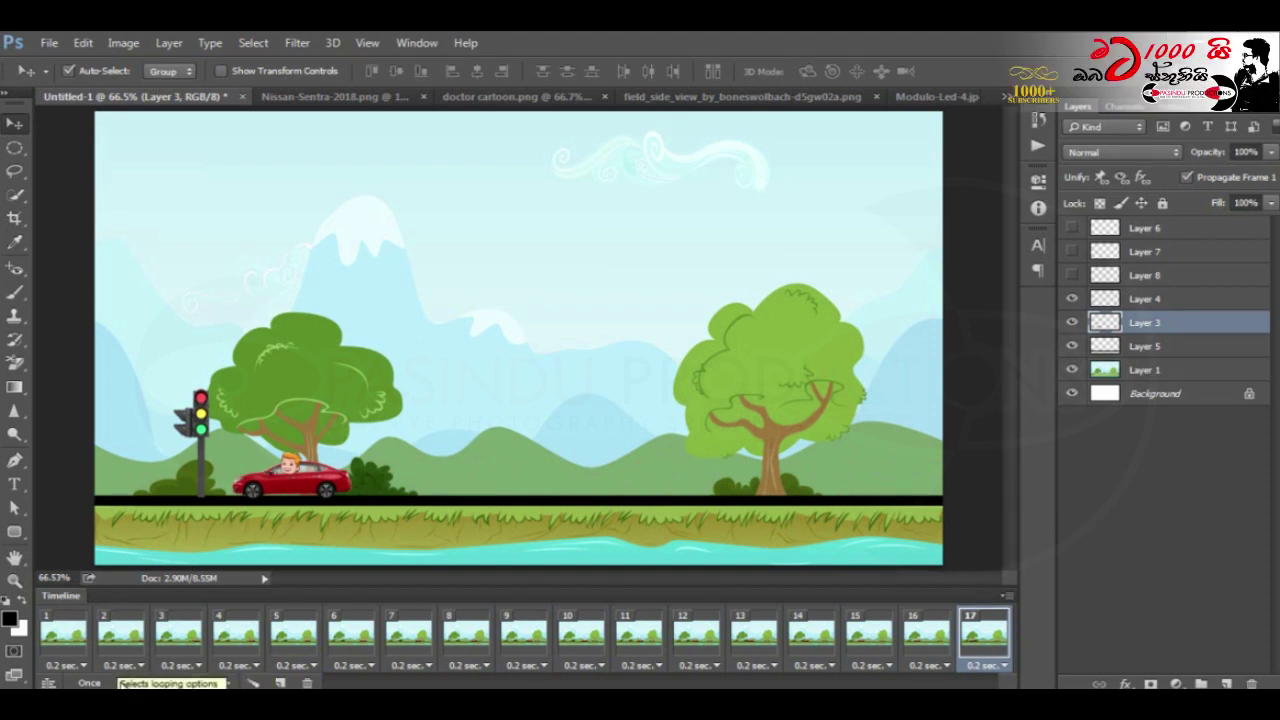
Step: Set looping to Forever, then play and stop the animation
left_click(117, 680)
left_click(110, 640)
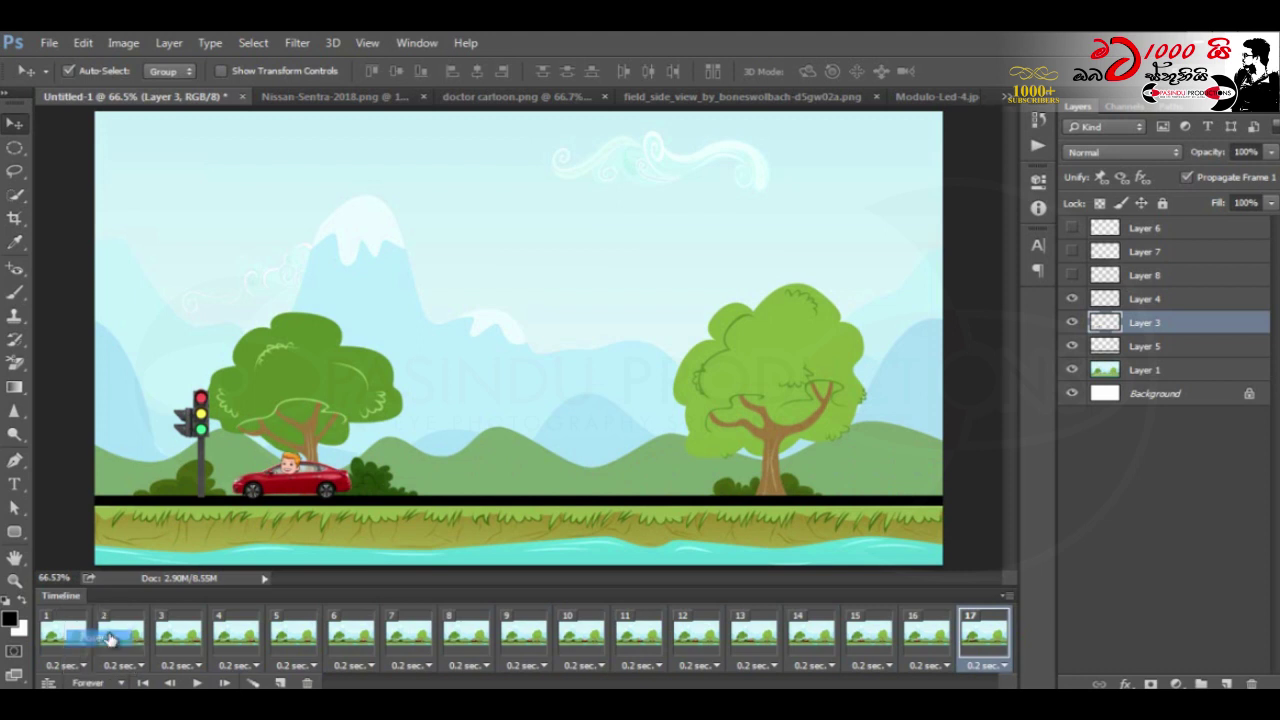
left_click(197, 682)
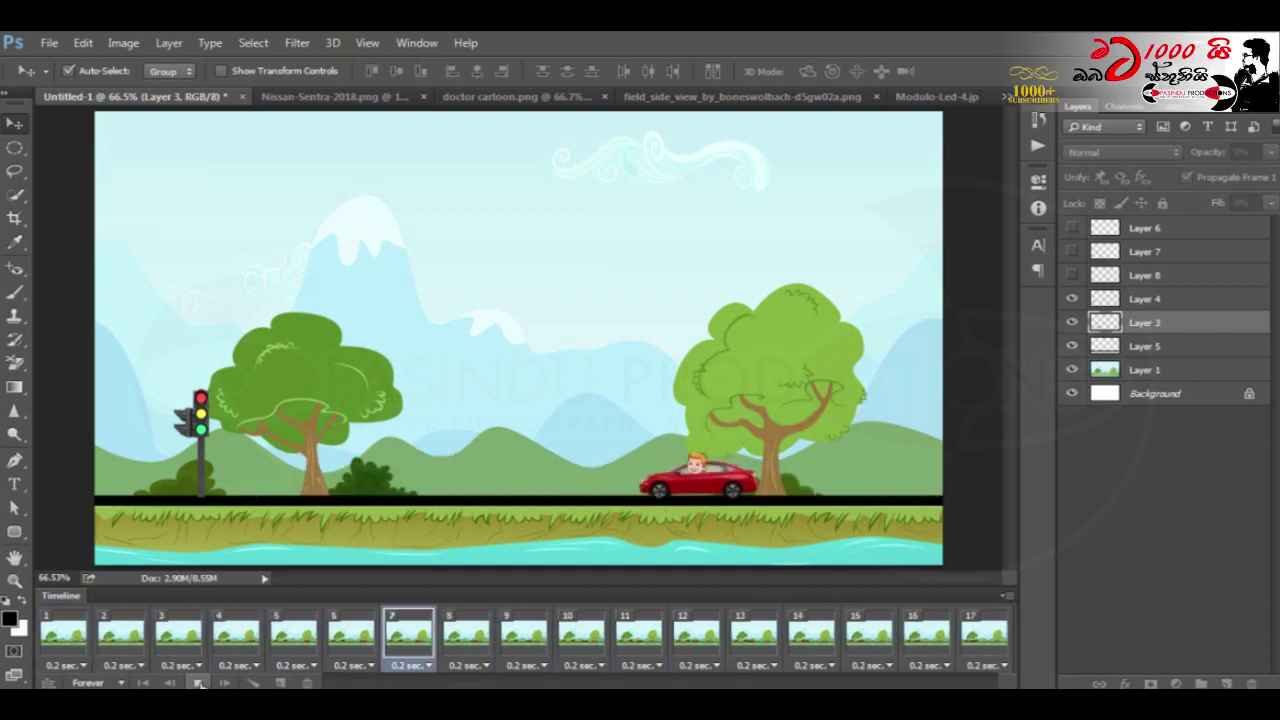
left_click(198, 683)
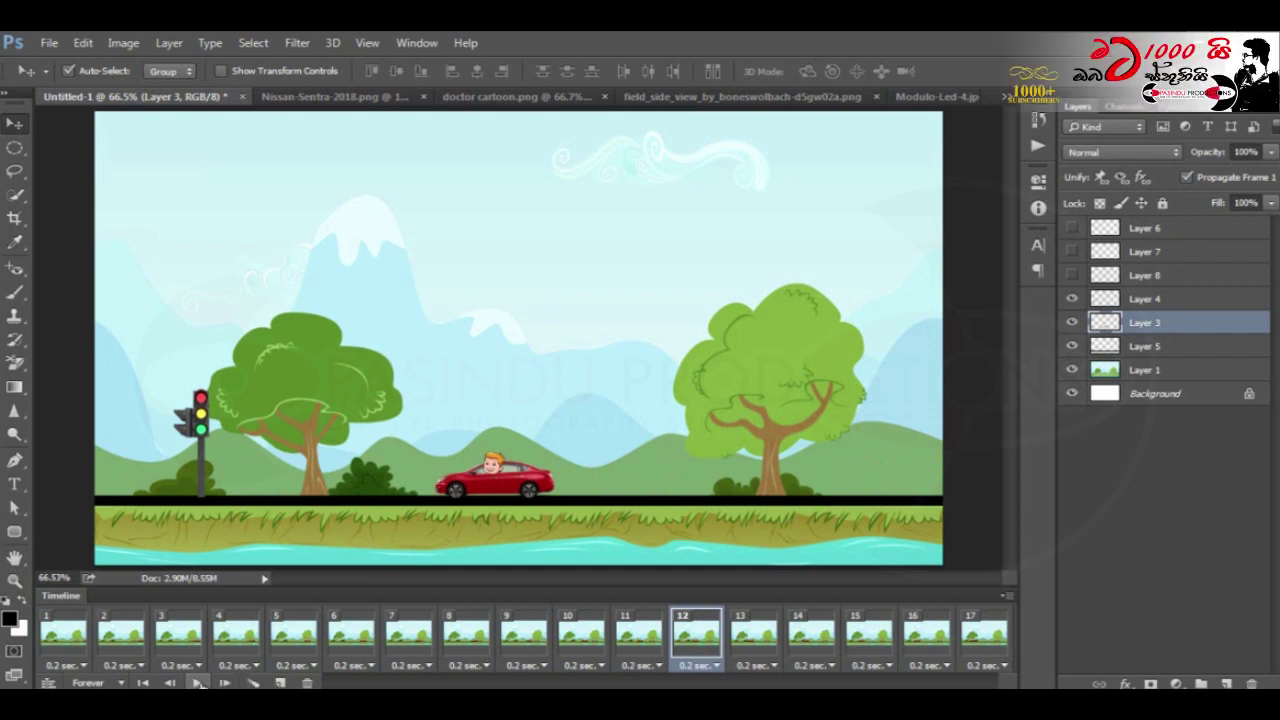
Step: Step forward to frame 15, where the car nearly reaches the traffic light
left_click(752, 650)
left_click(802, 648)
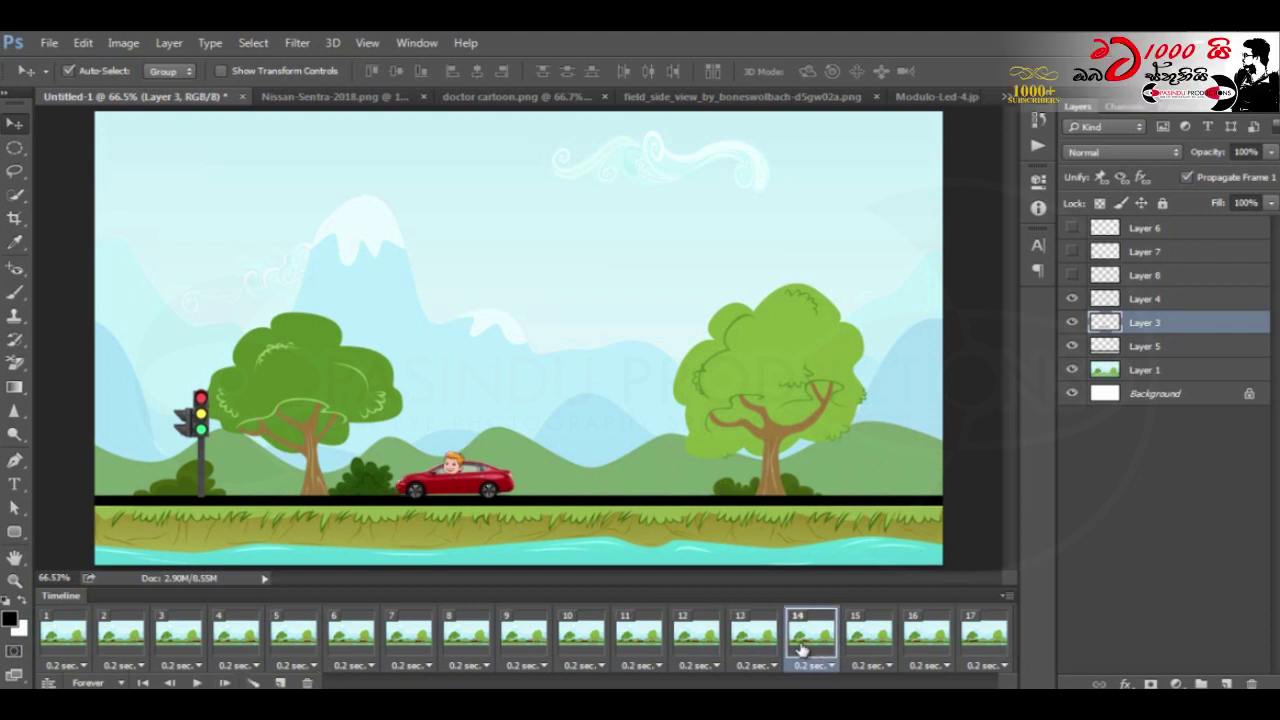
left_click(870, 645)
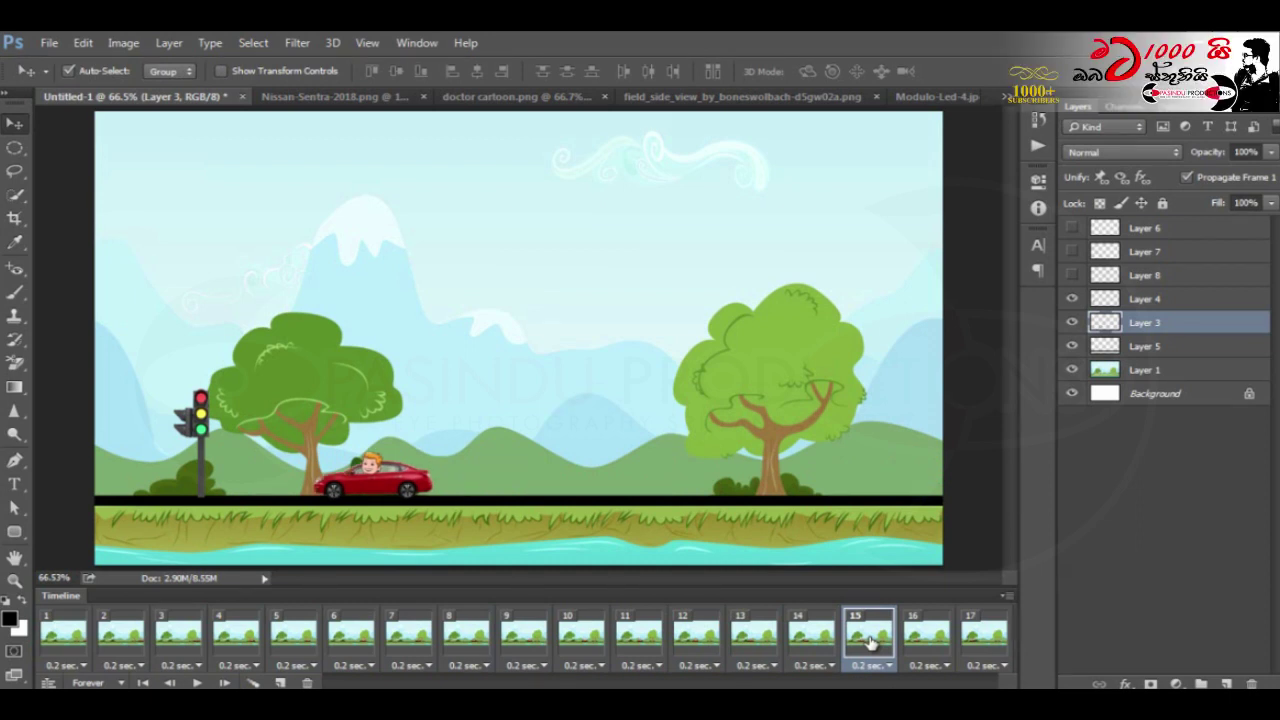
Step: Hide Layer 8, compare frames 15–17, and show Layer 6 in frame 17 with the car at the light
left_click(1072, 275)
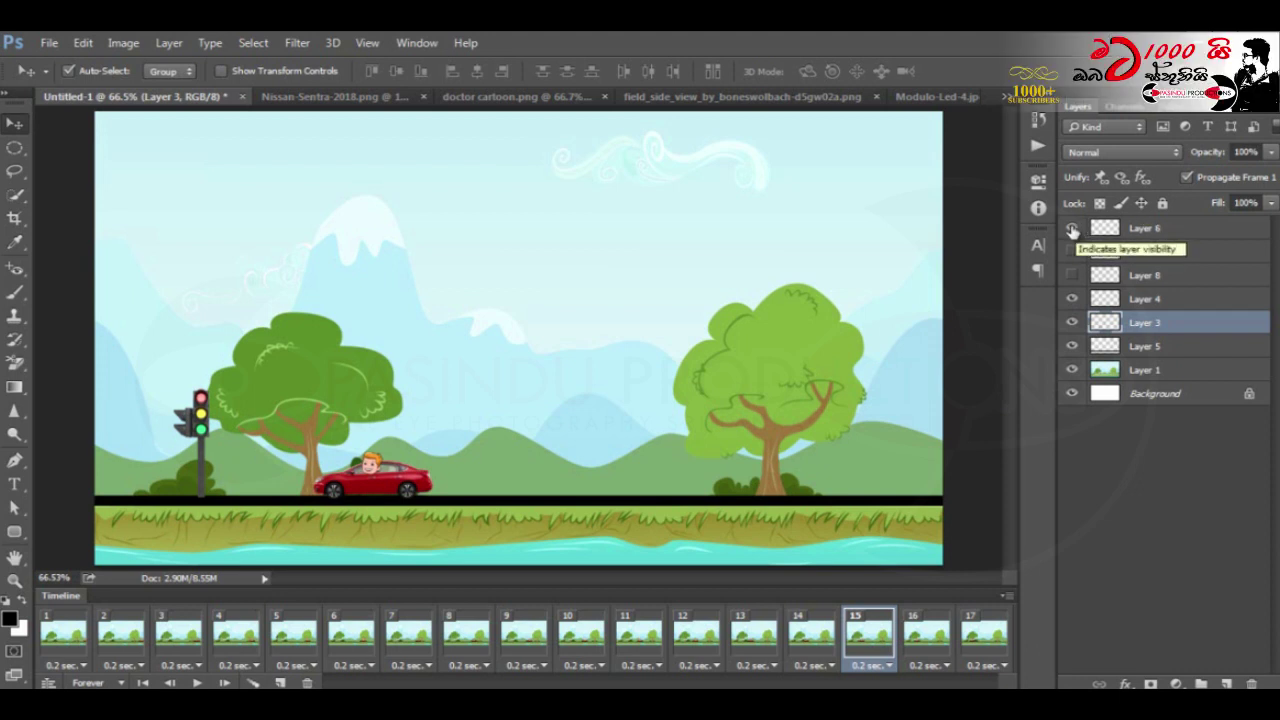
left_click(1072, 230)
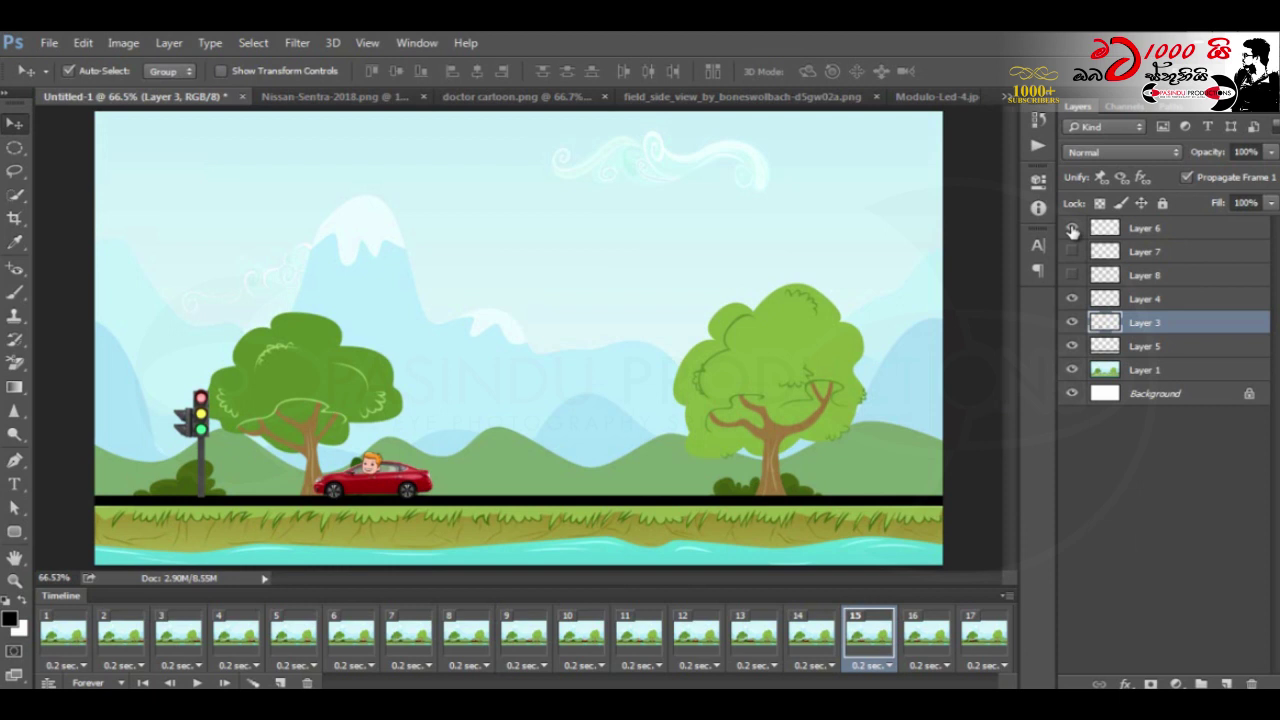
left_click(926, 635)
left_click(984, 640)
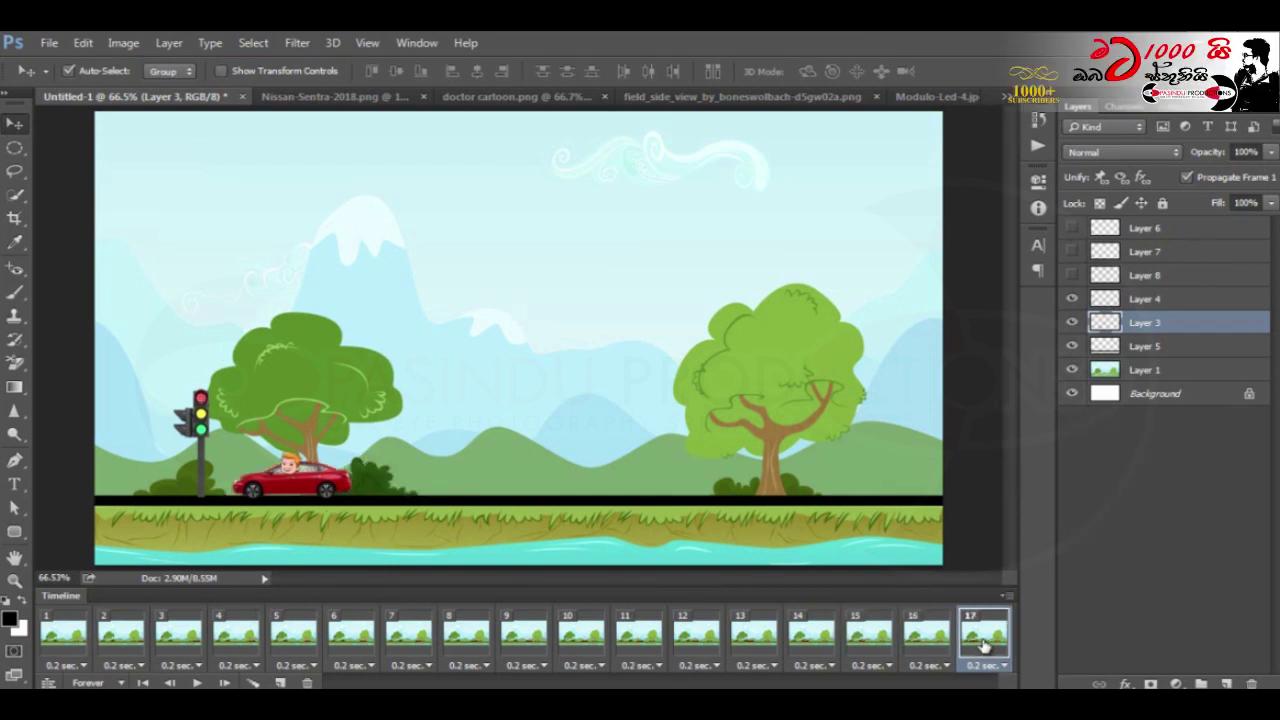
left_click(930, 642)
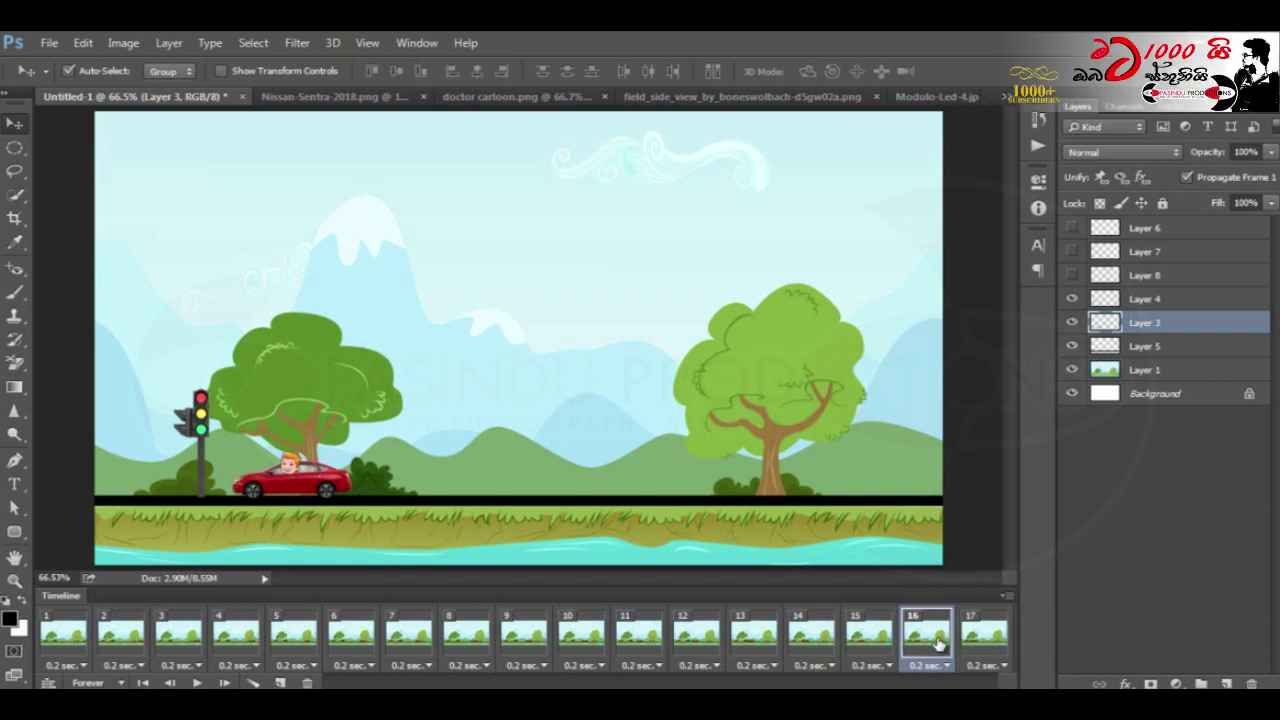
left_click(873, 643)
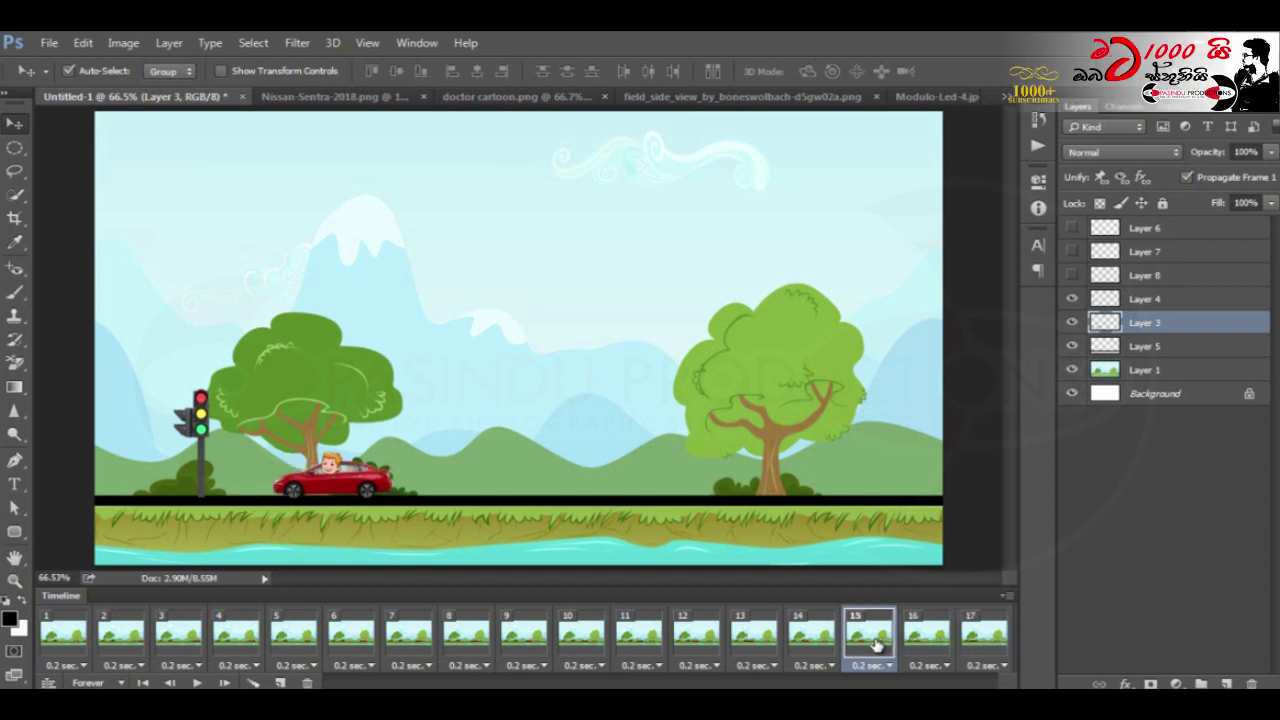
left_click(930, 640)
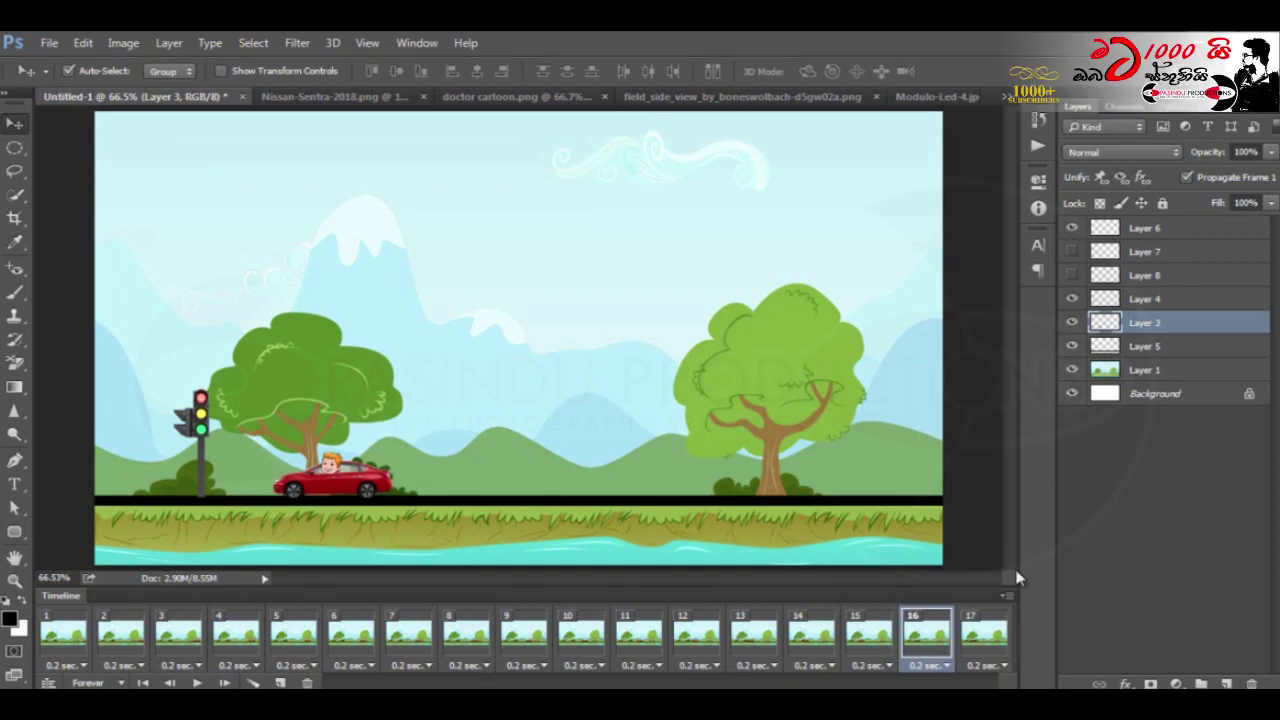
left_click(985, 632)
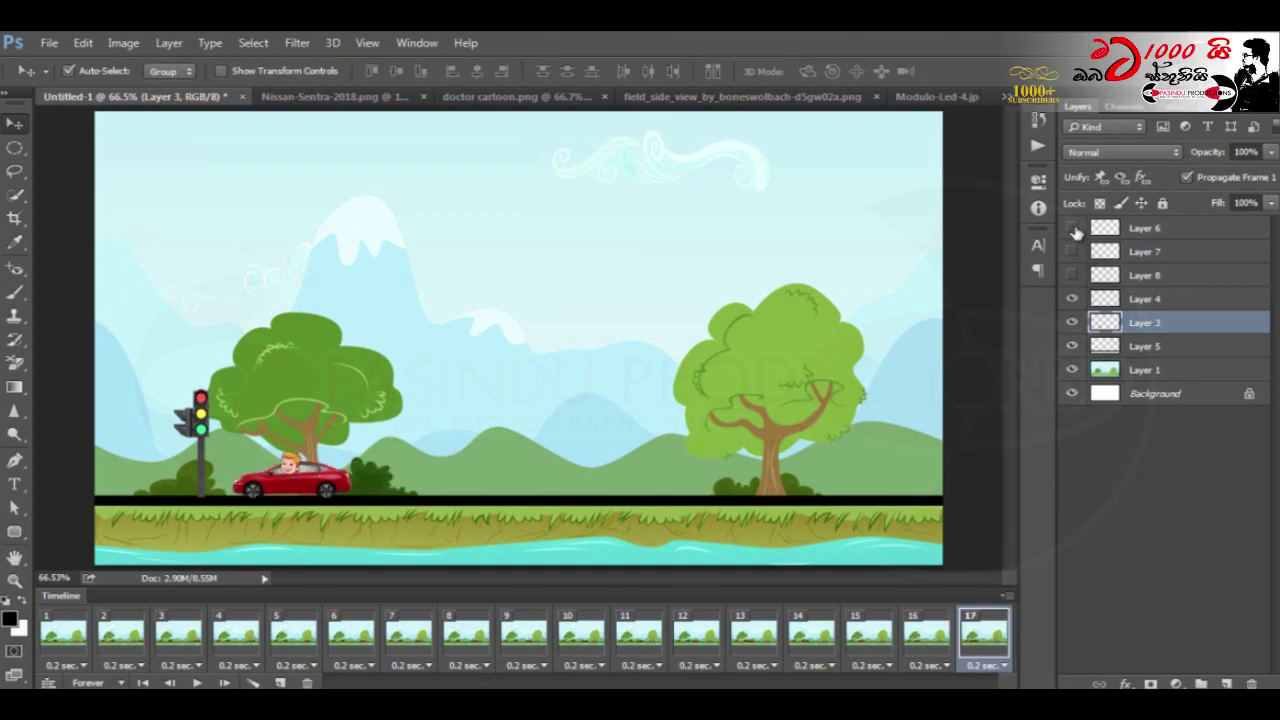
left_click(1072, 228)
Step: Duplicate the last frame repeatedly, adding frames 18 through 24
left_click(280, 682)
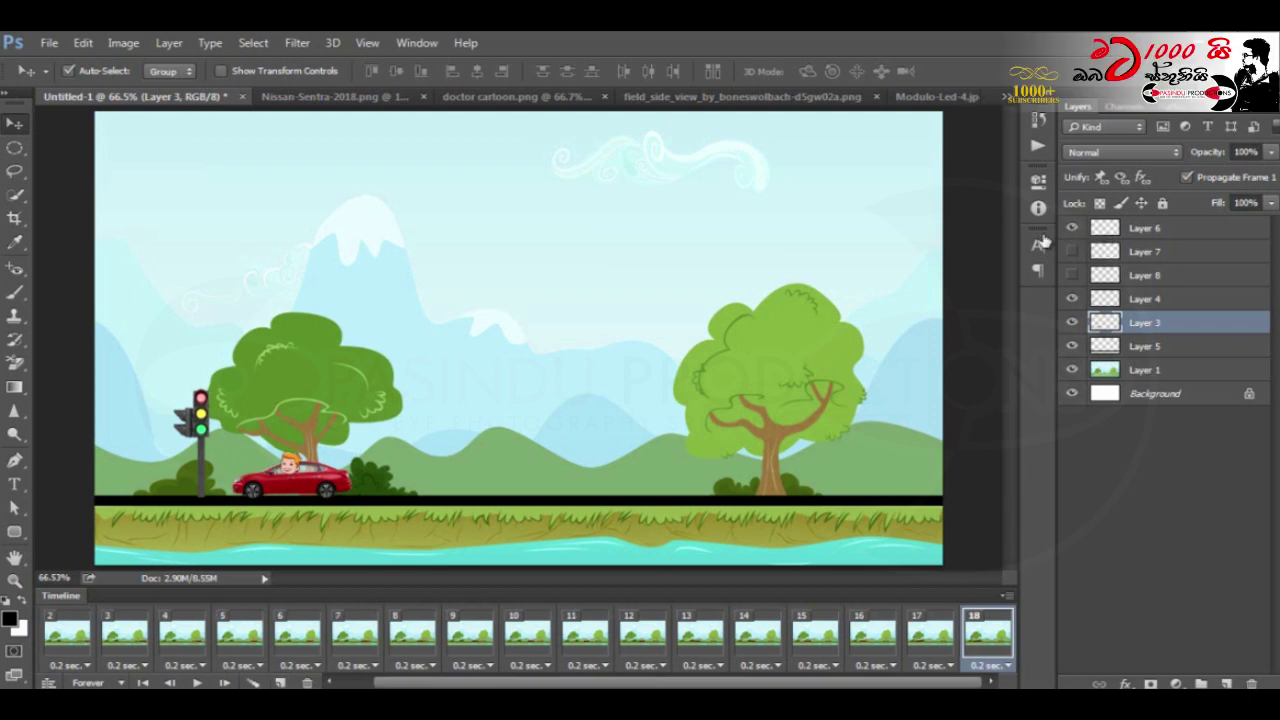
left_click(281, 682)
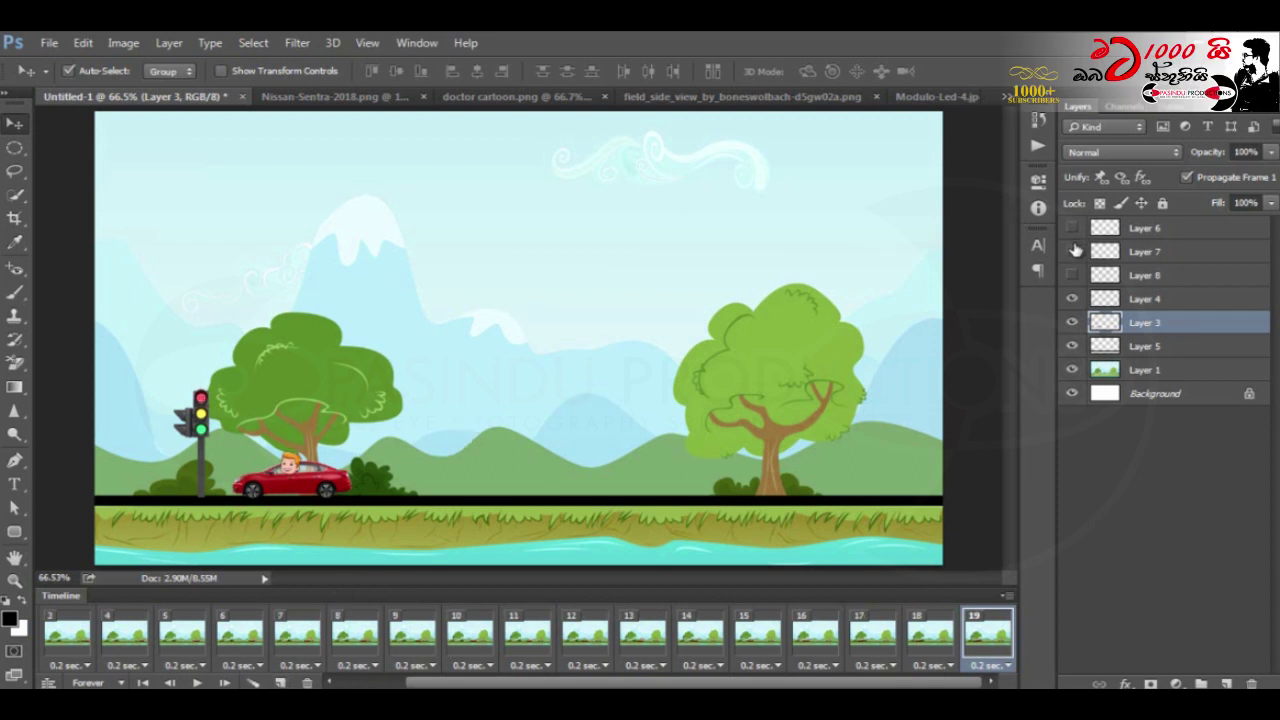
left_click(281, 682)
left_click(281, 682)
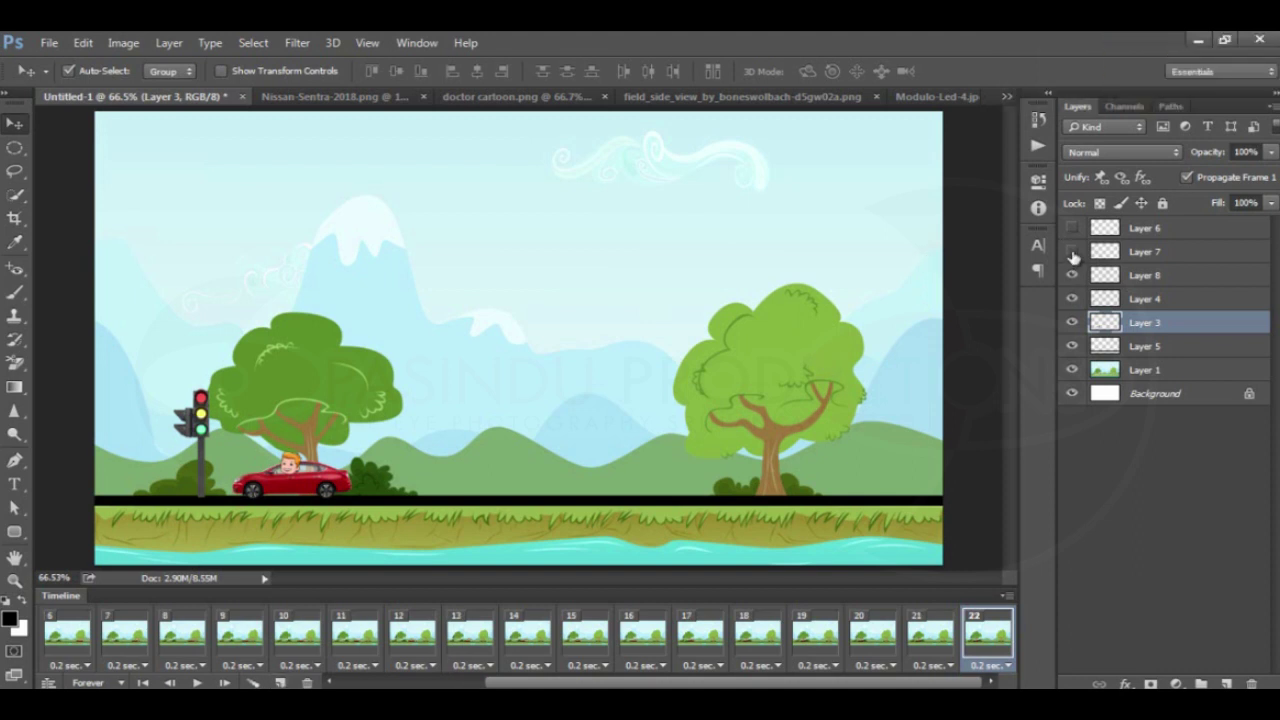
left_click(282, 682)
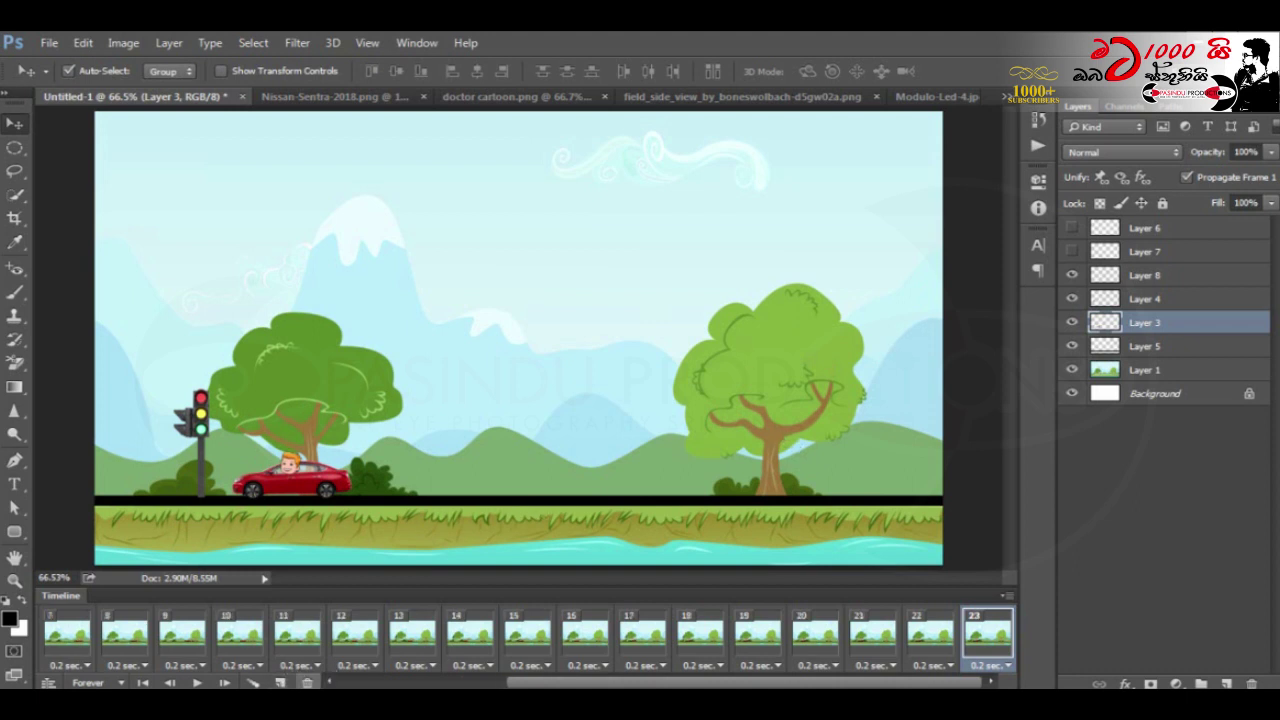
left_click(282, 682)
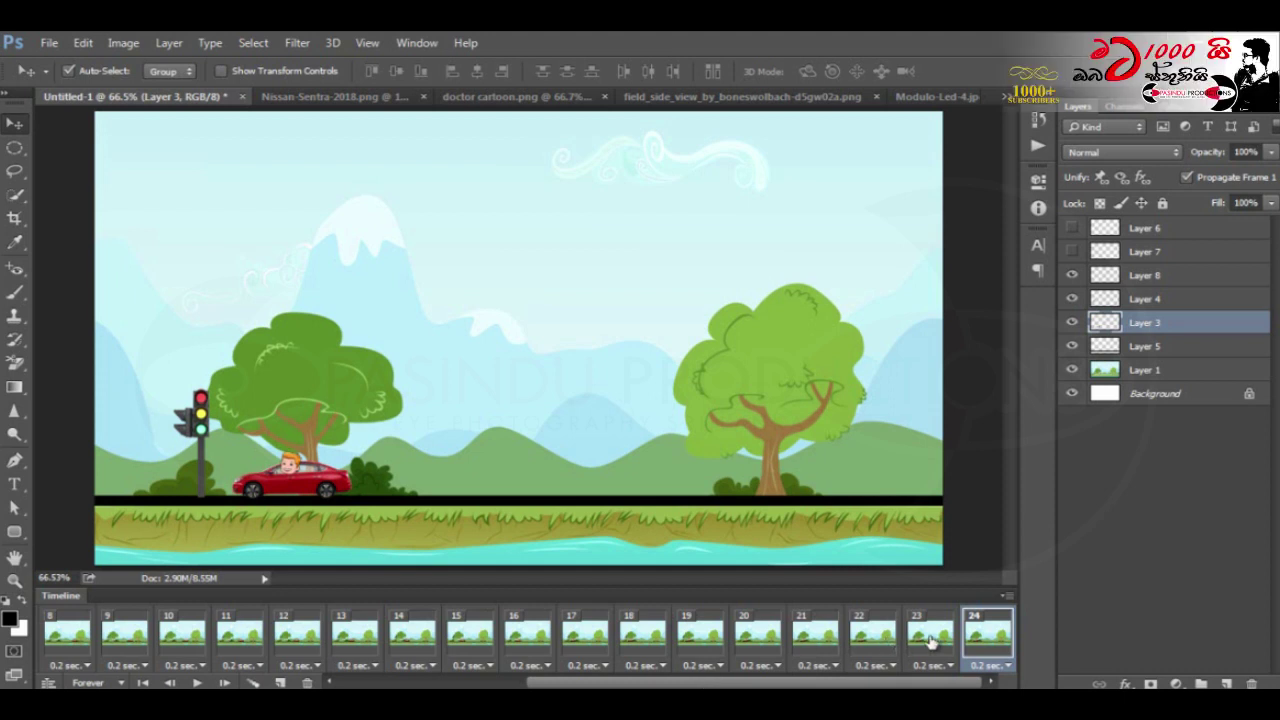
Step: Review frames 21 to 23, ending on frame 23
left_click(930, 642)
left_click(866, 638)
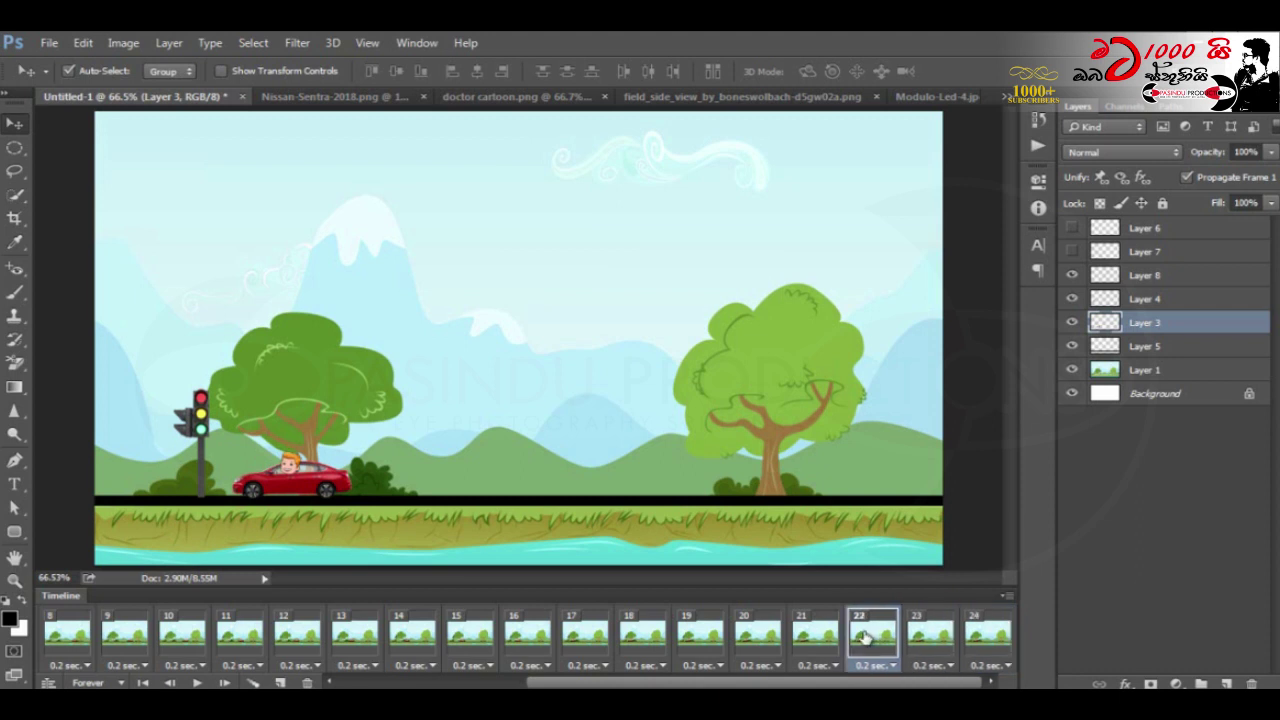
left_click(818, 640)
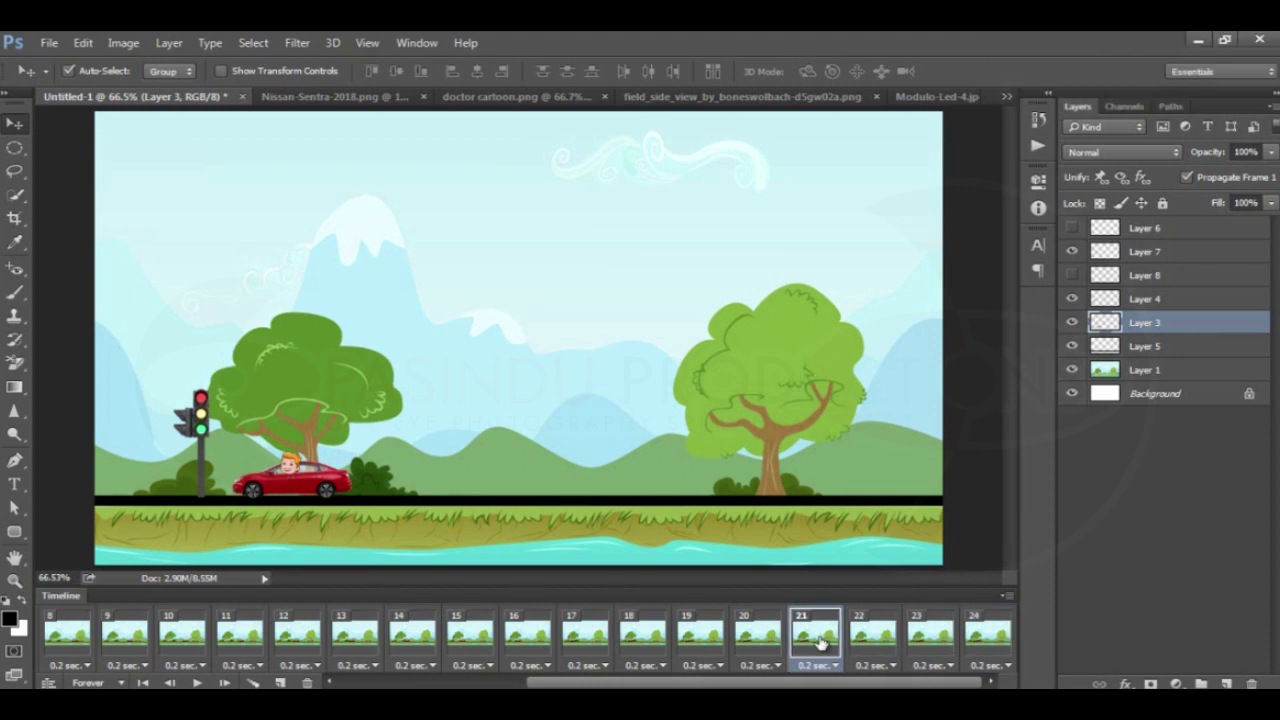
left_click(872, 642)
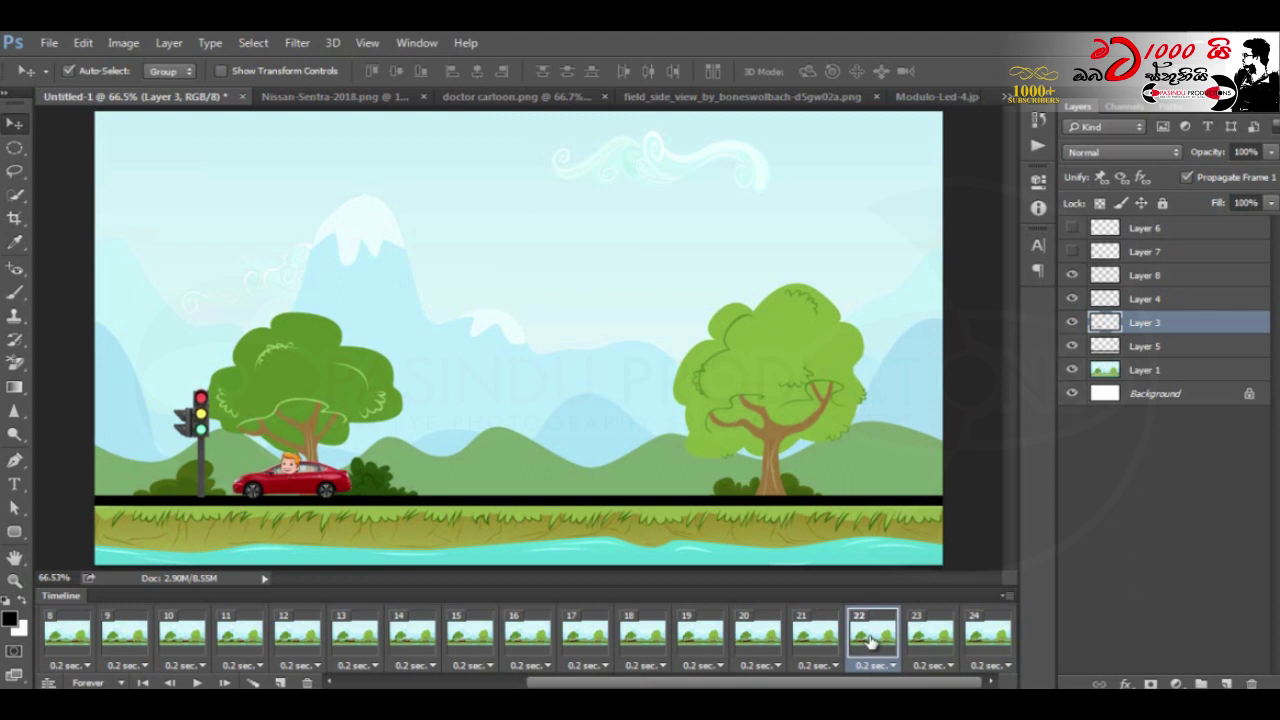
left_click(935, 641)
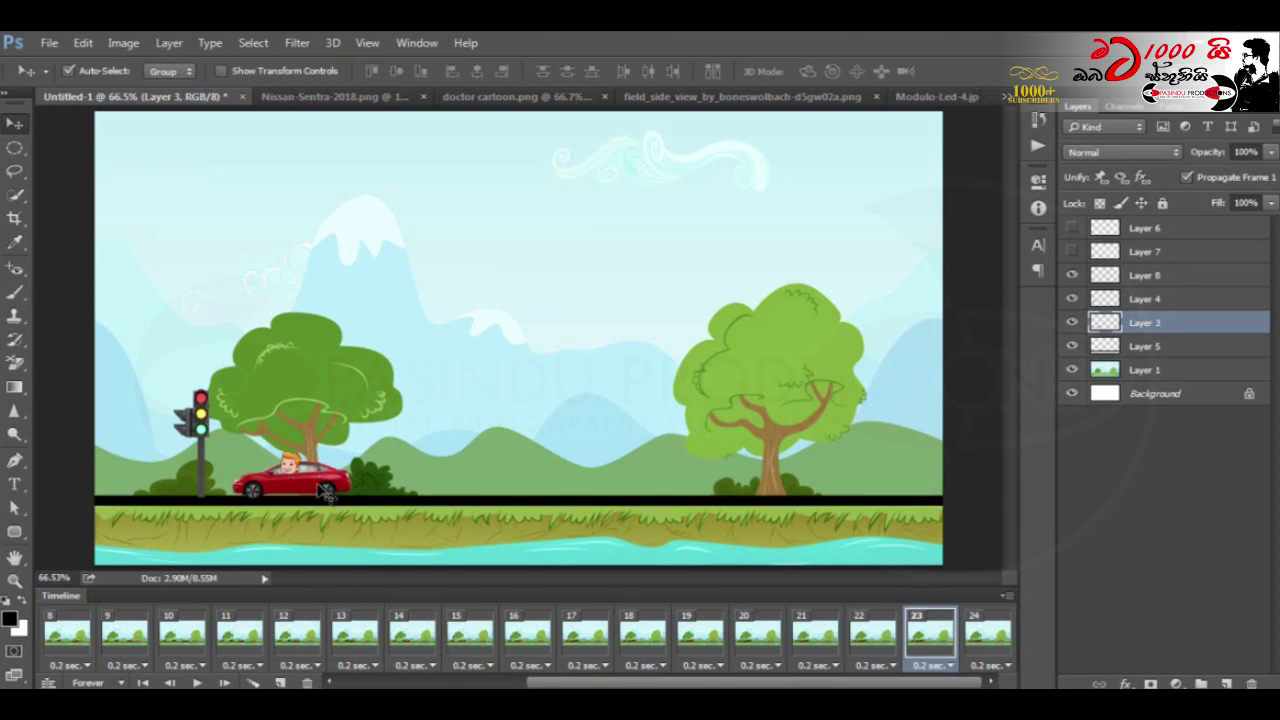
Step: Move Layer 3 above Layer 4 and shift the car left in frames 23 and 24
key("ctrl+bracketright")
key("alt+bracketleft")
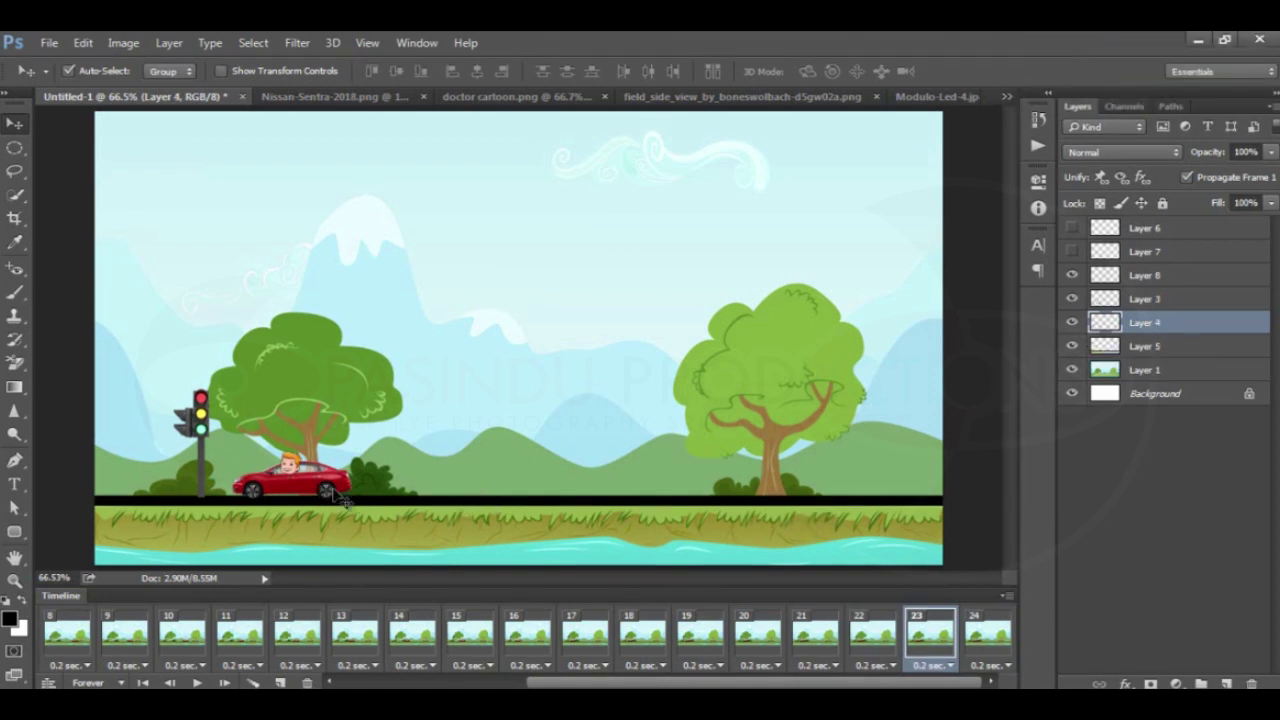
key("alt+bracketright")
key("shift+Left")
key("shift+Left")
key("shift+Left")
key("shift+Left")
key("shift+Left")
key("shift+Left")
key("shift+Left")
key("shift+Left")
key("shift+Left")
key("shift+Left")
key("shift+Left")
key("shift+Left")
key("shift+Left")
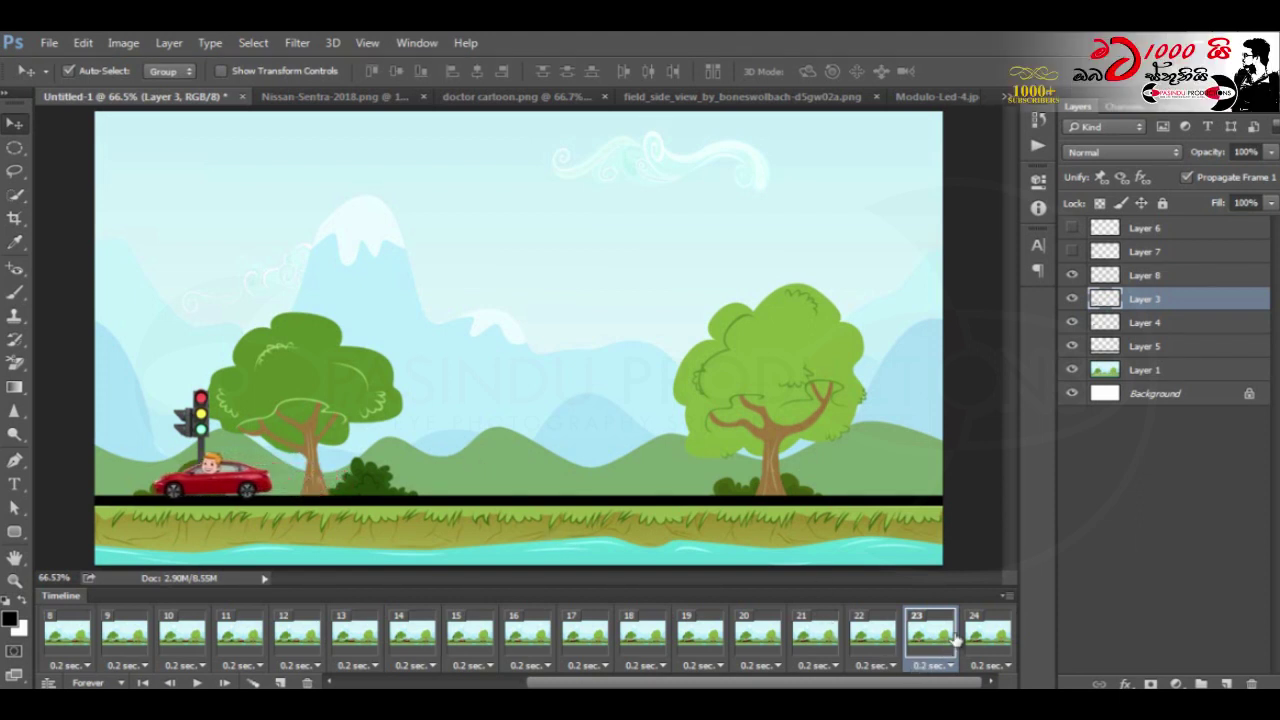
left_click(982, 636)
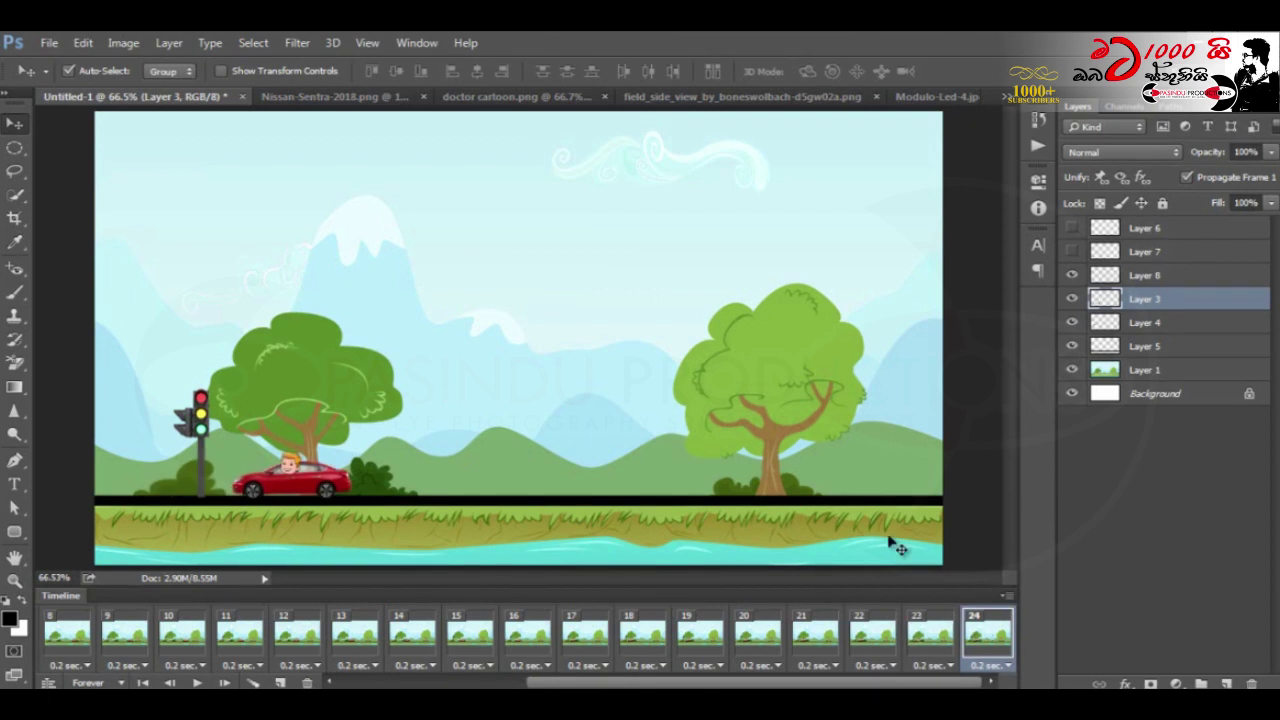
key("shift+Left")
key("shift+Left")
key("shift+Left")
key("shift+Left")
key("shift+Left")
key("shift+Left")
key("shift+Left")
key("shift+Left")
key("shift+Left")
key("shift+Left")
key("shift+Left")
key("shift+Left")
key("shift+Left")
key("shift+Left")
key("shift+Left")
key("shift+Left")
key("shift+Left")
key("shift+Left")
key("shift+Left")
key("shift+Left")
key("shift+Left")
key("shift+Left")
key("shift+Left")
key("shift+Left")
key("shift+Left")
key("shift+Left")
key("shift+Left")
key("shift+Left")
key("shift+Left")
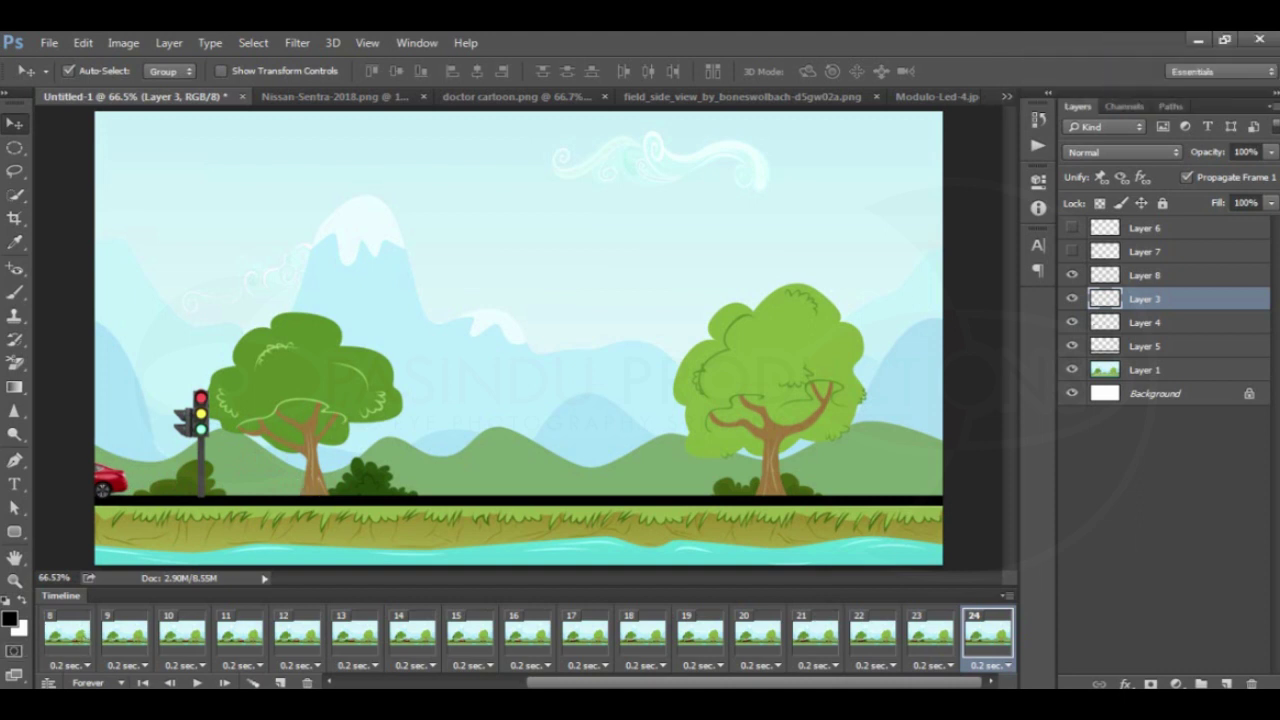
Step: Preview the animation, then change frame 15's delay
left_click(198, 683)
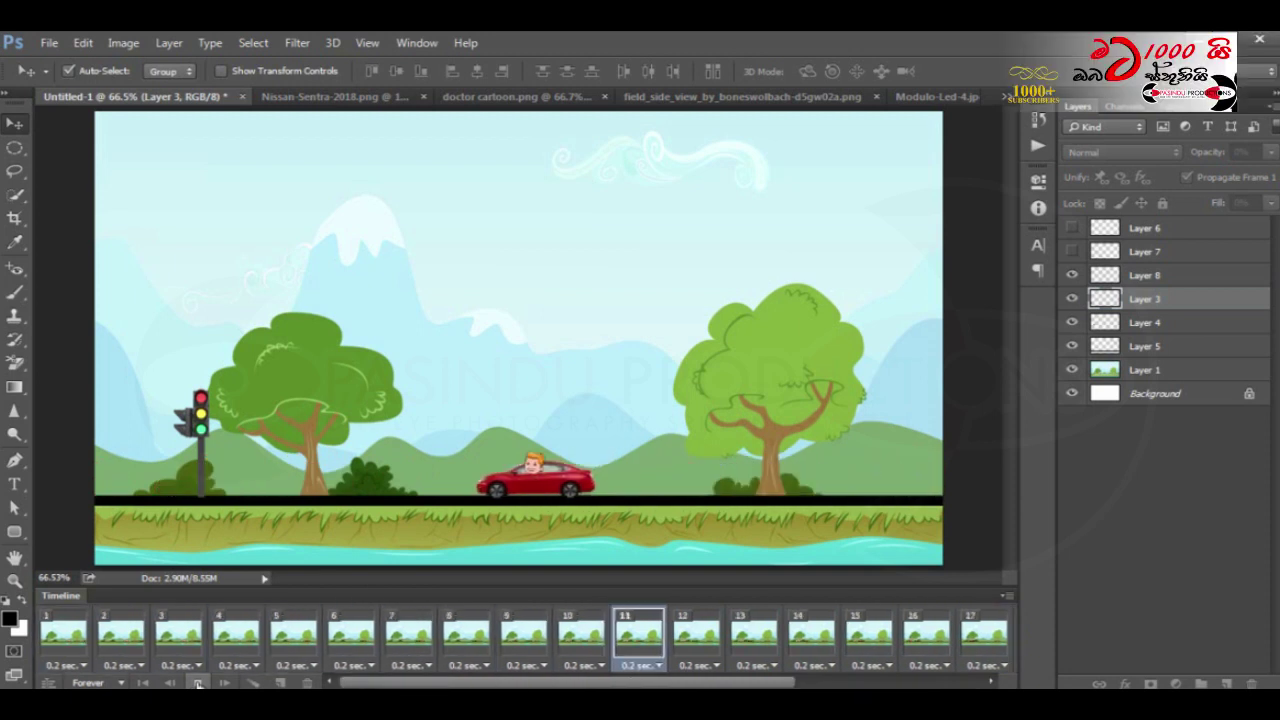
left_click(198, 683)
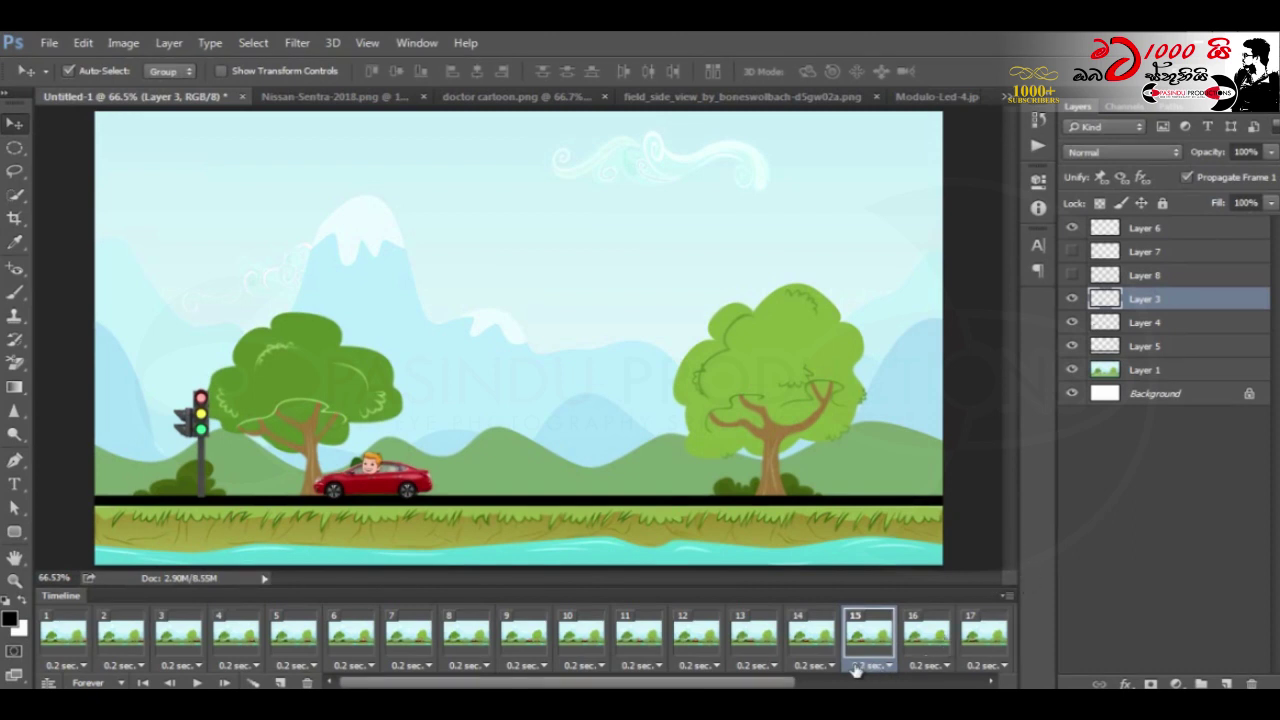
left_click(811, 640)
left_click(868, 636, "shift")
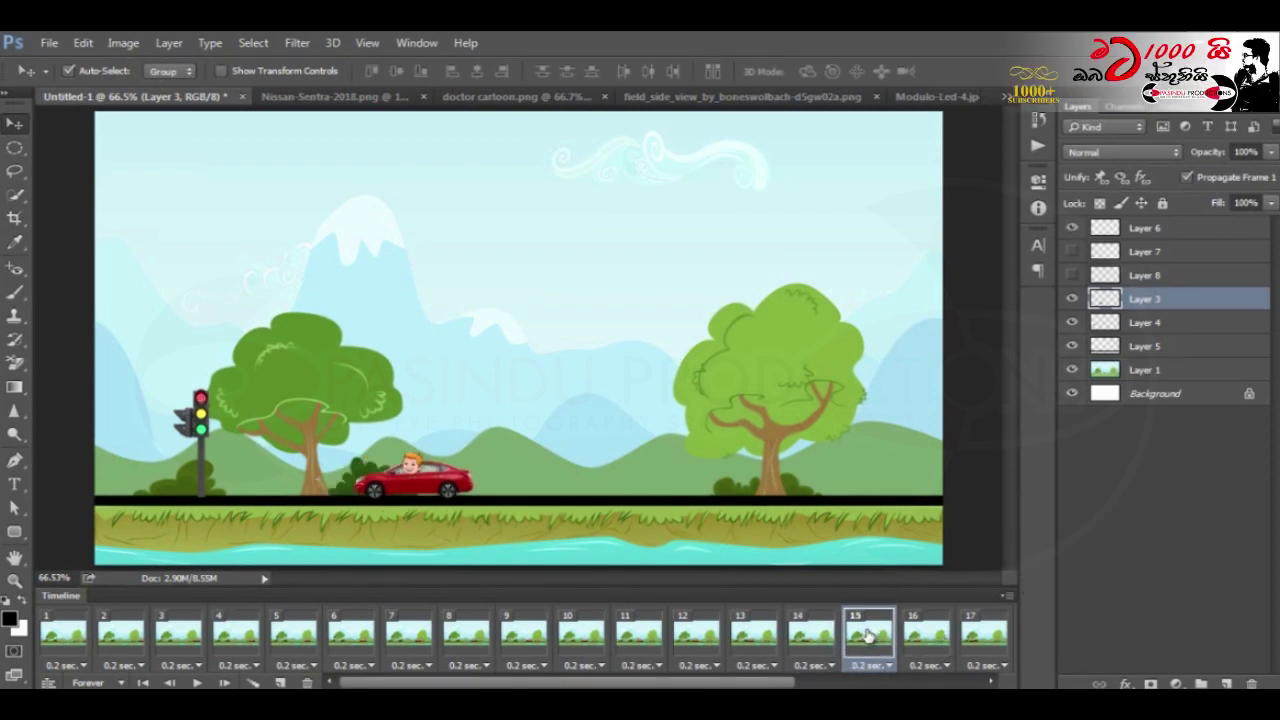
left_click(887, 666)
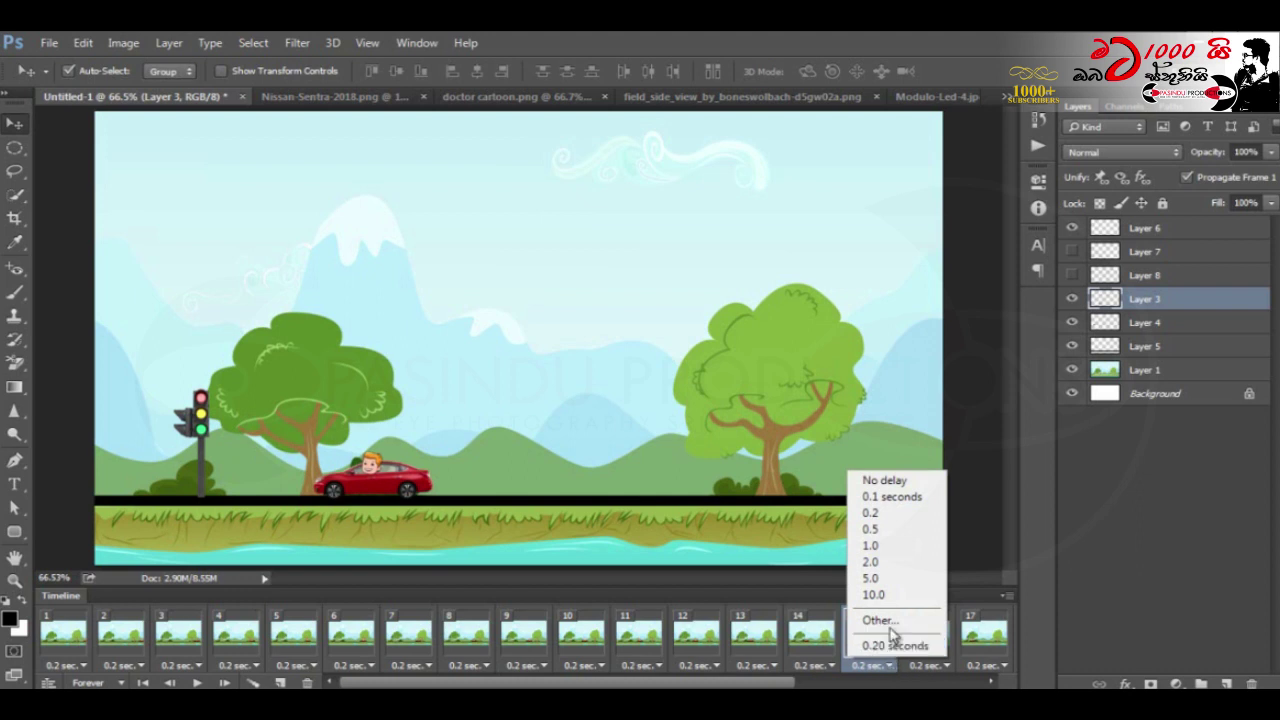
left_click(891, 545)
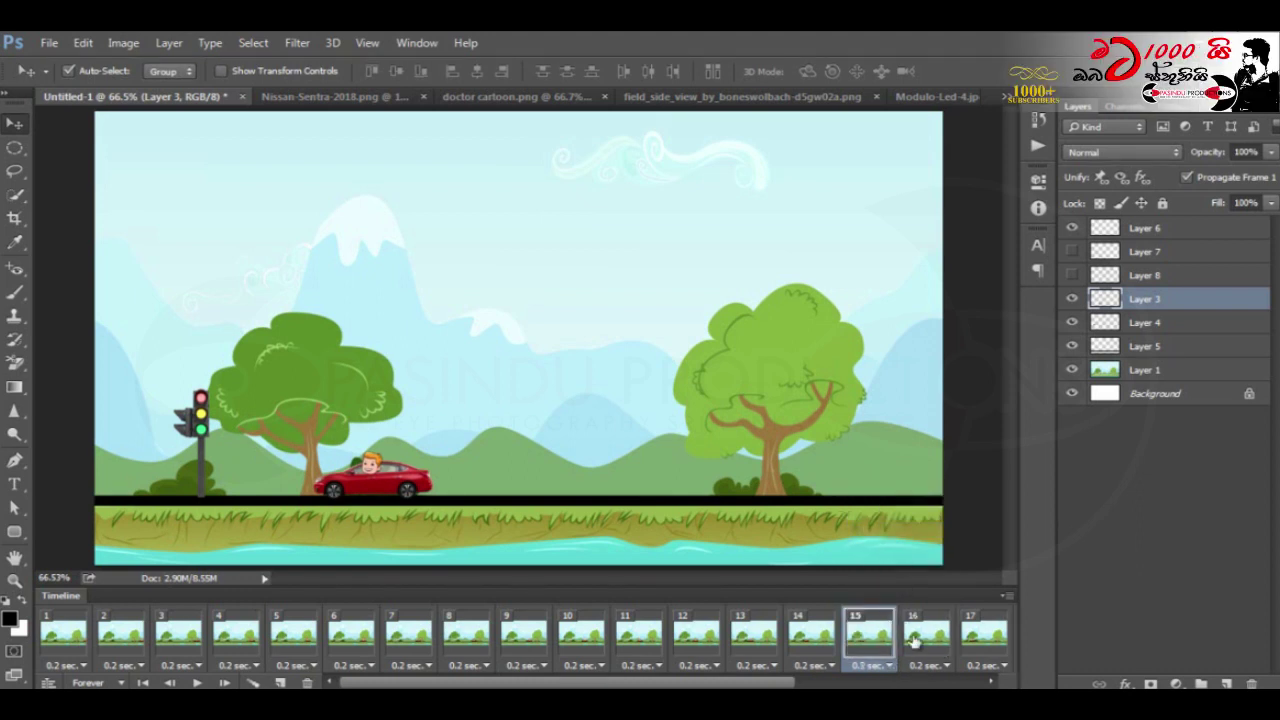
scroll(945, 673, "right", 3)
Step: Set frame 16 to 0.2 seconds and frame 18 to 2 seconds, then replay
left_click(546, 666)
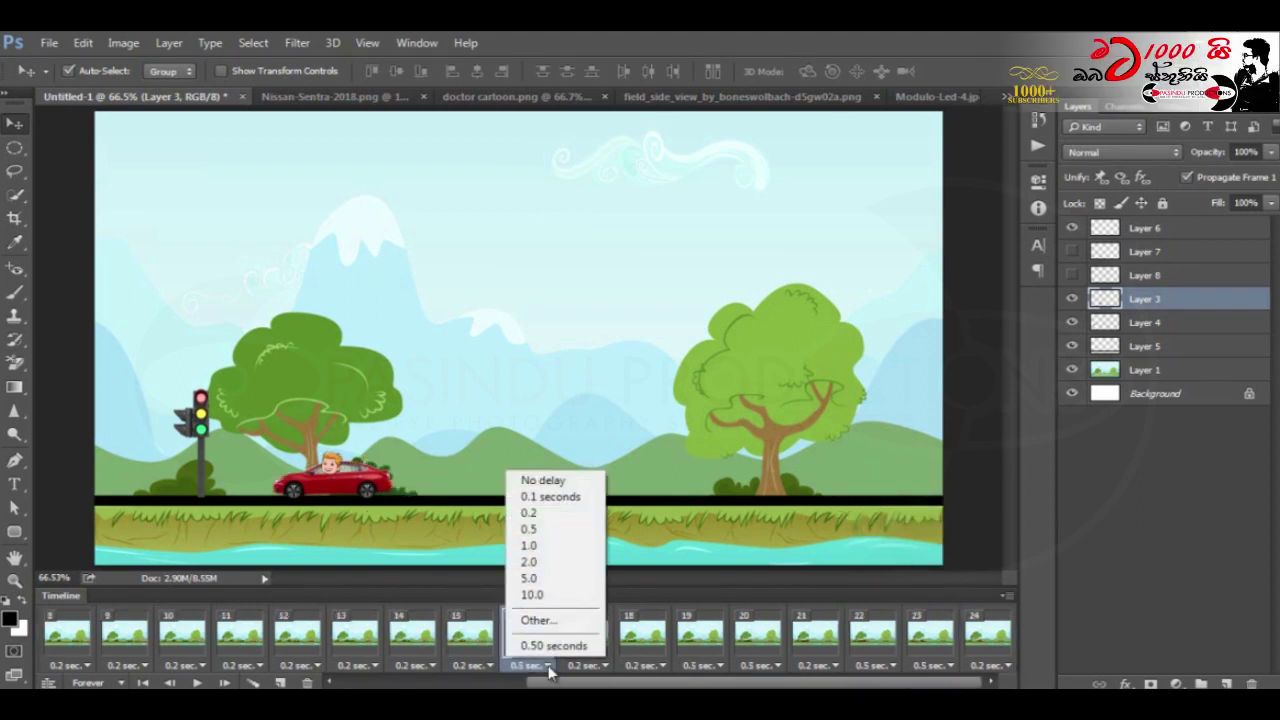
left_click(553, 515)
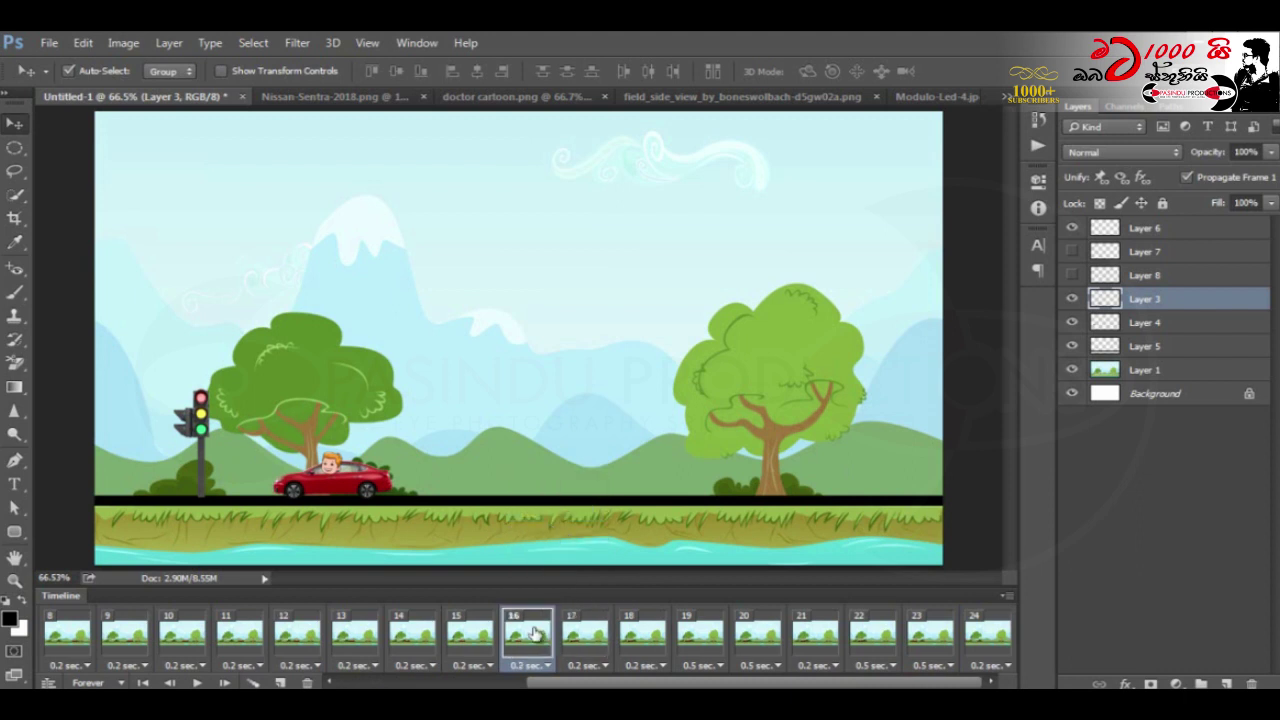
left_click(577, 645)
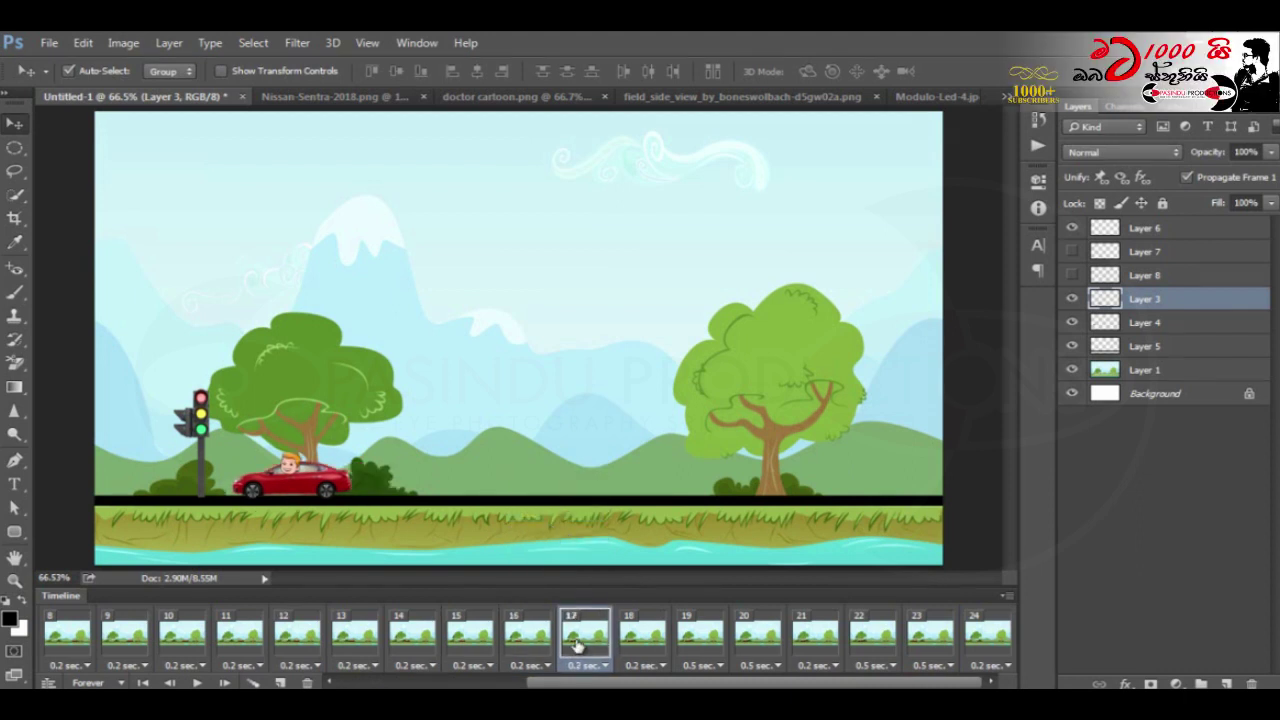
left_click(638, 640)
left_click(657, 666)
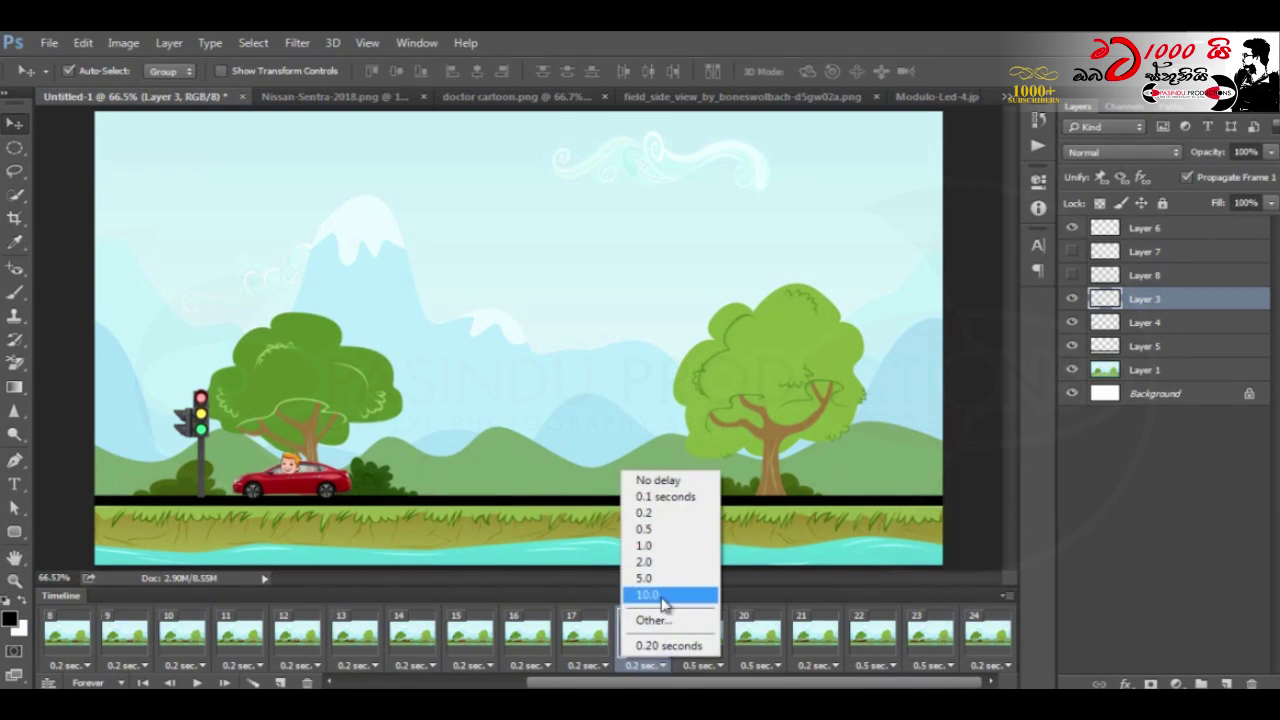
left_click(665, 546)
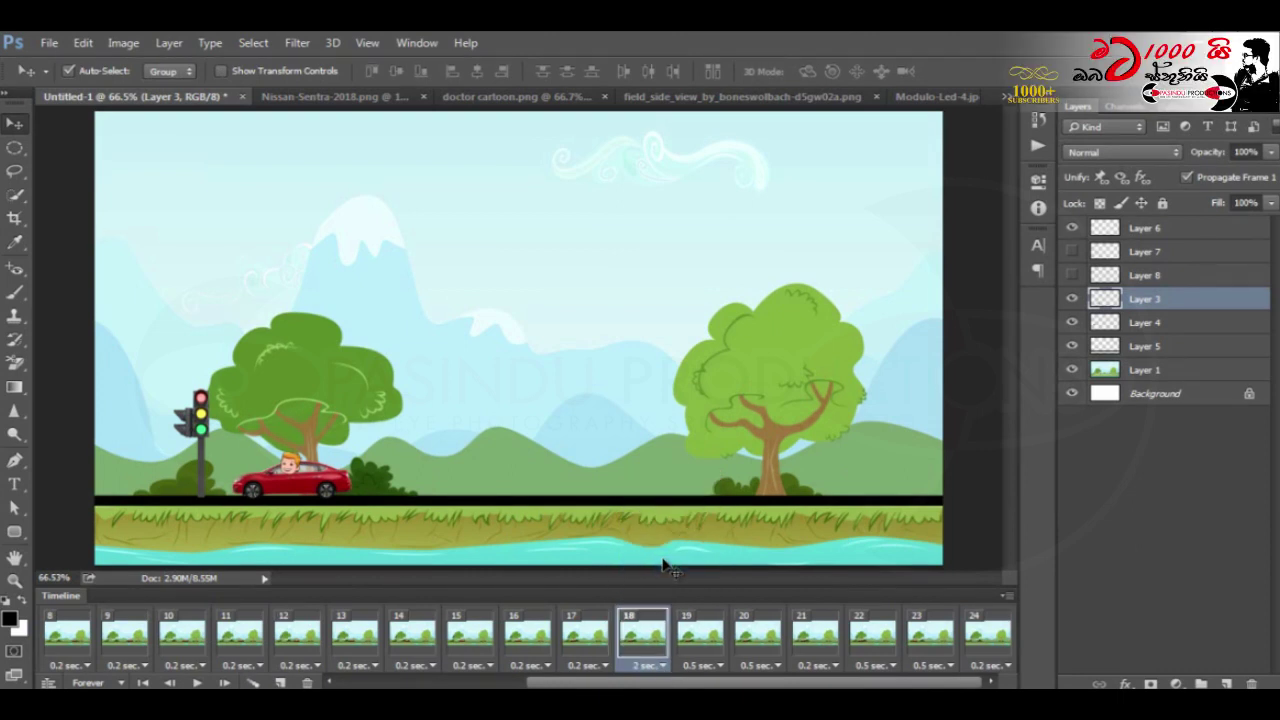
left_click(712, 665)
left_click(723, 670)
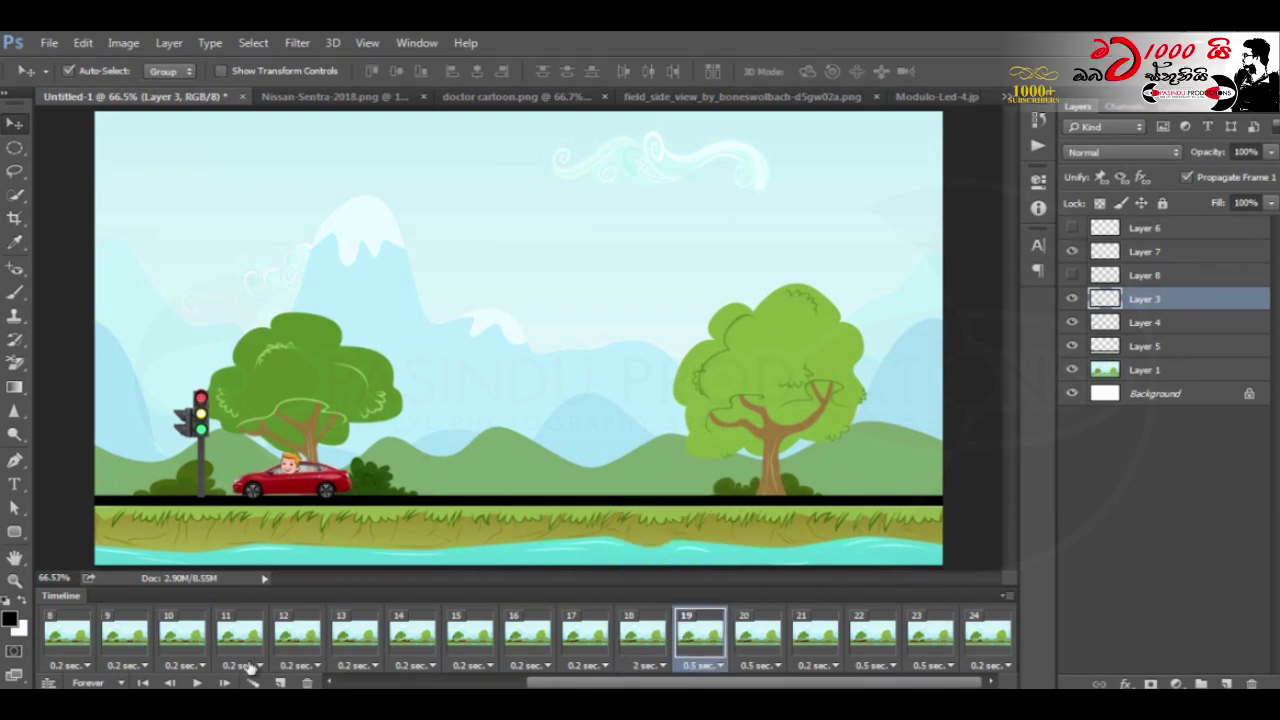
left_click(197, 683)
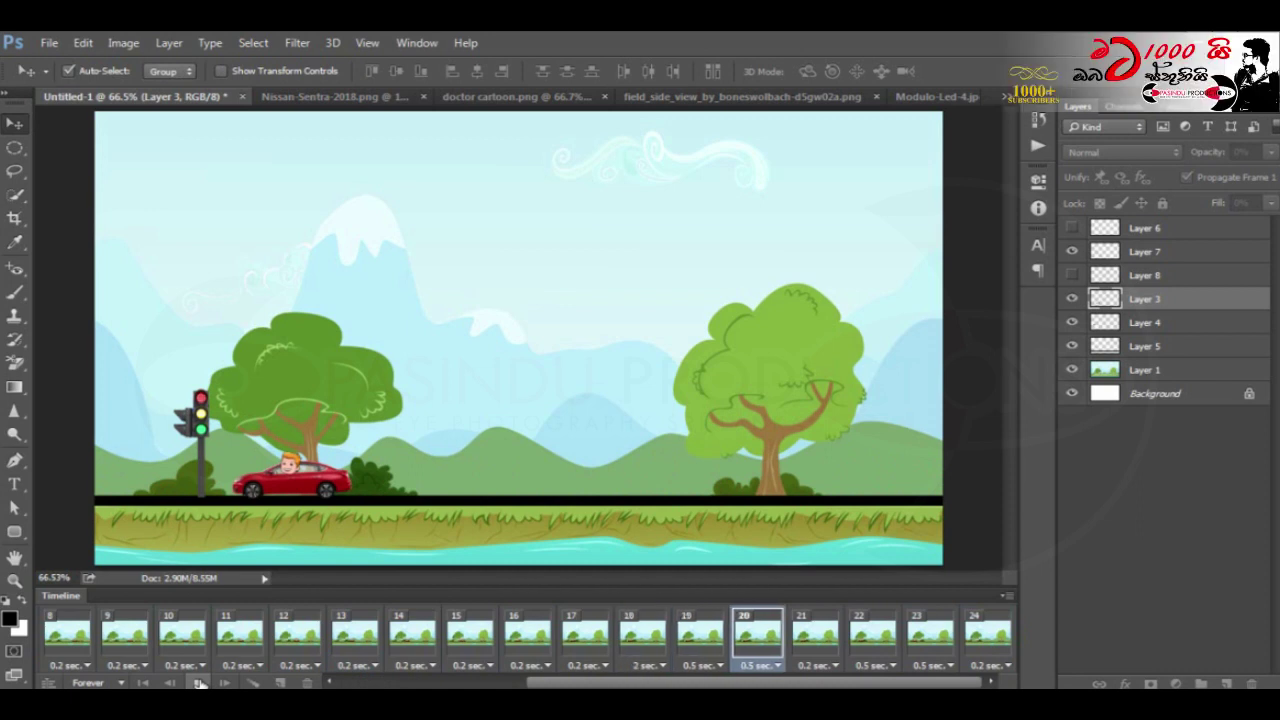
Step: Add frame 24 copying frame 23, nudge the red car left, then replay from frame 20
left_click(199, 683)
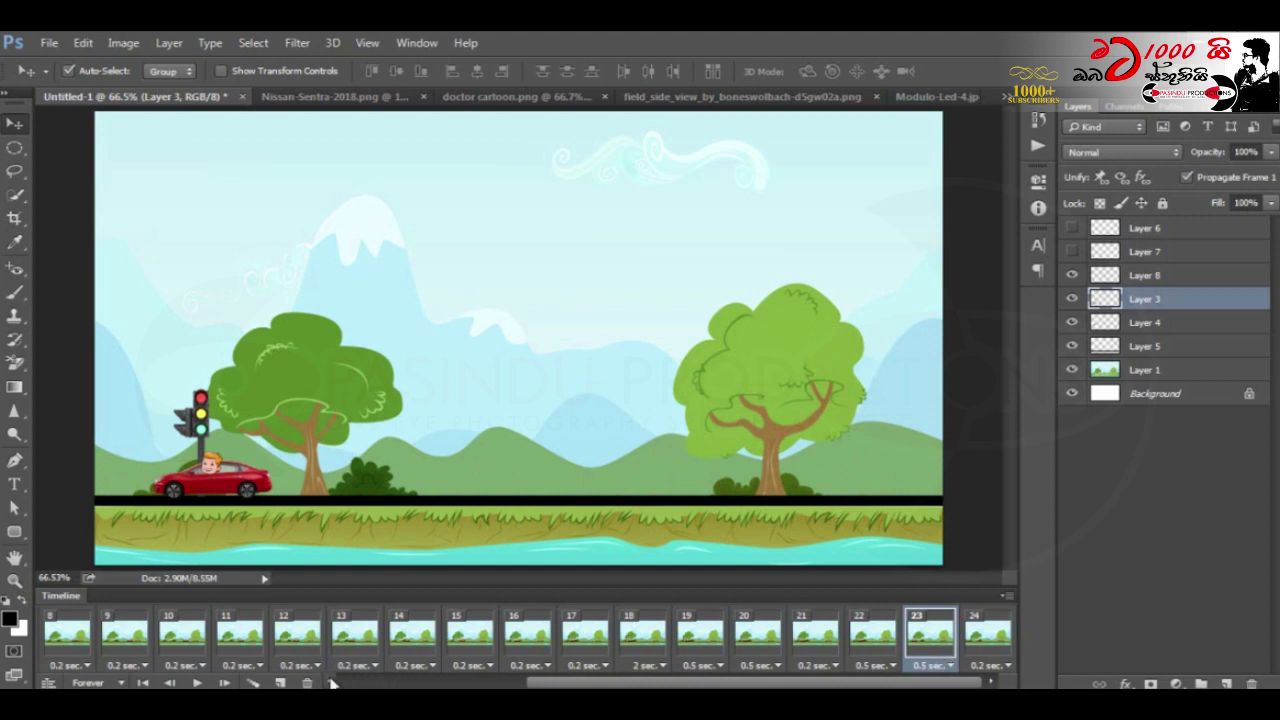
left_click(281, 683)
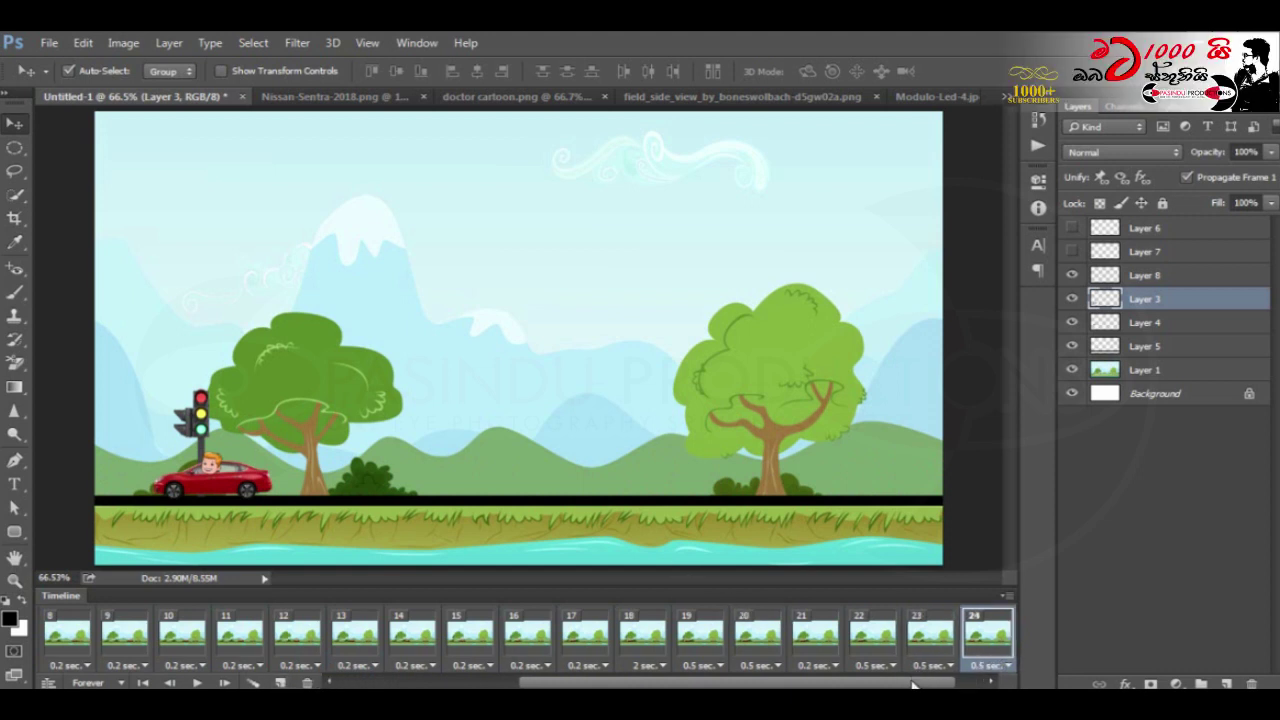
left_click_drag(912, 685, 960, 686)
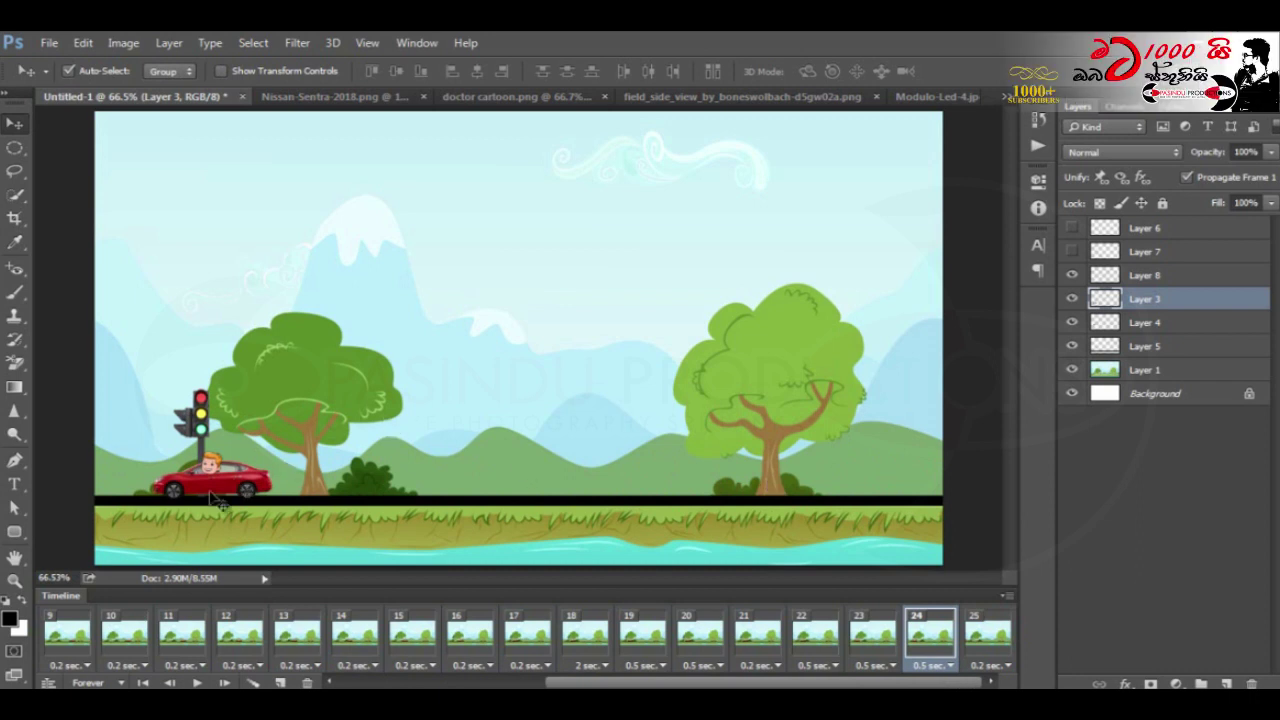
key("shift+Left")
key("shift+Left")
key("shift+Left")
key("shift+Left")
key("shift+Left")
key("shift+Left")
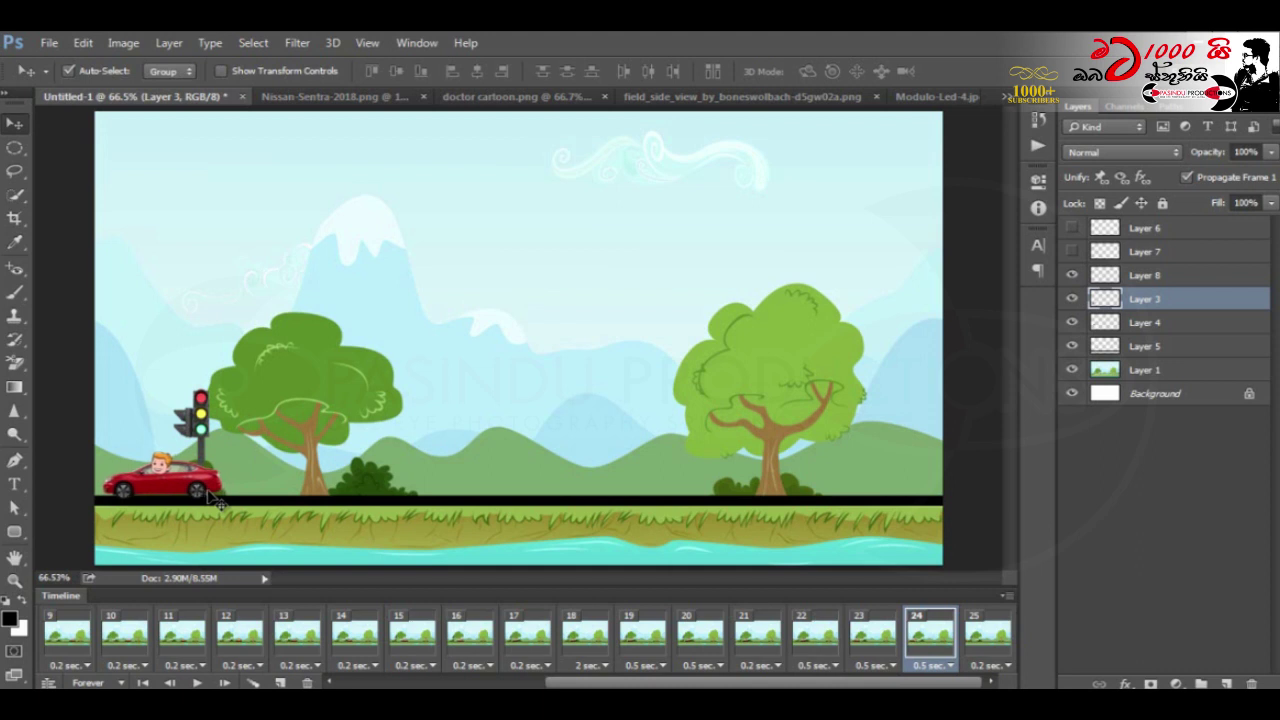
key("shift+Left")
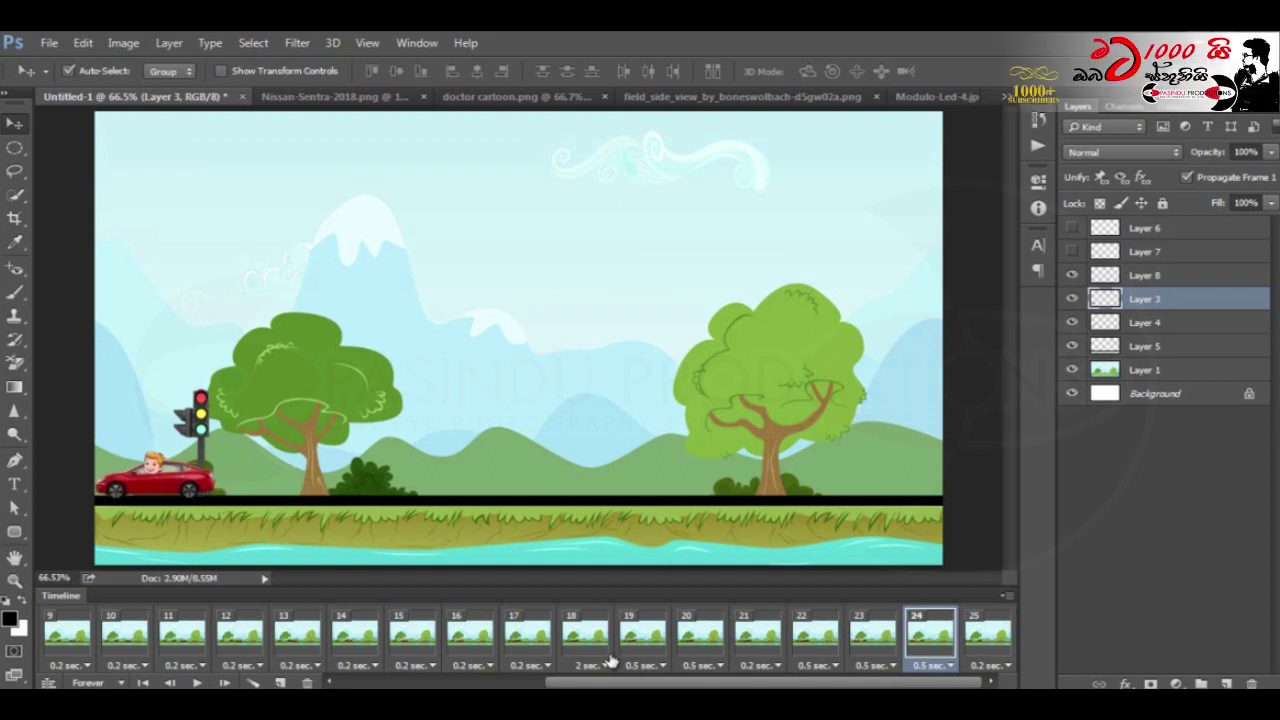
left_click(713, 648)
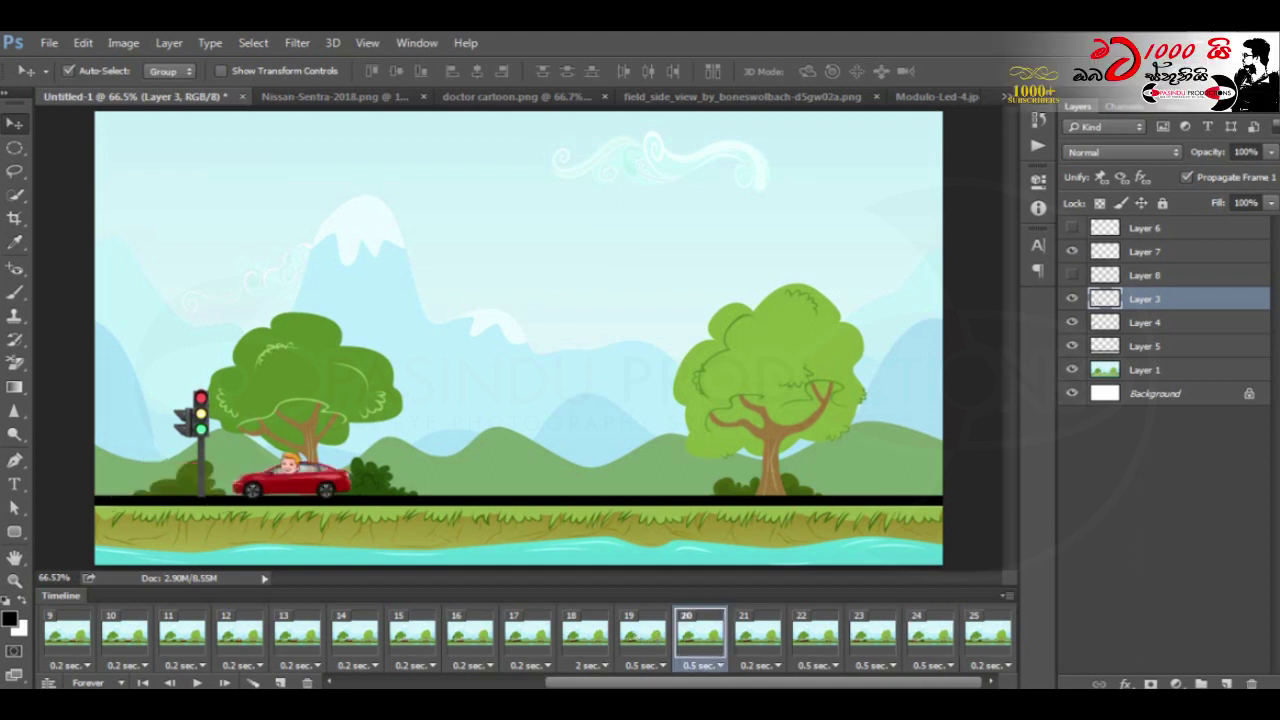
left_click(199, 683)
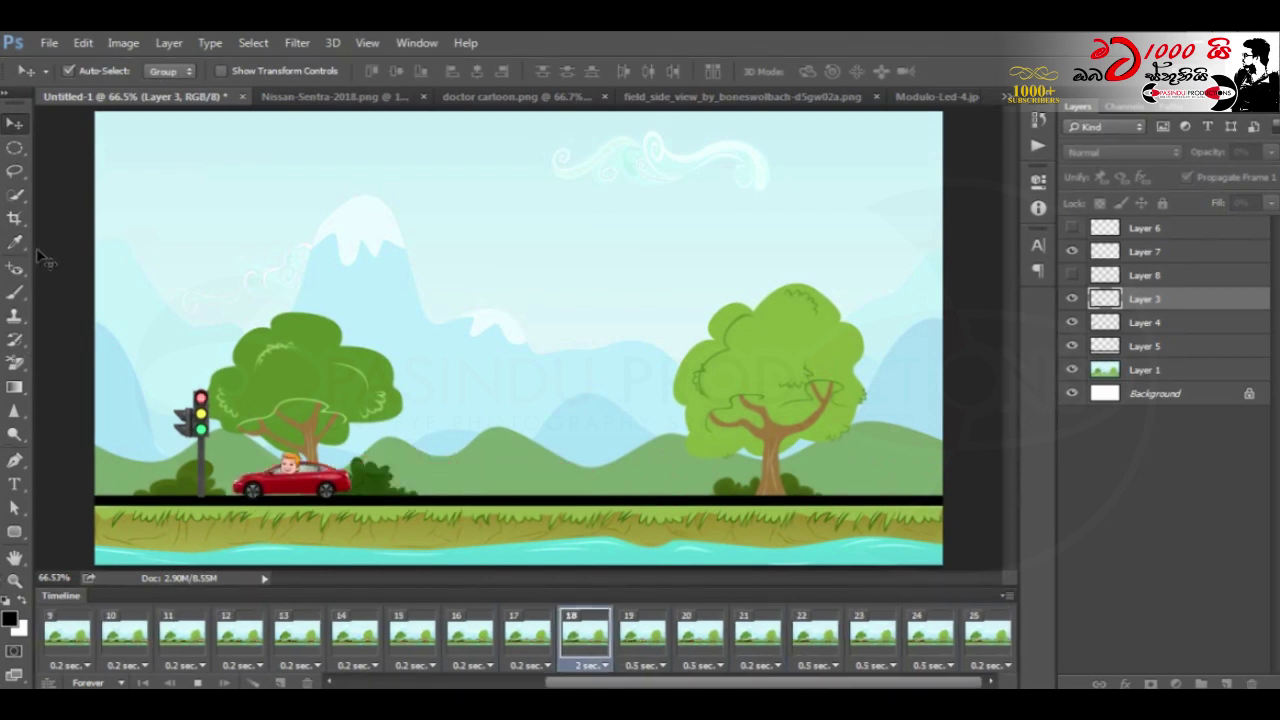
Step: Open the File menu
left_click(50, 44)
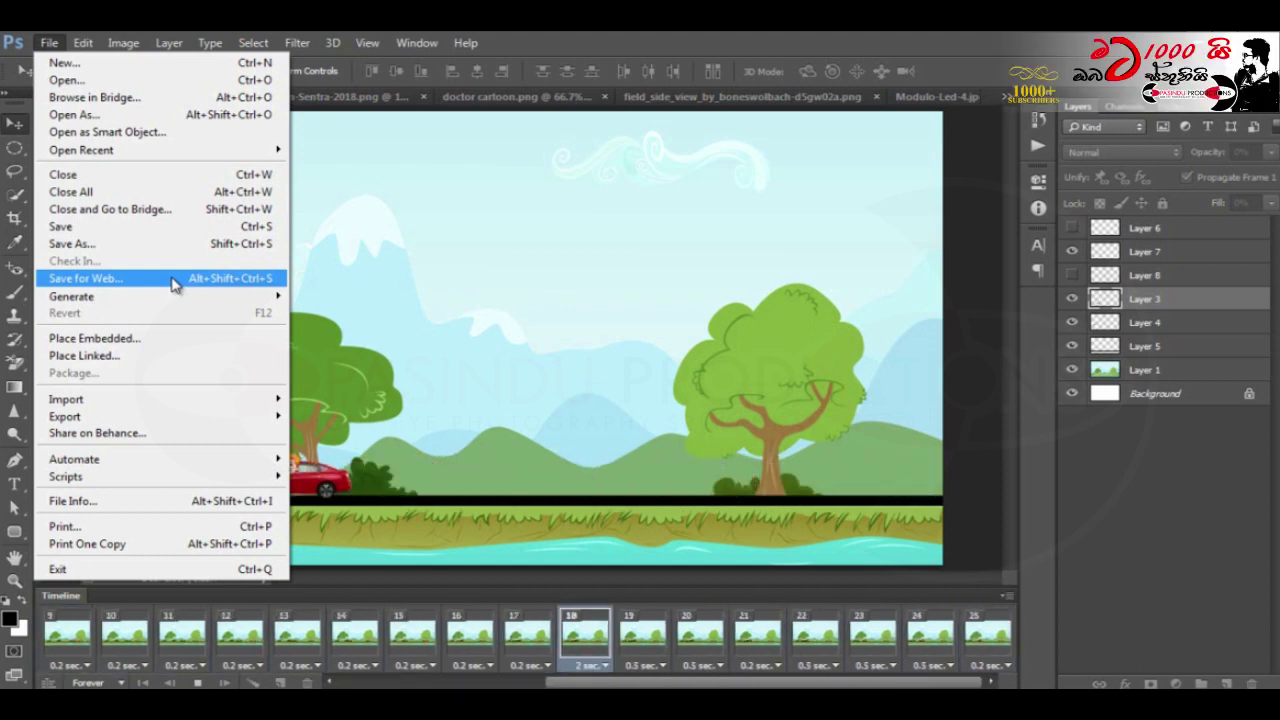
Step: Save for Web as a forever-looping GIF named 'my animation video' on the Desktop
left_click(172, 281)
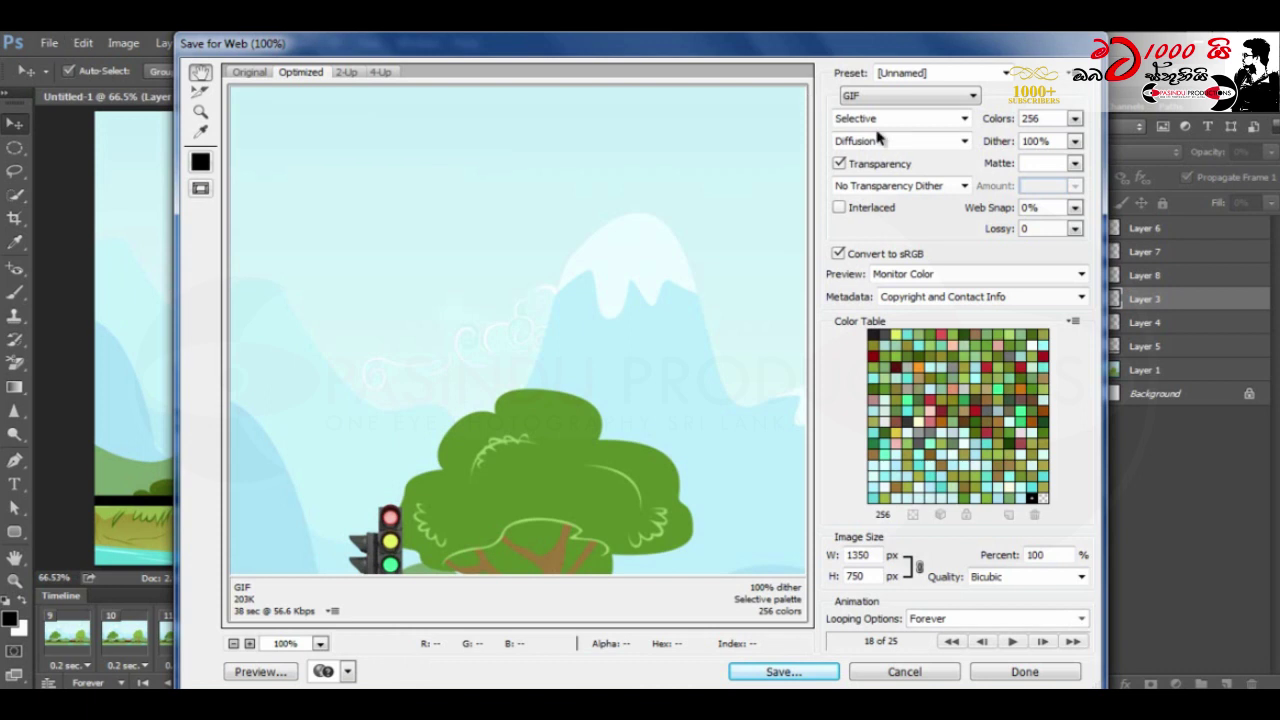
left_click(948, 100)
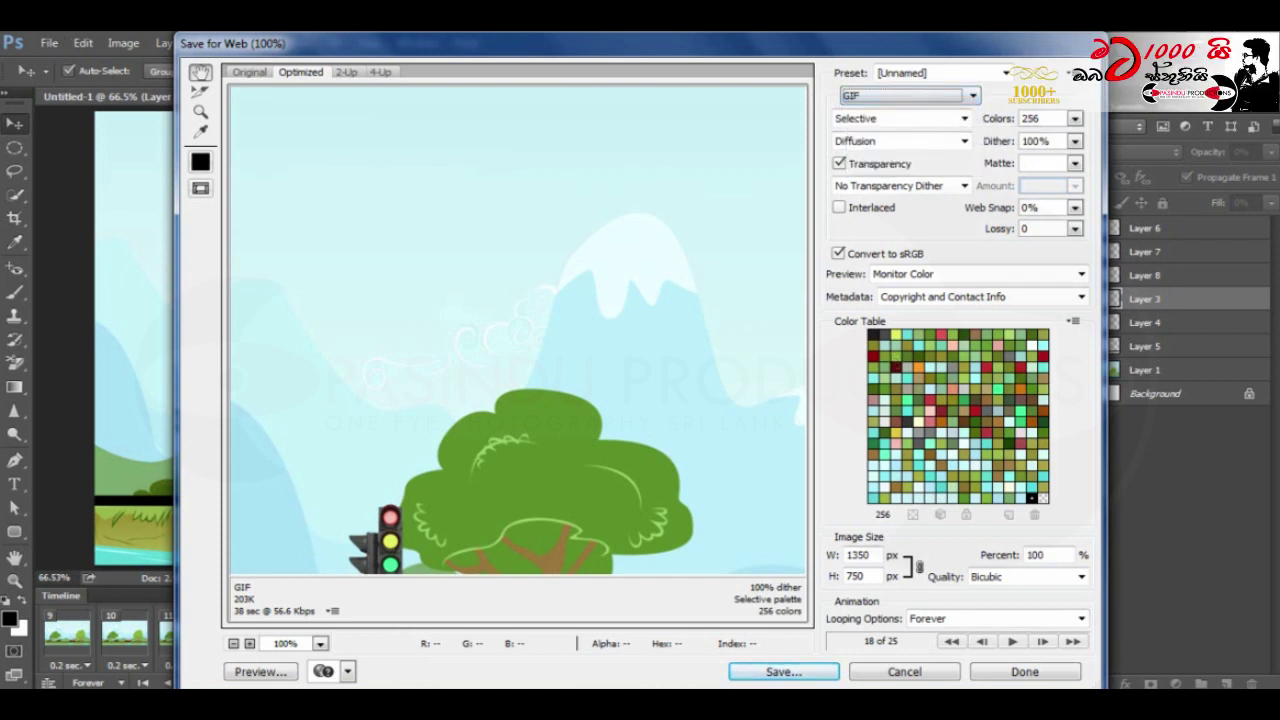
left_click(775, 672)
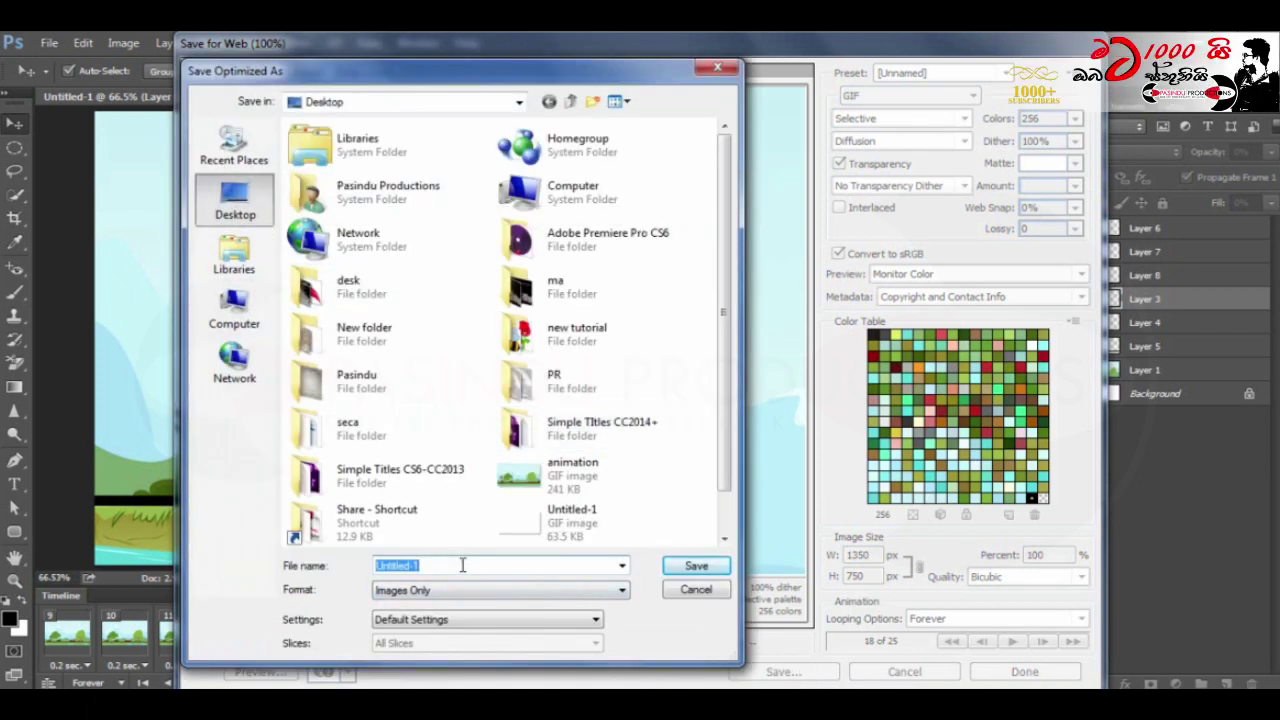
type("anim")
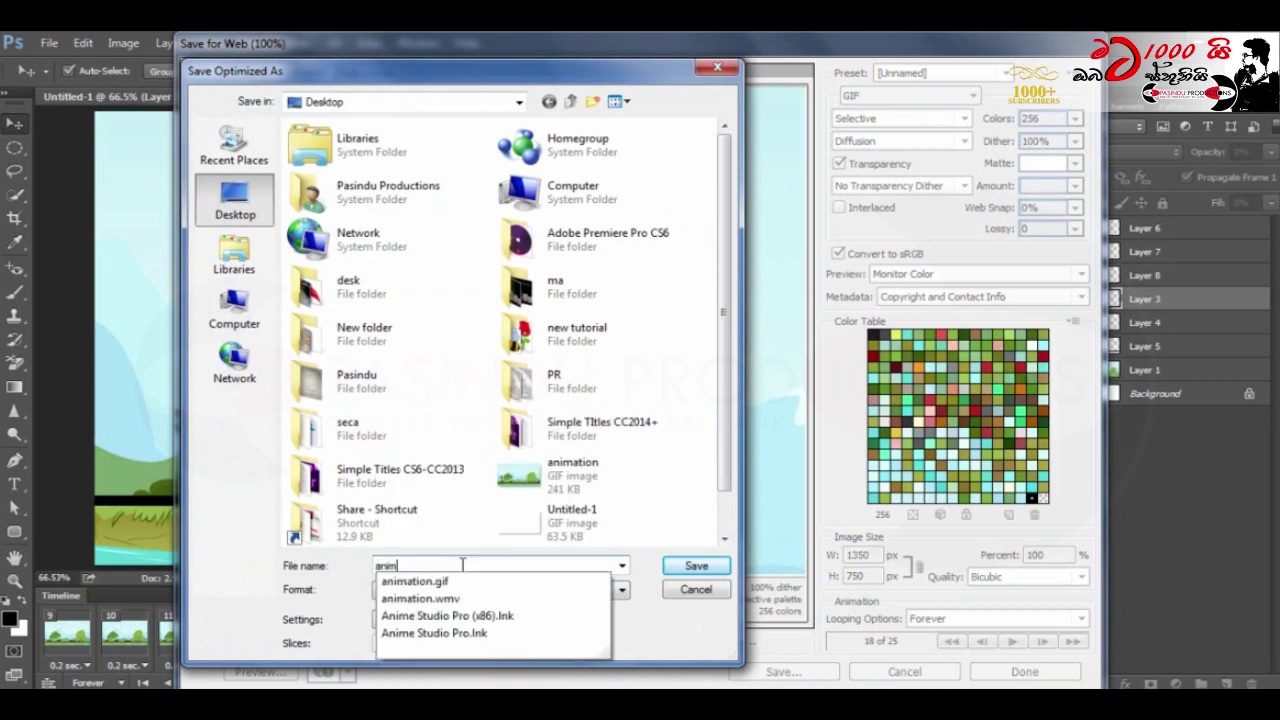
type("ation")
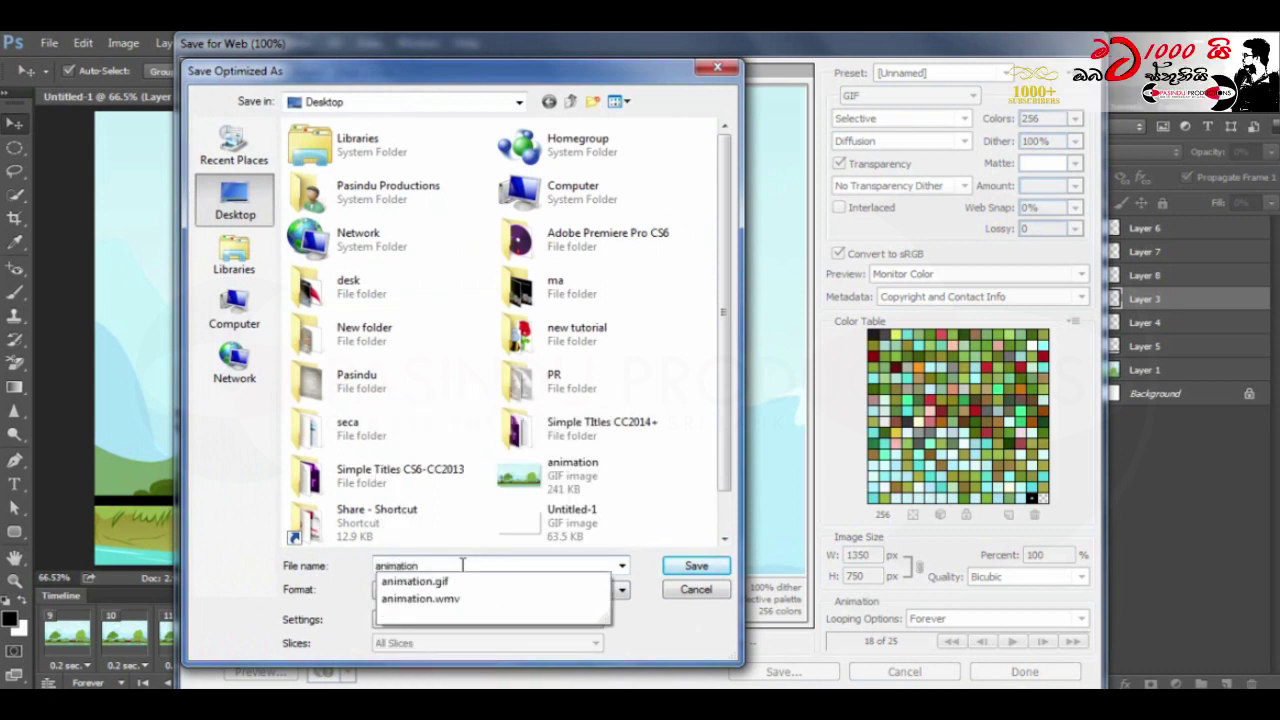
type(" vid")
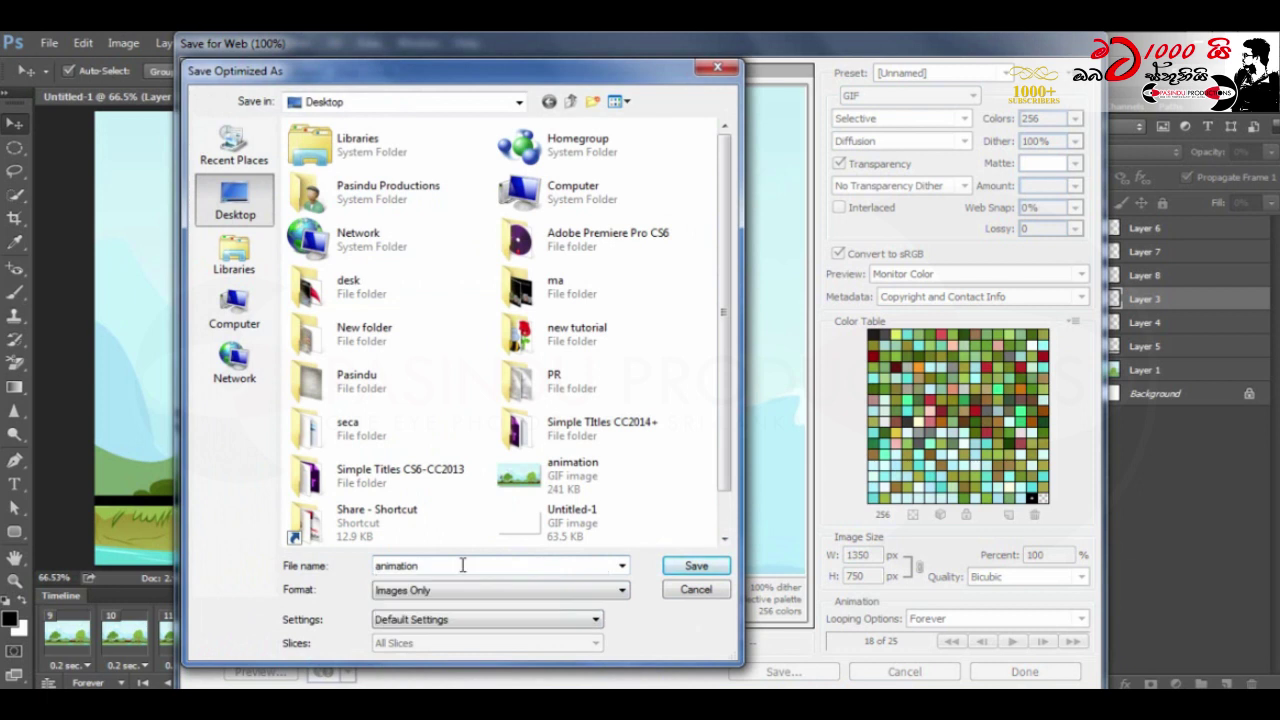
type("eo")
type("my")
left_click(697, 566)
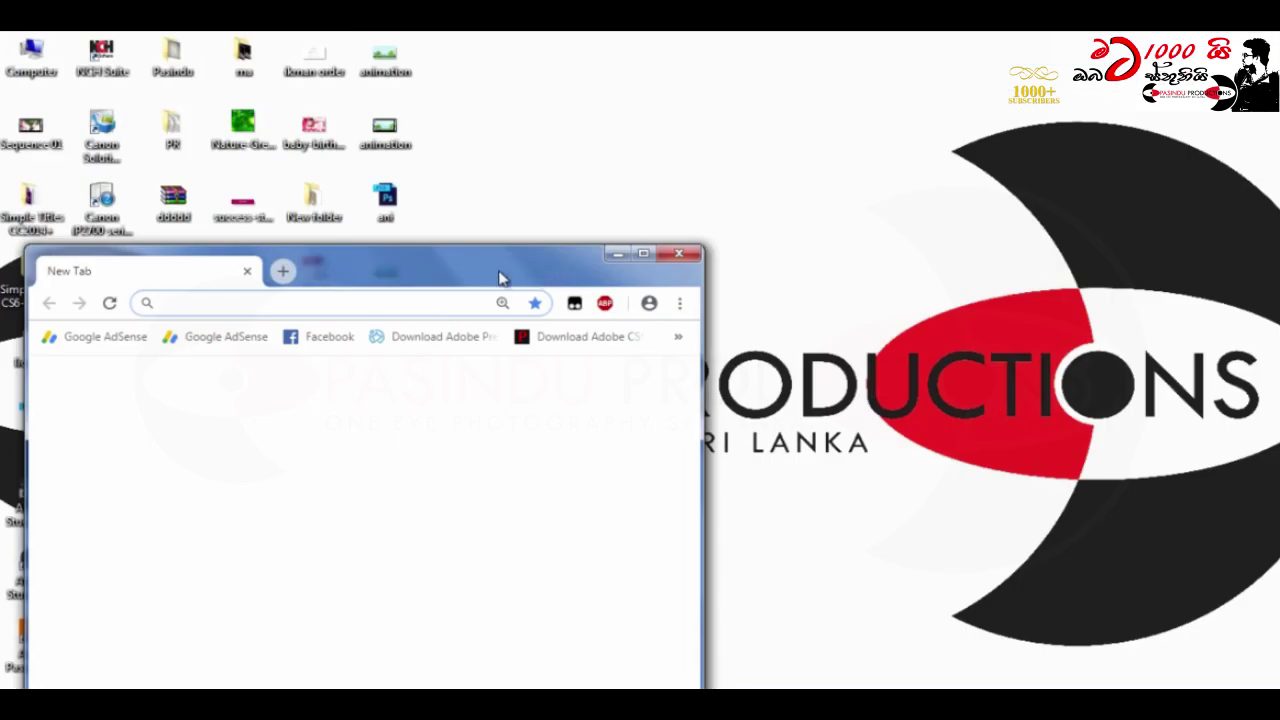
Step: Drop my-animation-video.gif into Chrome, watch it play full screen, then close it
left_click_drag(500, 278, 938, 80)
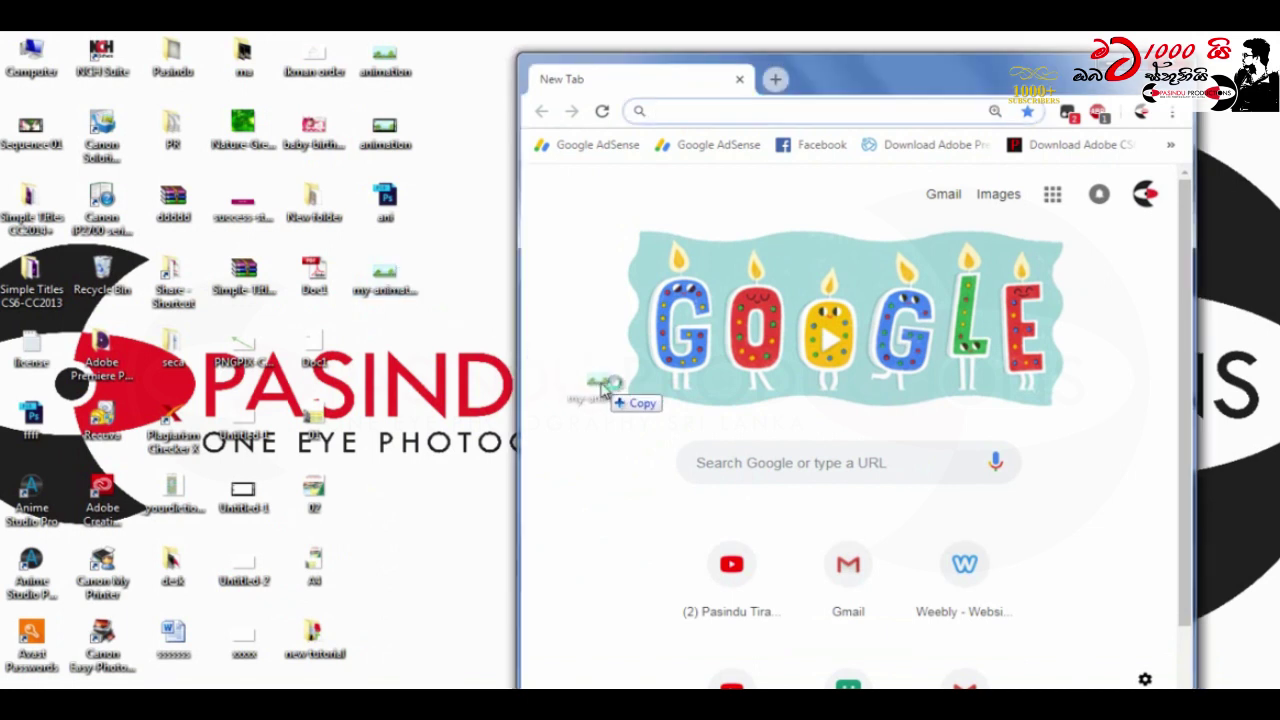
left_click_drag(545, 360, 600, 386)
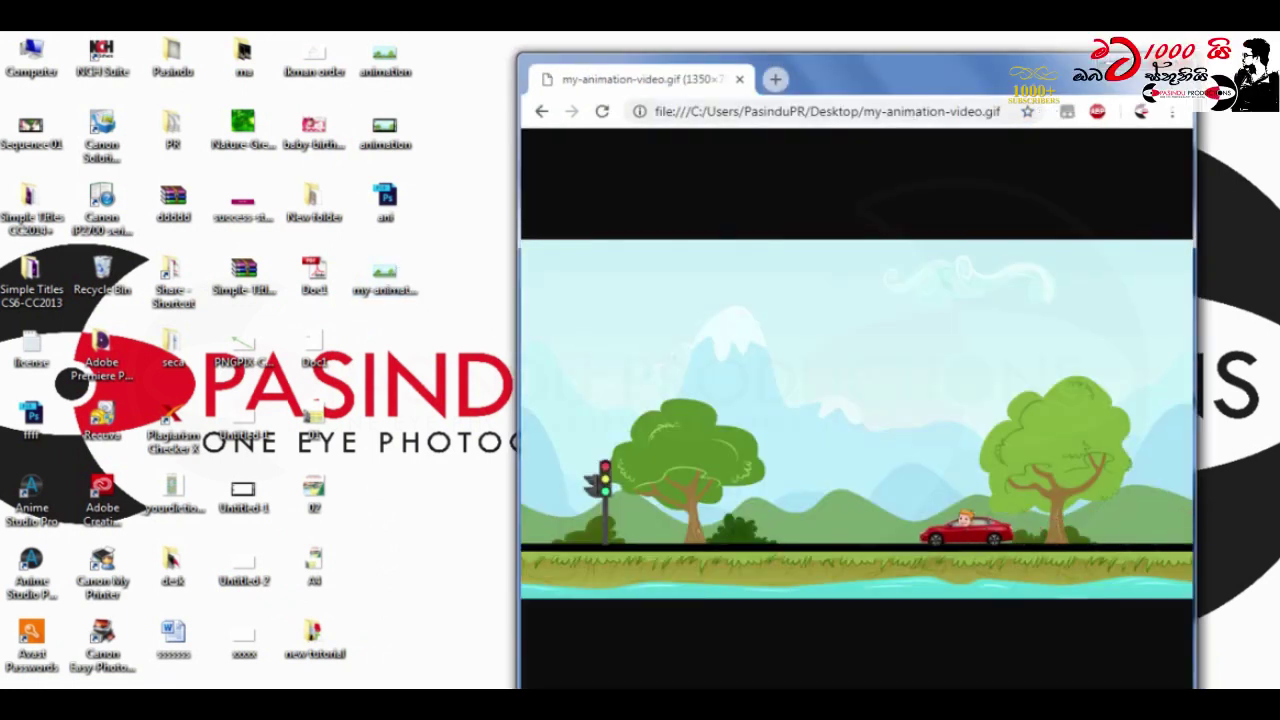
key("super+Up")
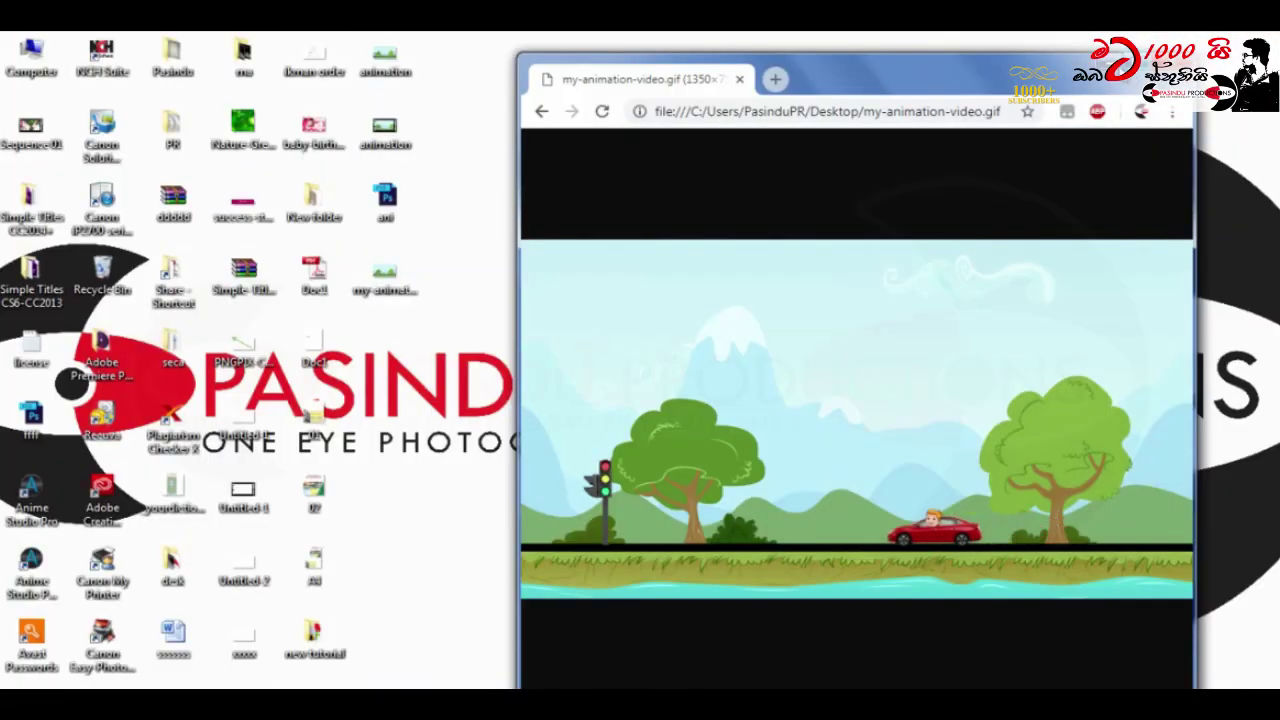
key("ctrl+w")
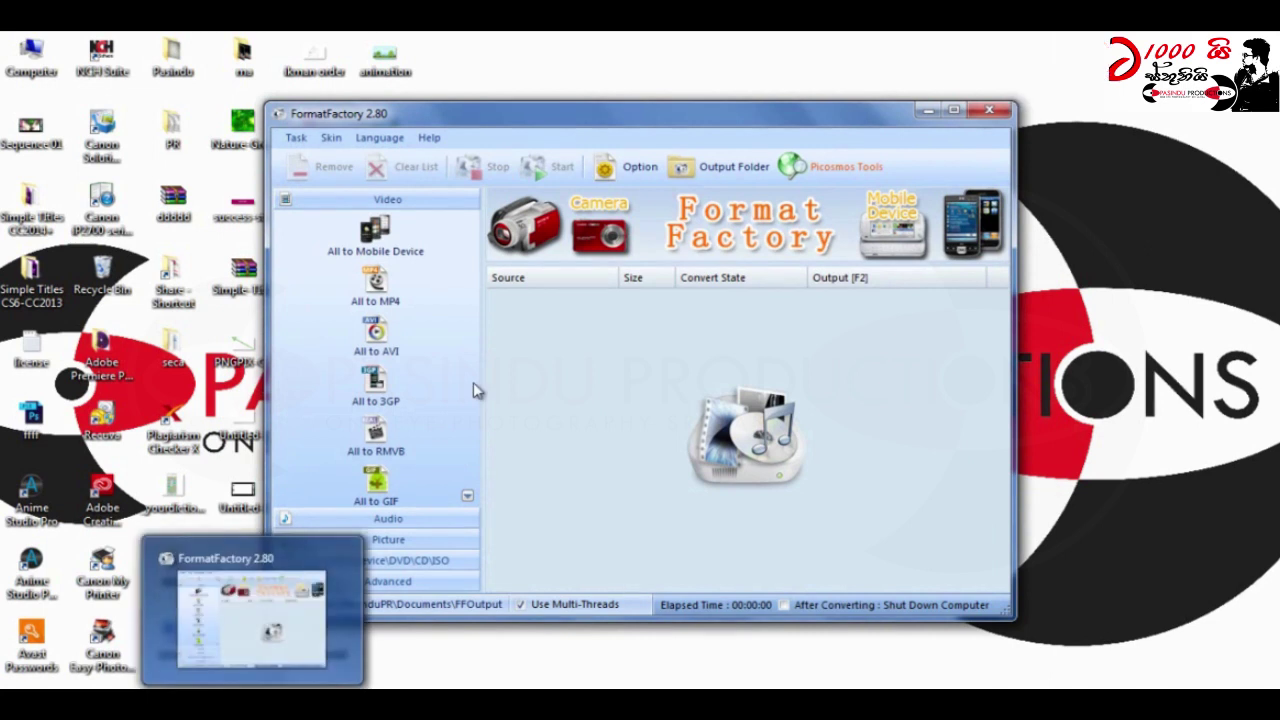
Step: Create an All to WMV task with my-animation-video.gif from the Desktop, using the All Files filter
left_click_drag(651, 123, 852, 121)
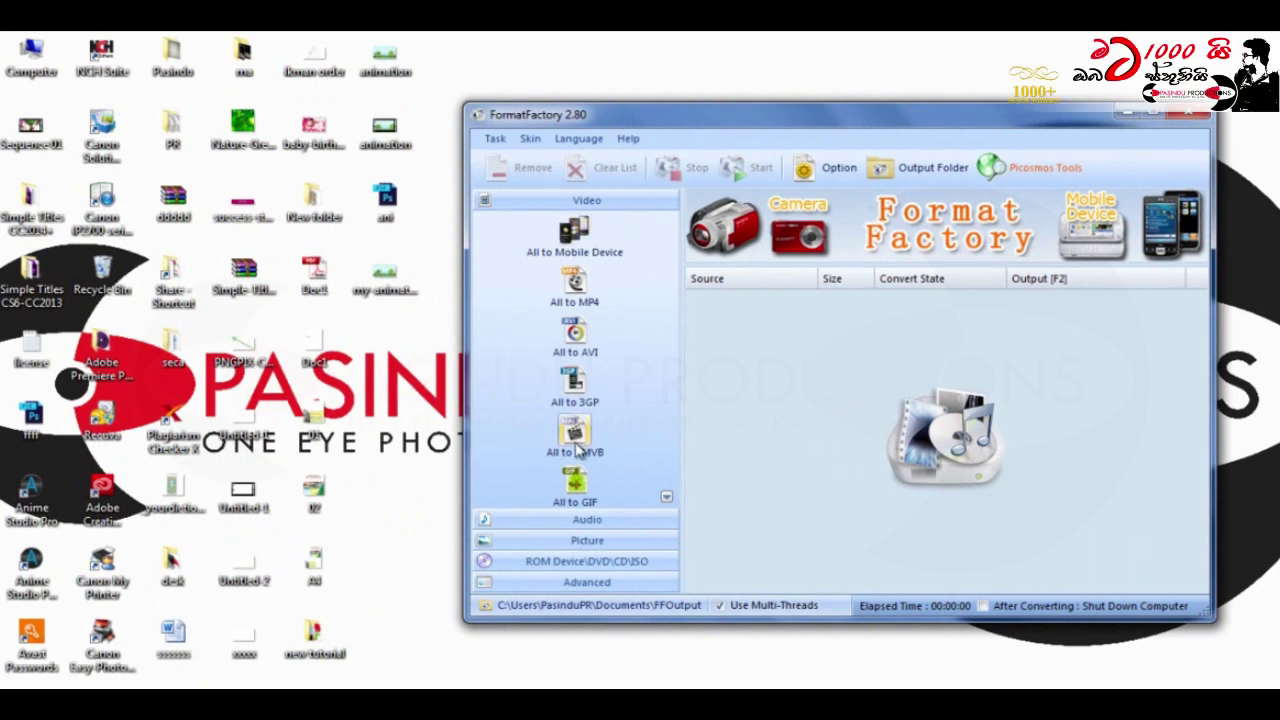
left_click(666, 500)
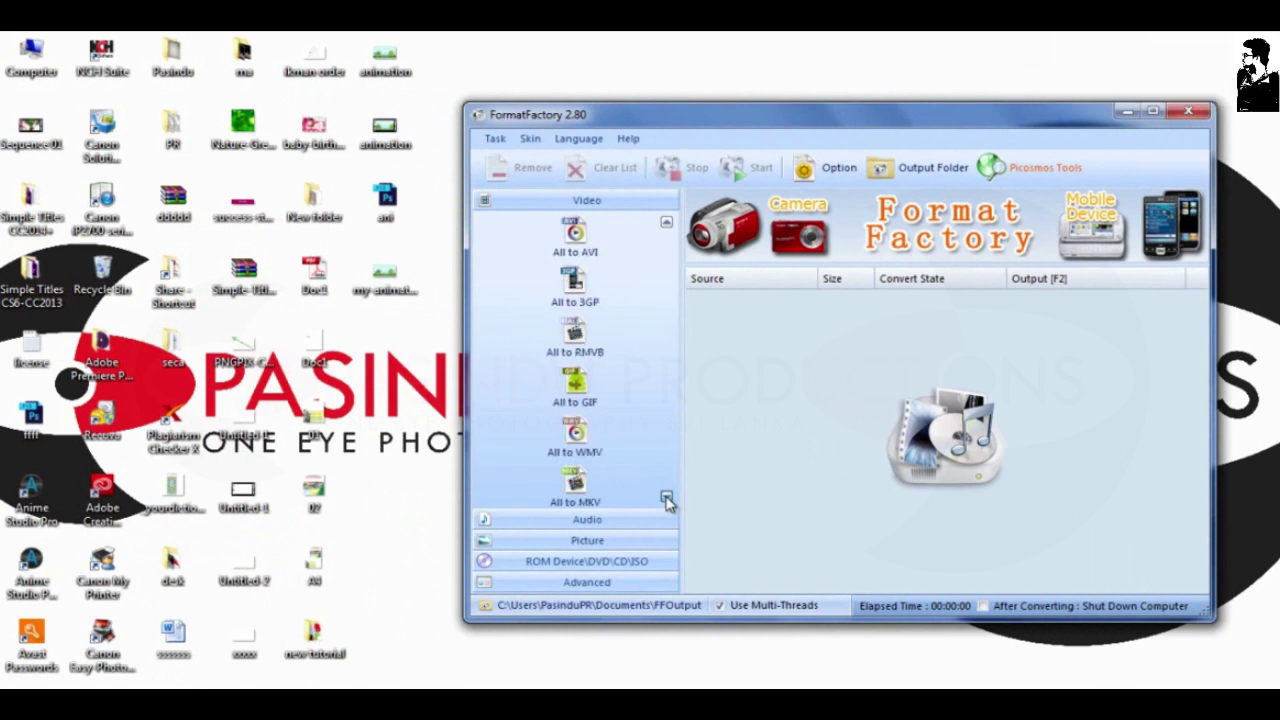
left_click(577, 440)
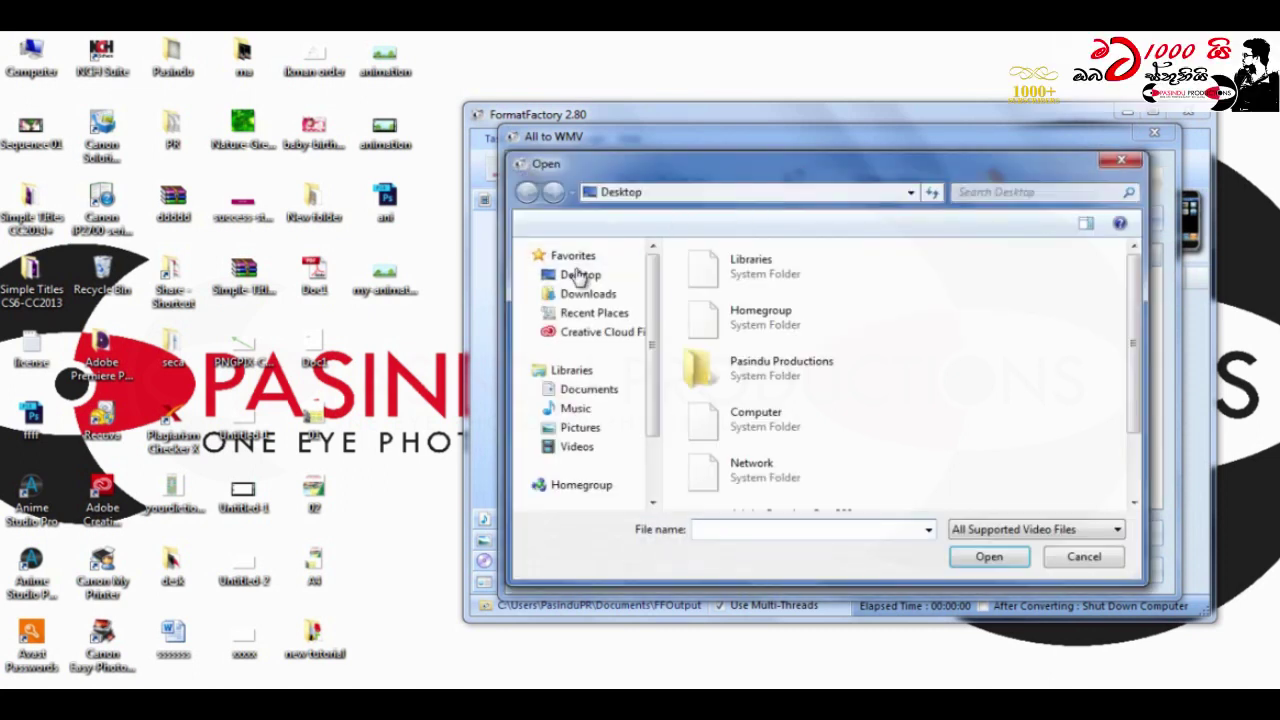
left_click(580, 280)
left_click(755, 334)
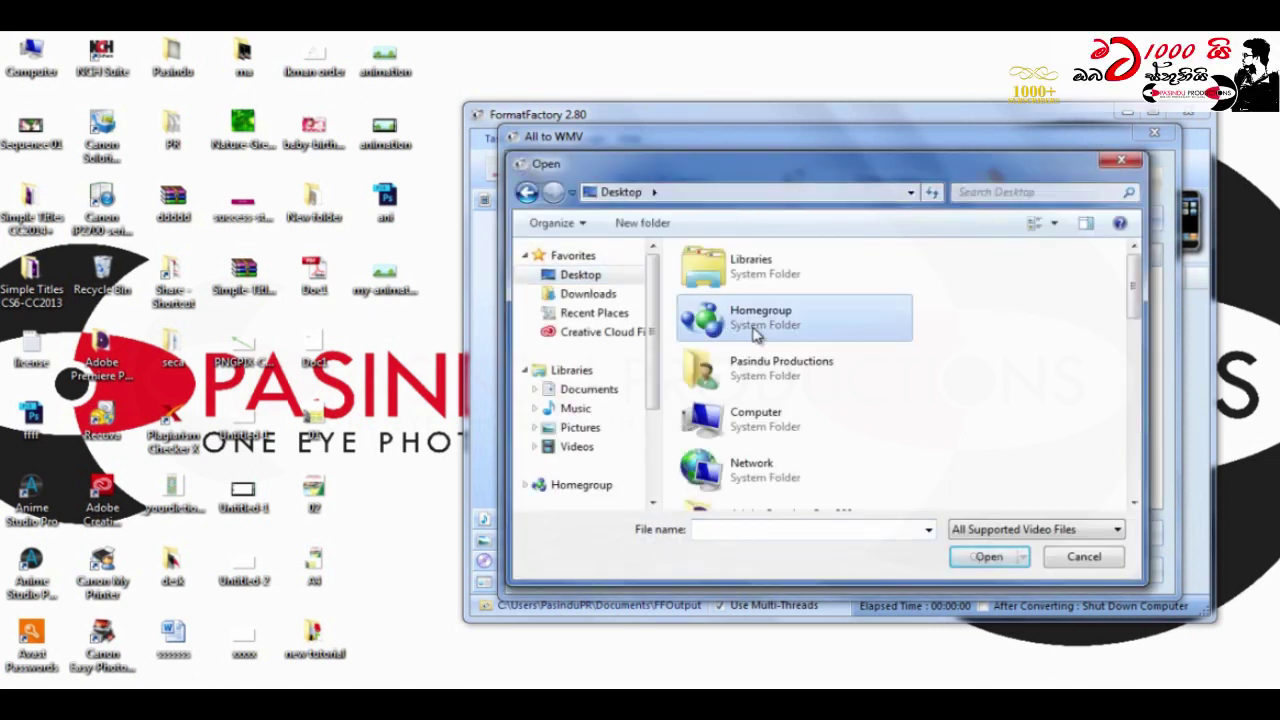
left_click(1012, 532)
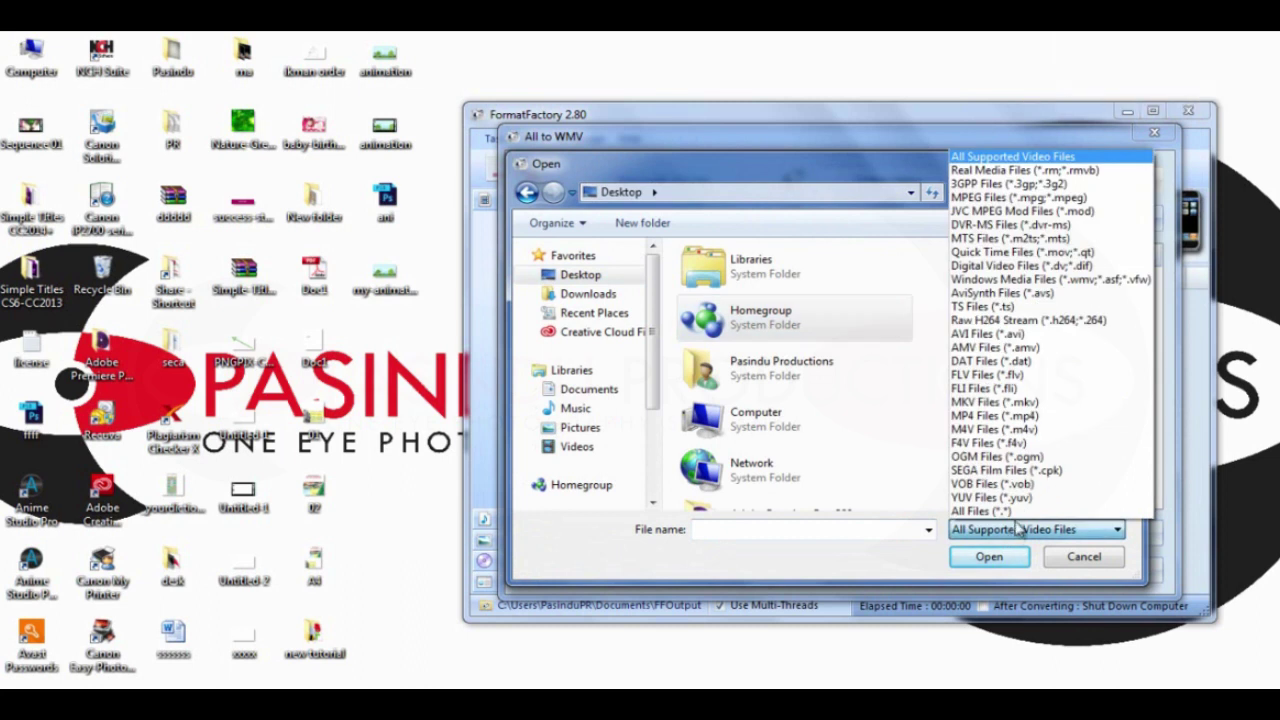
left_click(1030, 511)
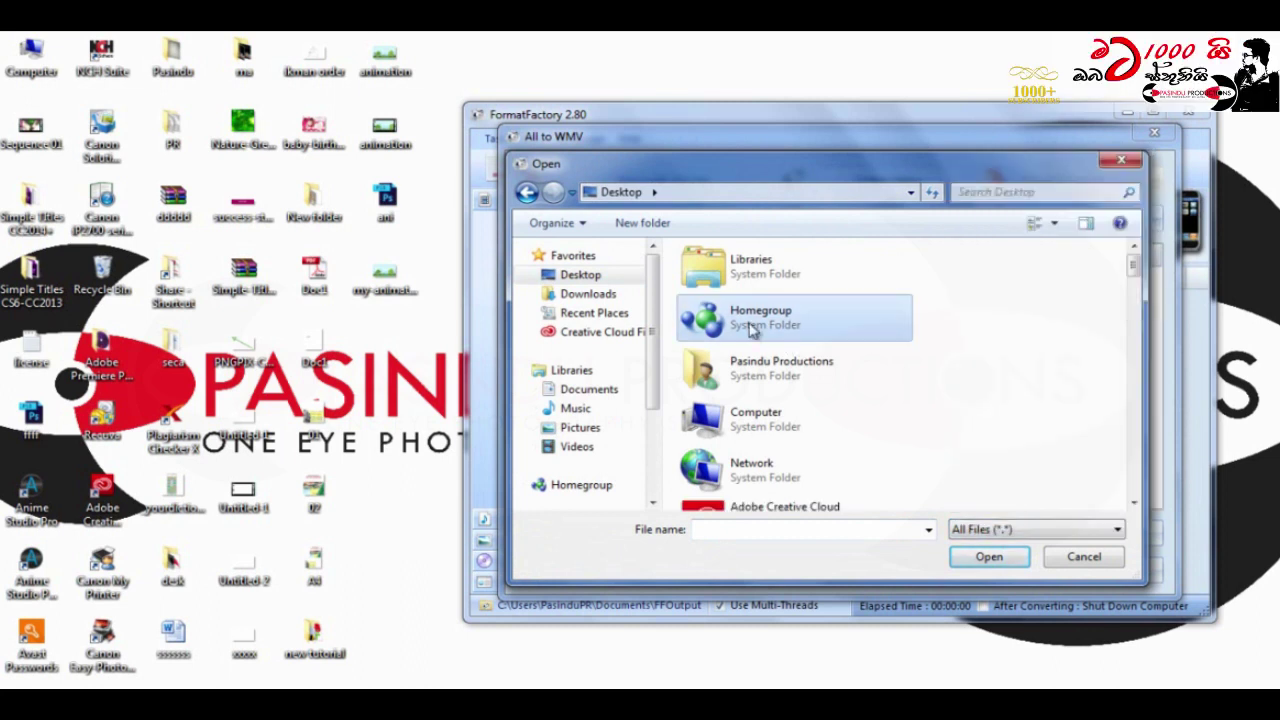
key("m")
key("m")
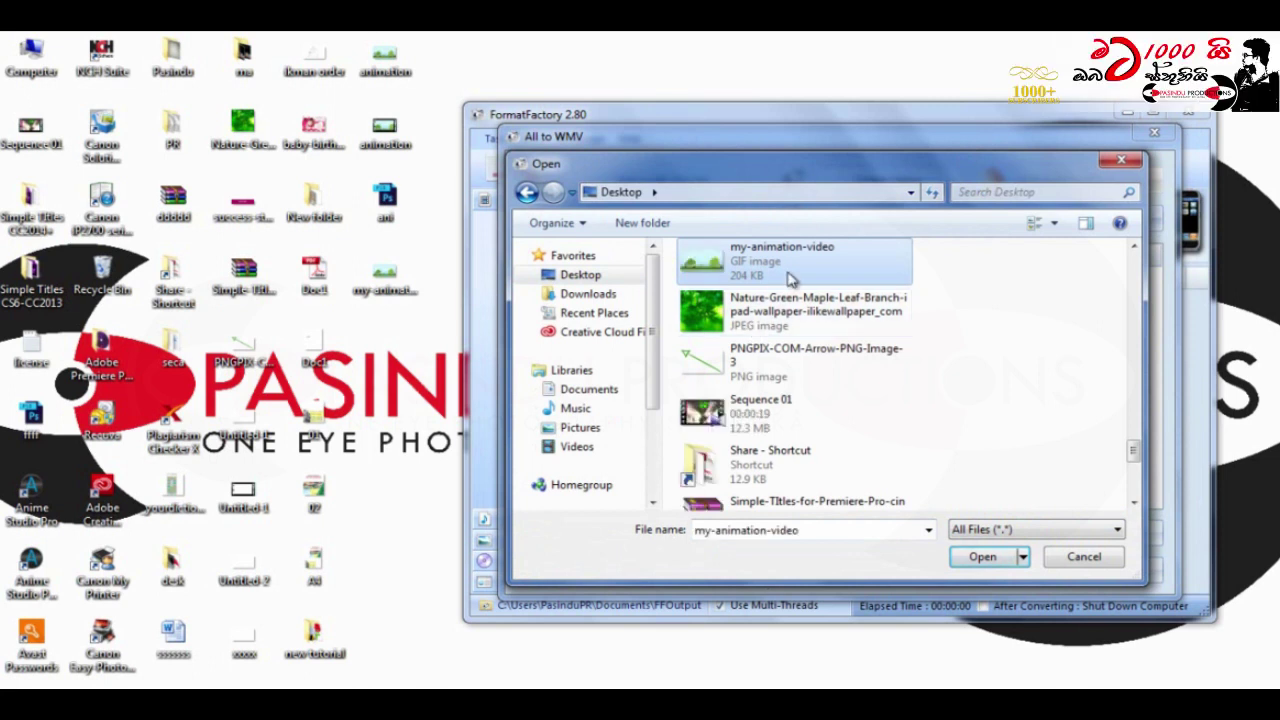
left_click(1005, 567)
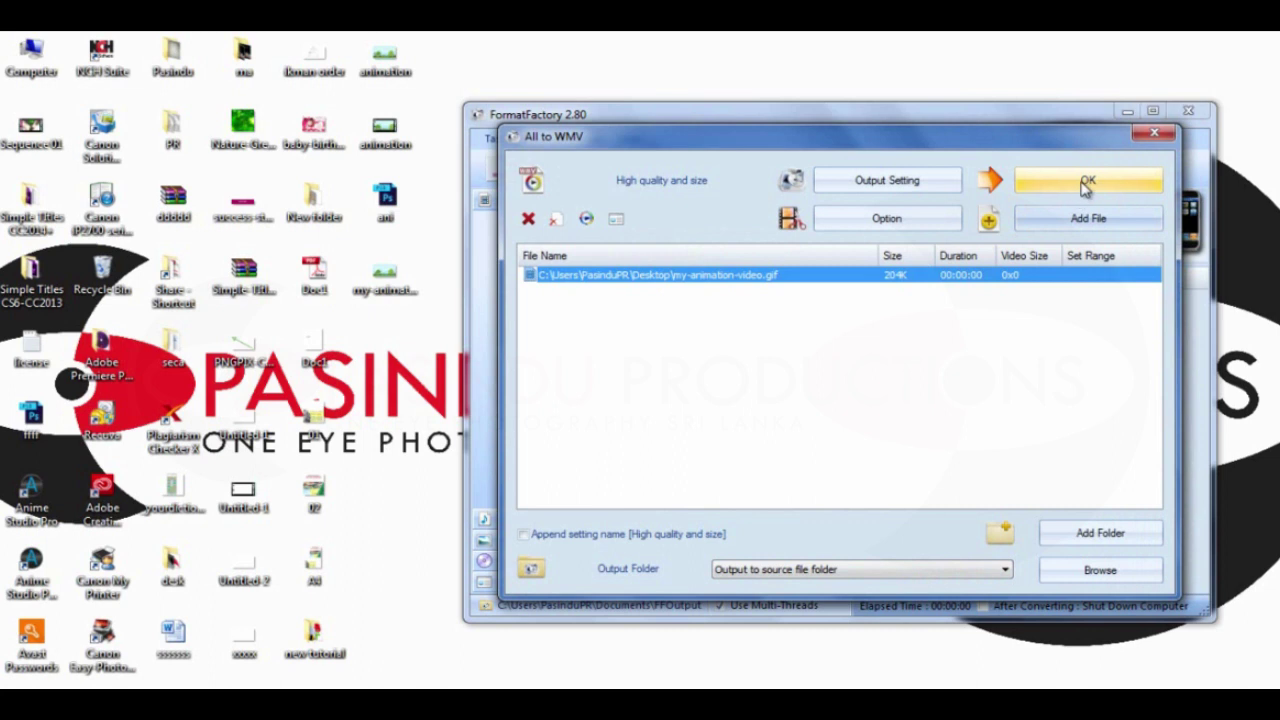
Step: Run the WMV conversion and open the resulting desktop video in The KMPlayer
left_click(1088, 180)
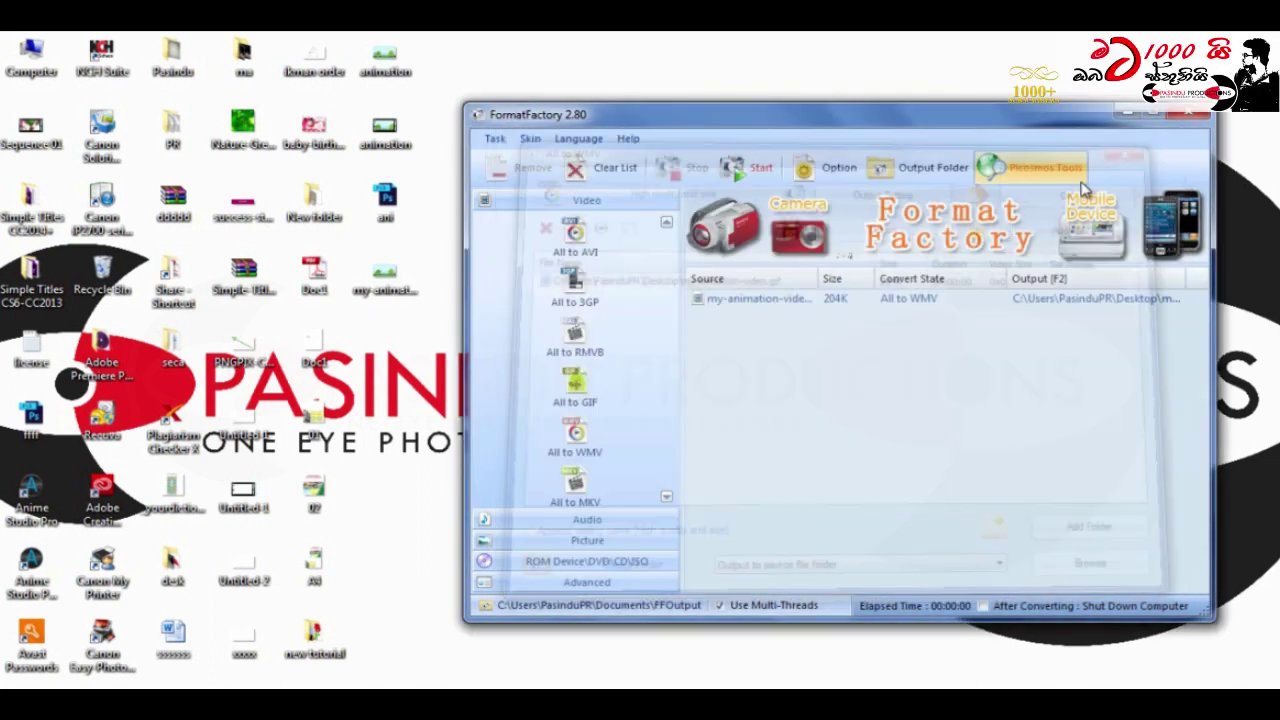
left_click(758, 178)
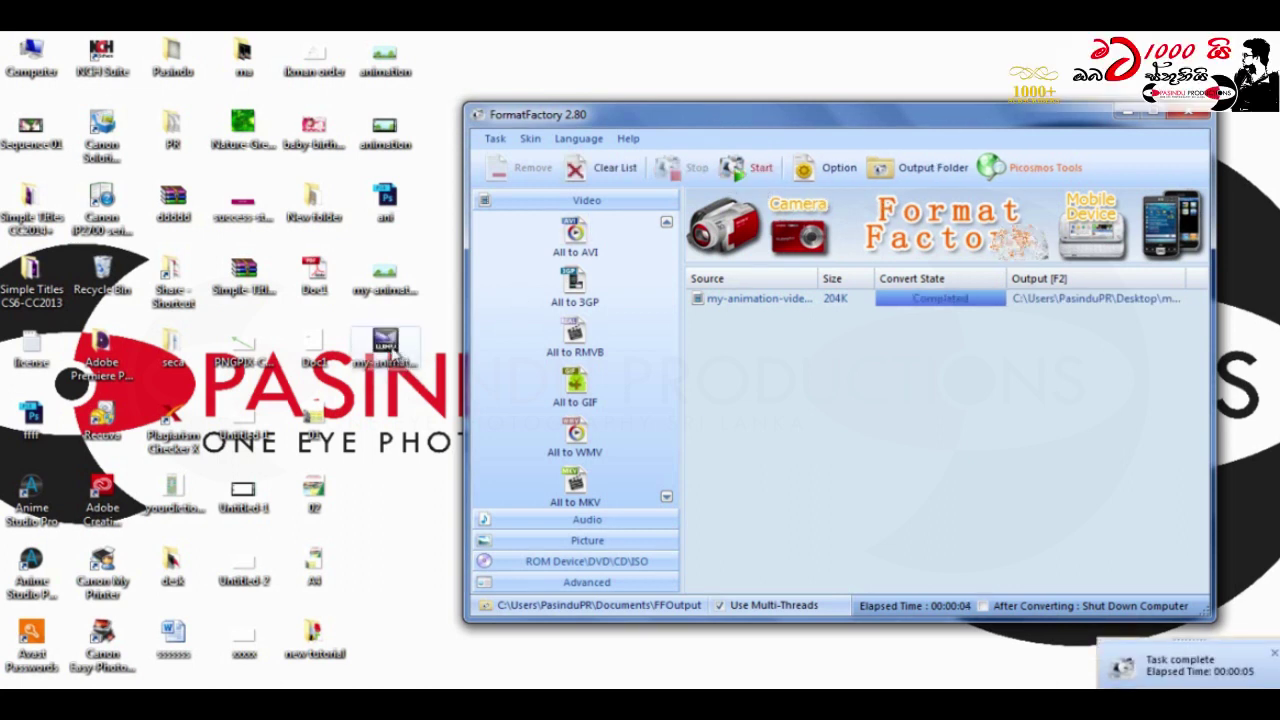
left_click(387, 350)
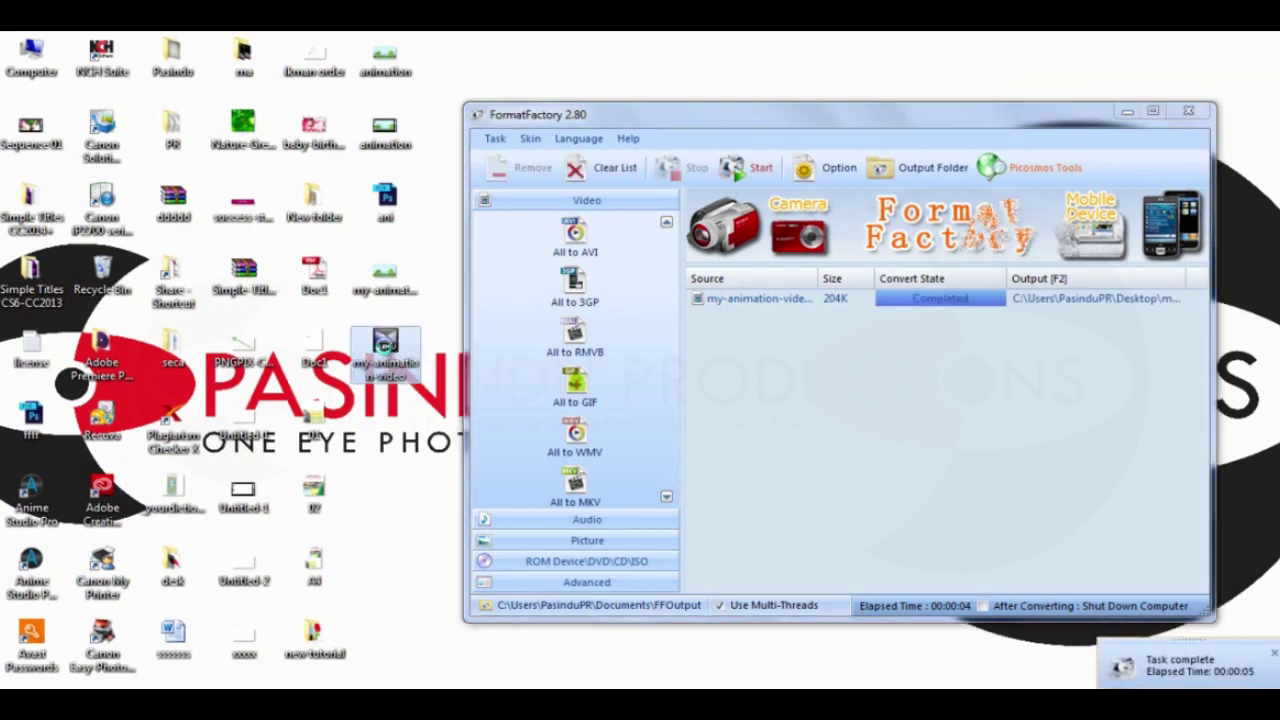
right_click(387, 350)
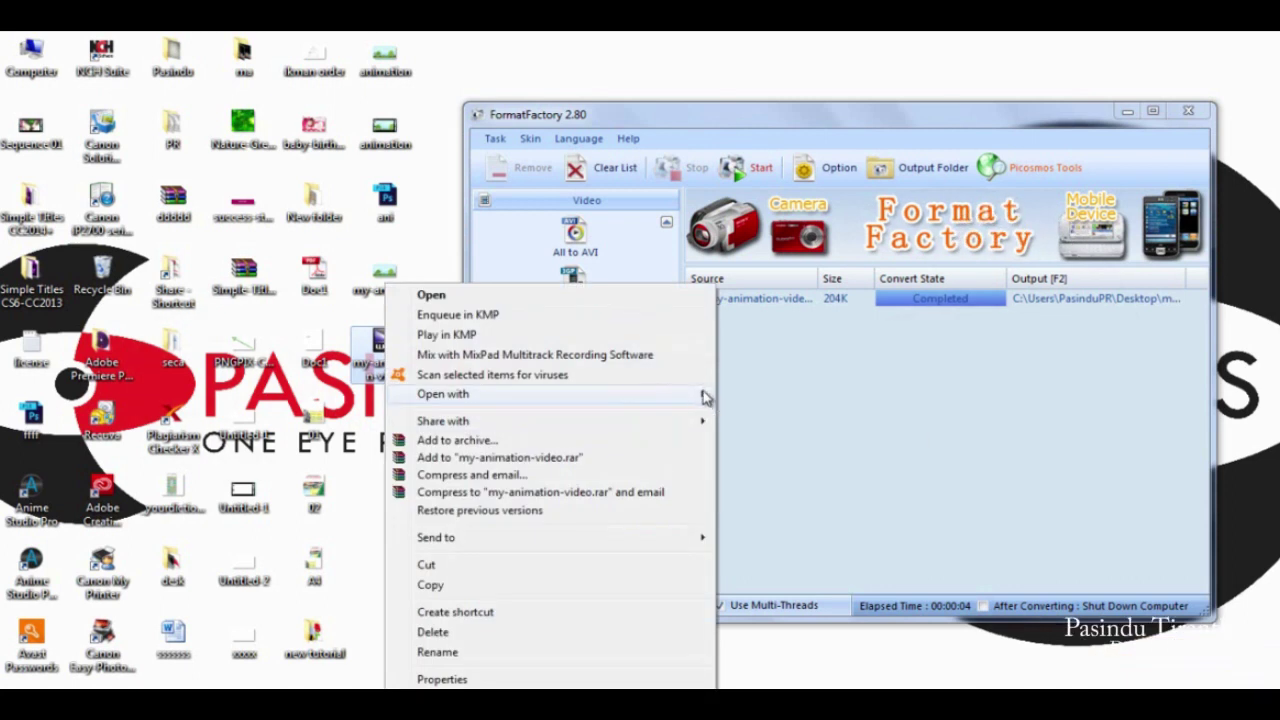
left_click(780, 454)
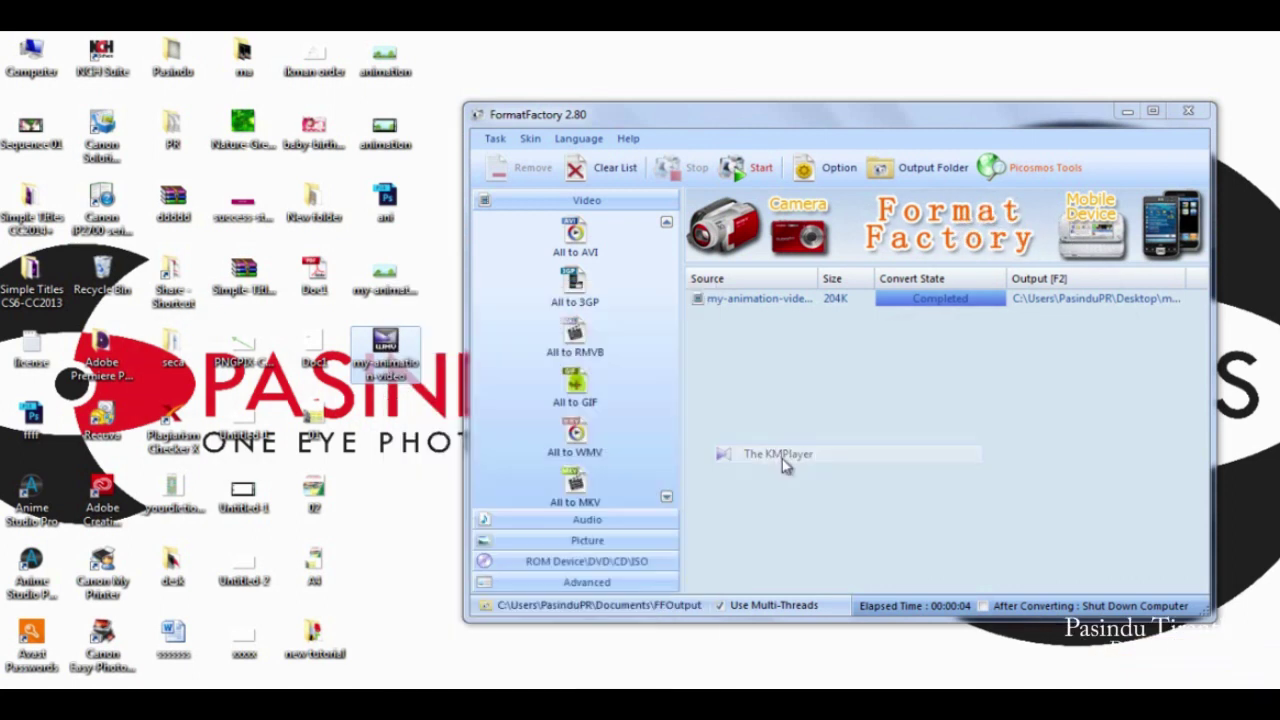